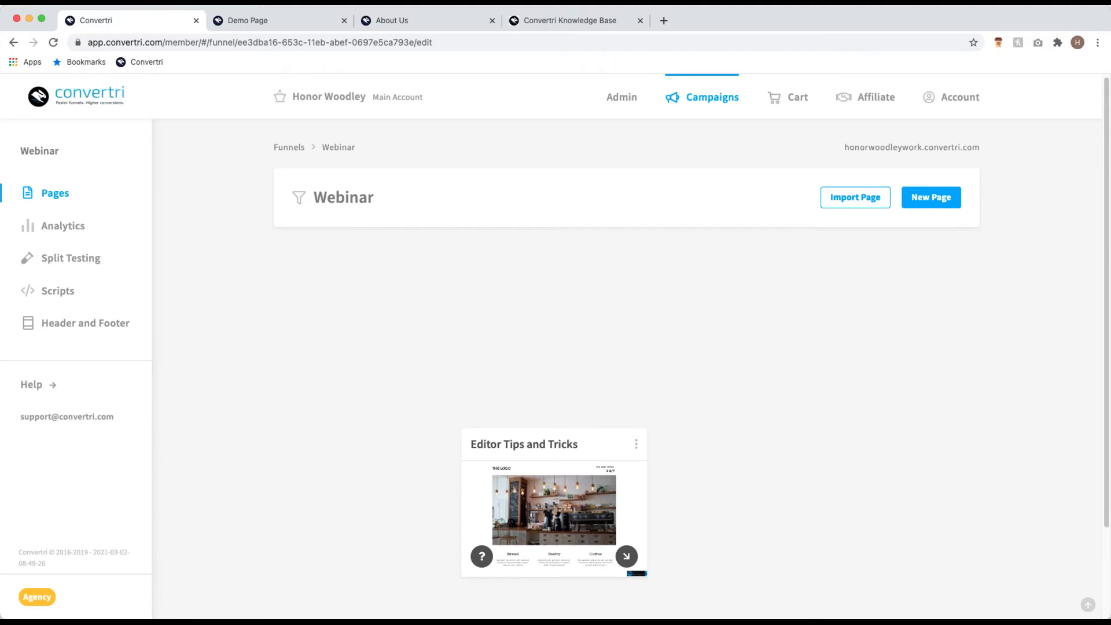
# Step: Look at the Convertri team page and the finished demo landing page, then return to the Webinar funnel
pyautogui.click(431, 19)
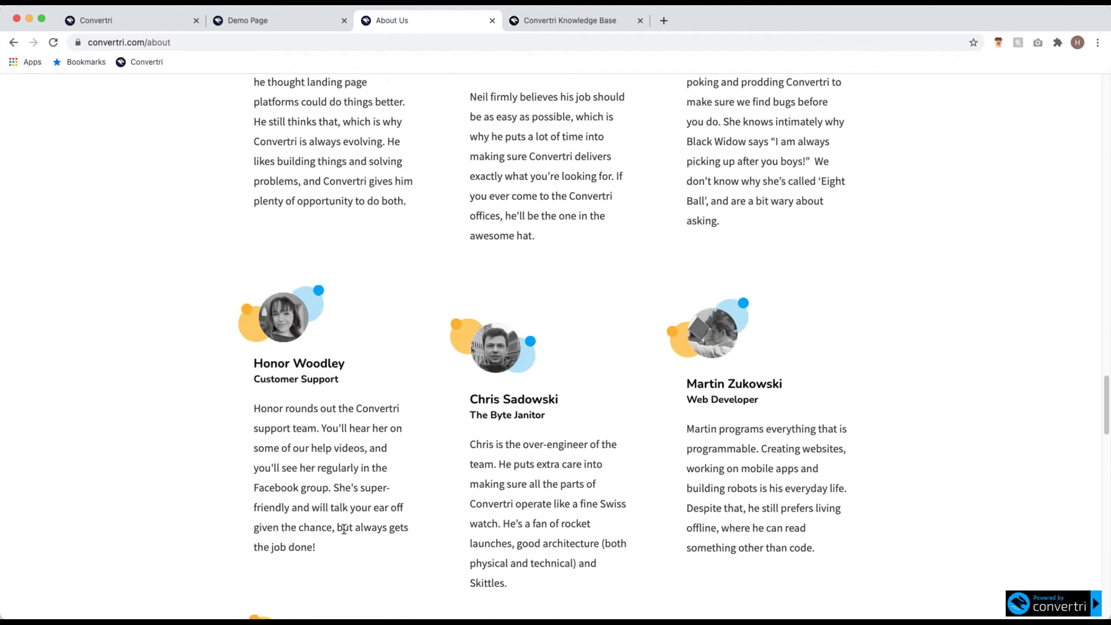
pyautogui.click(149, 20)
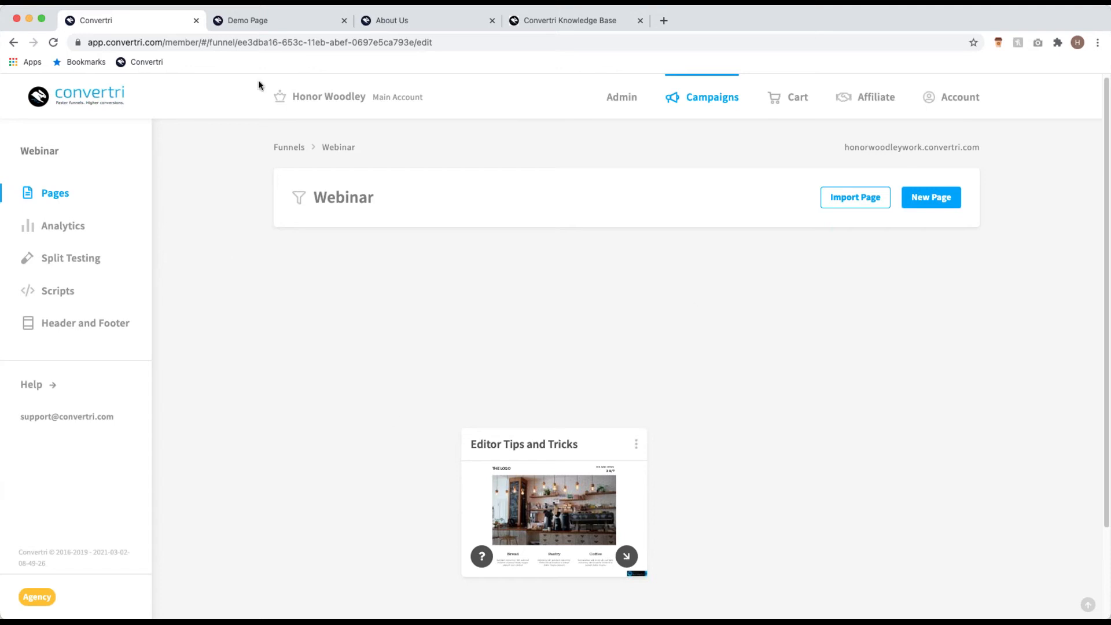
pyautogui.click(280, 24)
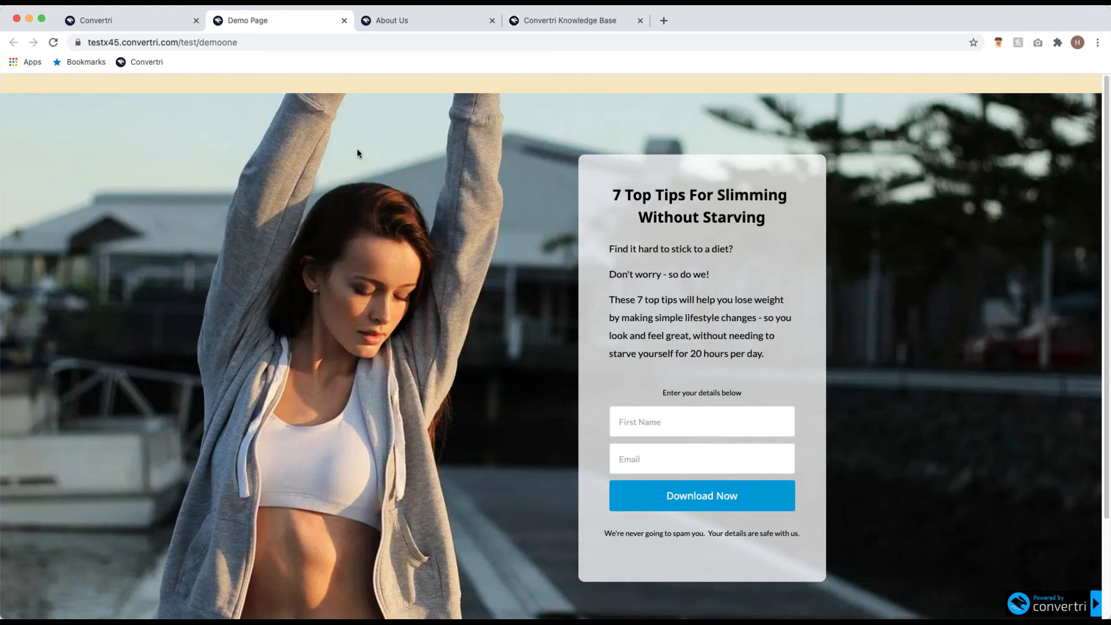
pyautogui.click(134, 23)
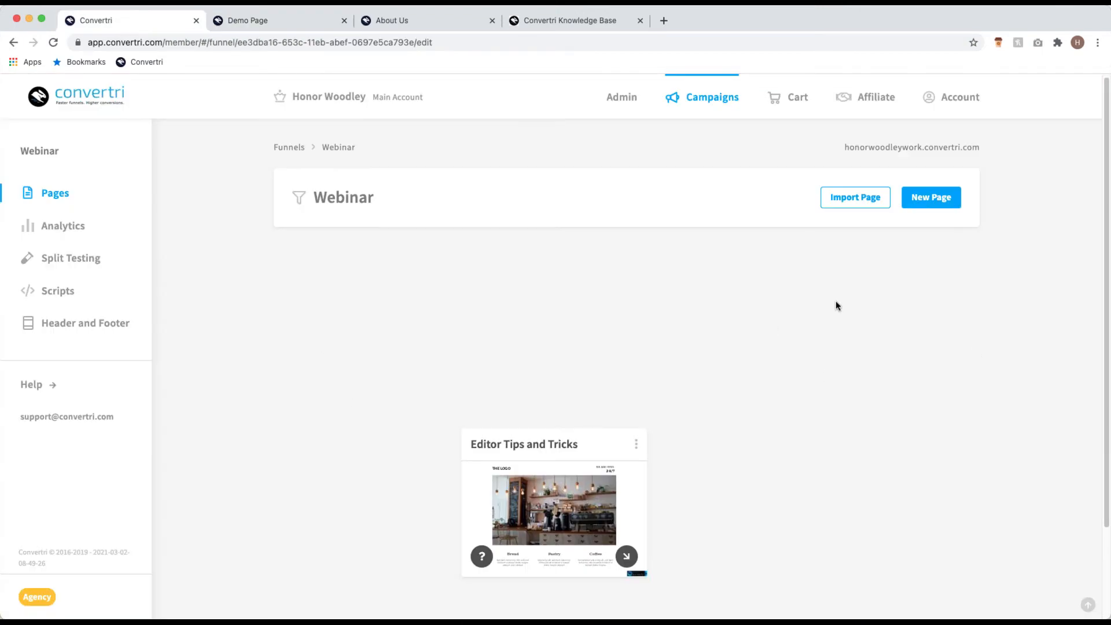
# Step: Create a blank page from scratch named 'Webinar Lead Page' in the funnel
pyautogui.click(943, 209)
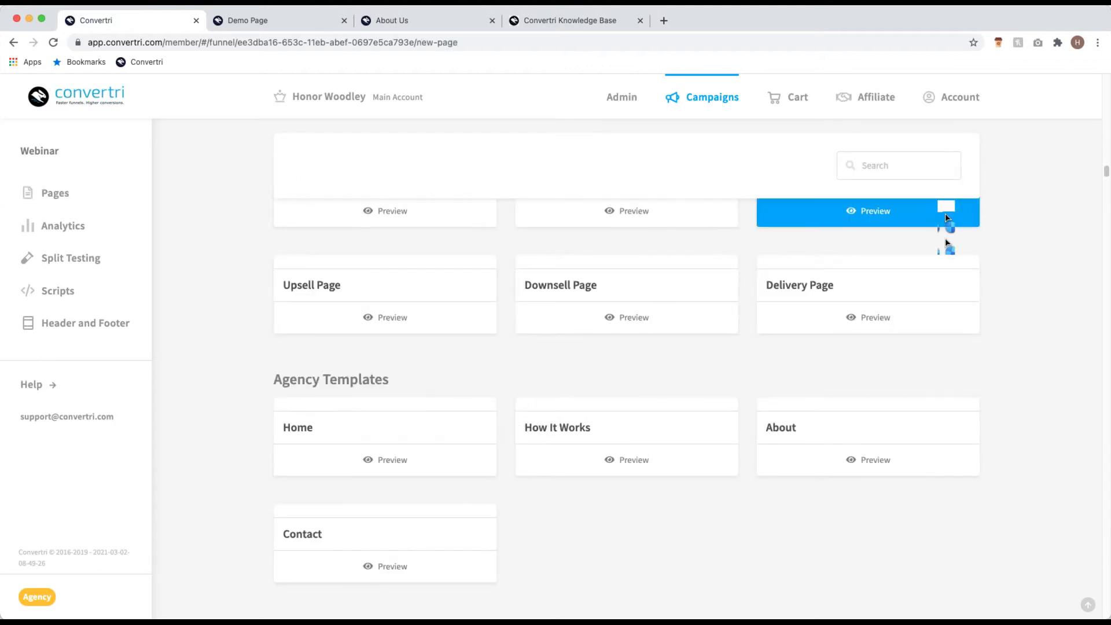
pyautogui.click(944, 209)
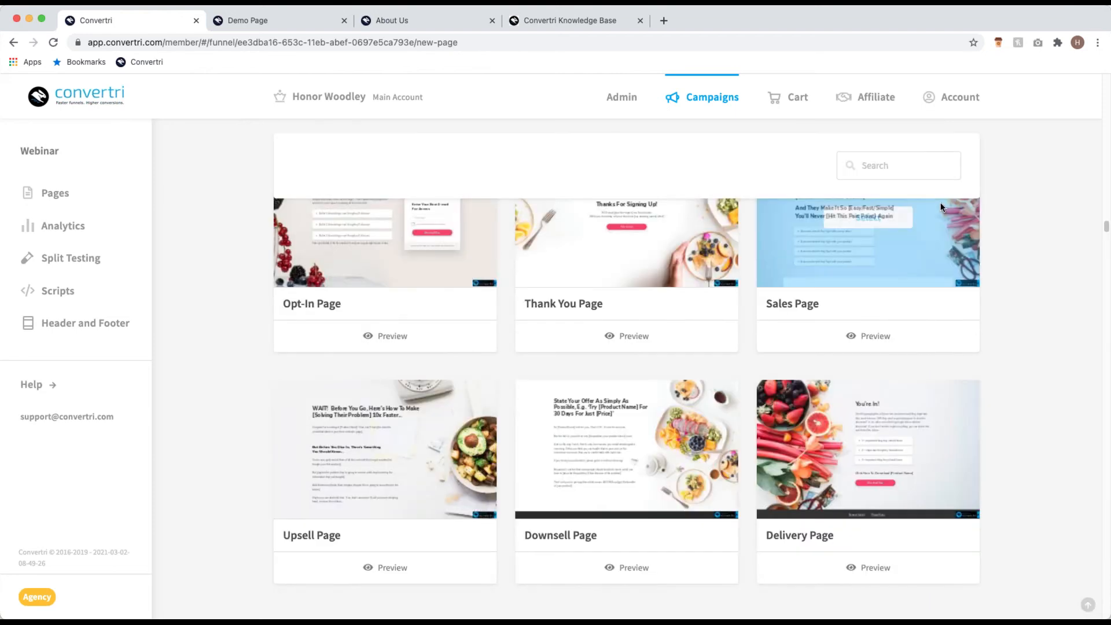
pyautogui.scroll(-20, 724, 394)
pyautogui.scroll(20, 732, 396)
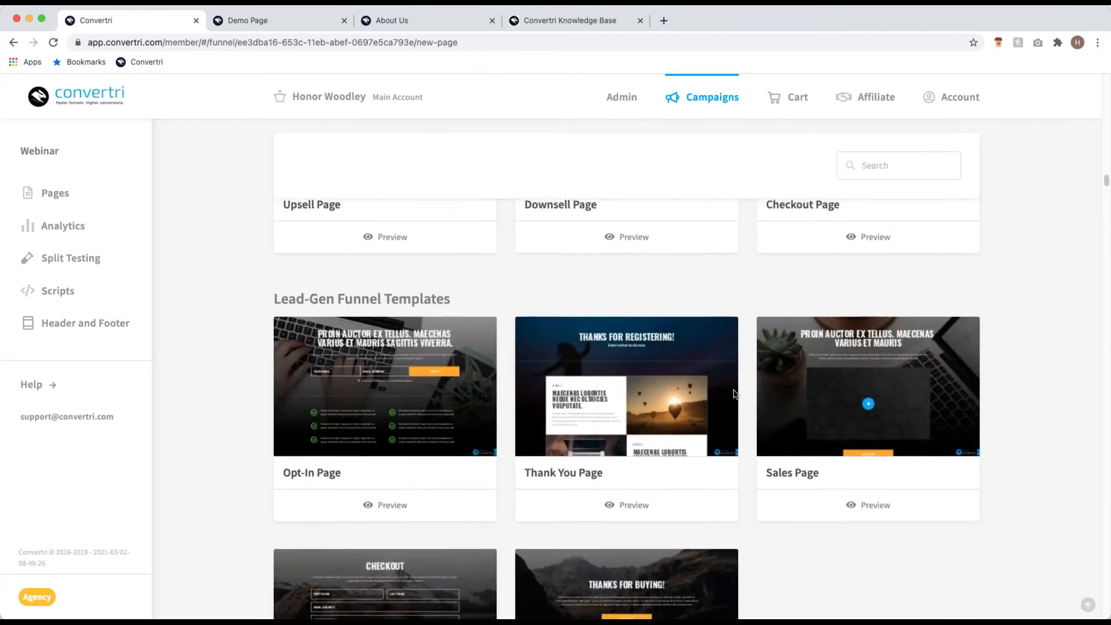
pyautogui.scroll(15, 743, 375)
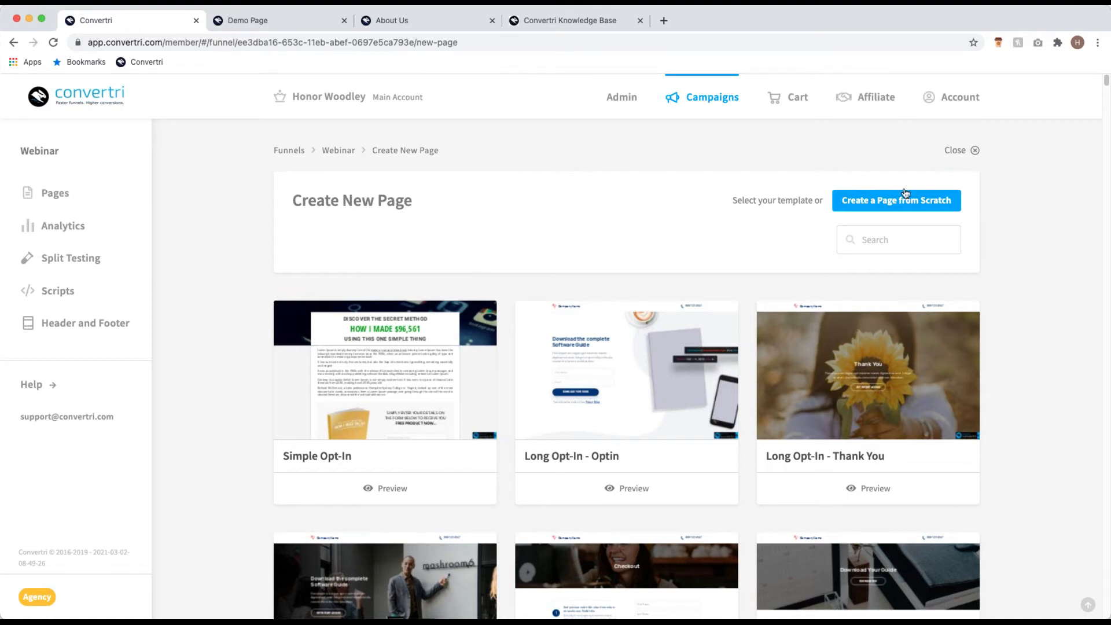
pyautogui.click(902, 201)
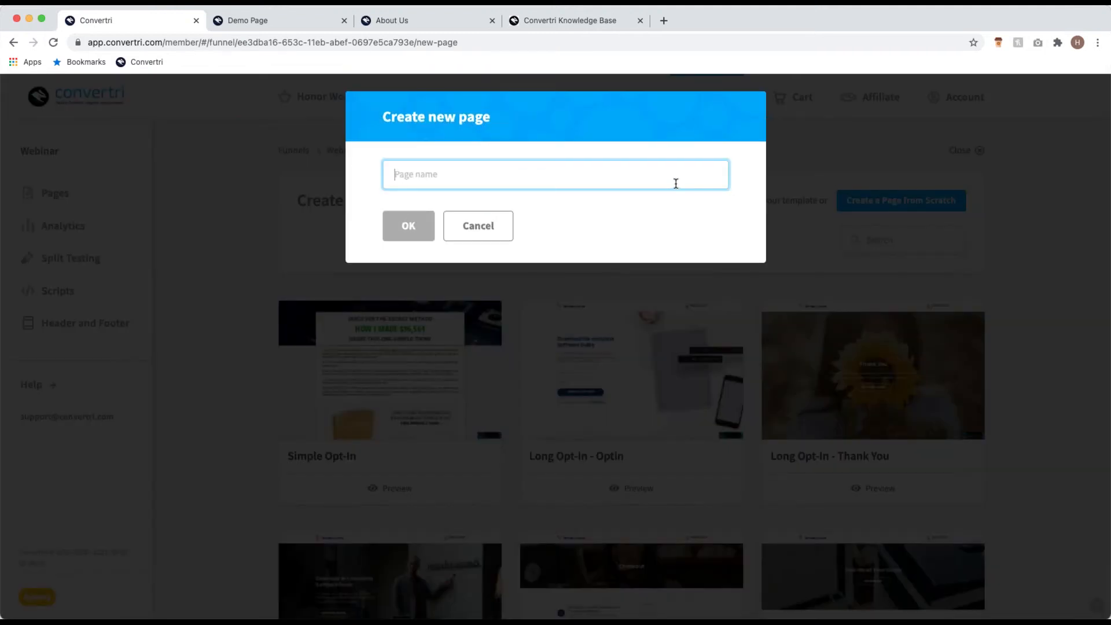
pyautogui.write('W')
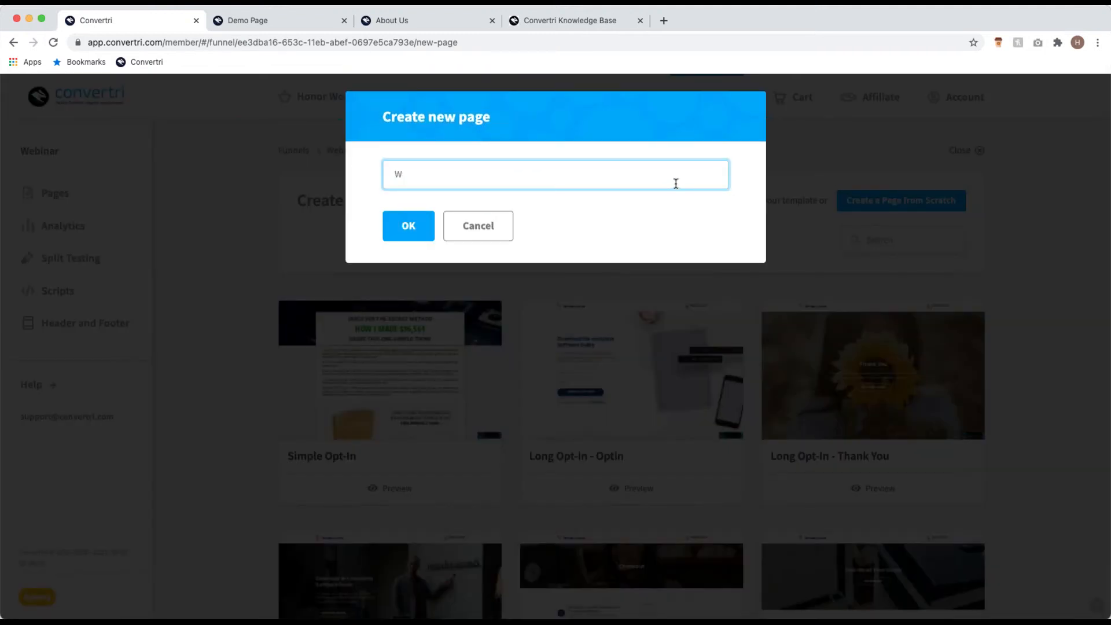
pyautogui.write('ebinar Lead Page')
pyautogui.click(424, 225)
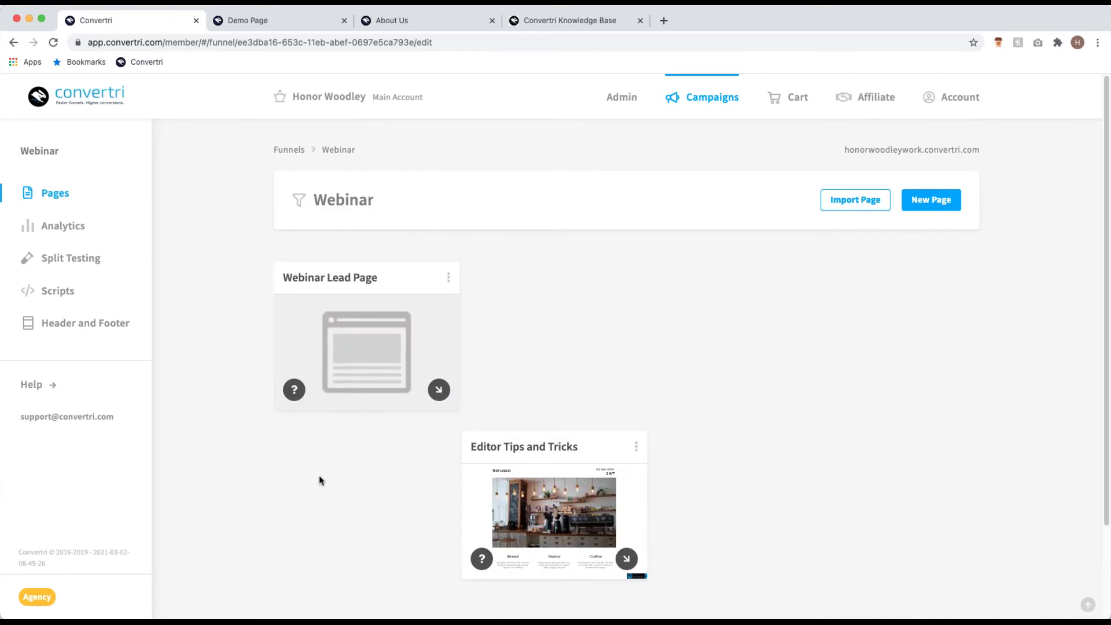
# Step: Open the new Webinar Lead Page card in the page editor via Edit Page
pyautogui.moveTo(354, 380)
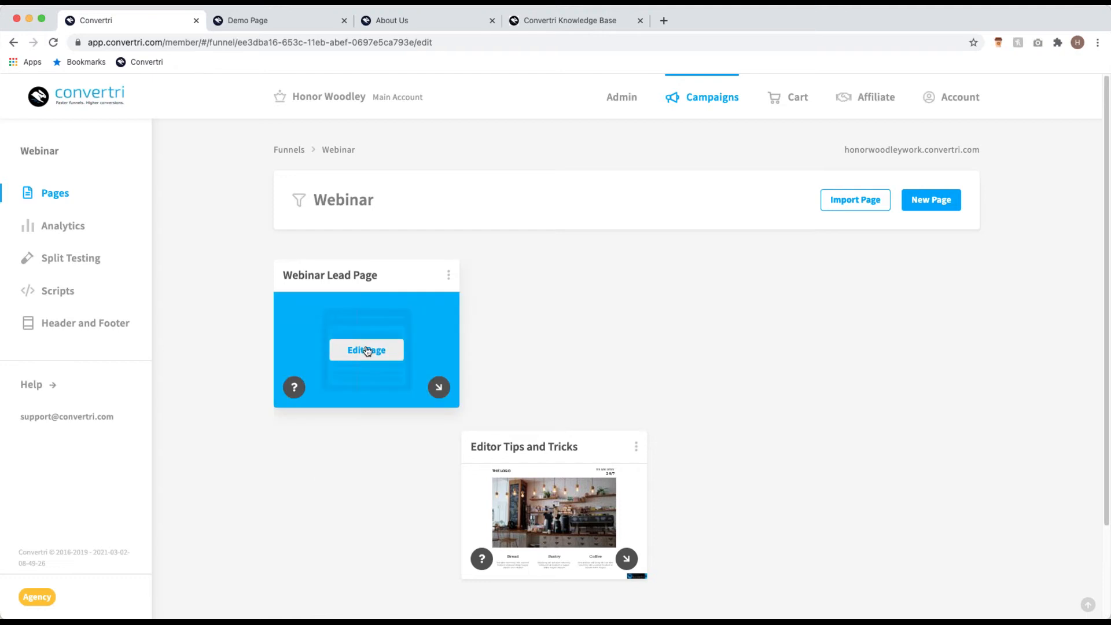
pyautogui.click(367, 351)
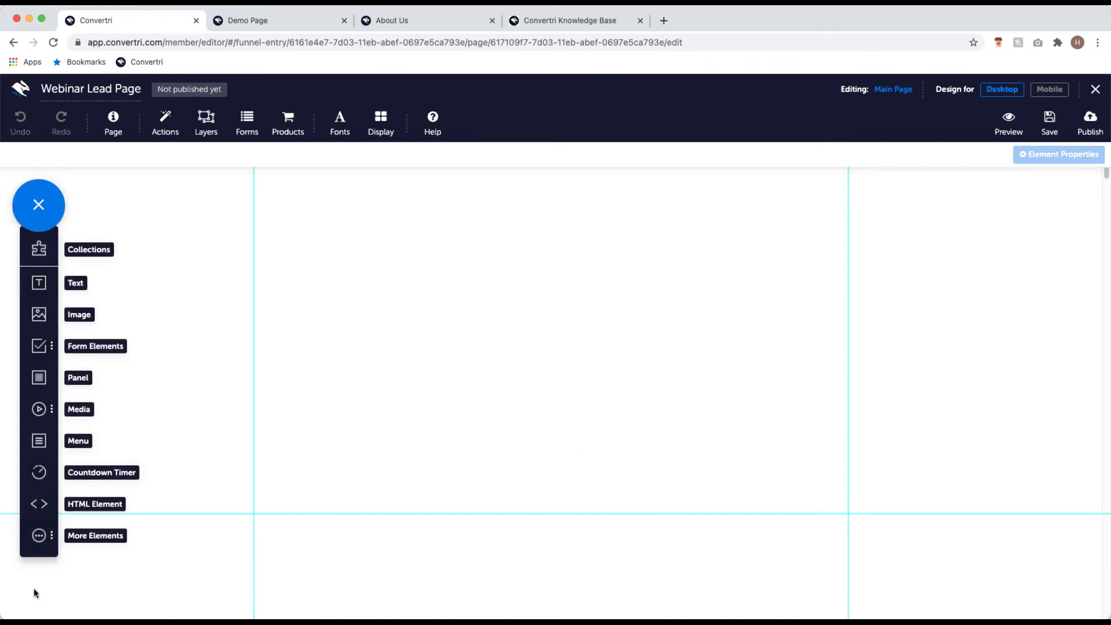
# Step: Add an Image element and switch the Media Gallery to Search Pixabay
pyautogui.click(39, 316)
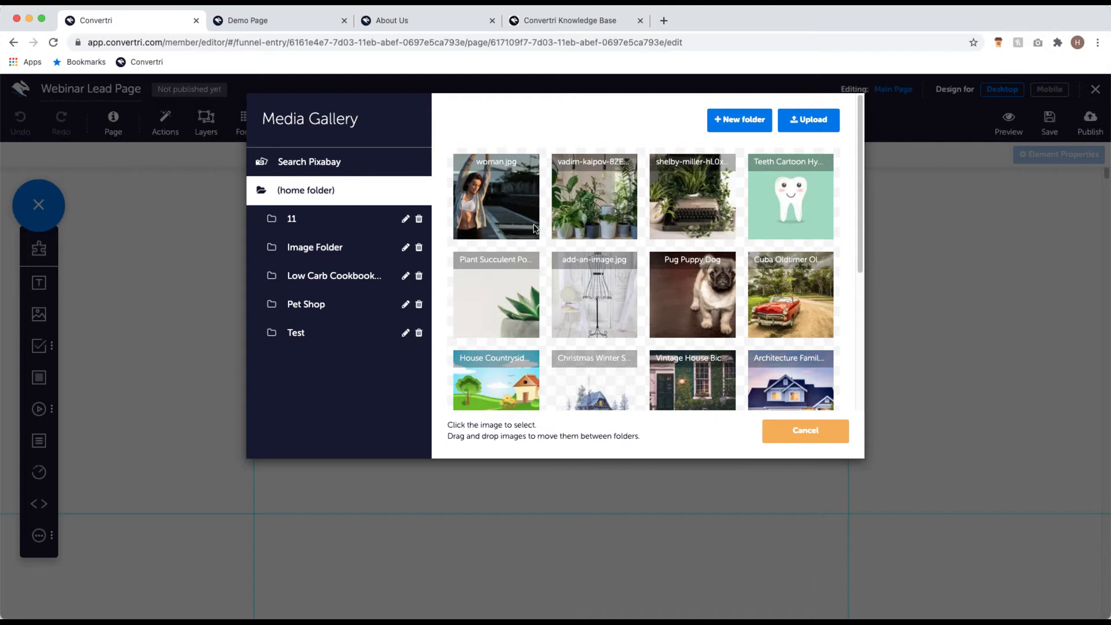
pyautogui.click(344, 165)
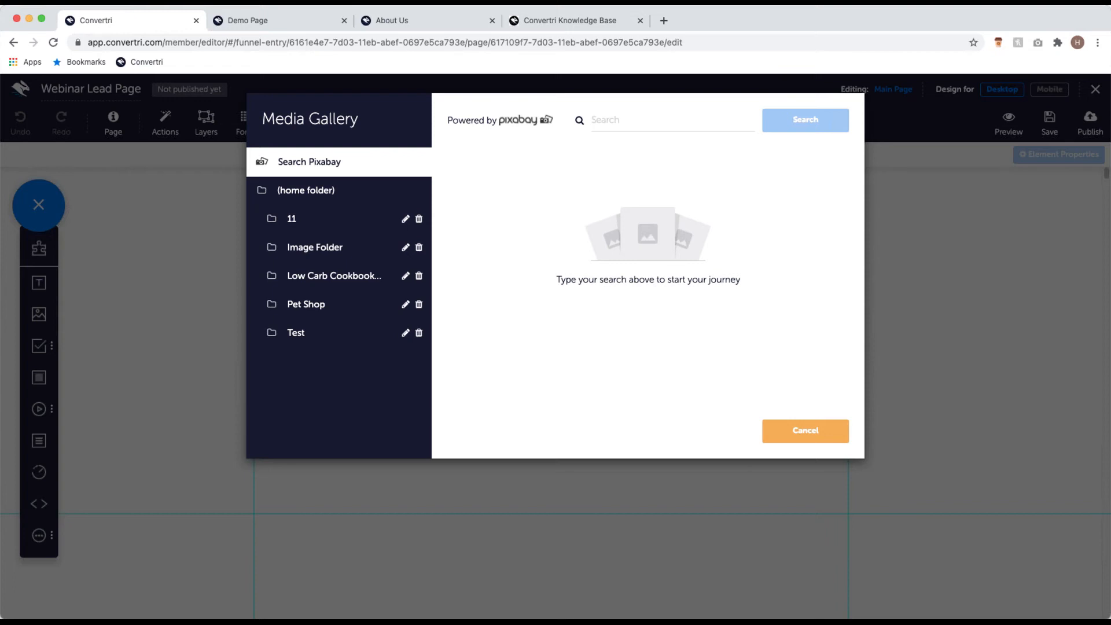
# Step: Search Pixabay for 'cookies' and preview the chocolate heart cookie photo
pyautogui.click(665, 119)
pyautogui.write('cookies')
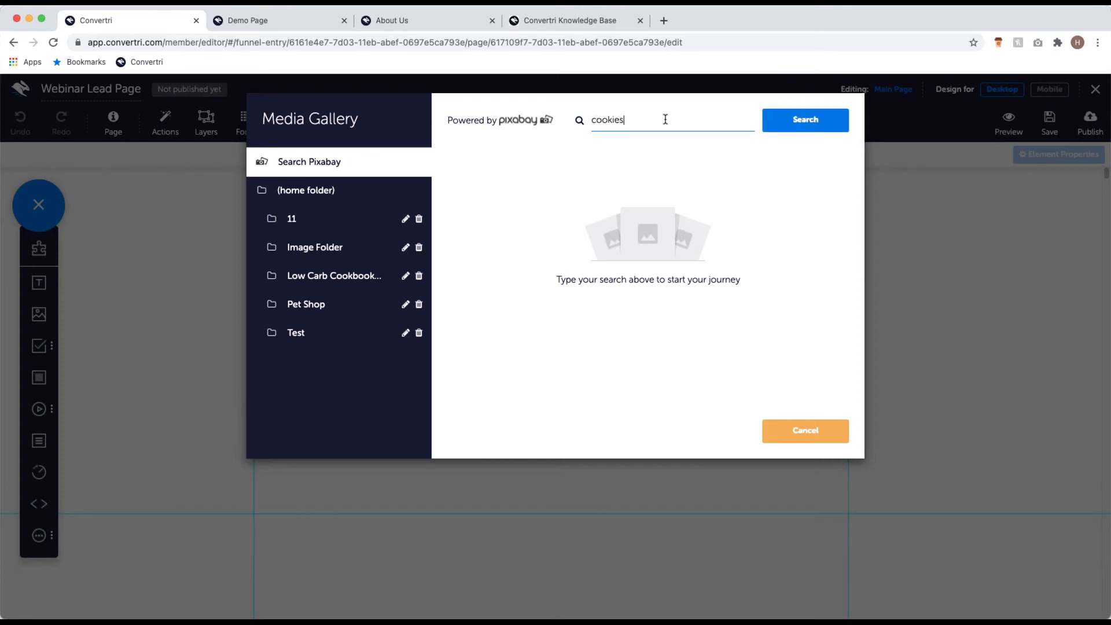
pyautogui.press('Return')
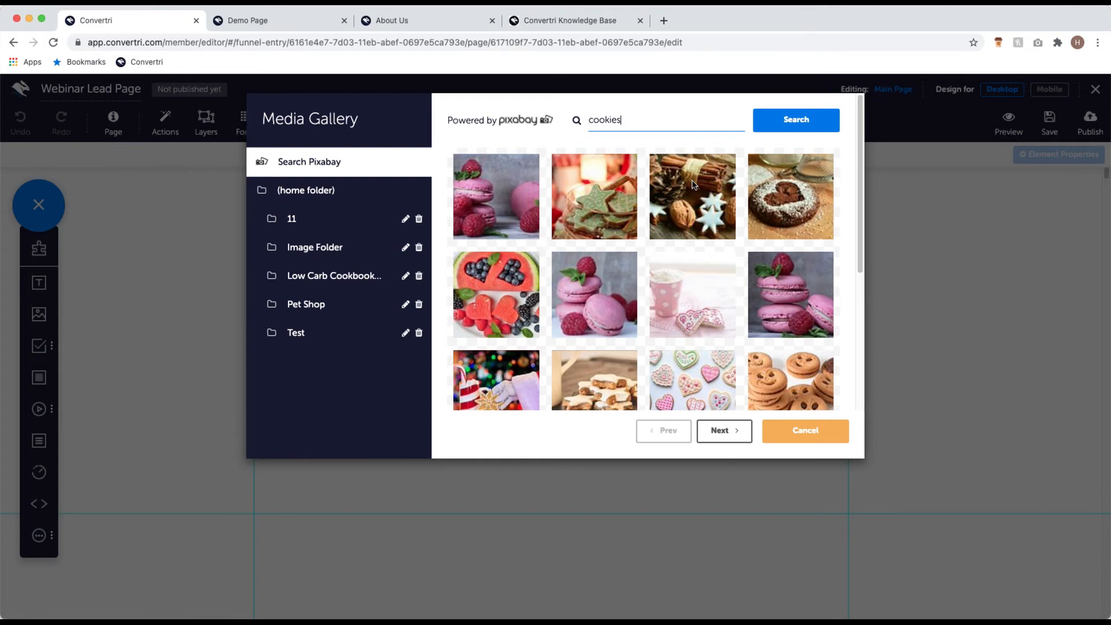
pyautogui.scroll(-5, 678, 278)
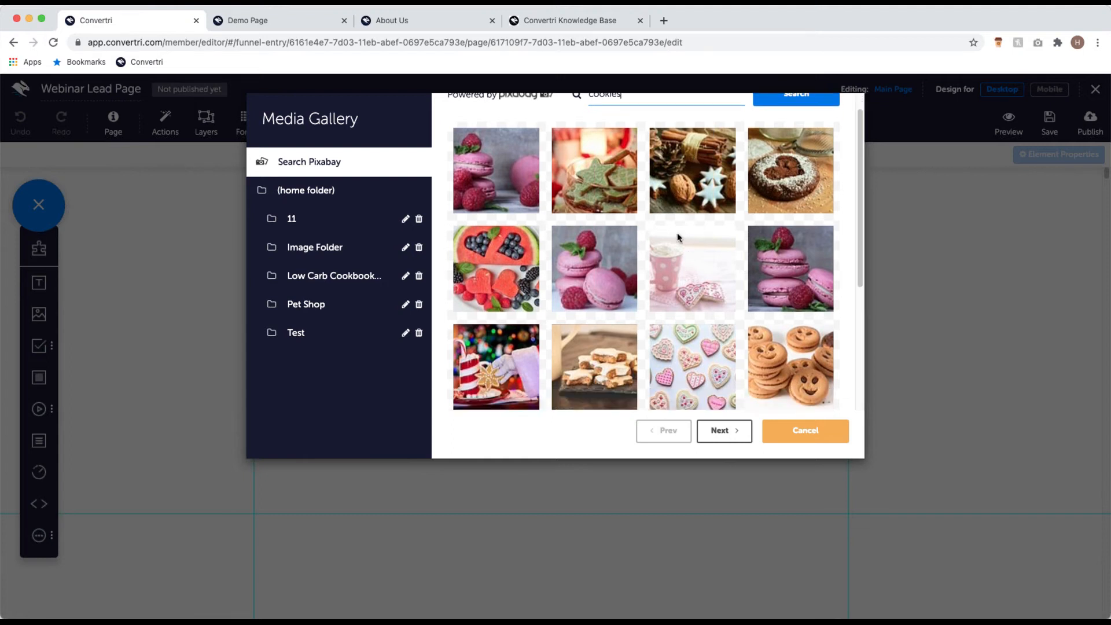
pyautogui.scroll(-1, 658, 301)
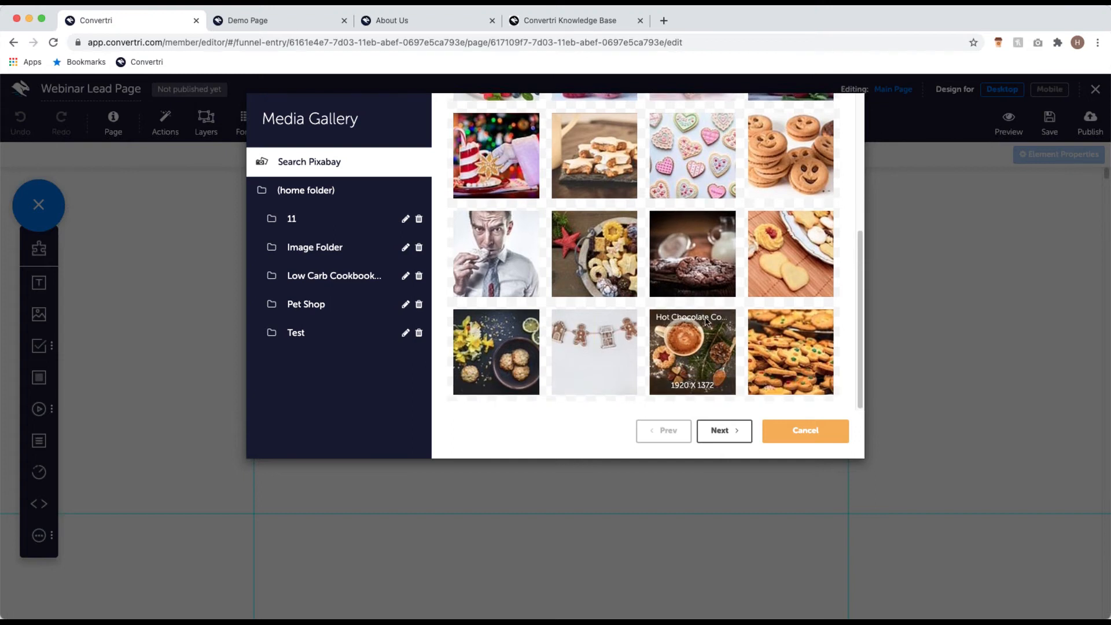
pyautogui.scroll(5, 697, 307)
pyautogui.click(750, 197)
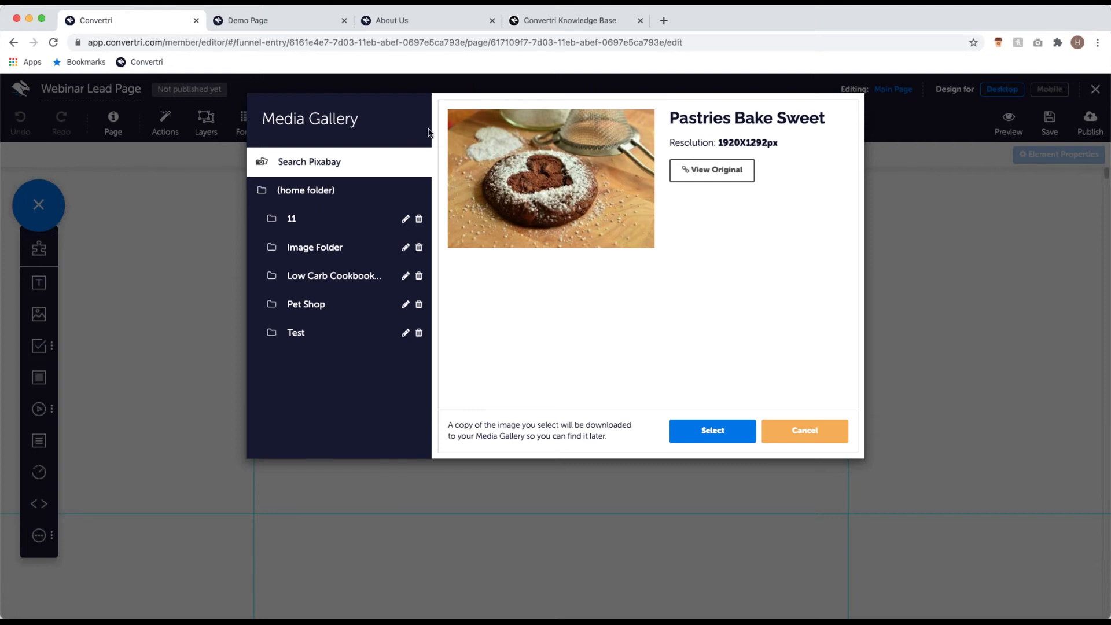
# Step: Go back to the home folder and insert the woman.jpg photo into the page
pyautogui.click(384, 194)
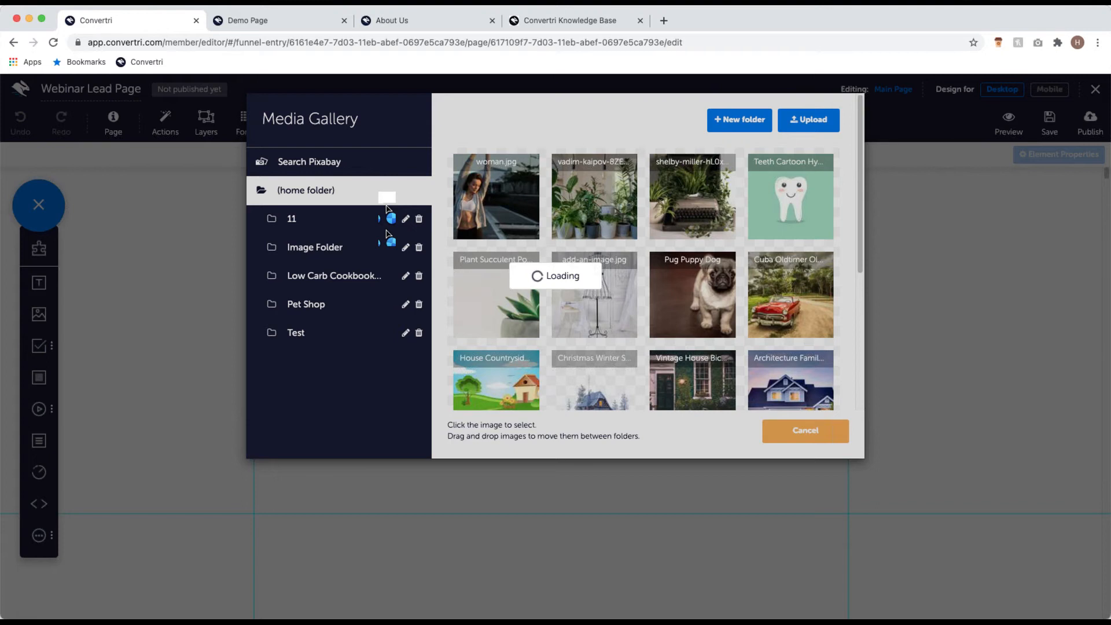
pyautogui.click(493, 199)
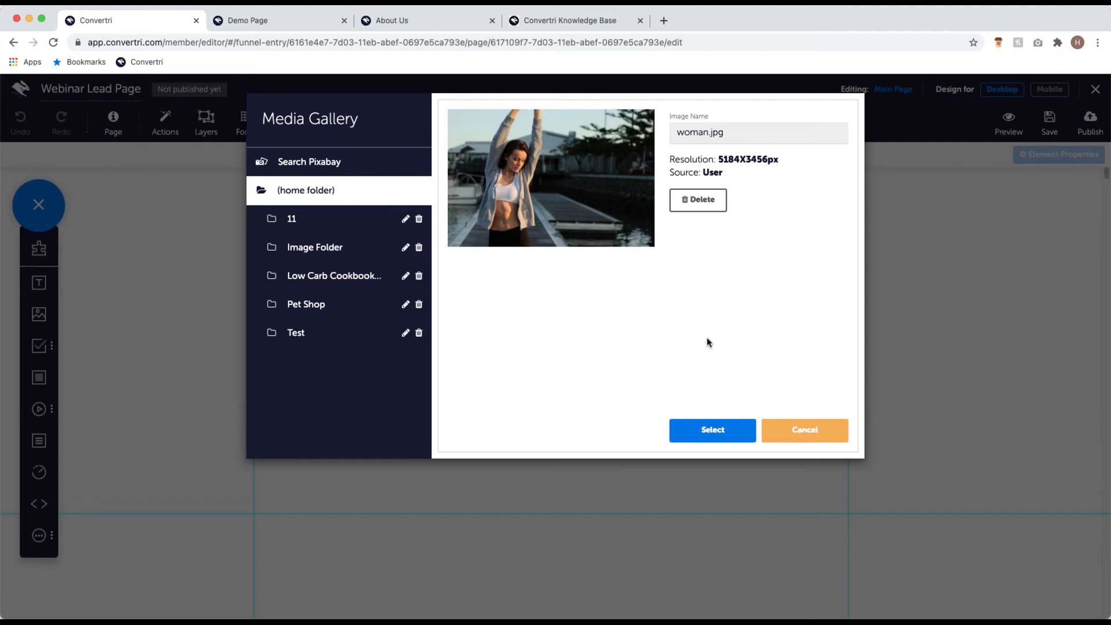
pyautogui.click(707, 429)
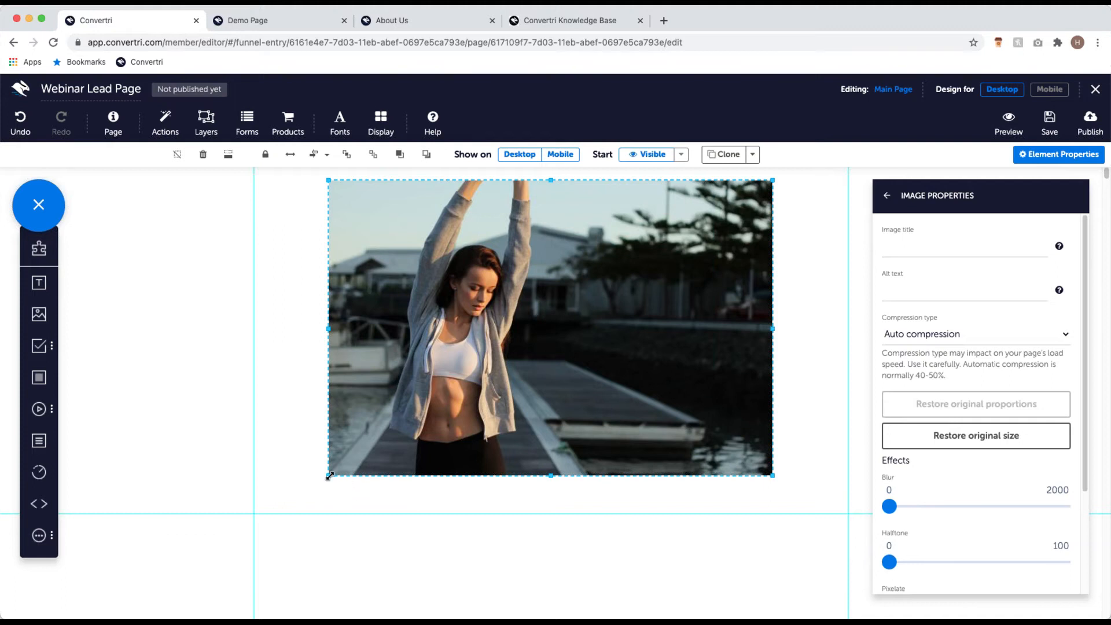
# Step: Drag the woman.jpg photo's handle slightly to adjust its size on the canvas
pyautogui.moveTo(325, 477)
pyautogui.mouseDown()
pyautogui.moveTo(280, 515)
pyautogui.moveTo(321, 485)
pyautogui.moveTo(300, 511)
pyautogui.moveTo(322, 480)
pyautogui.mouseUp()
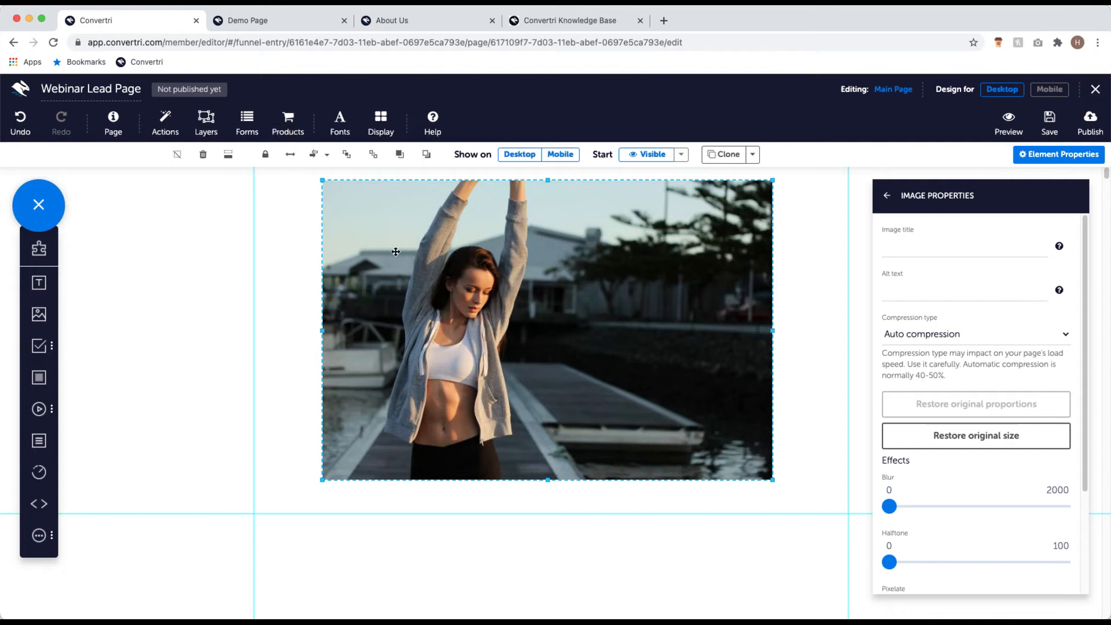
pyautogui.click(296, 158)
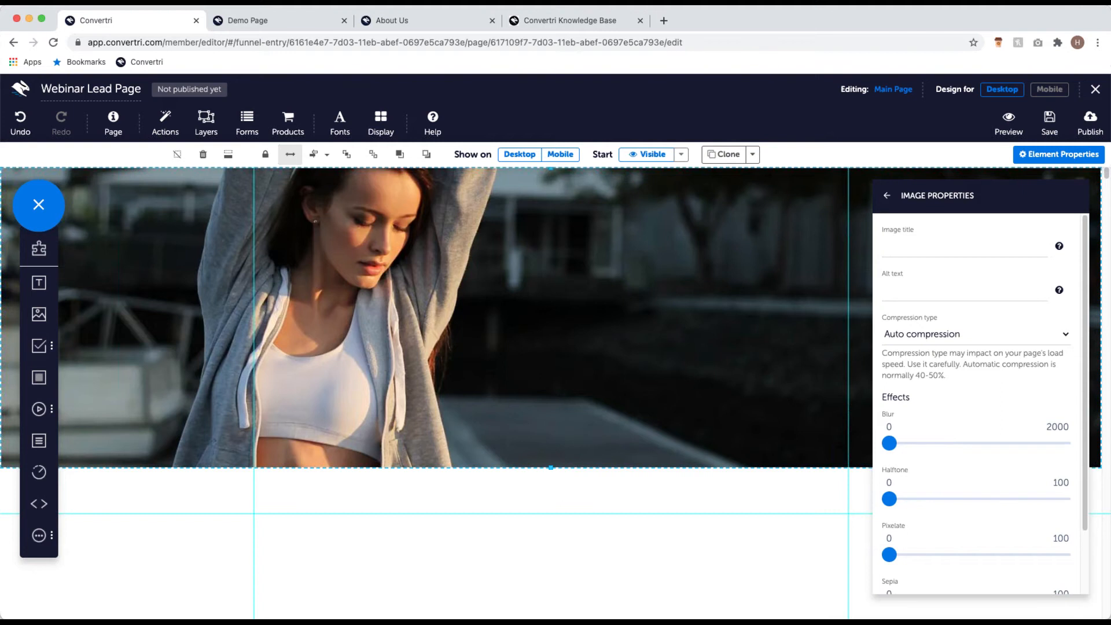
pyautogui.click(886, 196)
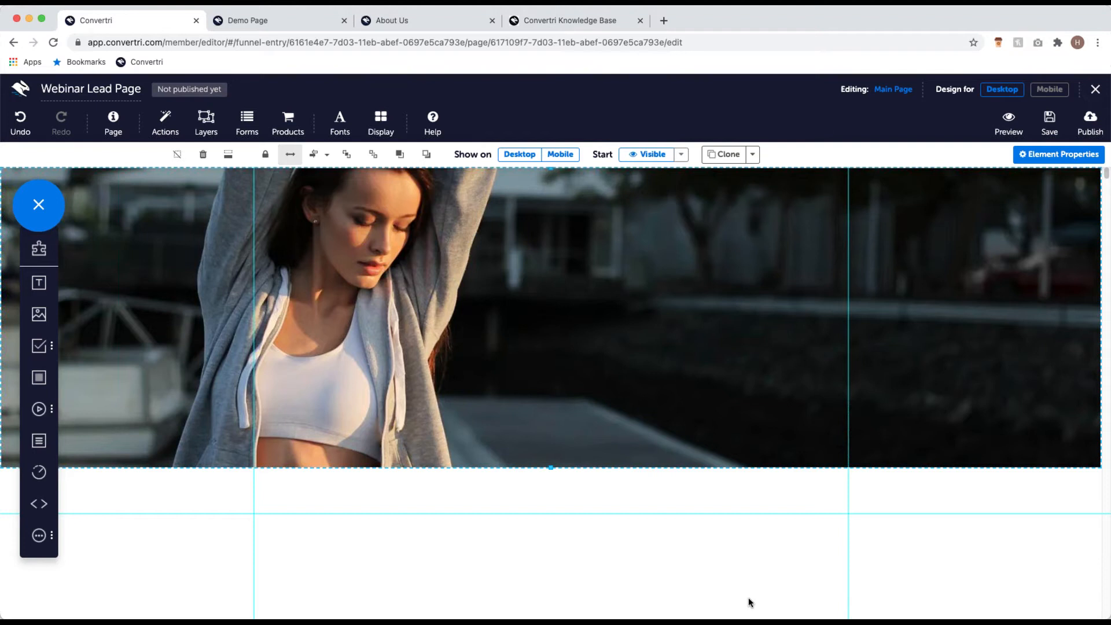
pyautogui.scroll(-5, 568, 434)
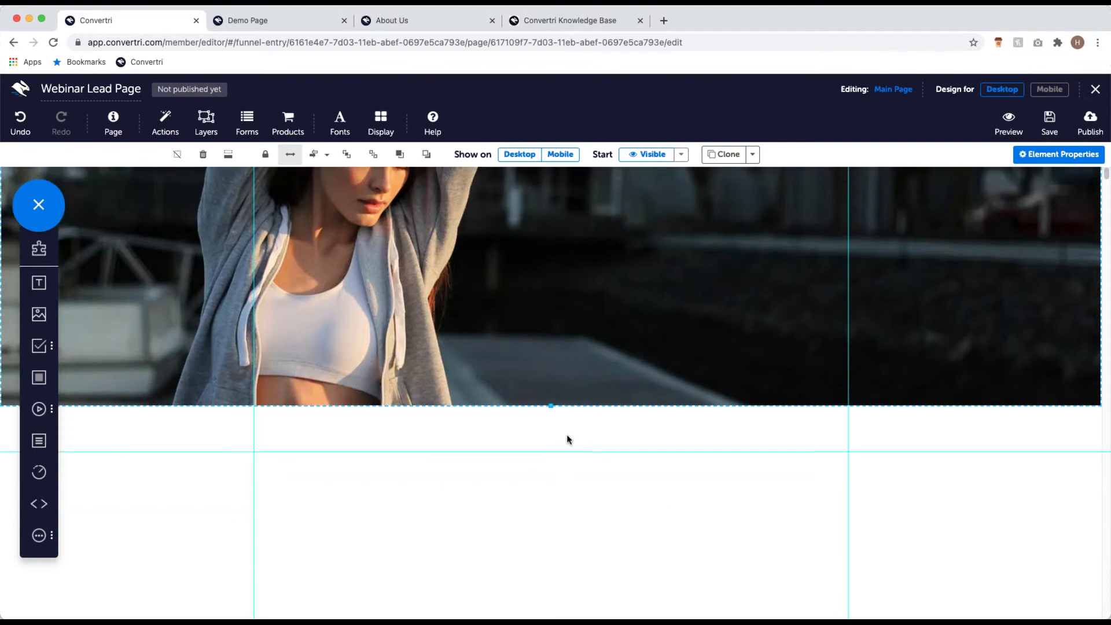
pyautogui.scroll(3, 552, 241)
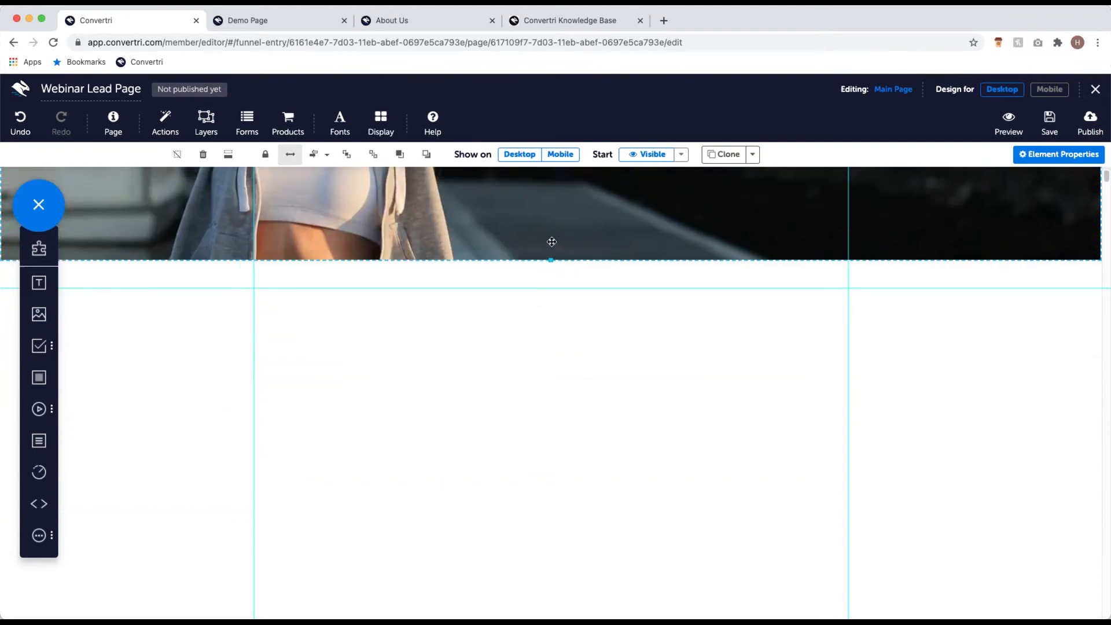
pyautogui.scroll(5, 551, 242)
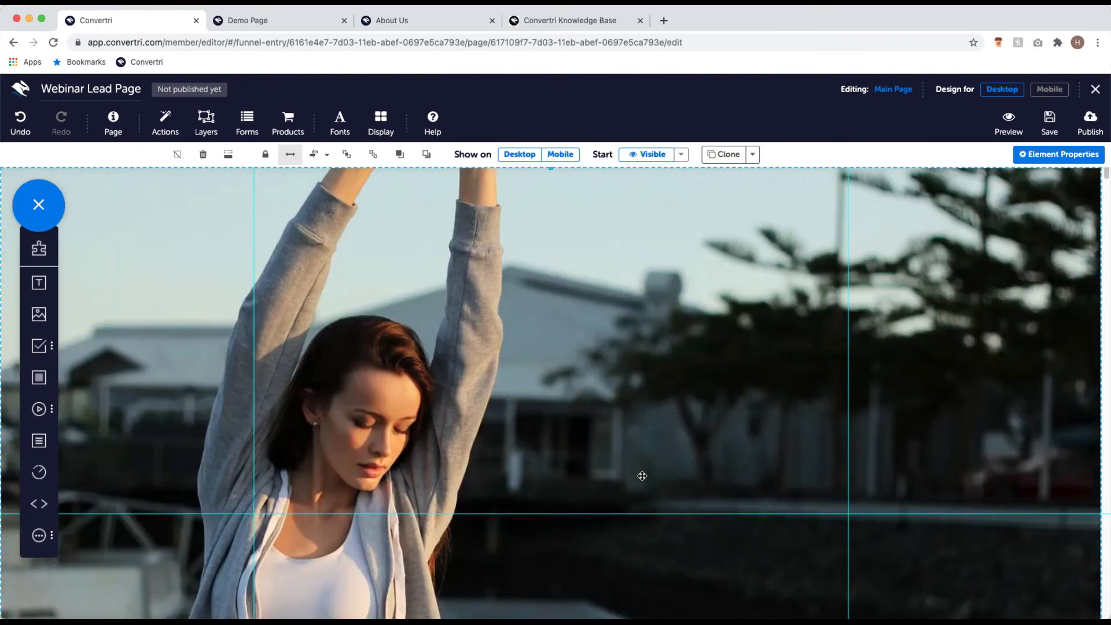
pyautogui.scroll(-7, 641, 474)
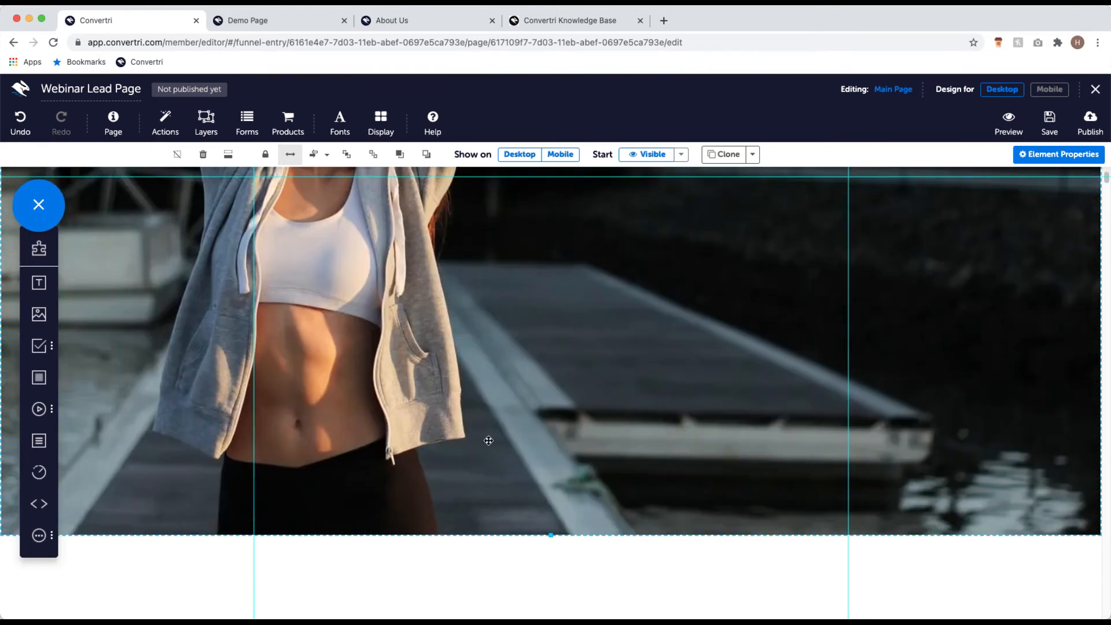
pyautogui.scroll(7, 488, 440)
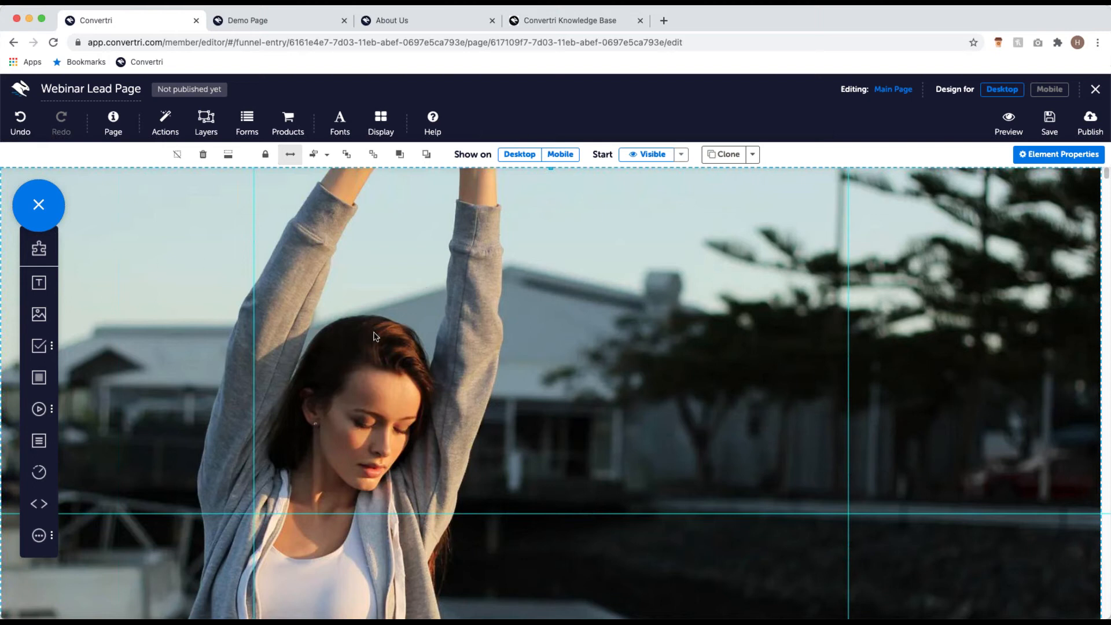
pyautogui.scroll(-6, 649, 363)
pyautogui.scroll(6, 347, 350)
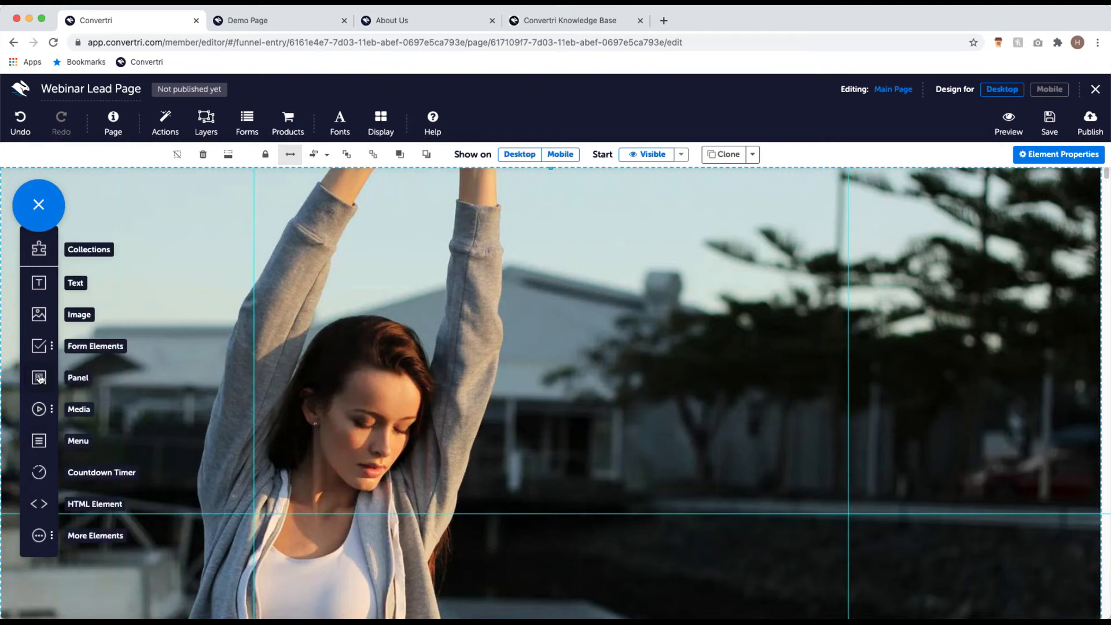
# Step: Add a full-width panel, pin it to the page top at y:0, and shrink it into a thin band
pyautogui.moveTo(39, 379); pyautogui.dragTo(382, 356)
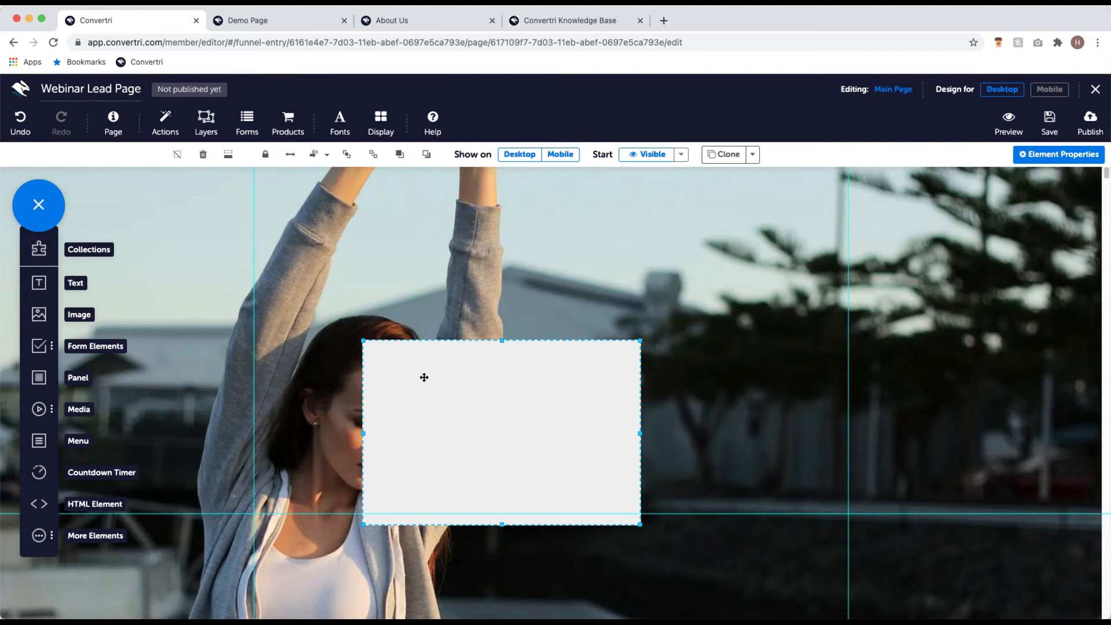
pyautogui.click(293, 161)
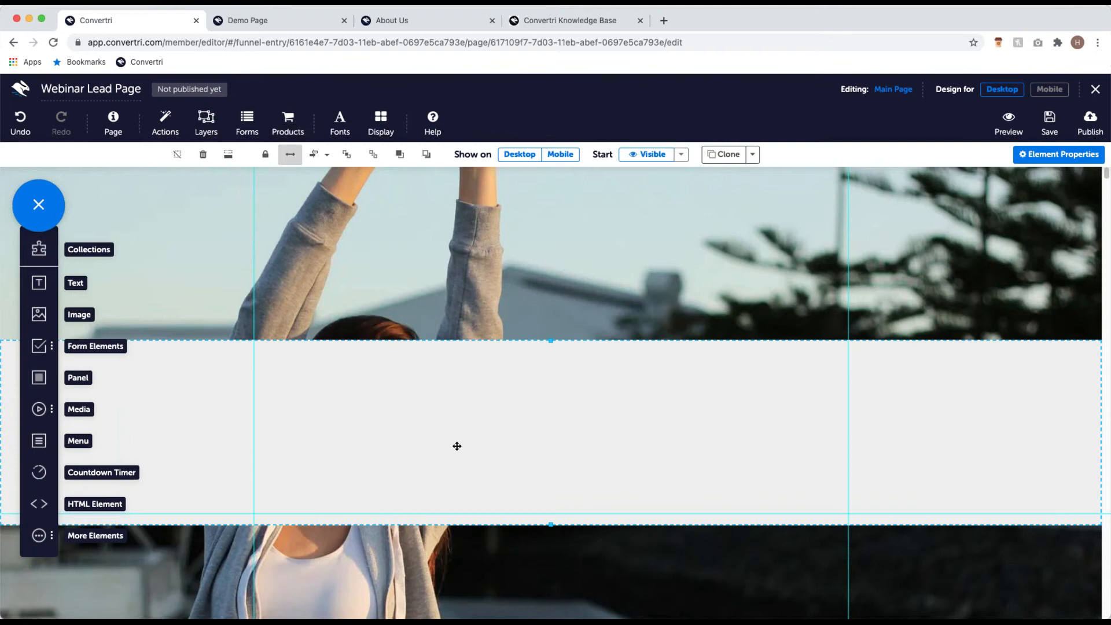
pyautogui.moveTo(455, 496); pyautogui.dragTo(456, 316)
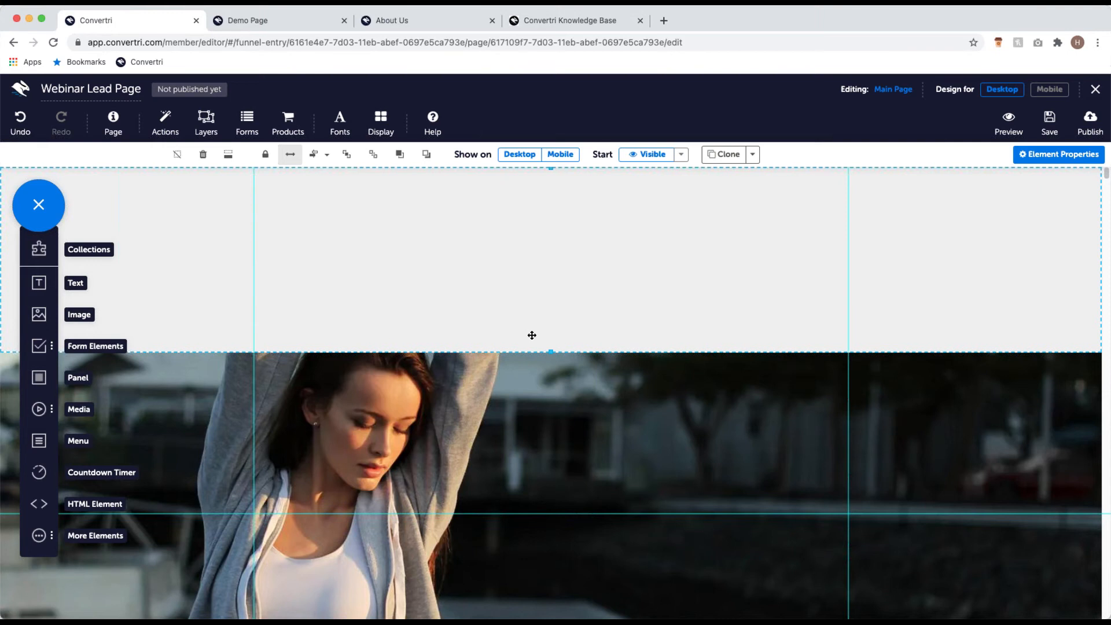
pyautogui.moveTo(515, 320)
pyautogui.mouseDown()
pyautogui.moveTo(515, 310)
pyautogui.moveTo(518, 337)
pyautogui.moveTo(519, 305)
pyautogui.moveTo(523, 323)
pyautogui.mouseUp()
pyautogui.moveTo(550, 349); pyautogui.dragTo(558, 212)
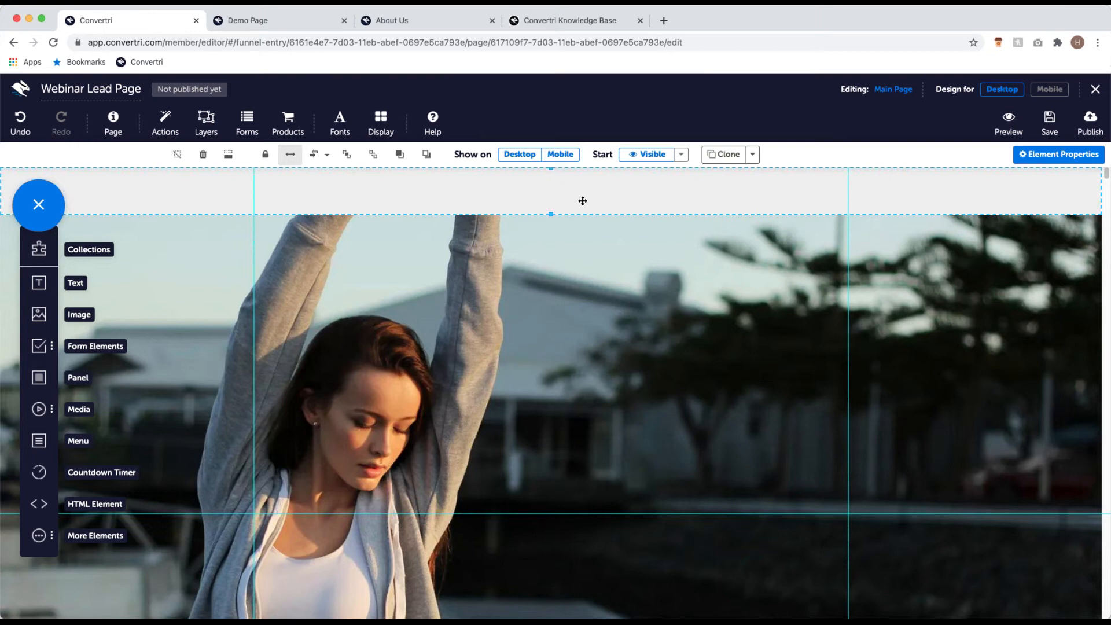
# Step: Give the top band a mustard-yellow background fill of rgb(199, 194, 70)
pyautogui.click(1064, 163)
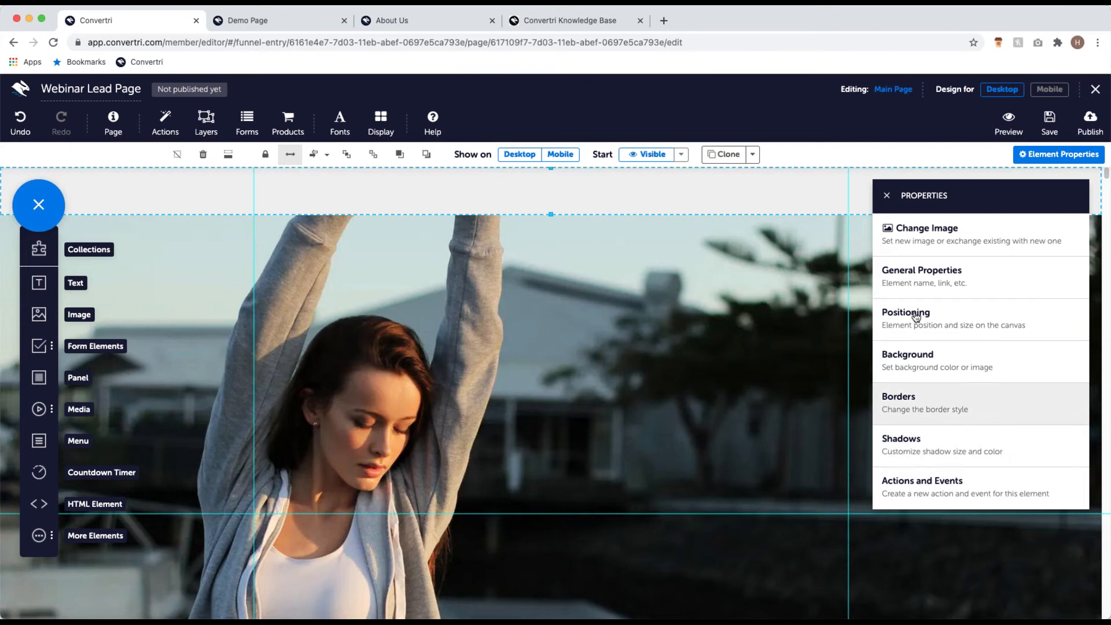
pyautogui.click(957, 363)
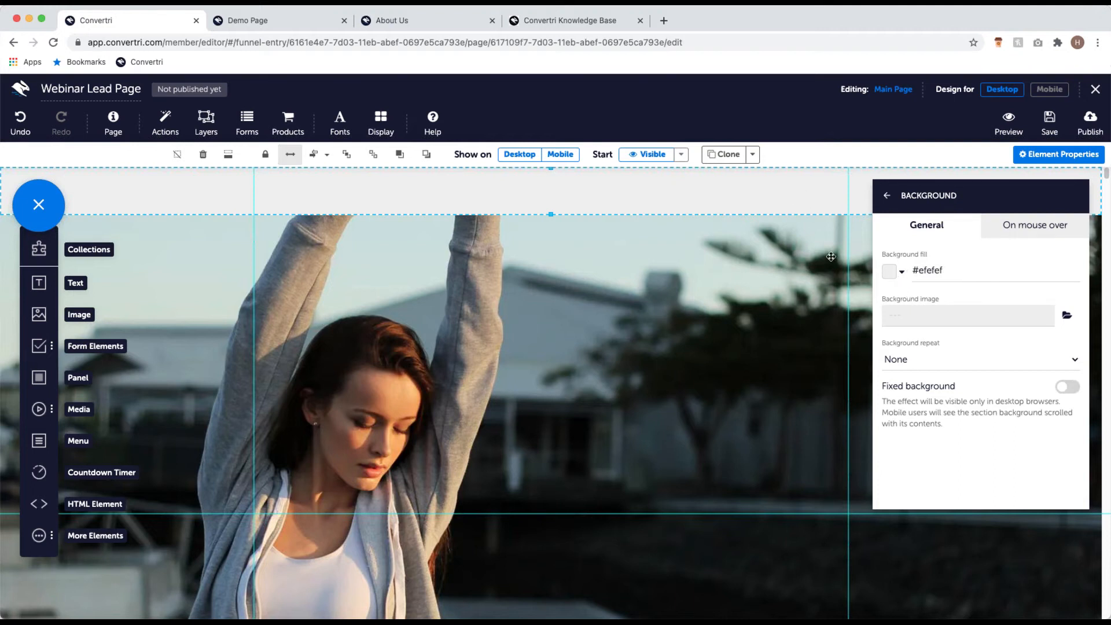
pyautogui.click(889, 271)
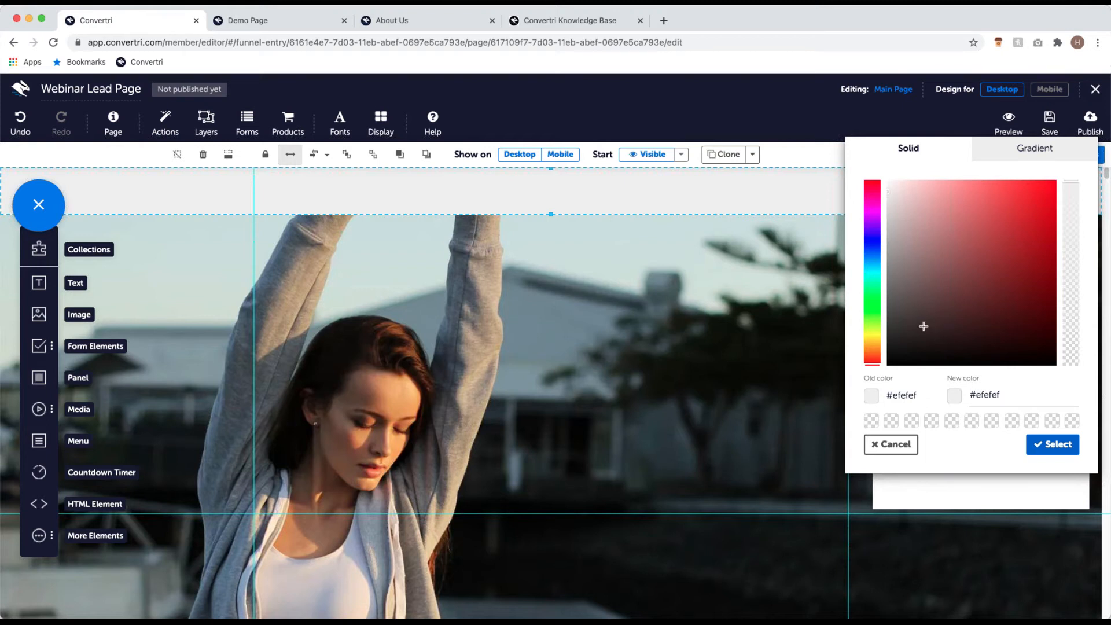
pyautogui.click(873, 336)
pyautogui.moveTo(989, 279)
pyautogui.mouseDown()
pyautogui.moveTo(1000, 199)
pyautogui.moveTo(990, 216)
pyautogui.mouseUp()
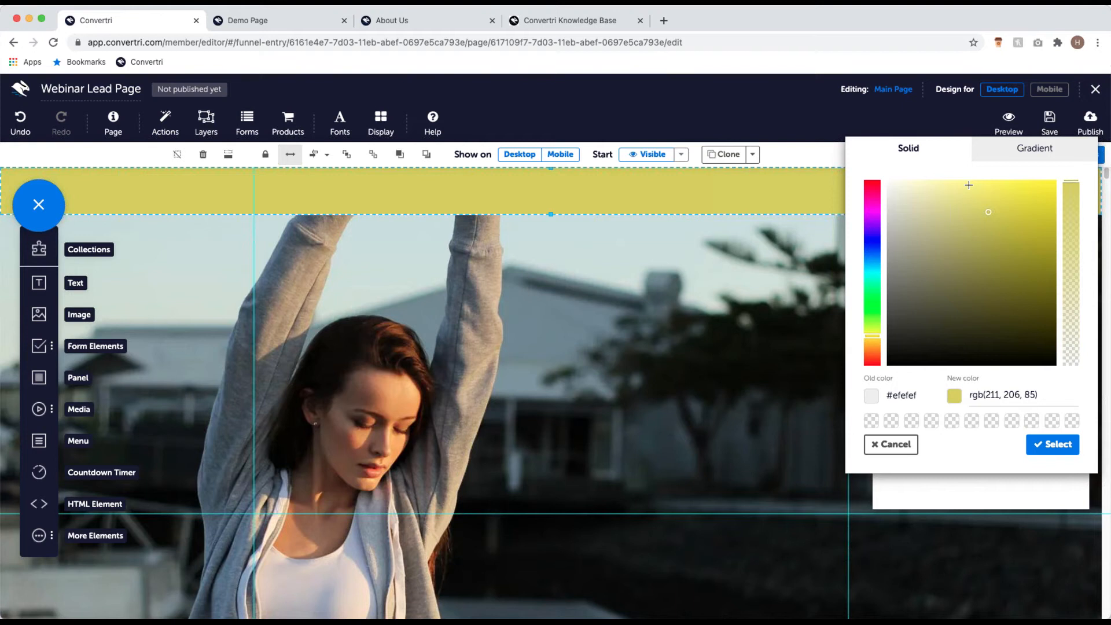
pyautogui.moveTo(988, 216)
pyautogui.mouseDown()
pyautogui.moveTo(997, 197)
pyautogui.moveTo(1003, 224)
pyautogui.mouseUp()
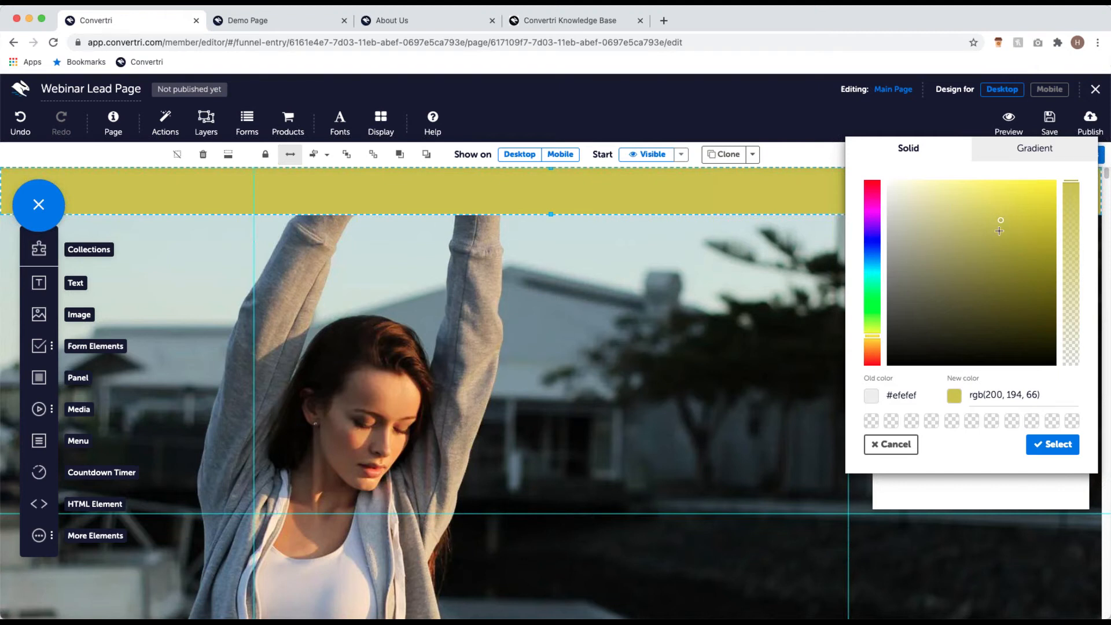
pyautogui.moveTo(1002, 224)
pyautogui.mouseDown()
pyautogui.moveTo(991, 217)
pyautogui.moveTo(1000, 234)
pyautogui.moveTo(997, 221)
pyautogui.mouseUp()
pyautogui.click(1053, 395)
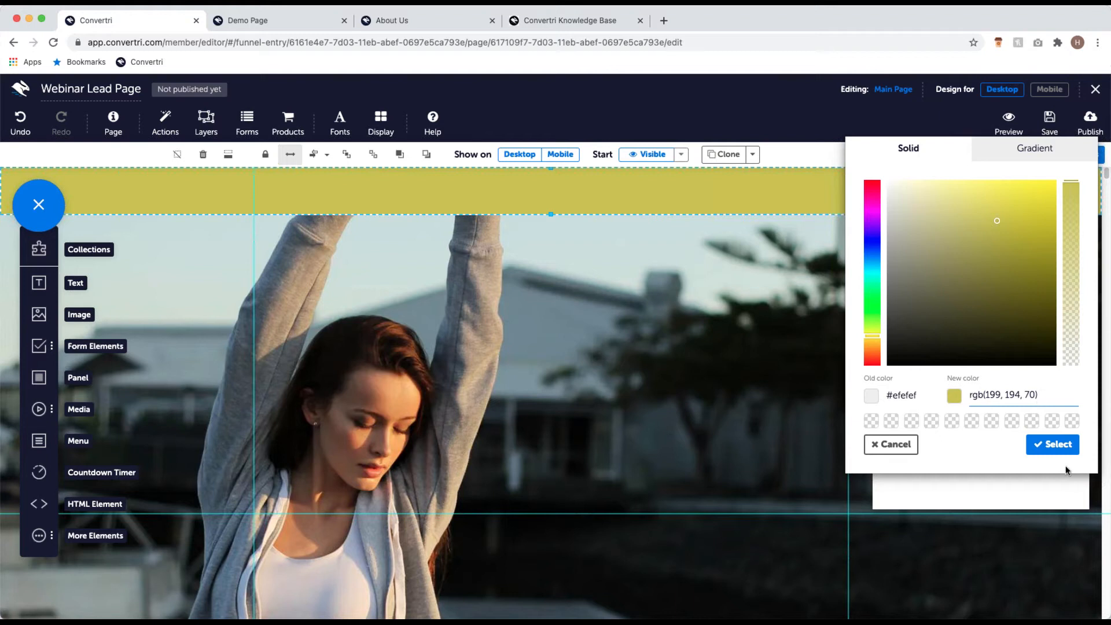
pyautogui.click(1060, 451)
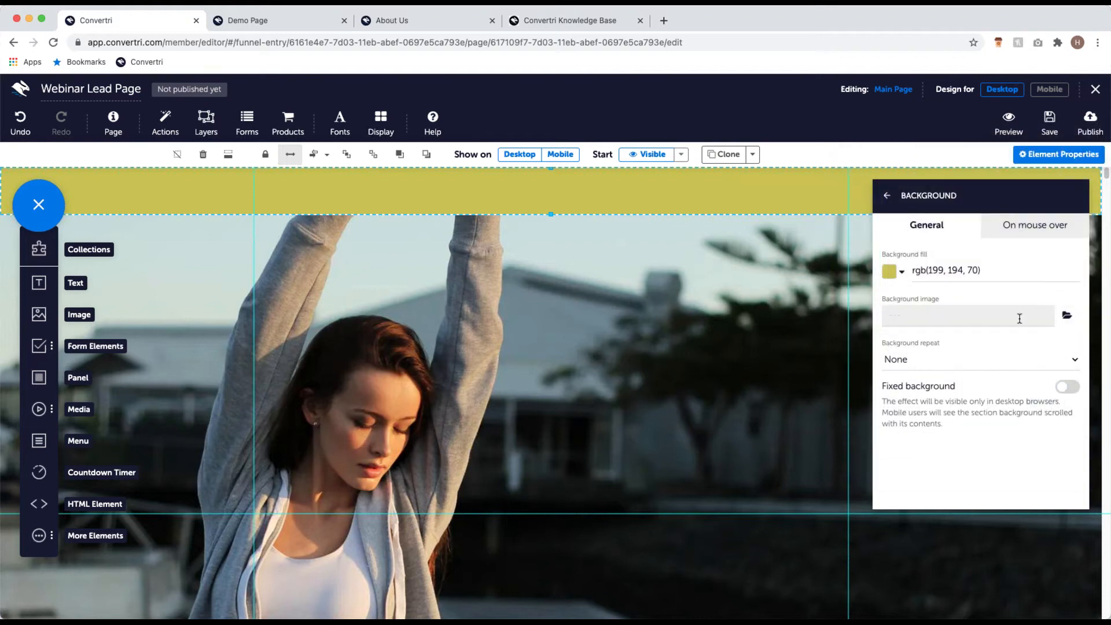
# Step: Clone the yellow band and drag the copy down beneath the hero image as a footer
pyautogui.click(886, 196)
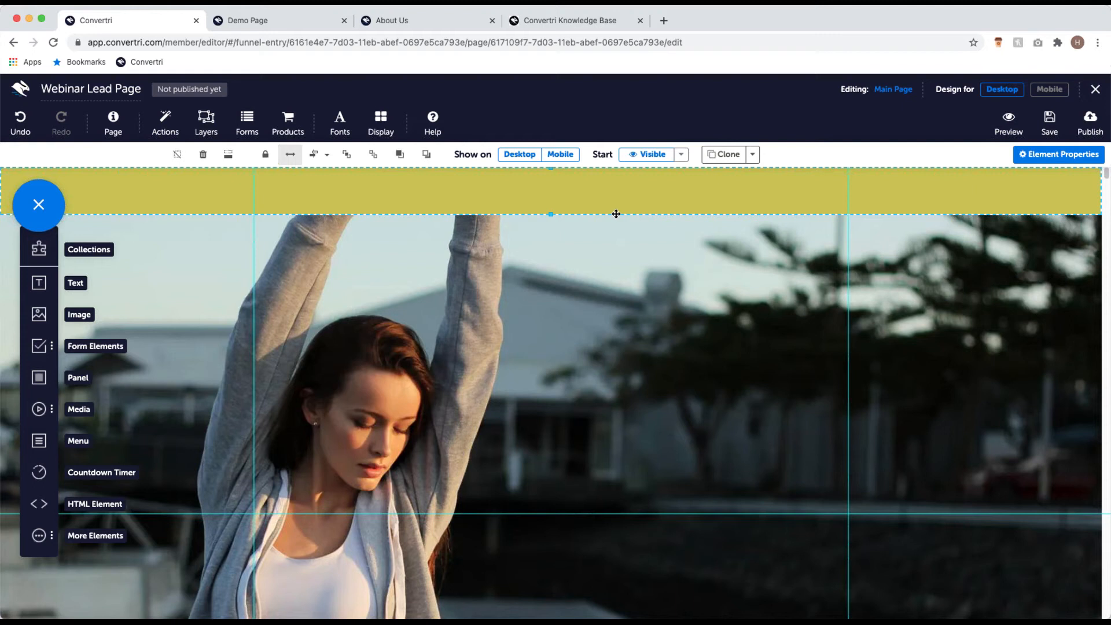
pyautogui.click(724, 163)
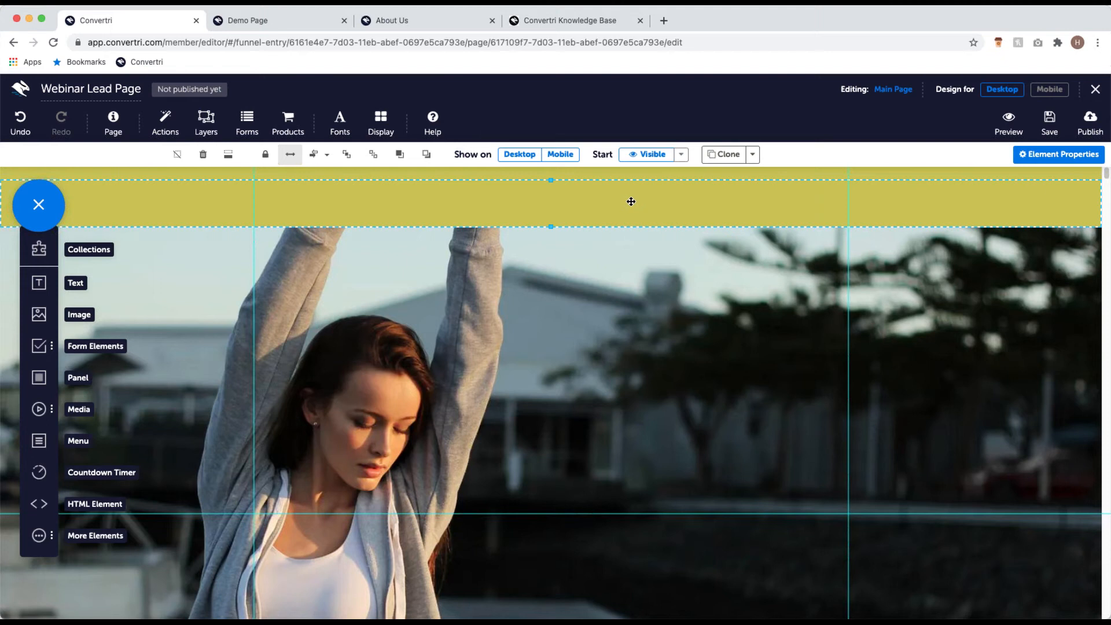
pyautogui.moveTo(571, 201); pyautogui.dragTo(514, 416)
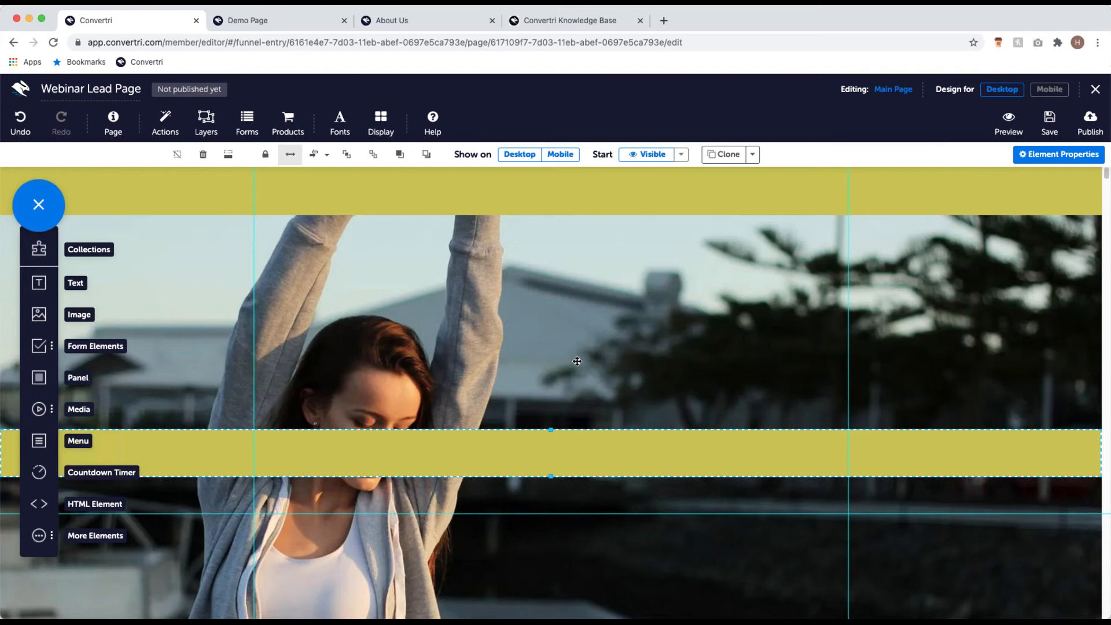
pyautogui.scroll(-3, 579, 347)
pyautogui.moveTo(571, 311); pyautogui.dragTo(577, 447)
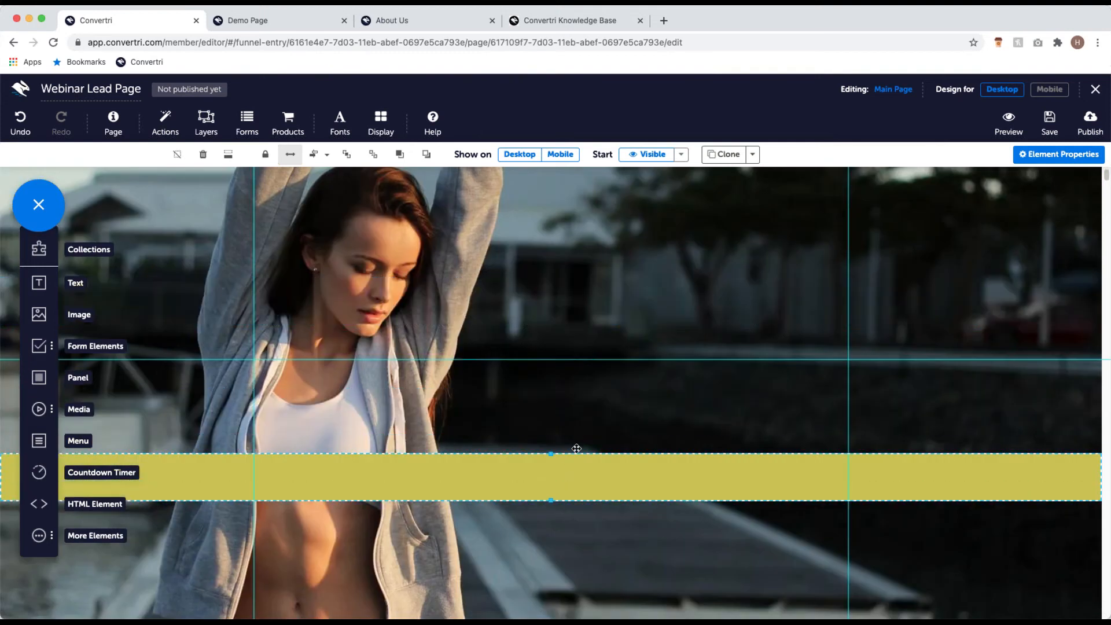
pyautogui.scroll(-2, 577, 447)
pyautogui.scroll(-2, 577, 447)
pyautogui.moveTo(556, 258); pyautogui.dragTo(549, 475)
pyautogui.scroll(6, 608, 376)
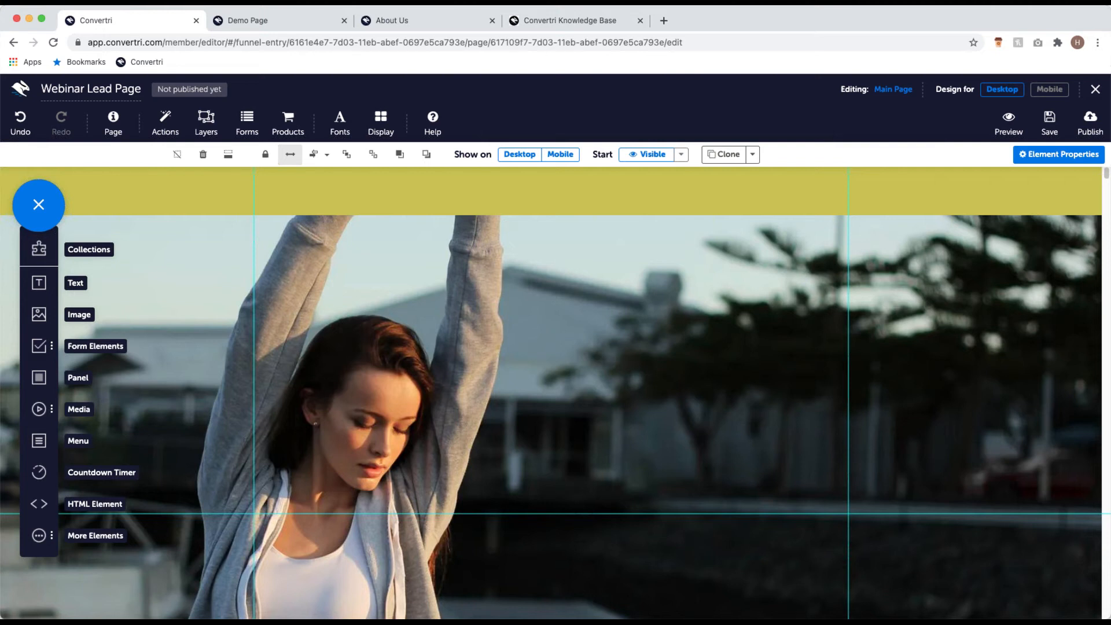
pyautogui.scroll(-2, 681, 417)
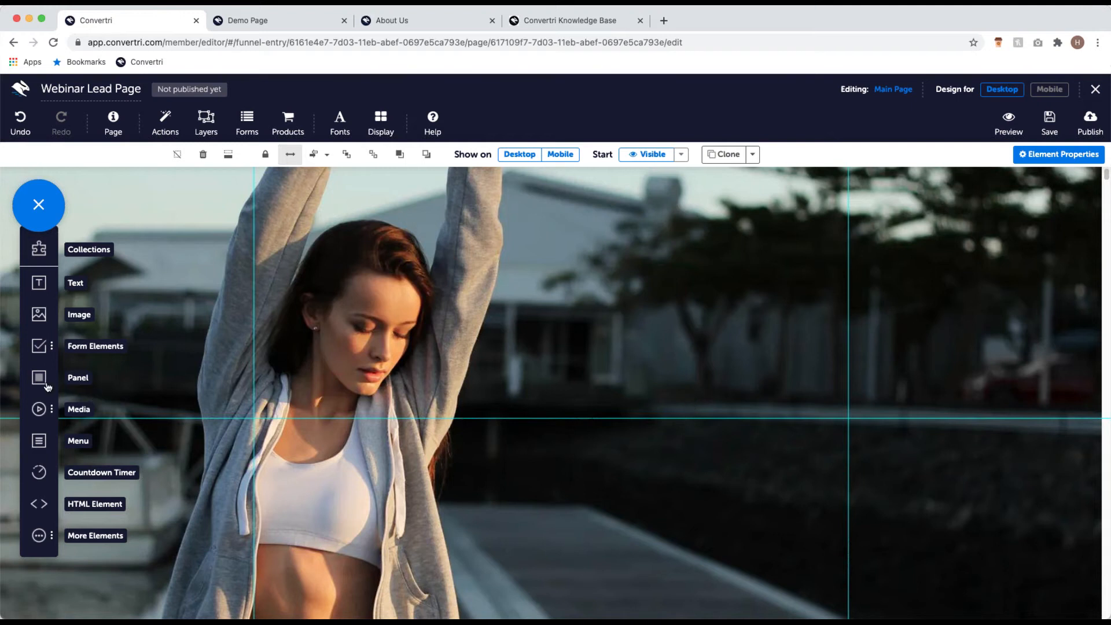
# Step: Drop a new panel over the hero image right of the woman and resize it into a tall box
pyautogui.moveTo(44, 382); pyautogui.dragTo(567, 421)
pyautogui.moveTo(608, 539); pyautogui.dragTo(583, 449)
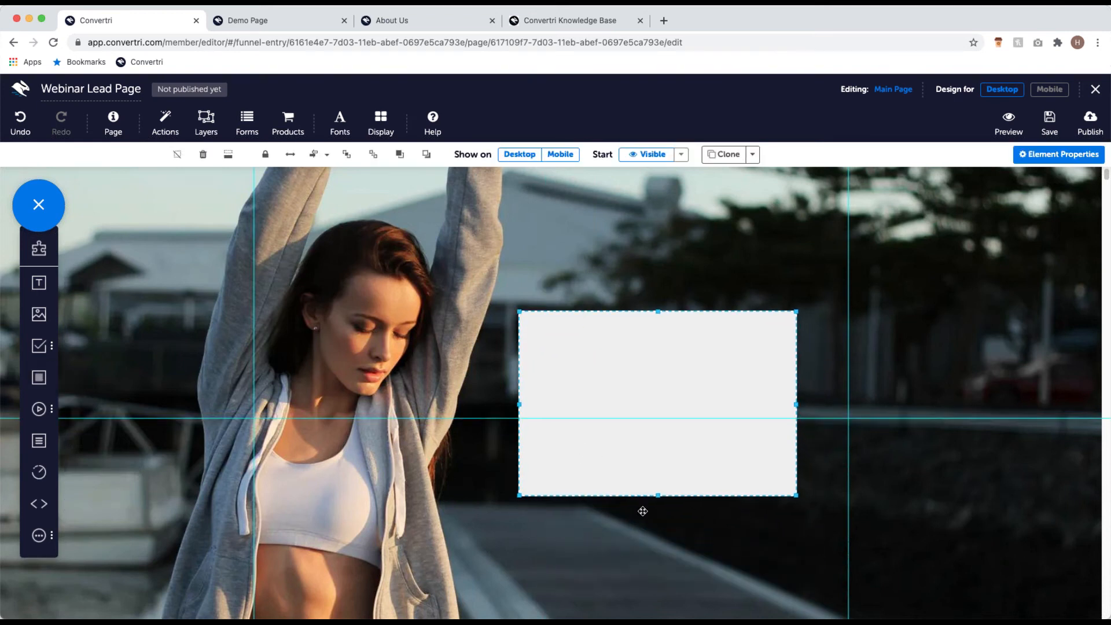
pyautogui.scroll(-3, 643, 509)
pyautogui.moveTo(797, 398); pyautogui.dragTo(796, 447)
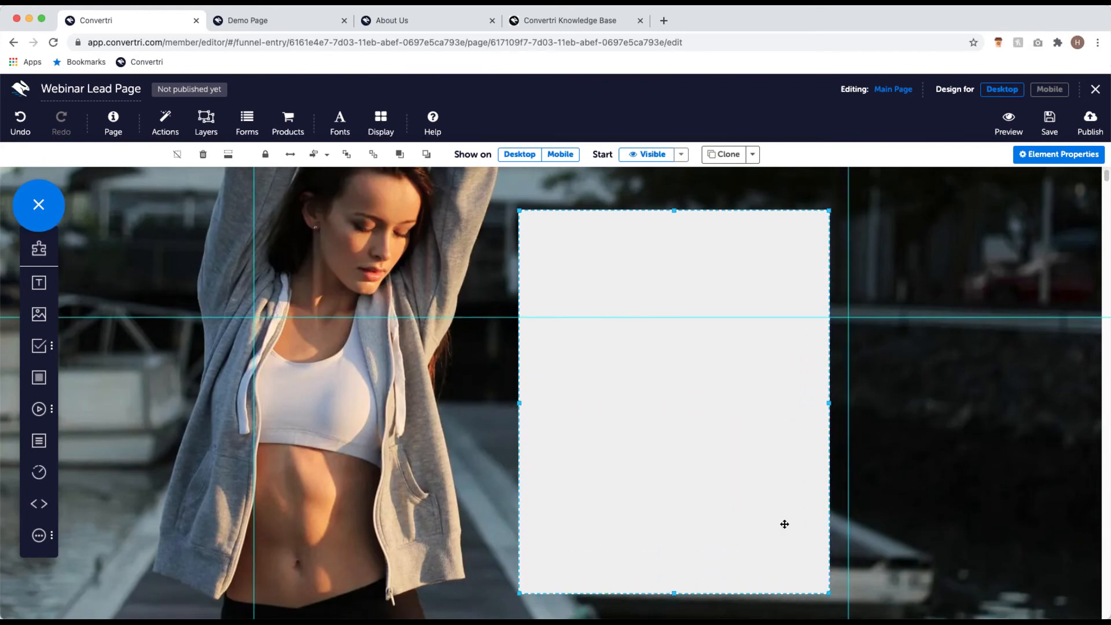
pyautogui.scroll(5, 792, 489)
pyautogui.scroll(-4, 792, 487)
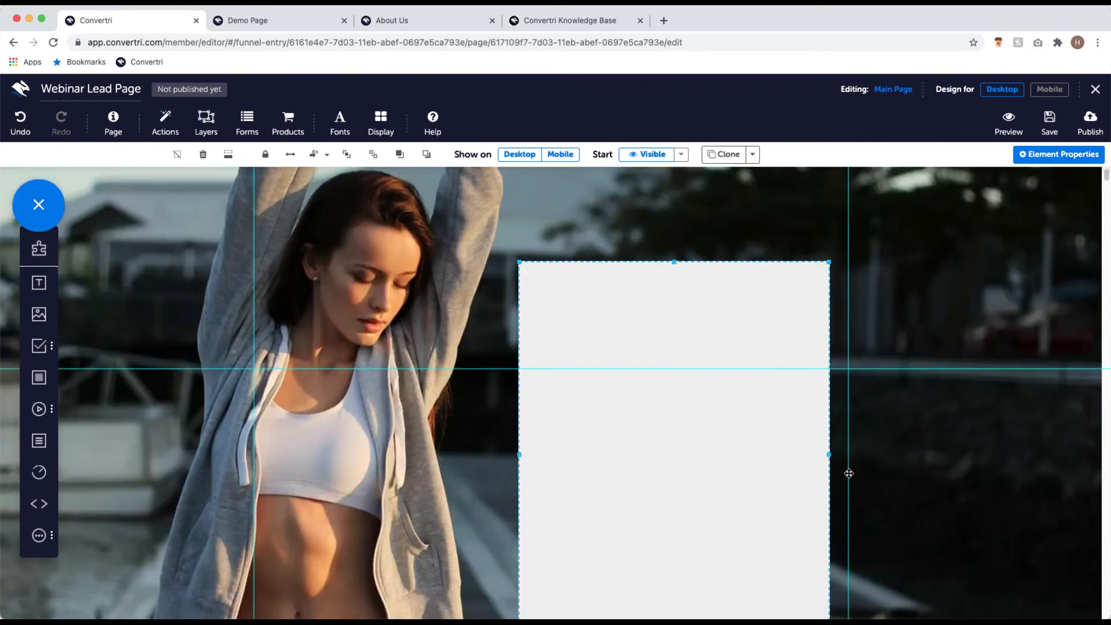
pyautogui.scroll(-2, 727, 483)
pyautogui.scroll(1, 703, 470)
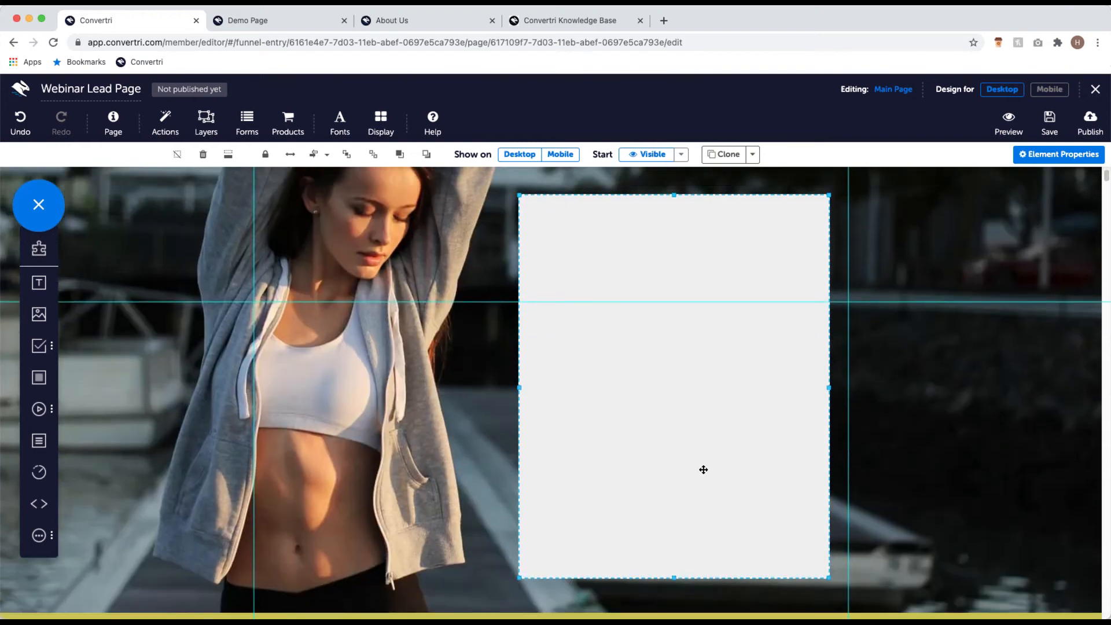
pyautogui.moveTo(703, 459); pyautogui.dragTo(703, 429)
pyautogui.moveTo(828, 567); pyautogui.dragTo(750, 513)
pyautogui.scroll(2, 748, 527)
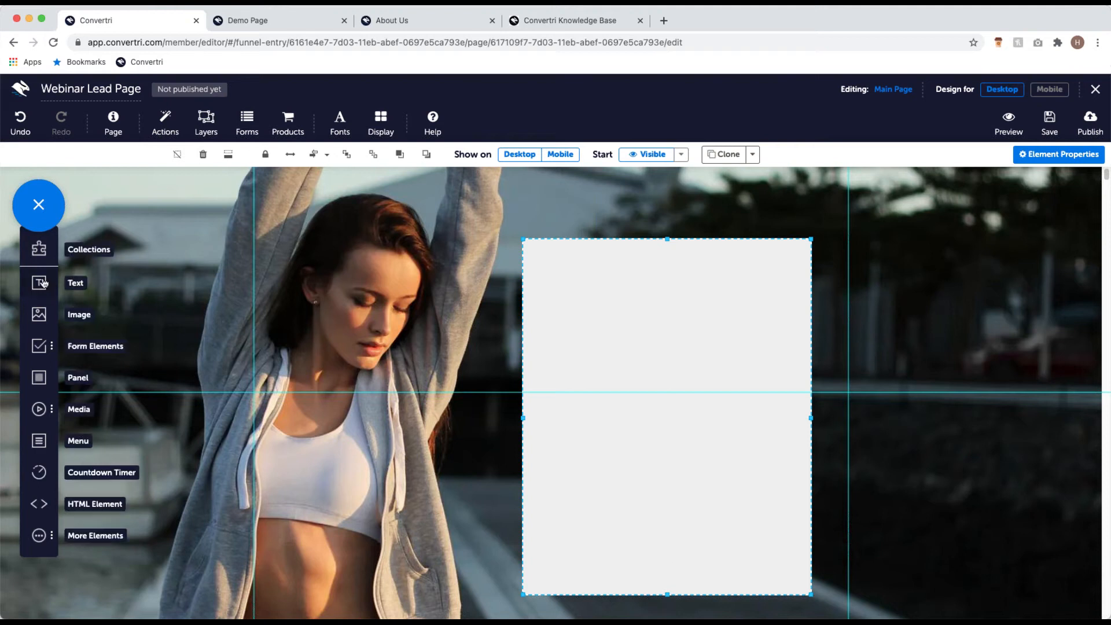
# Step: Add the heading '7 Top Tips for Slimming Without Starving' centred at the top of the panel
pyautogui.moveTo(42, 284); pyautogui.dragTo(556, 274)
pyautogui.click(596, 265)
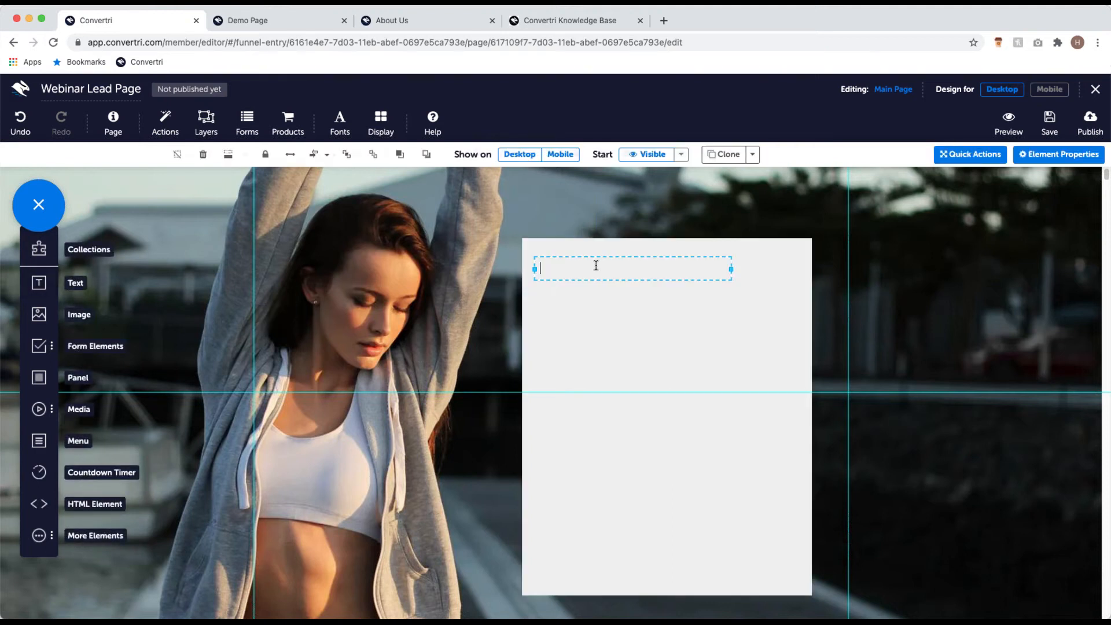
pyautogui.write('7 Top Tips for Slimm')
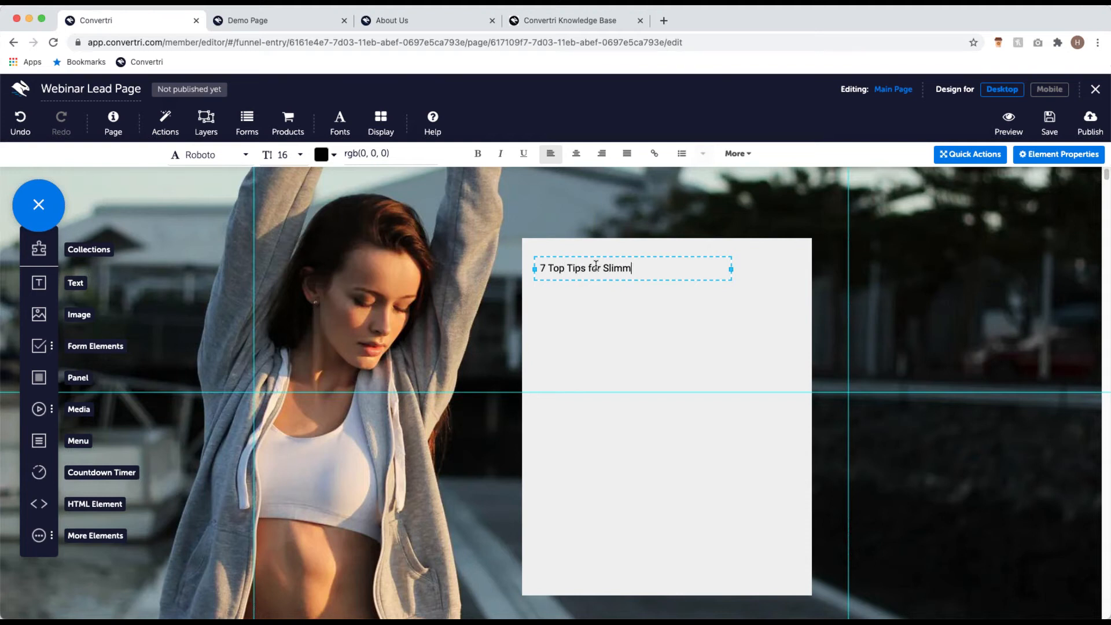
pyautogui.write('ing Without Starving')
pyautogui.moveTo(615, 259); pyautogui.dragTo(643, 251)
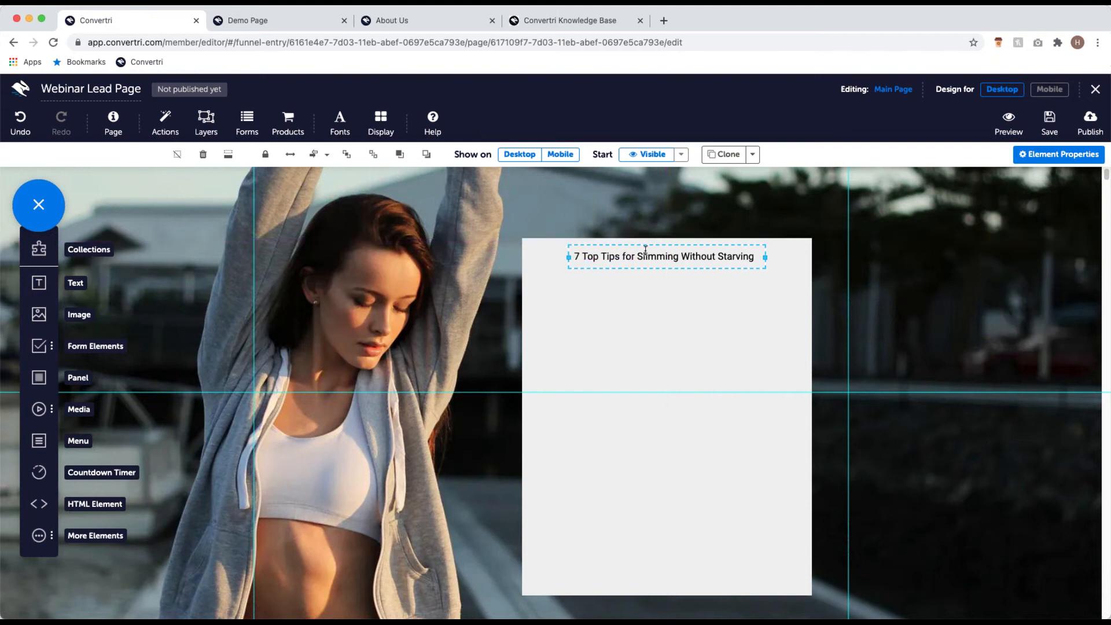
# Step: Add a text box below the heading with the diet intro about the 7 top tips
pyautogui.moveTo(49, 286); pyautogui.dragTo(577, 294)
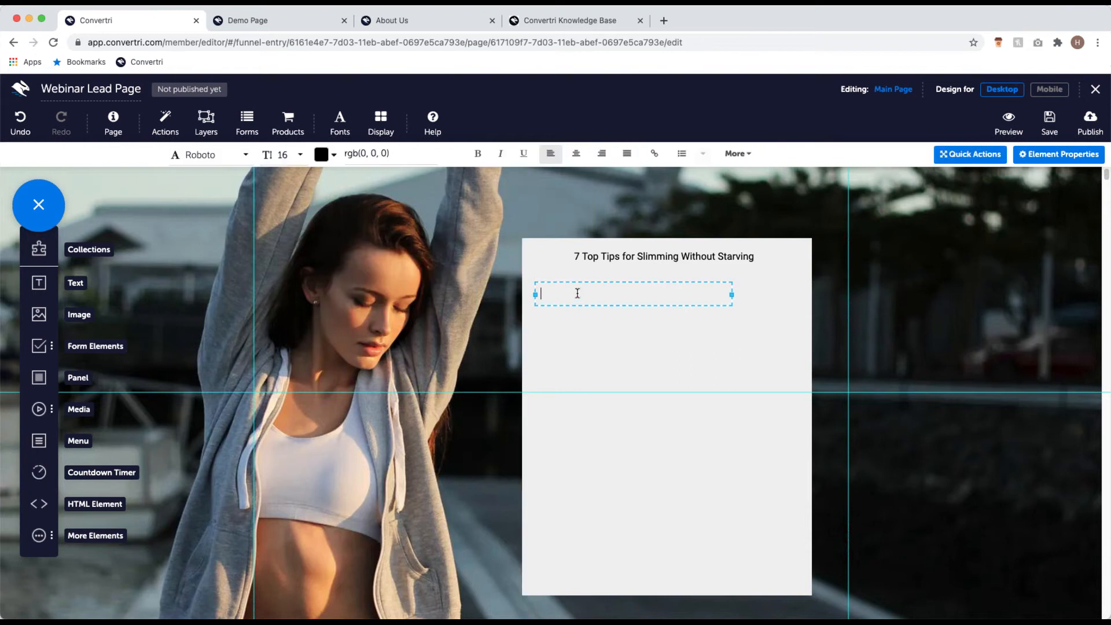
pyautogui.write("Find it hard to stick to a diet? Don't worry - so do we")
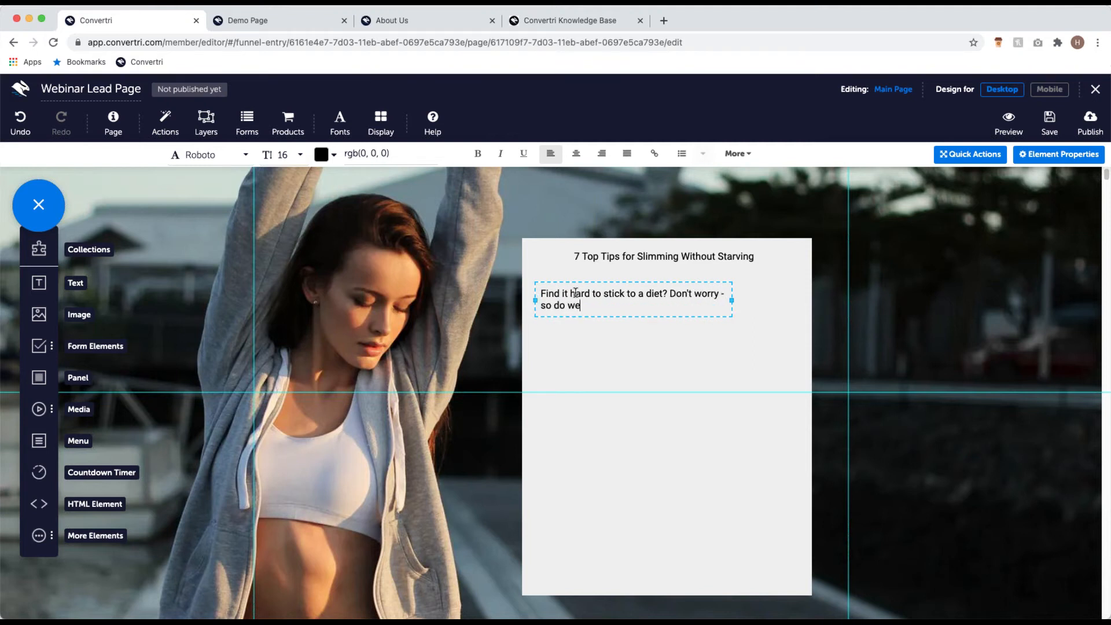
pyautogui.write('! These 7 to')
pyautogui.press('BackSpace')
pyautogui.press('BackSpace')
pyautogui.write('sp')
pyautogui.press('BackSpace')
pyautogui.press('BackSpace')
pyautogui.write('top tips will help you lose weight by making ')
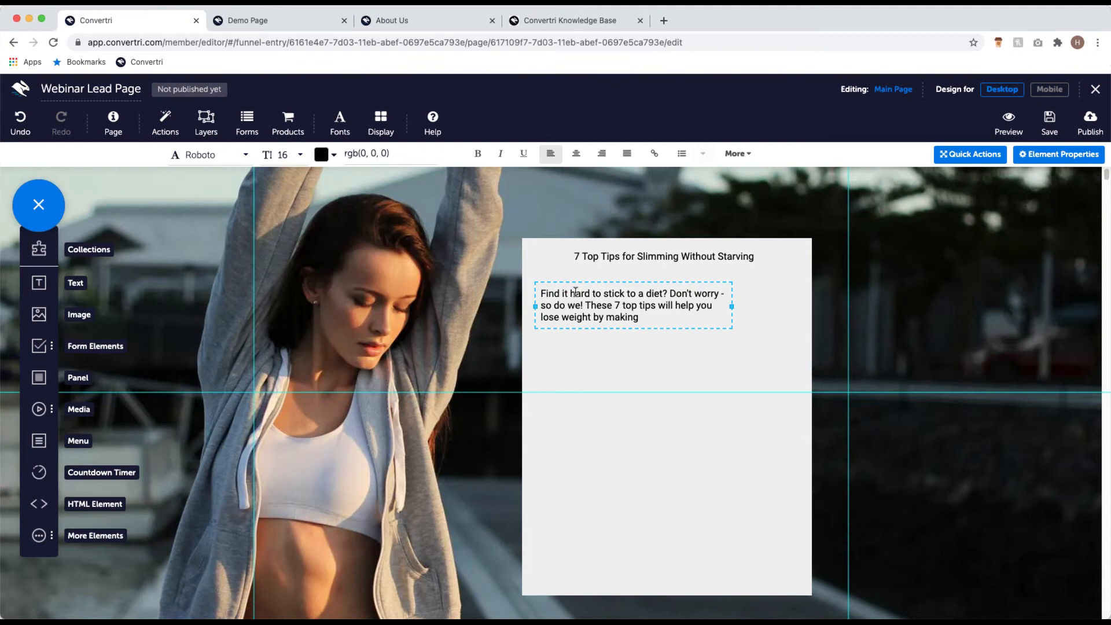
pyautogui.write('simple lifestyle chang')
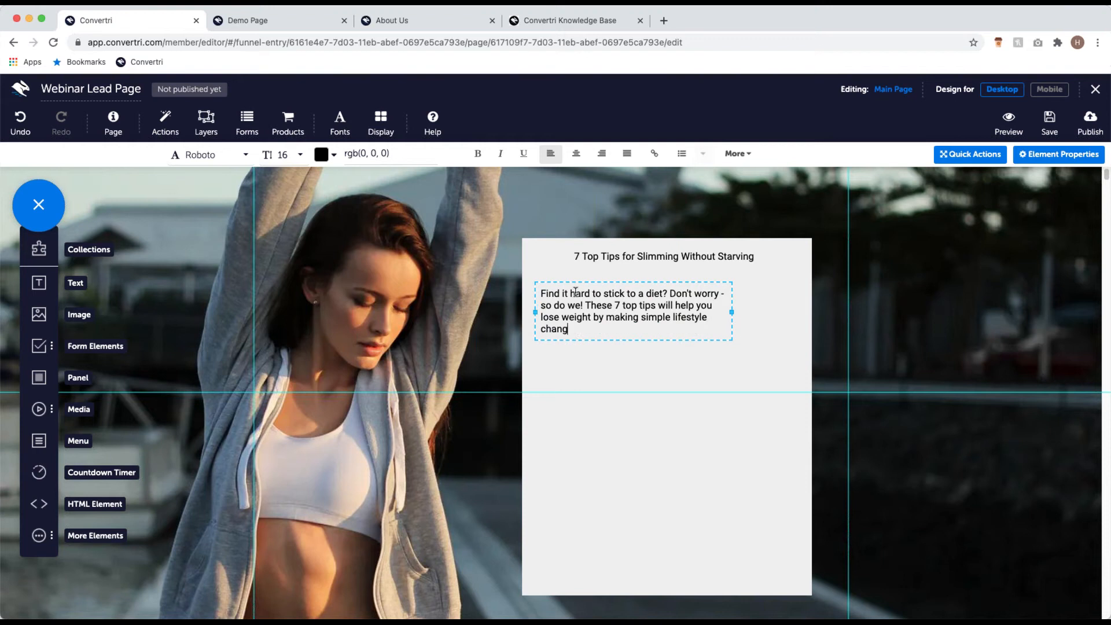
pyautogui.write('es - so you look and feel great, without needing')
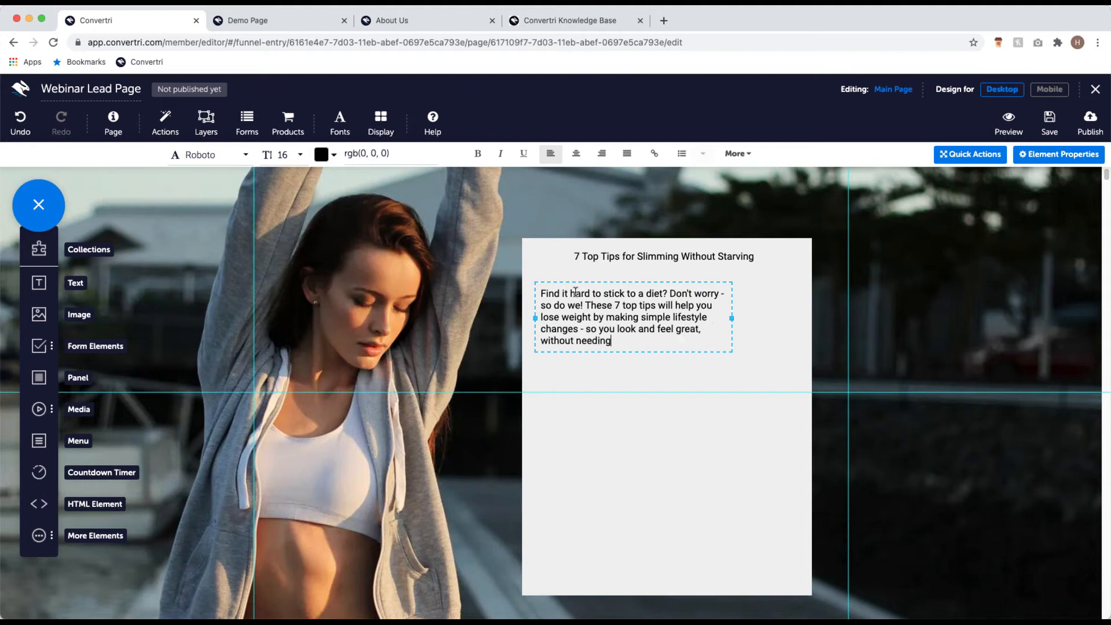
pyautogui.write(' to starve yourself 20 hours a day')
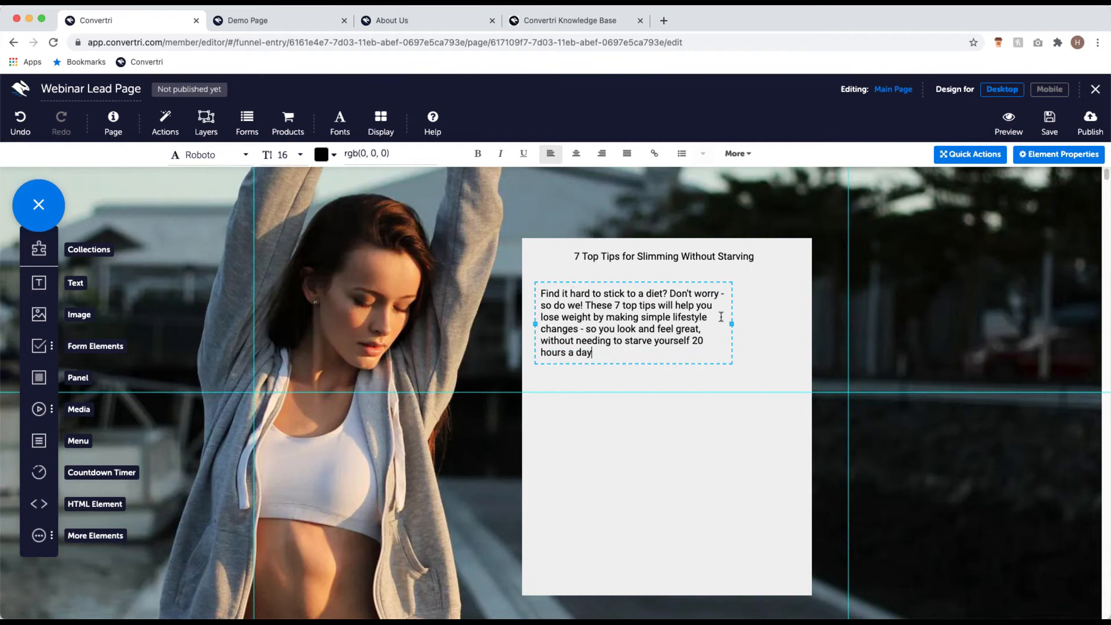
# Step: Widen the intro, split it into two paragraphs at 'Don't worry', then add 'Enter your details below:'
pyautogui.moveTo(733, 323); pyautogui.dragTo(772, 319)
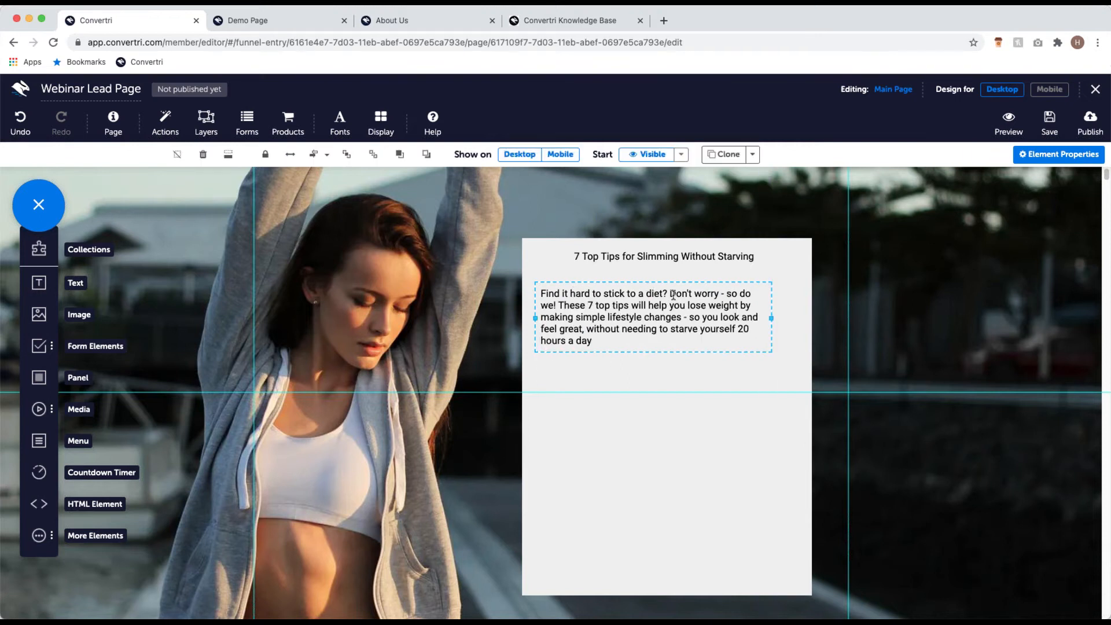
pyautogui.click(697, 287)
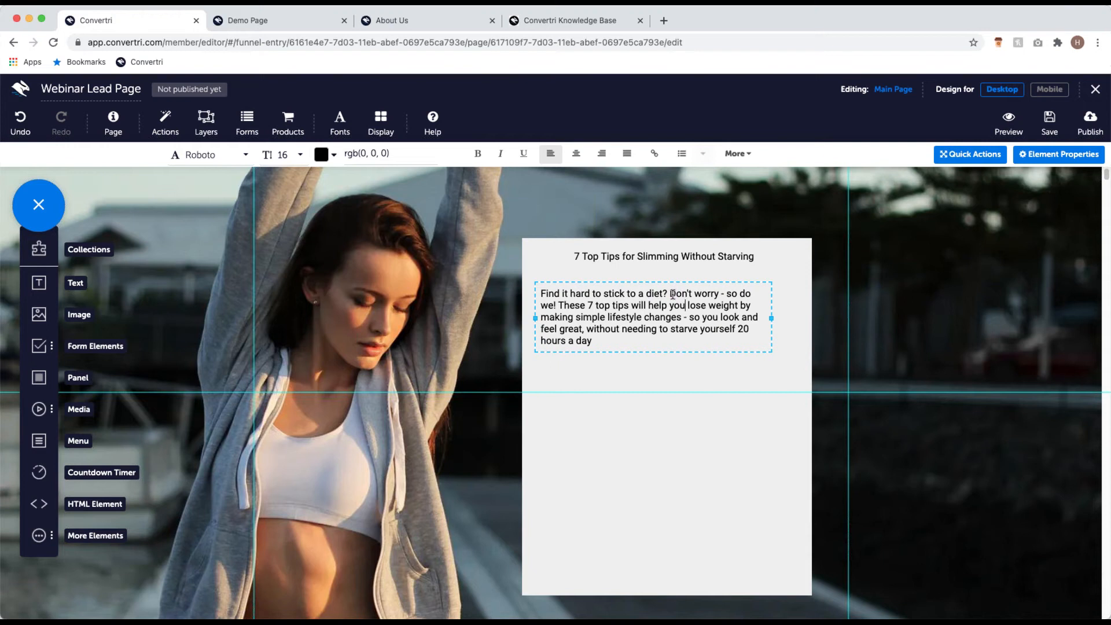
pyautogui.click(670, 293)
pyautogui.press('Return')
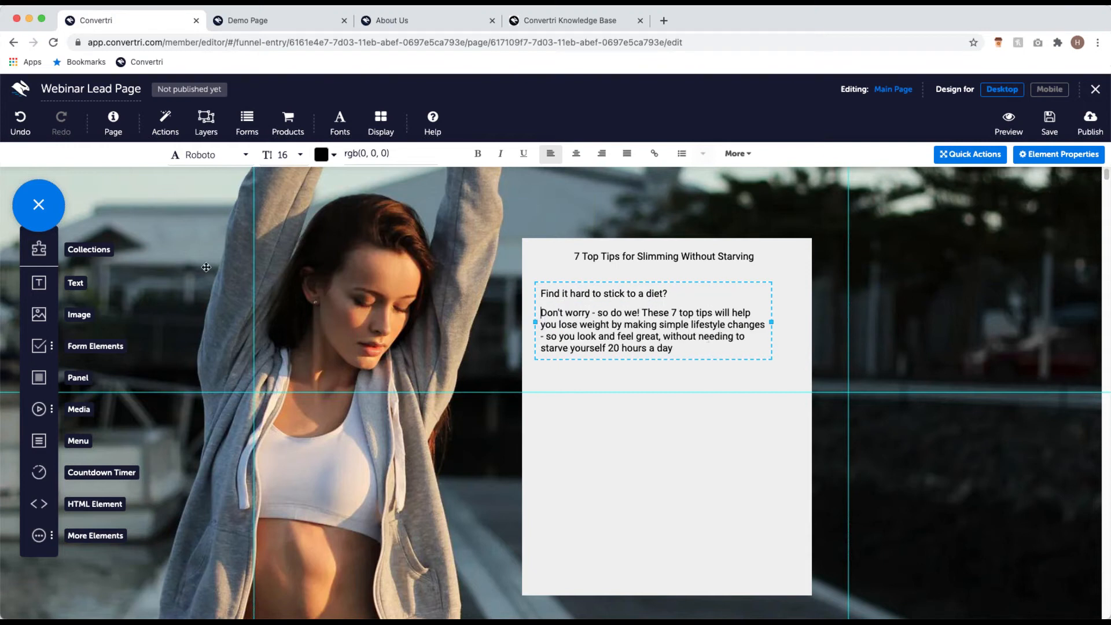
pyautogui.moveTo(42, 287); pyautogui.dragTo(565, 385)
pyautogui.write('Enter your details below:')
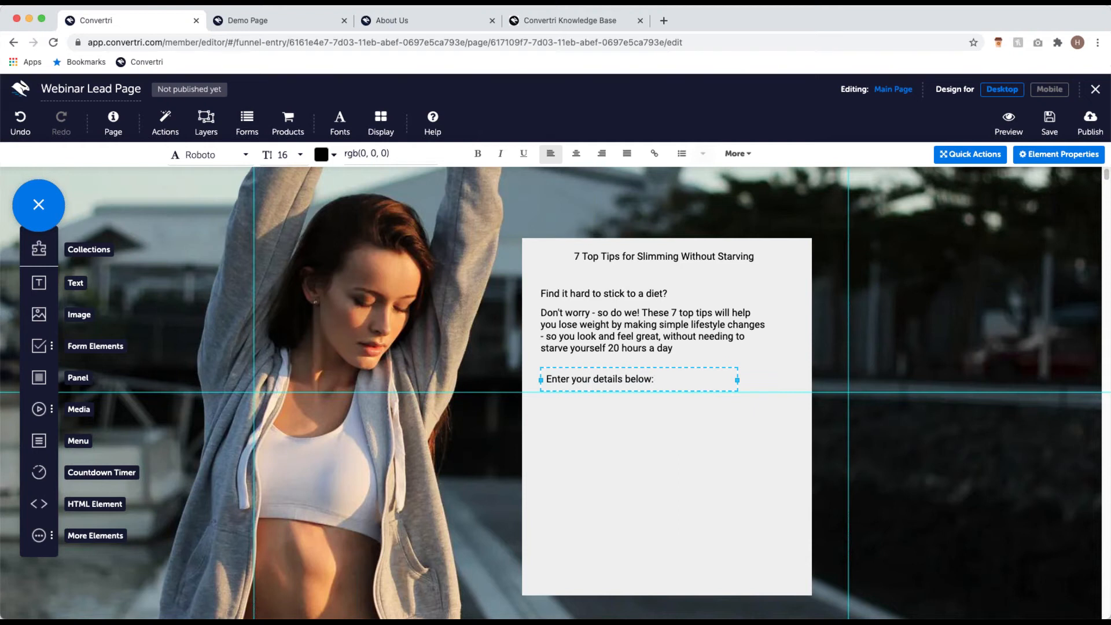
# Step: Add 'We're never going to spam you, your details are safe with us' along the panel bottom, widened to one line
pyautogui.moveTo(39, 282); pyautogui.dragTo(552, 569)
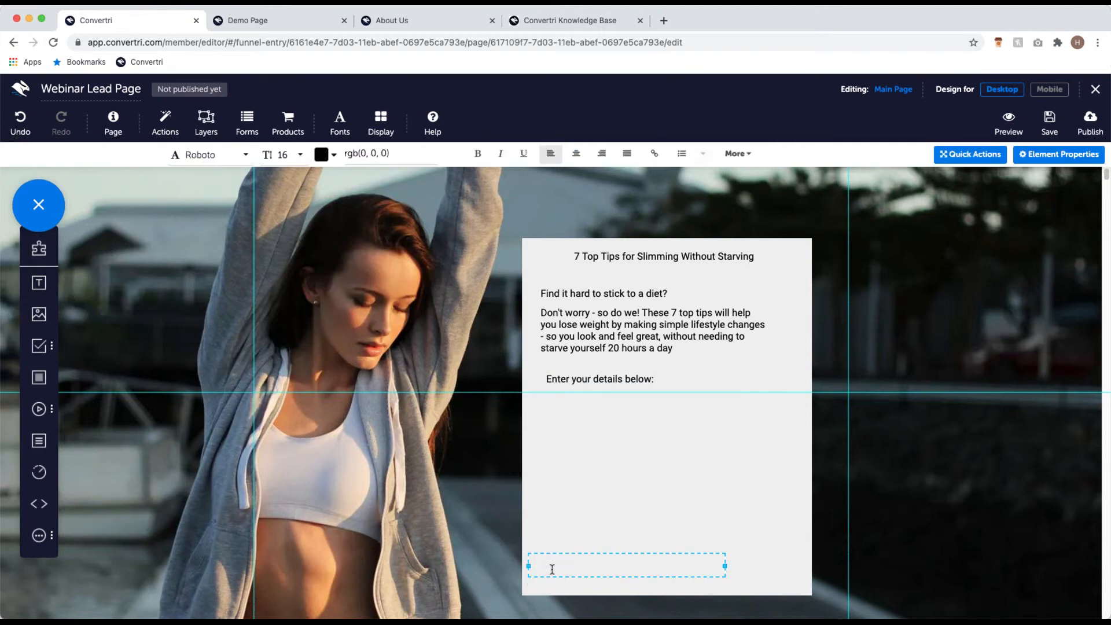
pyautogui.write("We're never going to spam you, your details are safe with us")
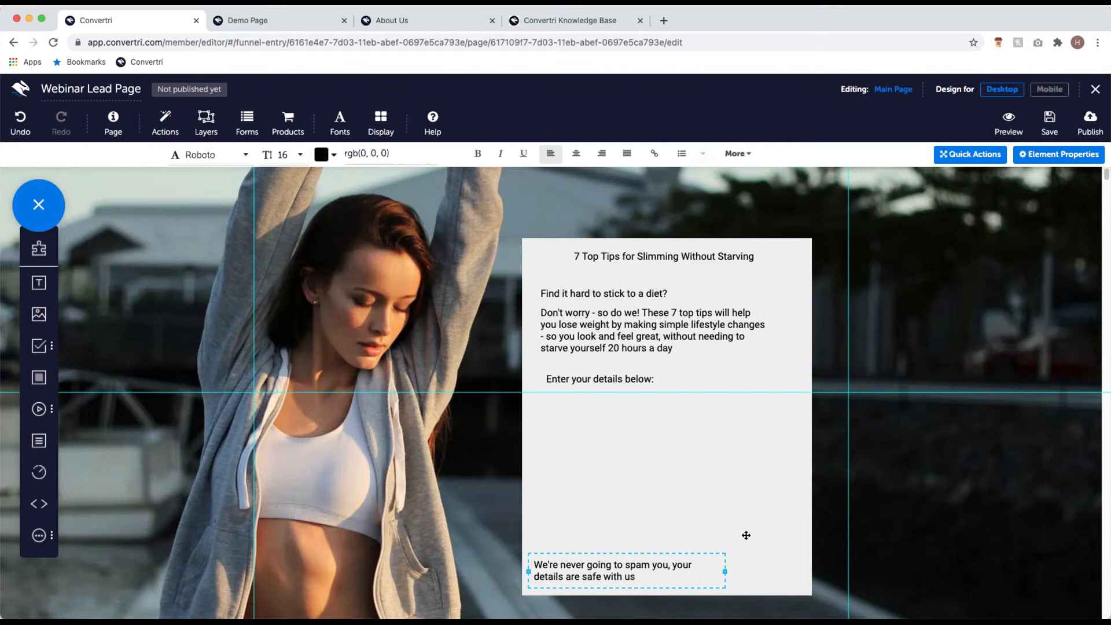
pyautogui.click(725, 571)
pyautogui.moveTo(793, 572); pyautogui.dragTo(765, 565)
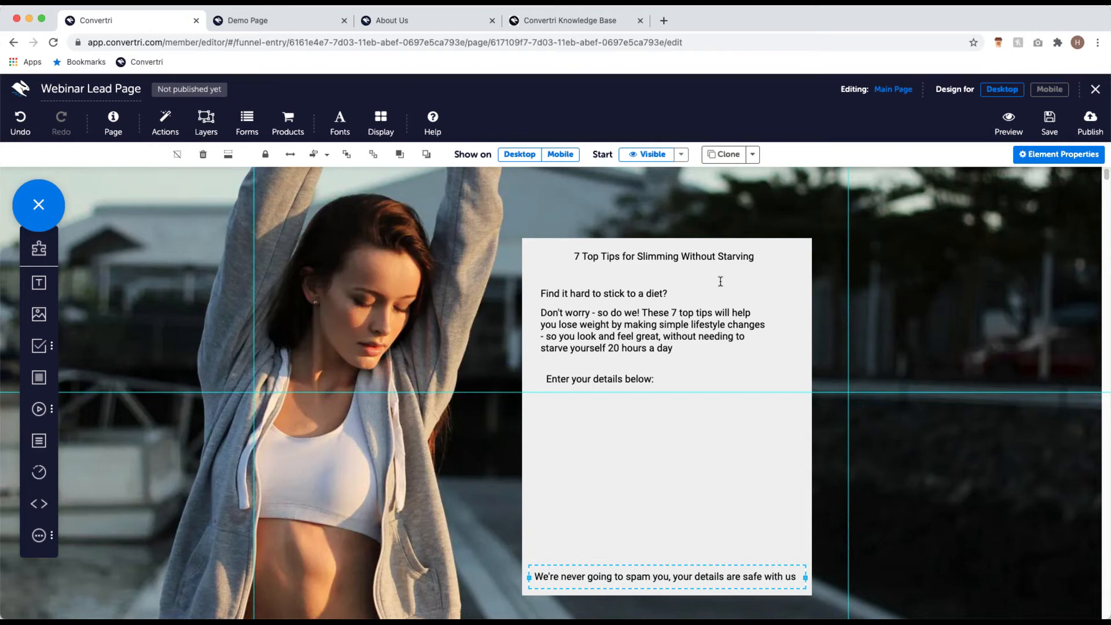
pyautogui.click(636, 320)
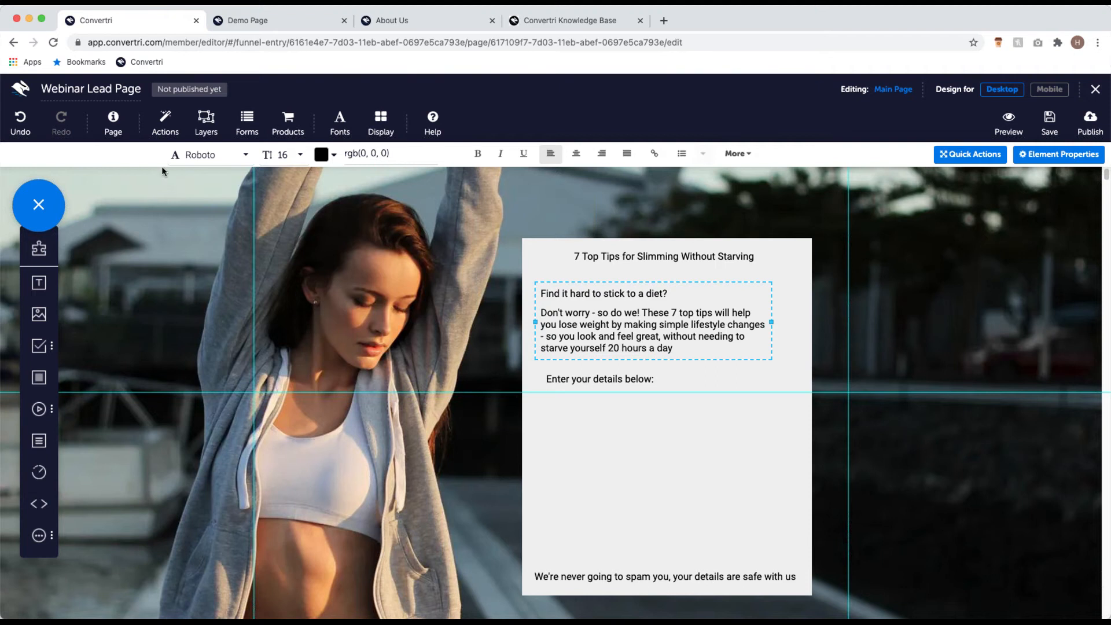
# Step: Give the default Paragraph style the Lato font, 1.50 line spacing and 140% mobile font scaling
pyautogui.click(113, 133)
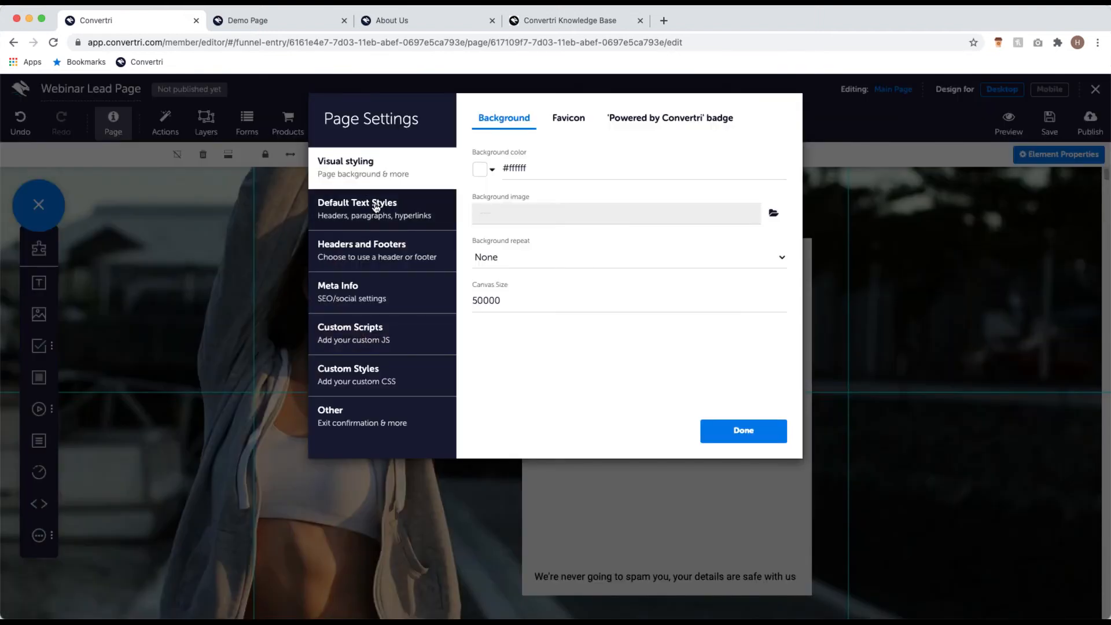
pyautogui.click(376, 208)
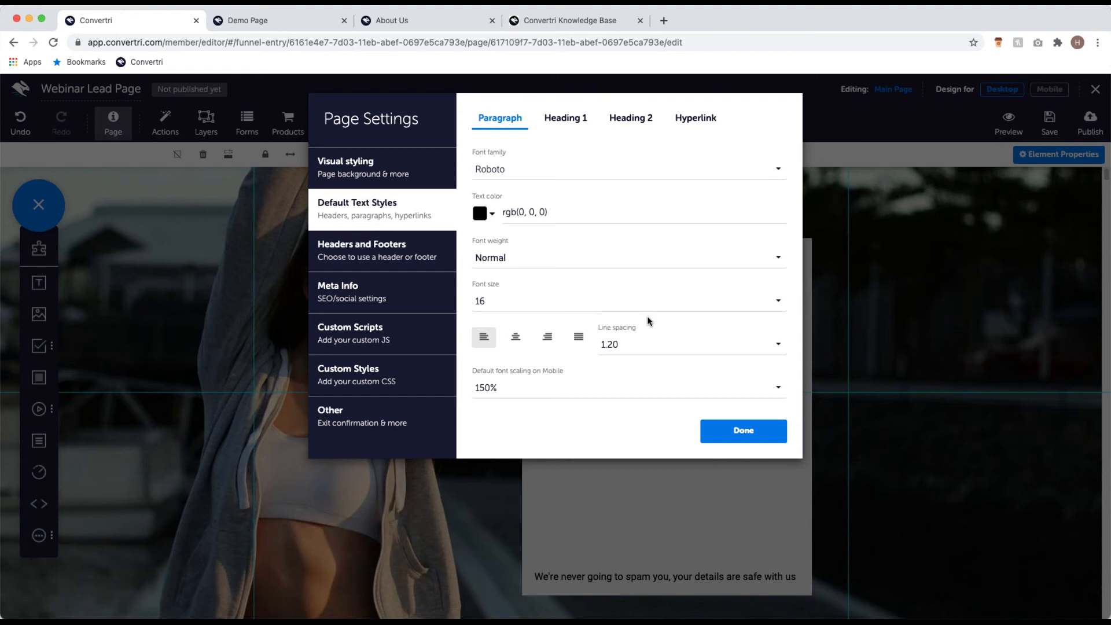
pyautogui.click(664, 168)
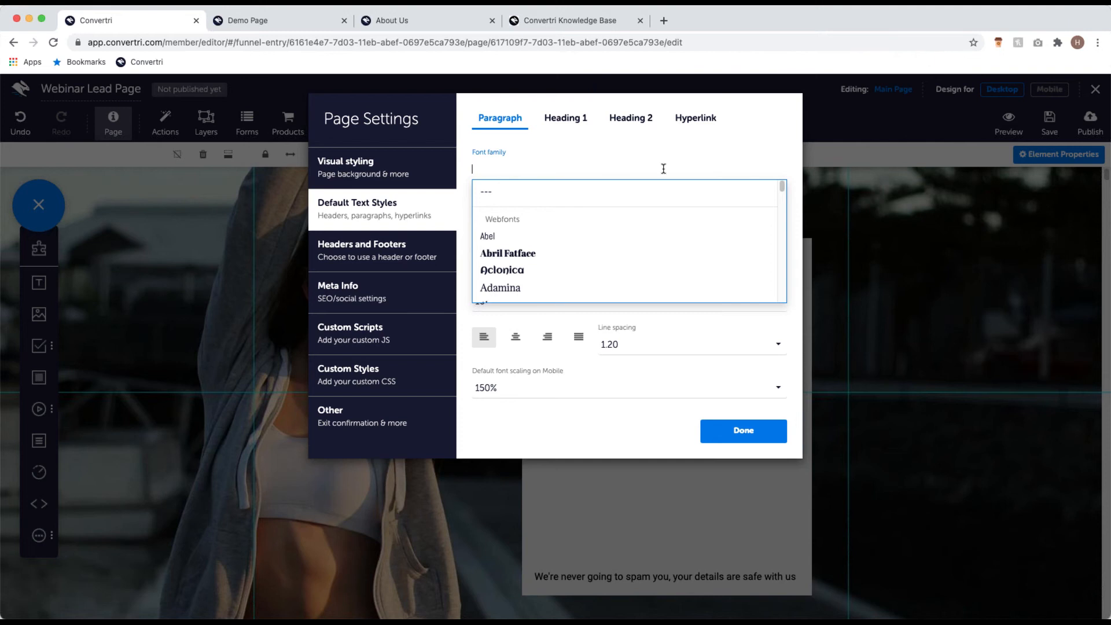
pyautogui.write('lato')
pyautogui.click(657, 204)
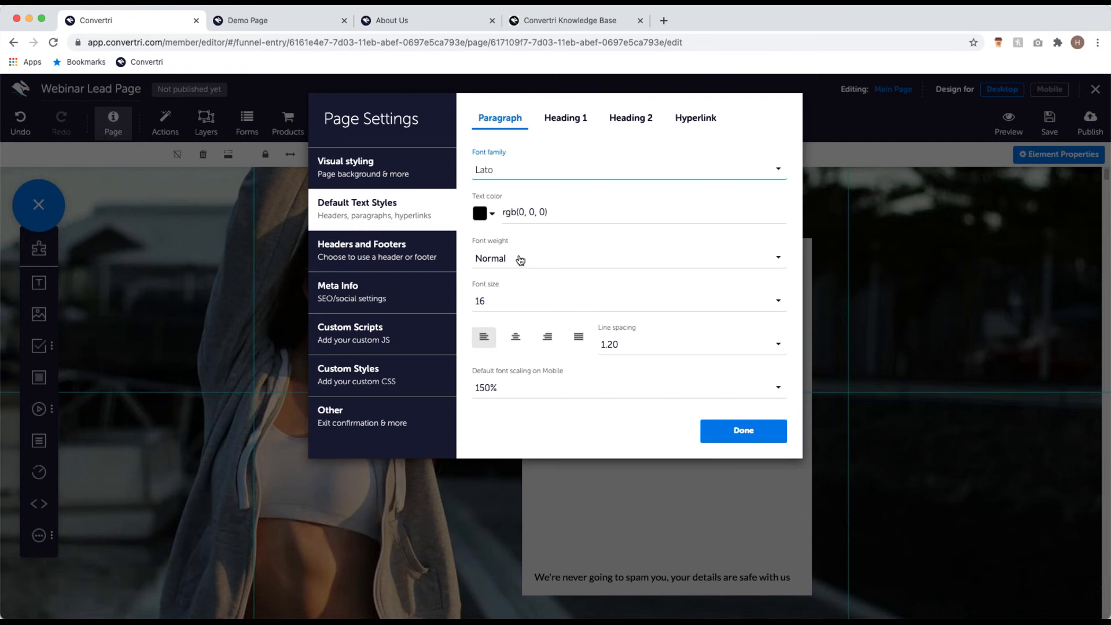
pyautogui.click(639, 345)
pyautogui.scroll(-3, 640, 297)
pyautogui.scroll(-5, 639, 296)
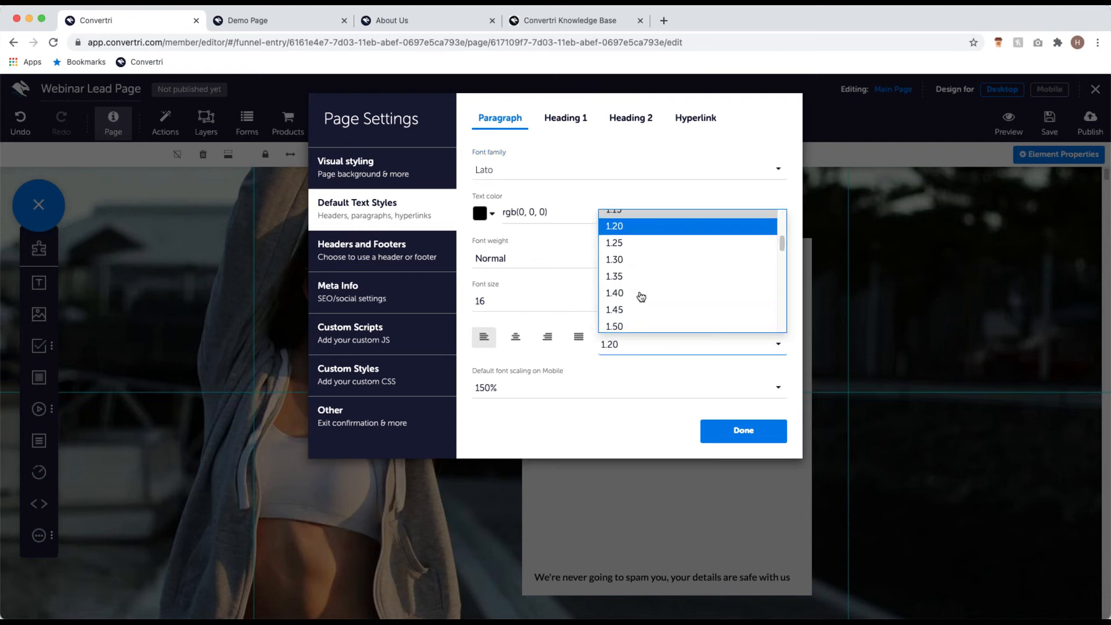
pyautogui.click(645, 280)
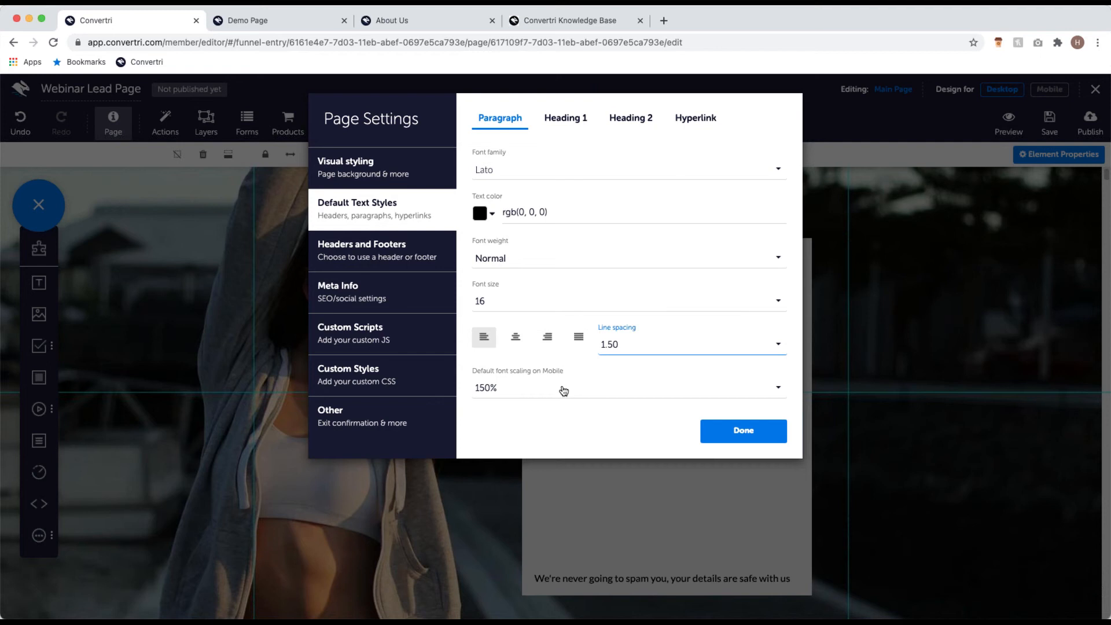
pyautogui.click(520, 393)
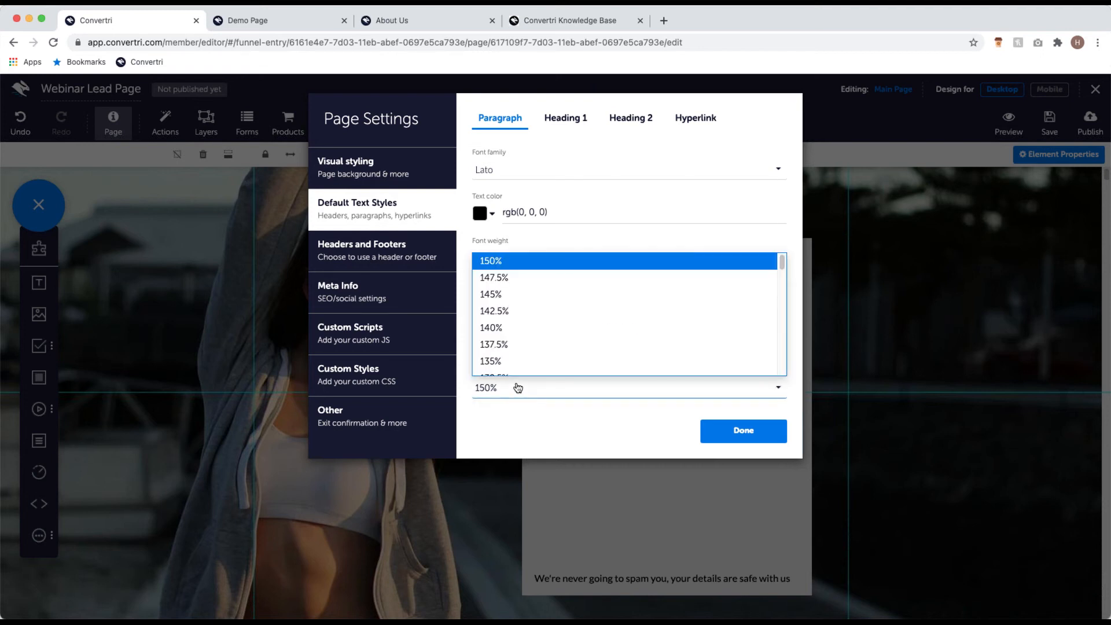
pyautogui.click(527, 329)
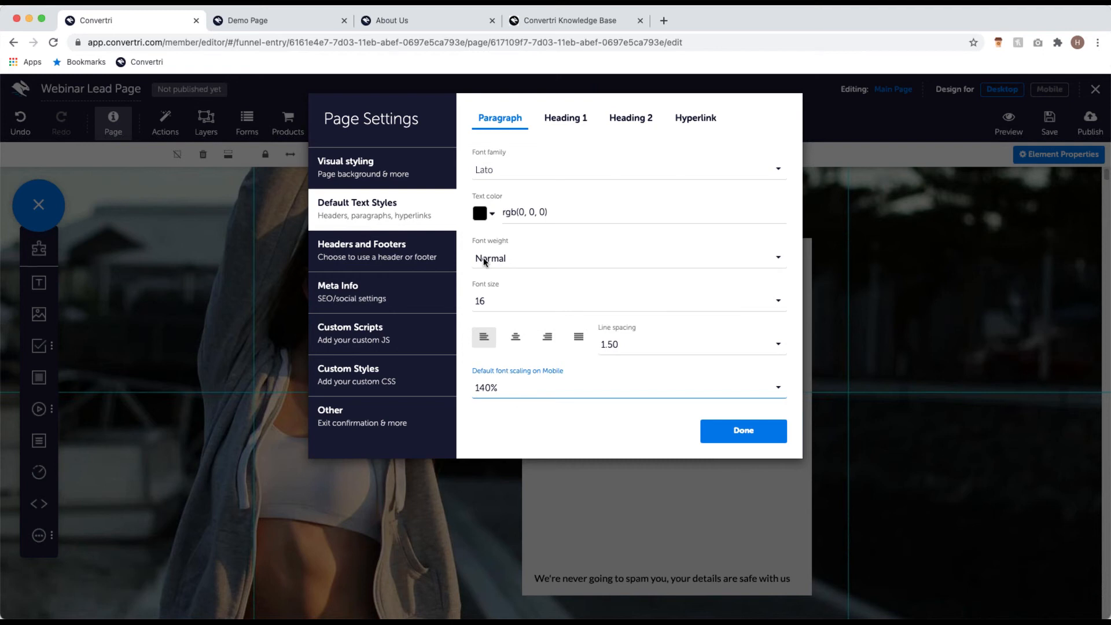
# Step: Pick Noto Sans as the Heading 1 font family in the default text styles
pyautogui.click(574, 120)
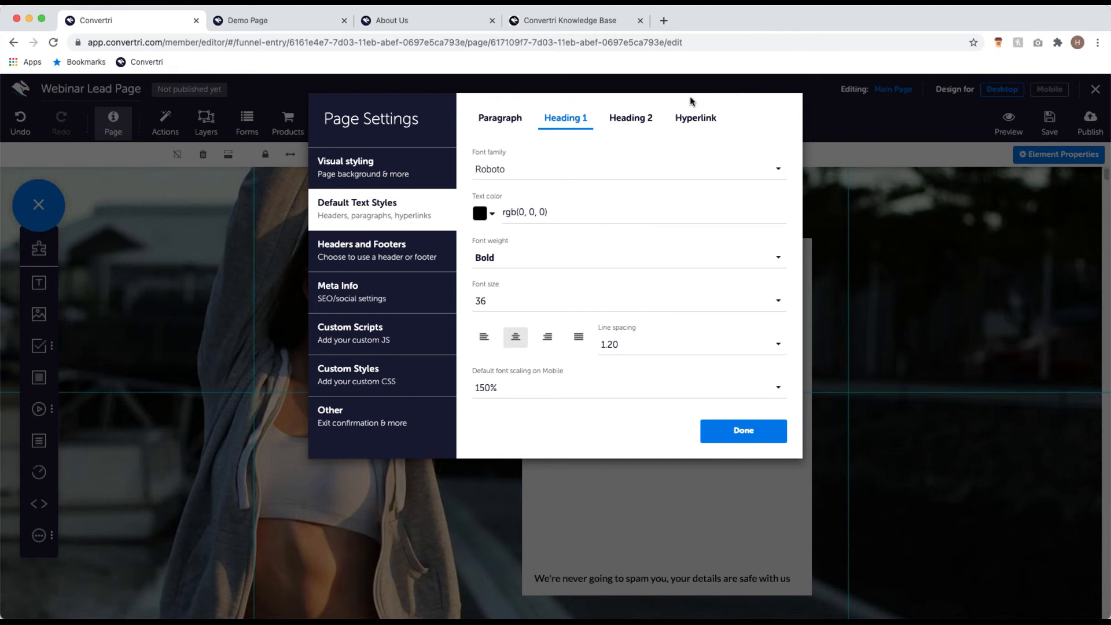
pyautogui.click(620, 172)
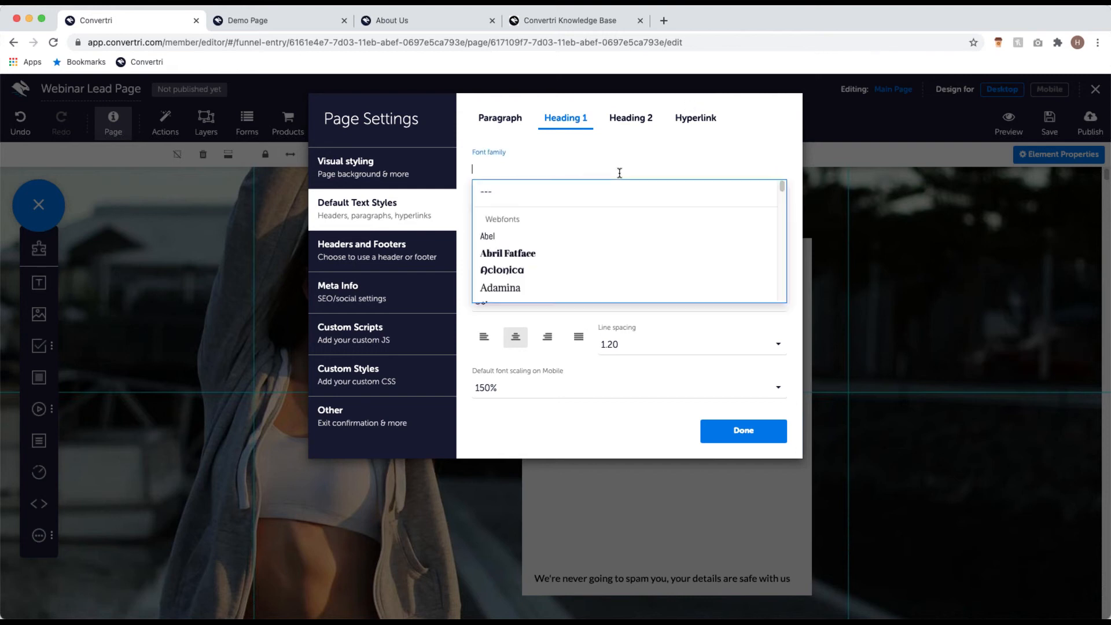
pyautogui.write('noto')
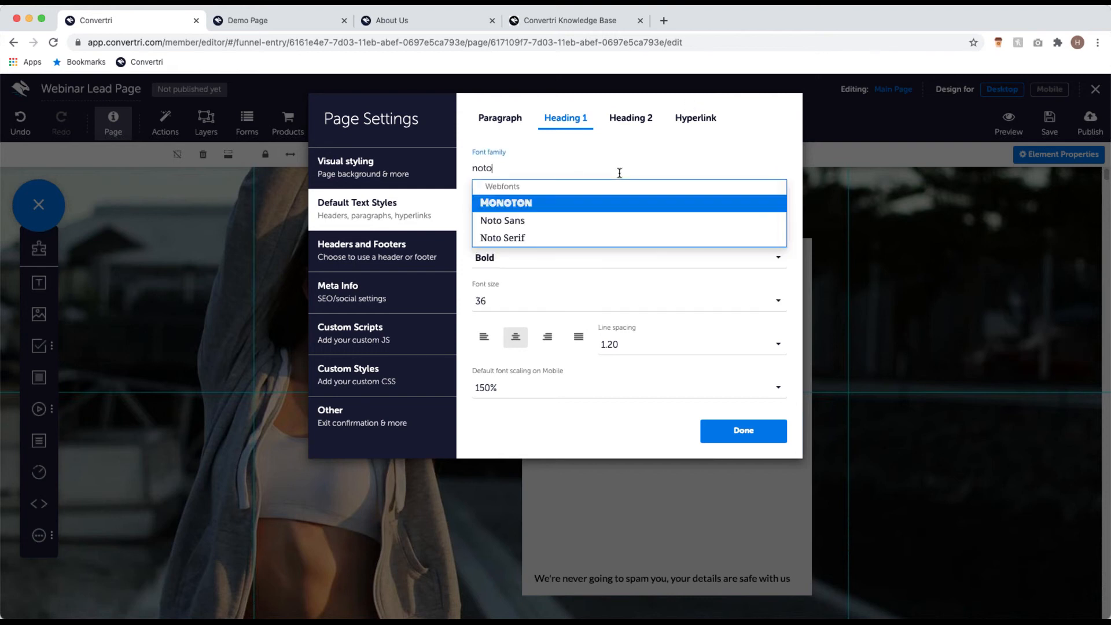
pyautogui.click(574, 221)
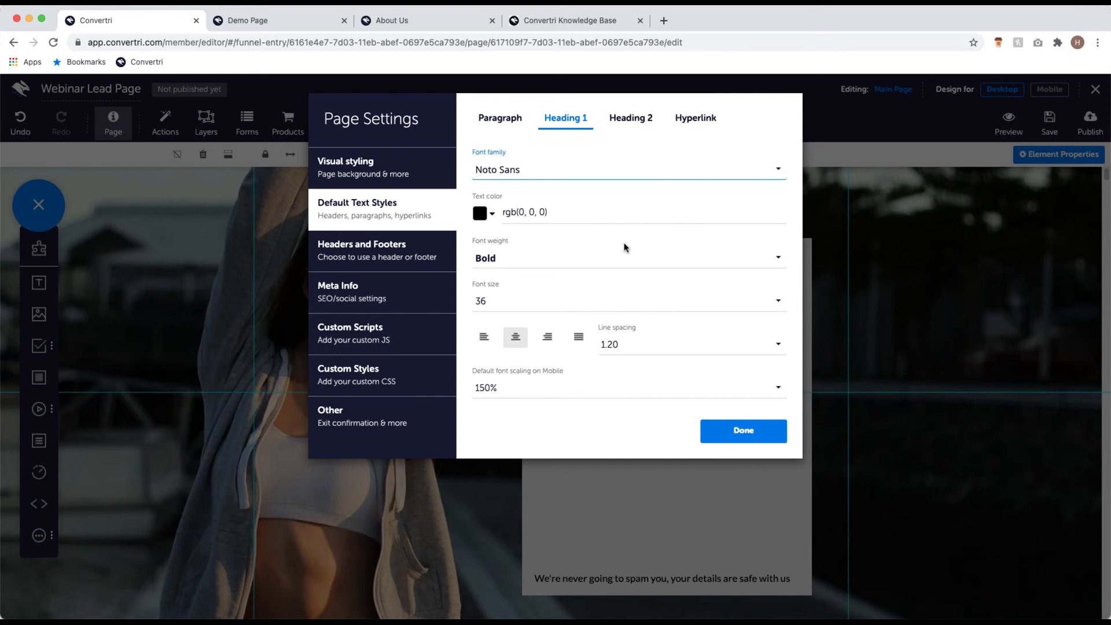
pyautogui.click(744, 430)
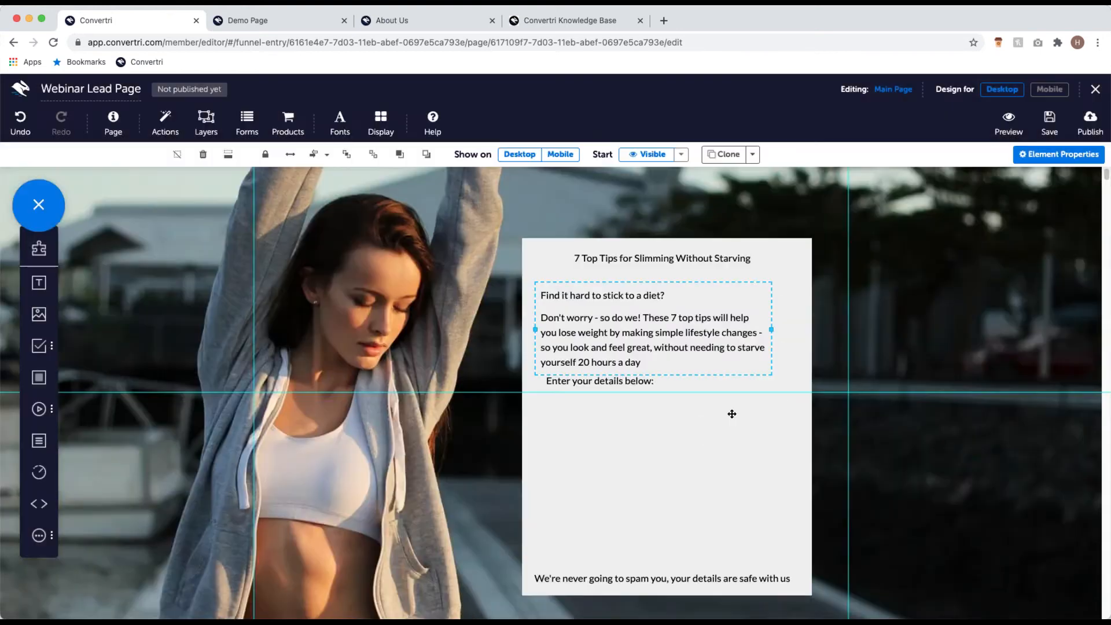
pyautogui.click(340, 123)
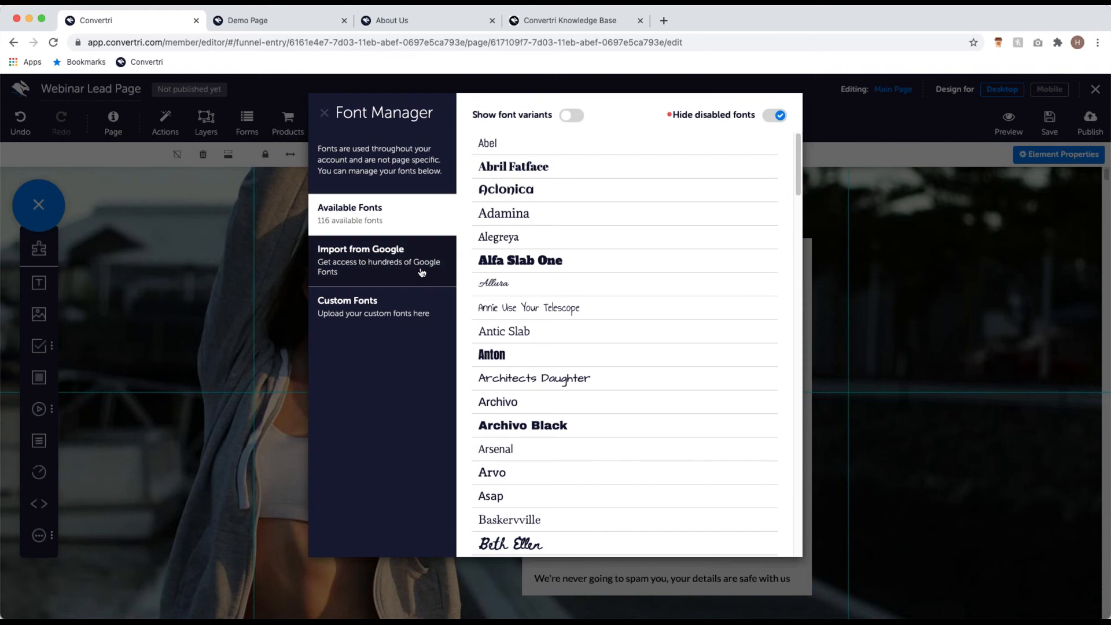
pyautogui.click(425, 251)
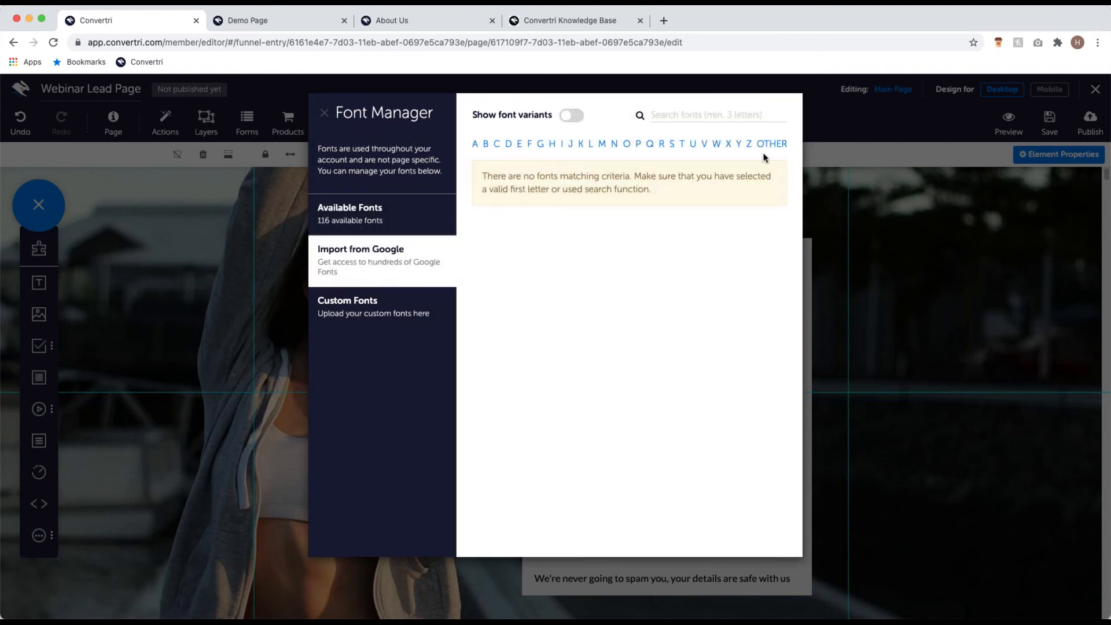
pyautogui.click(426, 314)
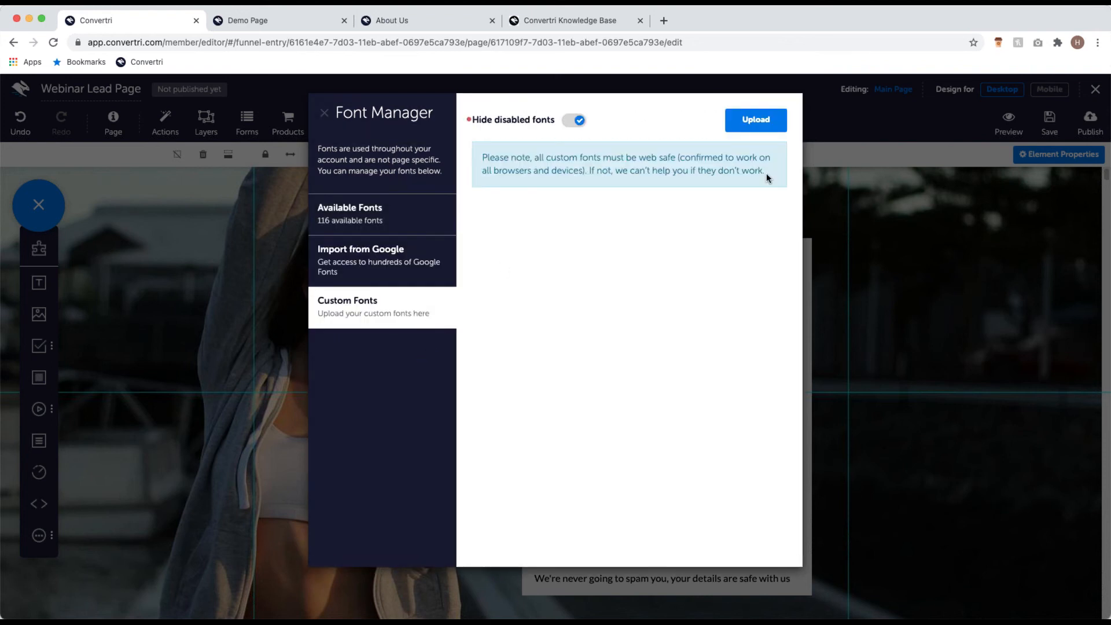
pyautogui.click(324, 112)
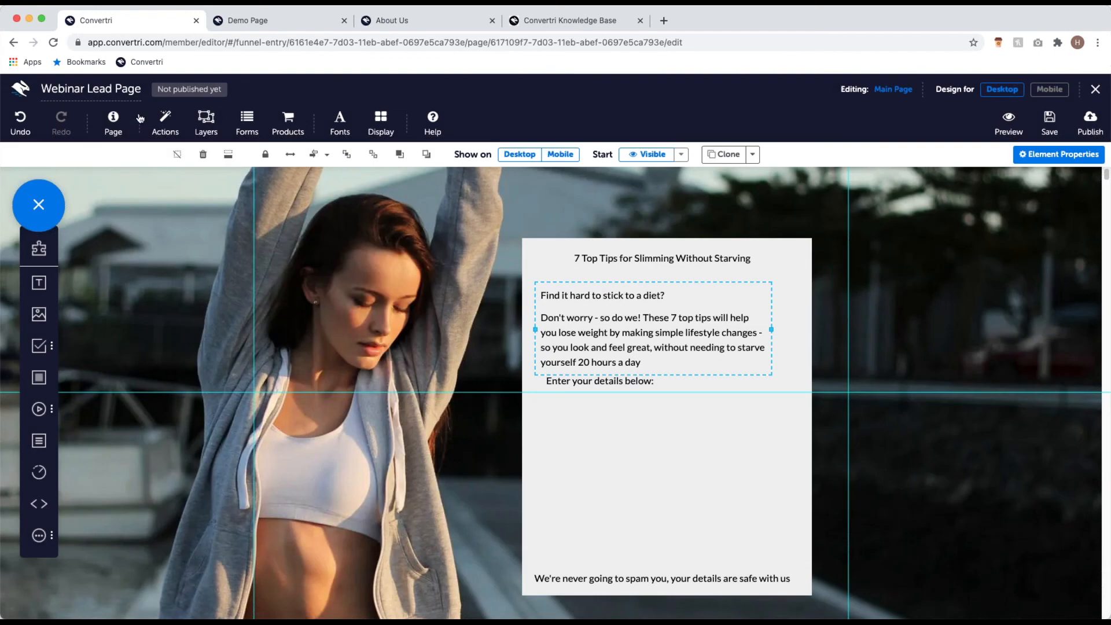
# Step: Set the default Heading 1 font size to 24 and apply the page settings
pyautogui.click(119, 124)
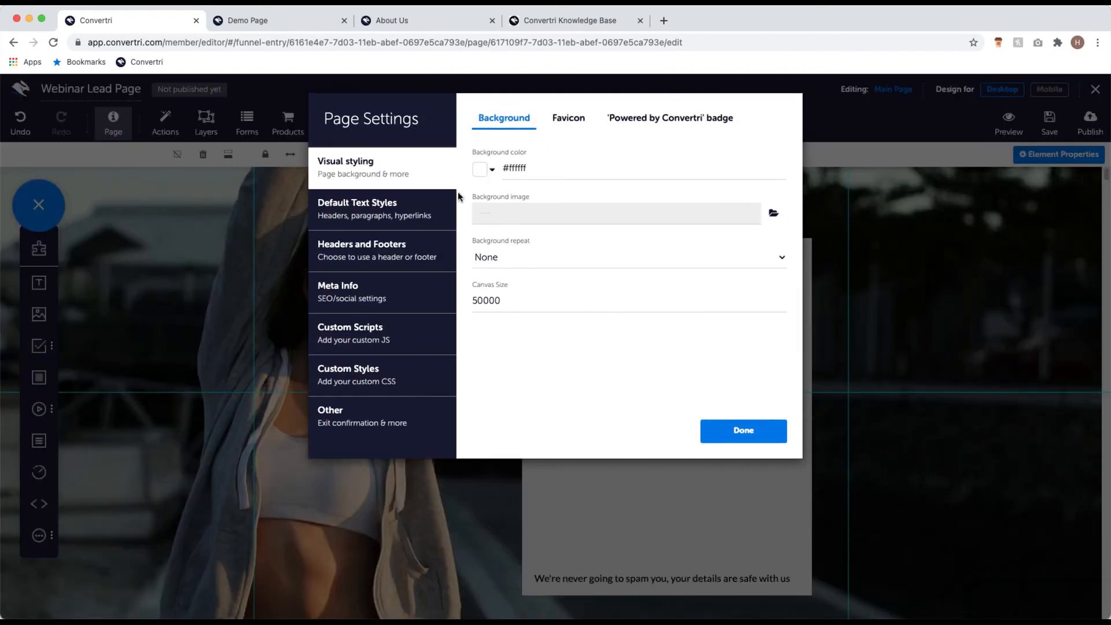
pyautogui.click(422, 218)
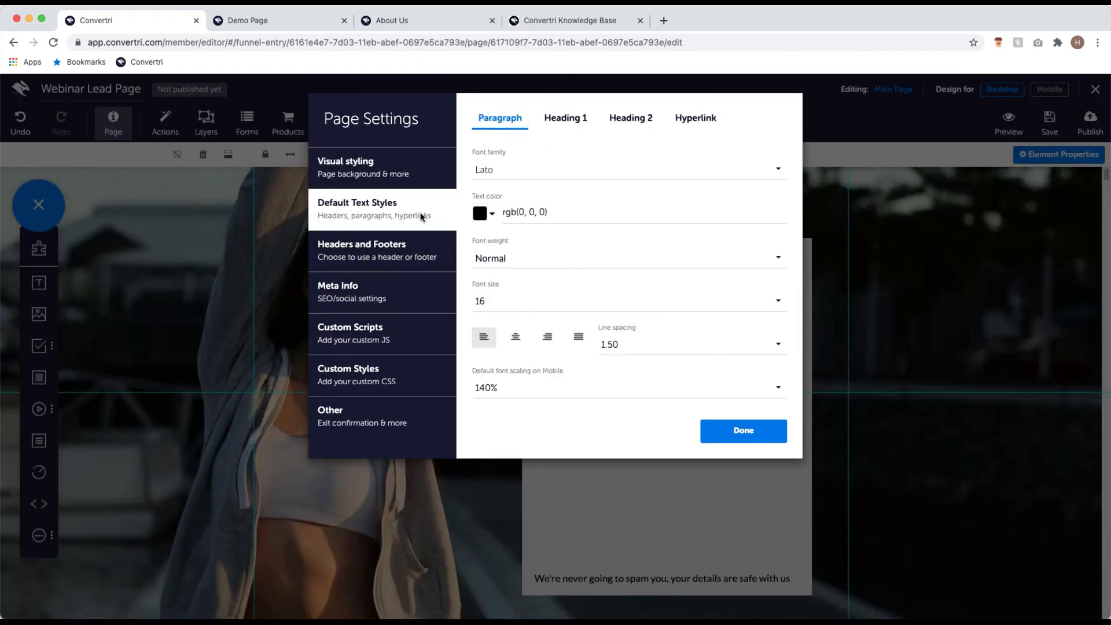
pyautogui.click(559, 120)
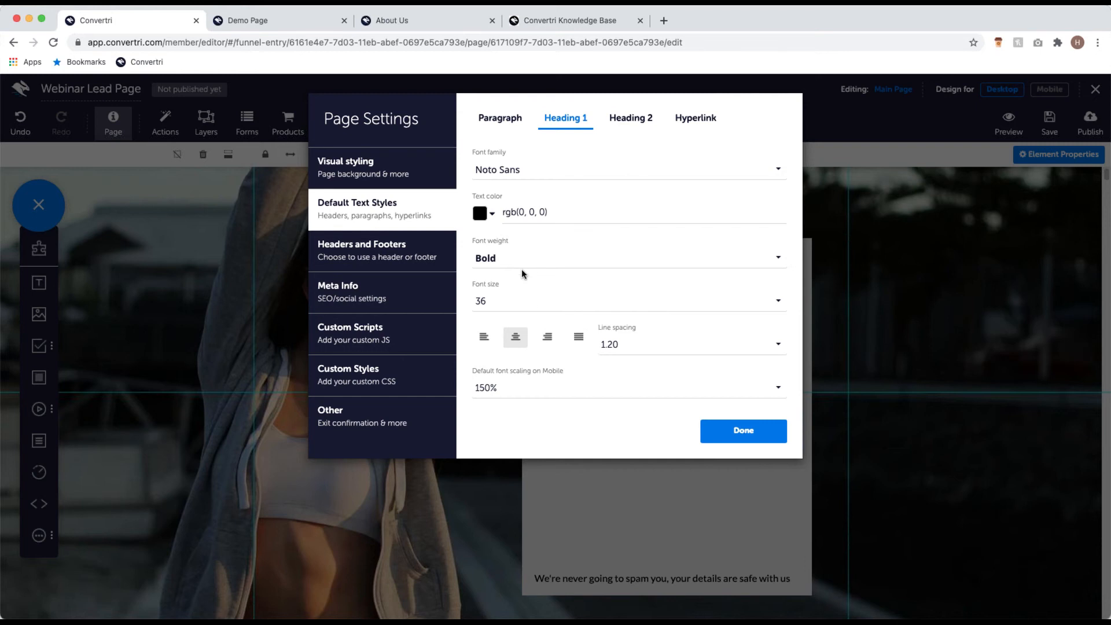
pyautogui.click(524, 301)
pyautogui.scroll(-4, 525, 261)
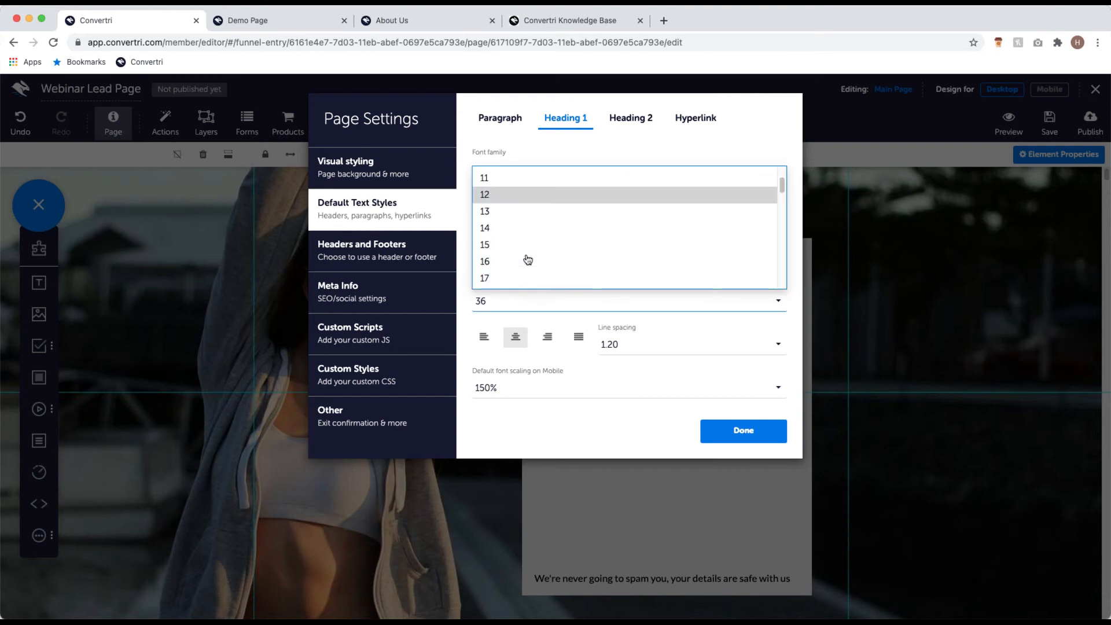
pyautogui.click(530, 258)
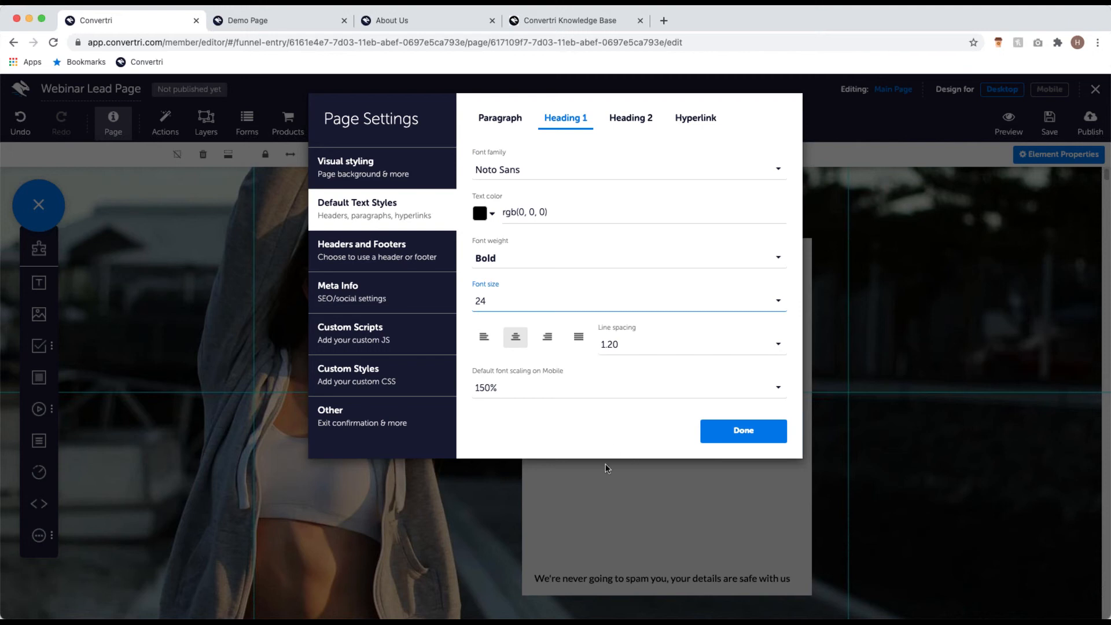
pyautogui.click(727, 431)
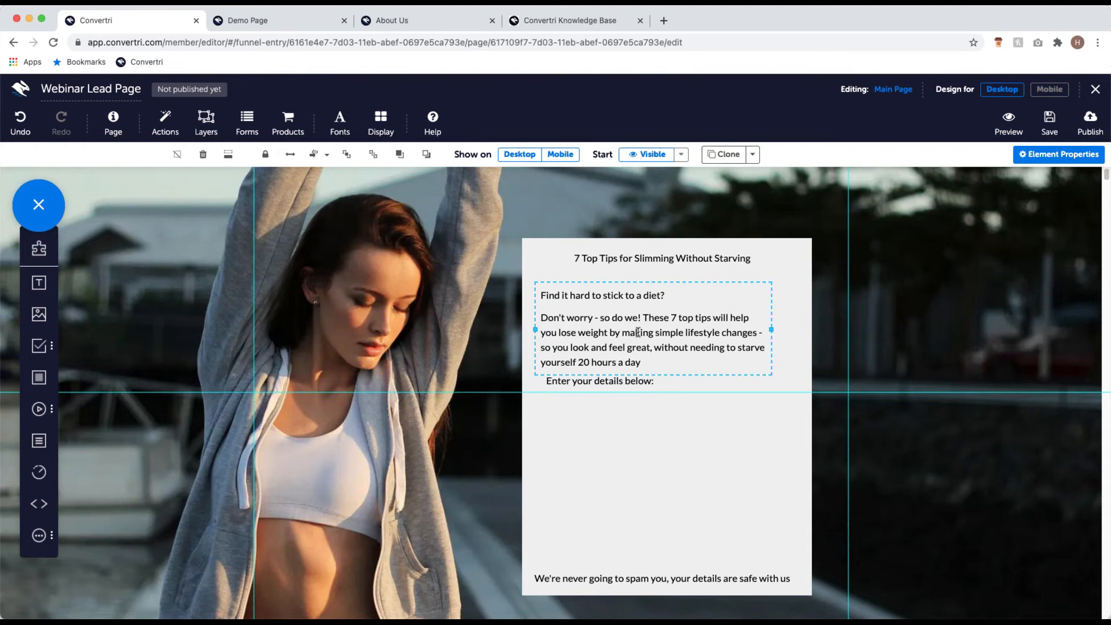
pyautogui.click(627, 359)
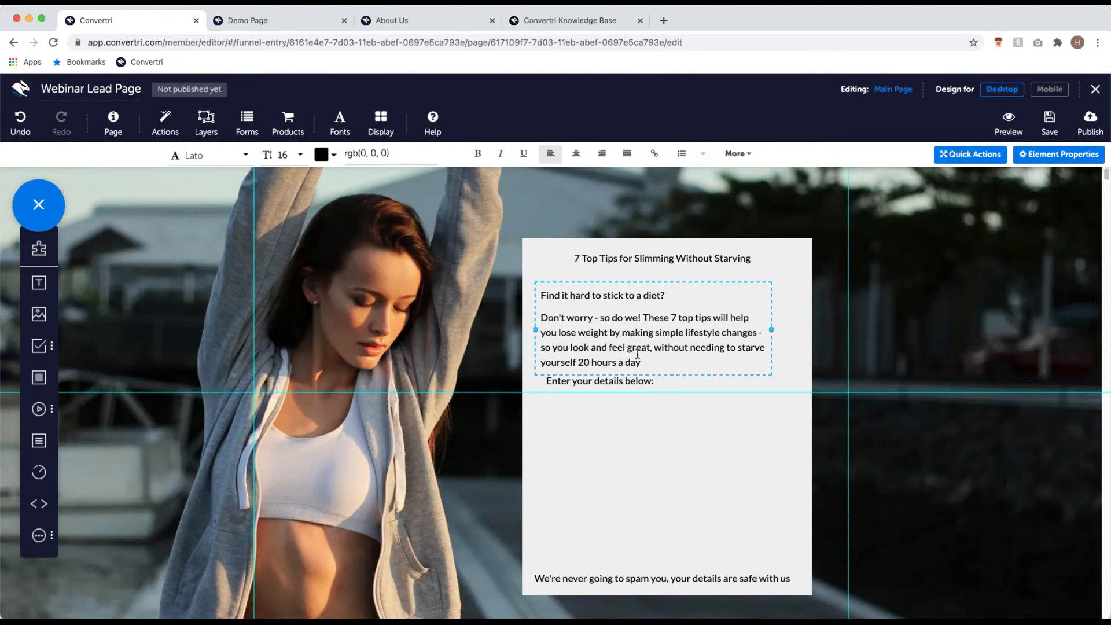
pyautogui.click(637, 381)
# Step: Apply the H1 style to the '7 Top Tips for Slimming Without Starving' title text
pyautogui.click(683, 576)
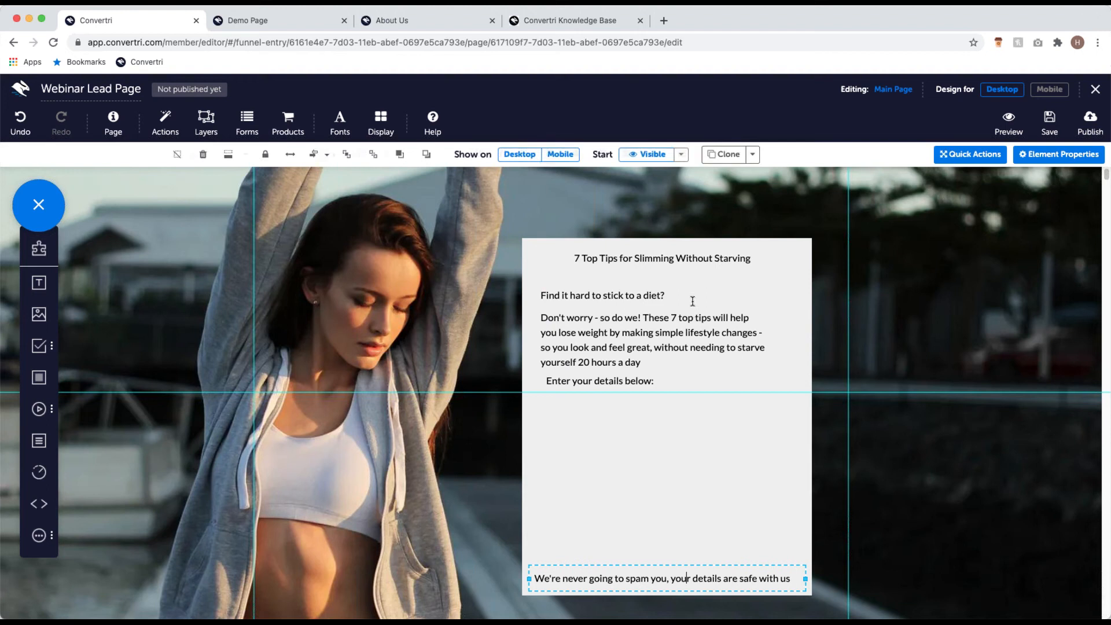
pyautogui.click(704, 258)
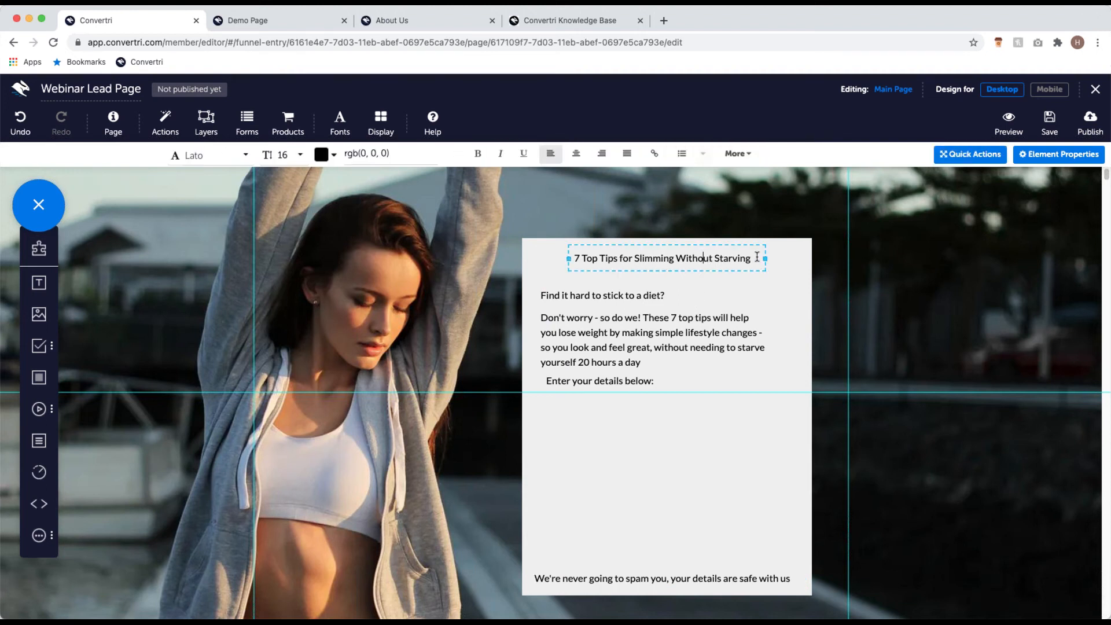
pyautogui.moveTo(759, 257); pyautogui.dragTo(553, 258)
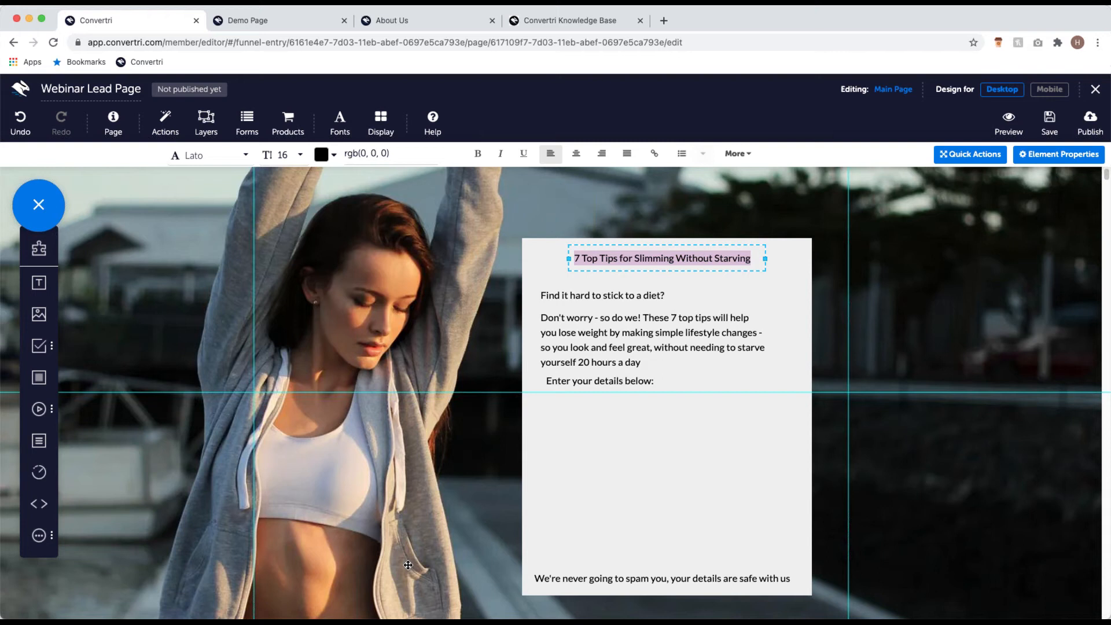
pyautogui.click(749, 162)
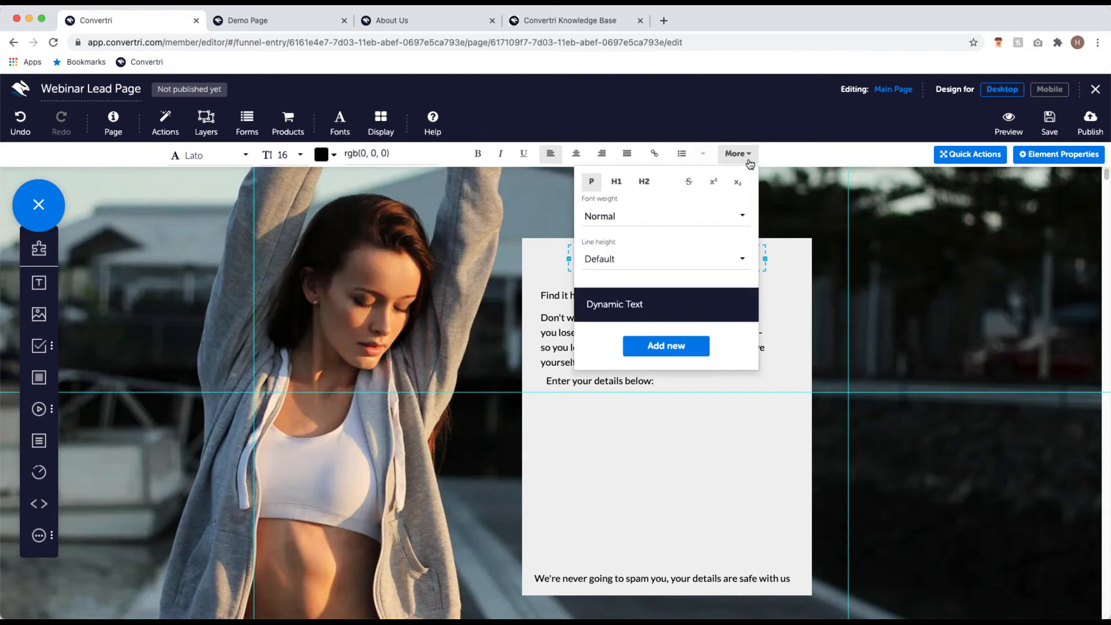
pyautogui.click(617, 182)
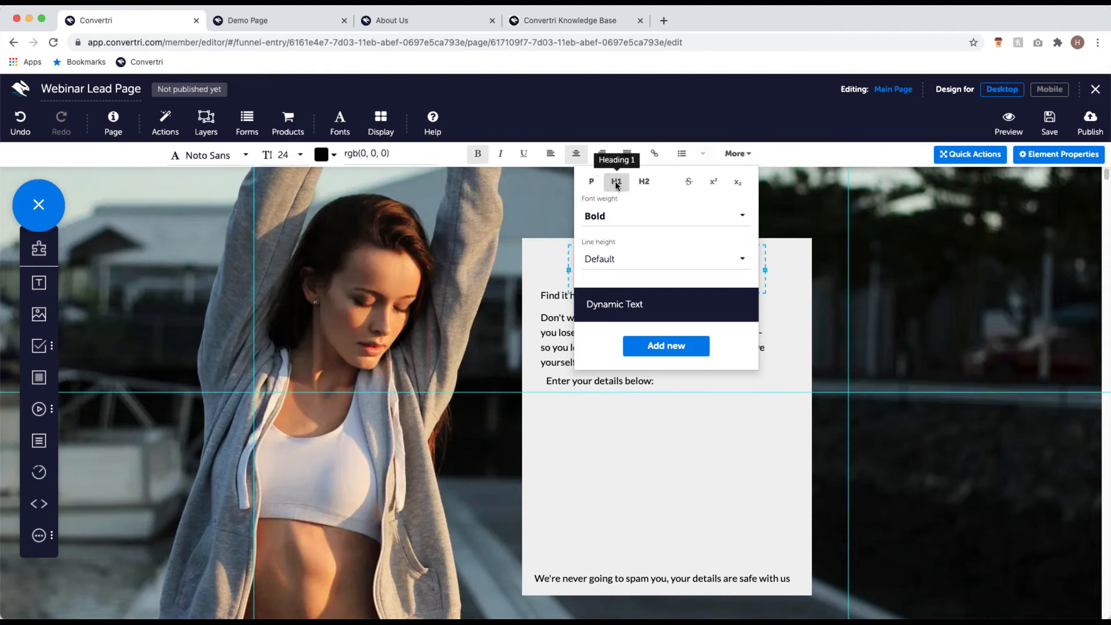
pyautogui.click(694, 442)
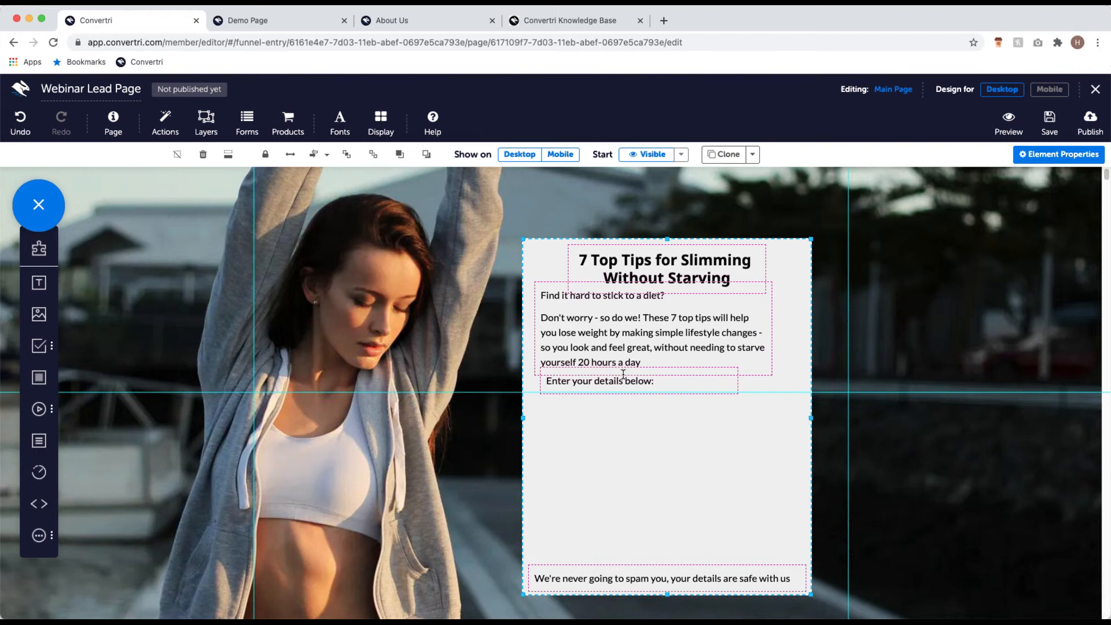
# Step: Place a First Name field, an Email field and a Submit button in the panel beneath the prompt
pyautogui.scroll(-2, 642, 370)
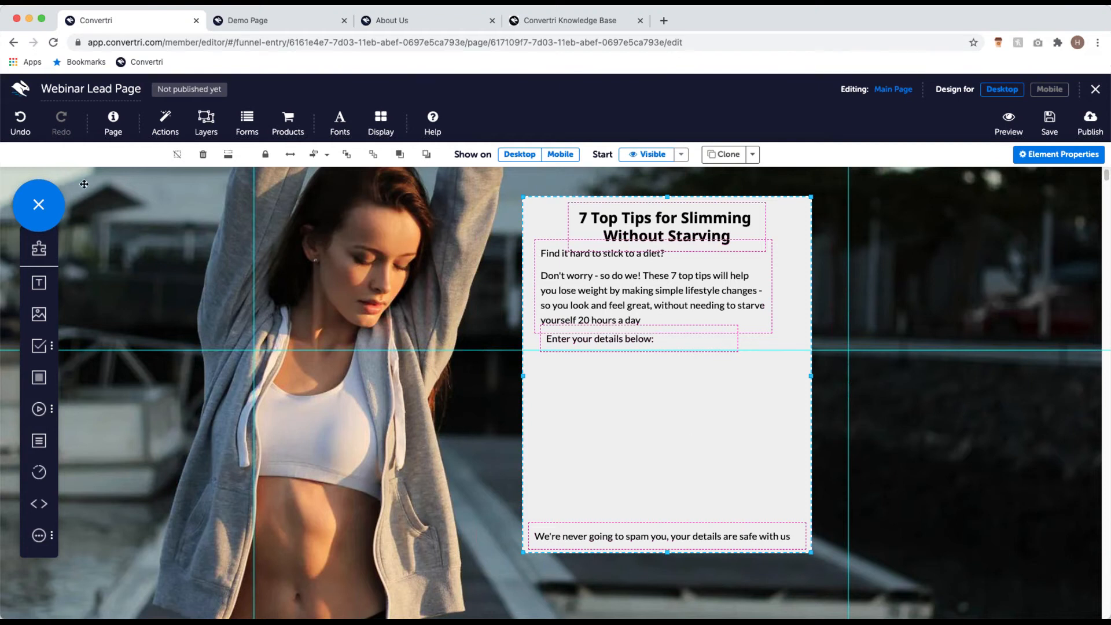
pyautogui.click(45, 346)
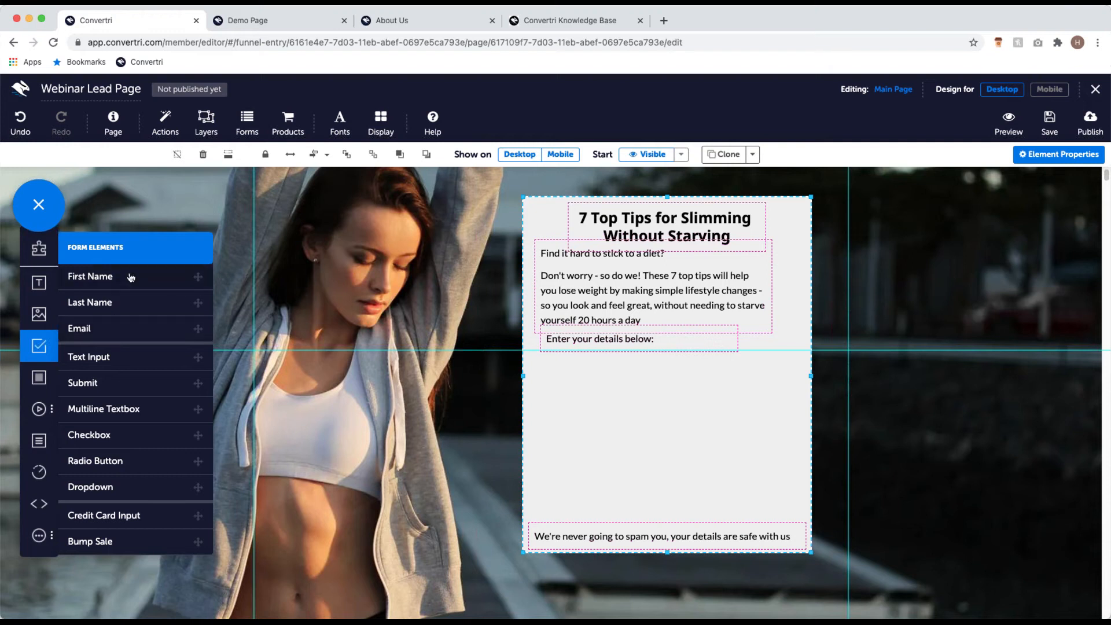
pyautogui.moveTo(128, 277); pyautogui.dragTo(605, 378)
pyautogui.moveTo(132, 328); pyautogui.dragTo(597, 415)
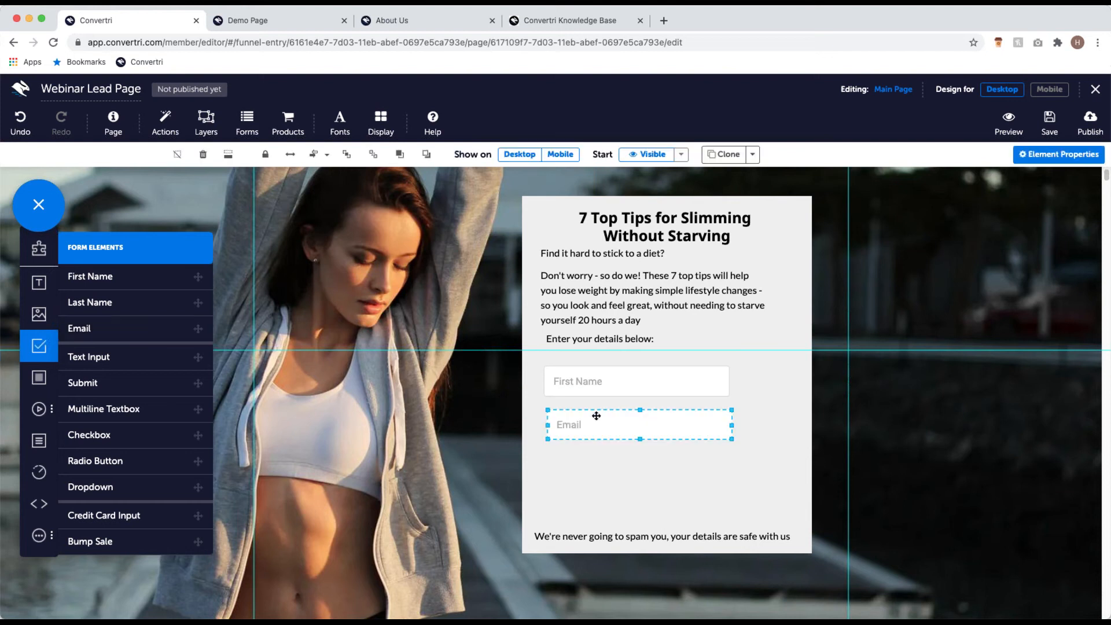
pyautogui.moveTo(130, 390); pyautogui.dragTo(635, 470)
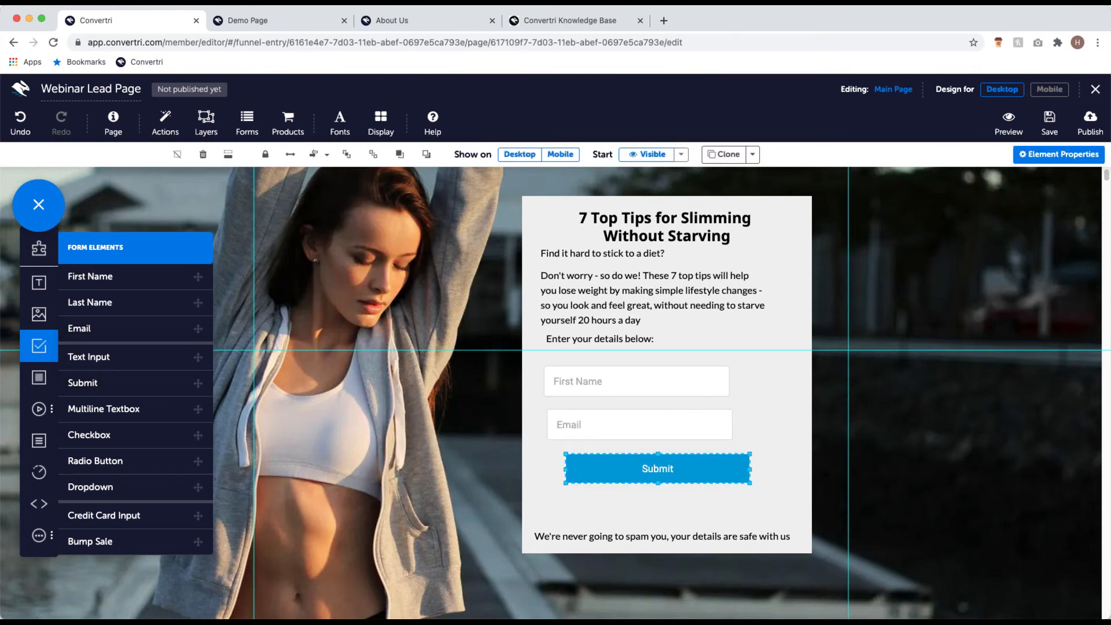
pyautogui.click(288, 297)
pyautogui.click(570, 382)
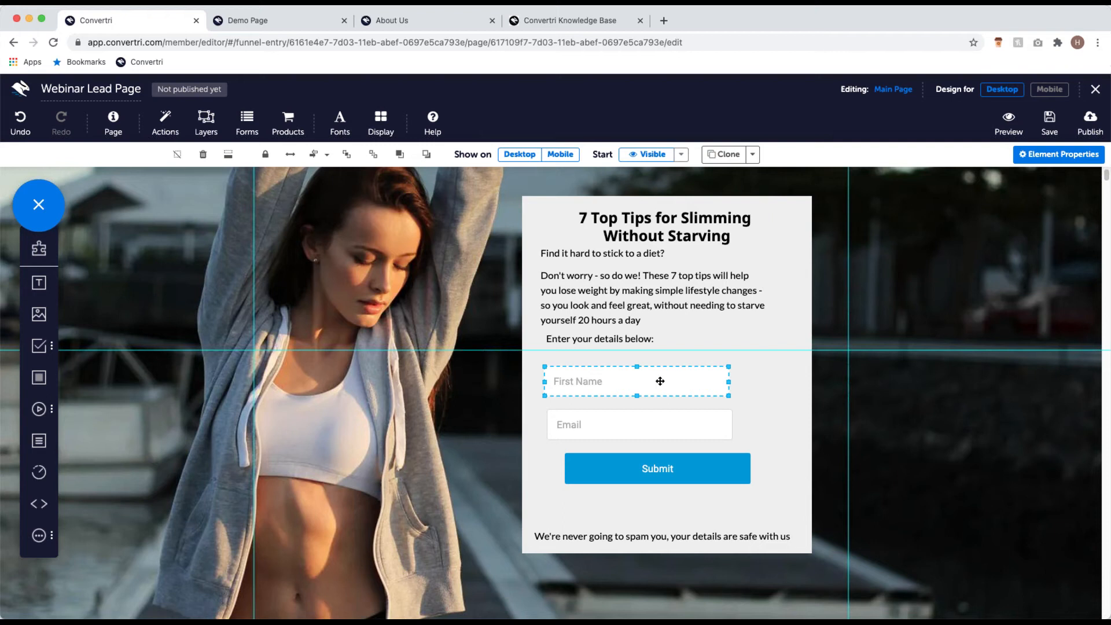
# Step: Change the font family of the First Name and Email inputs from Roboto to Lato
pyautogui.click(1061, 156)
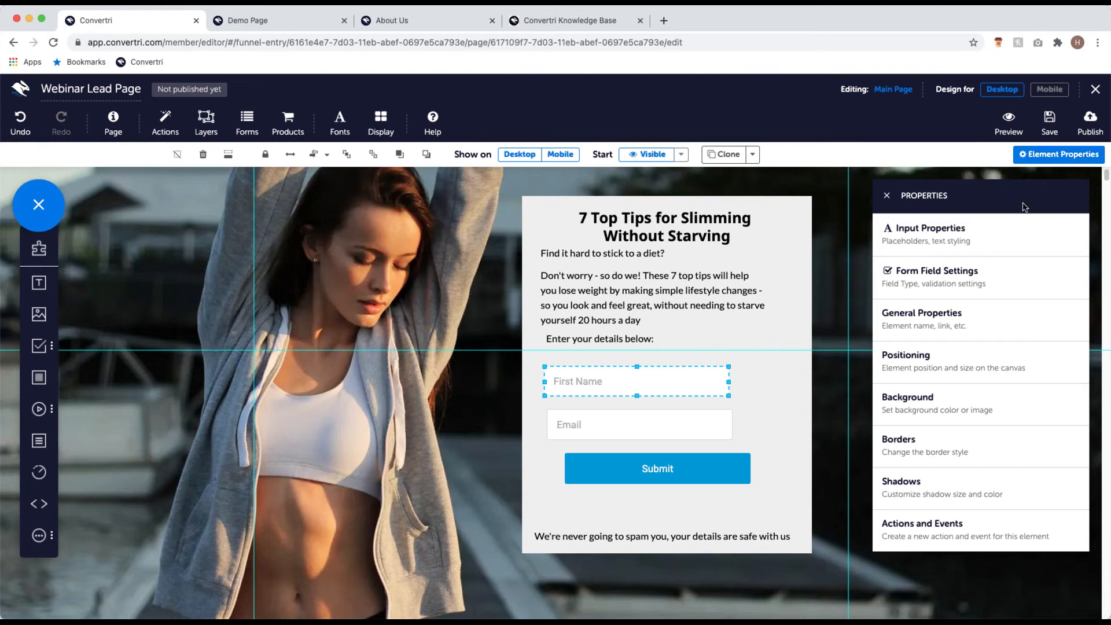
pyautogui.click(1009, 243)
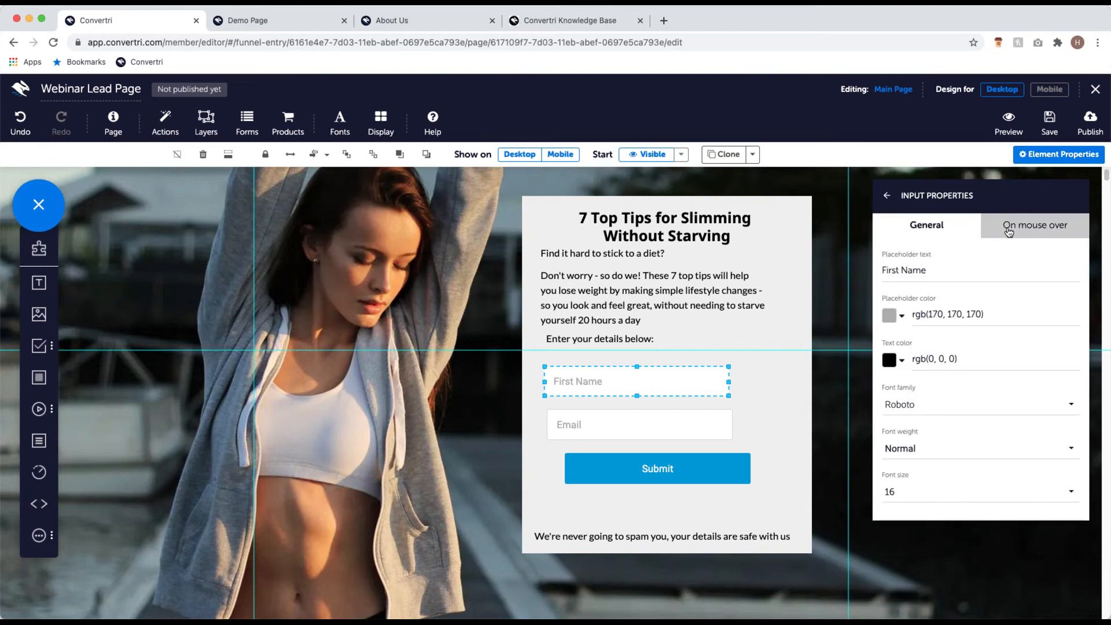
pyautogui.click(928, 407)
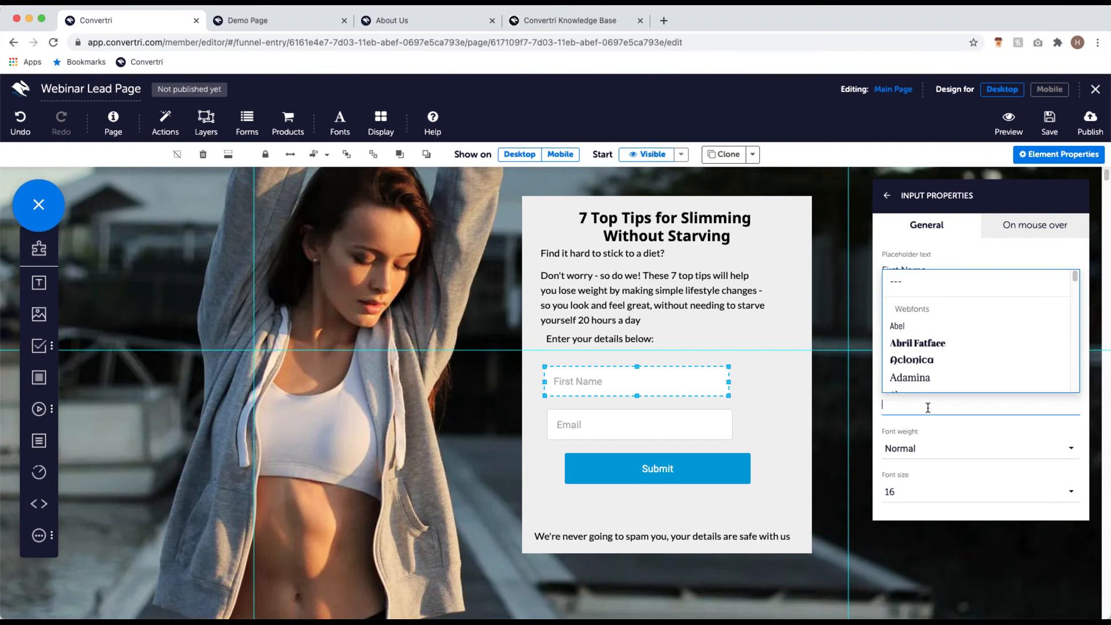
pyautogui.write('lato')
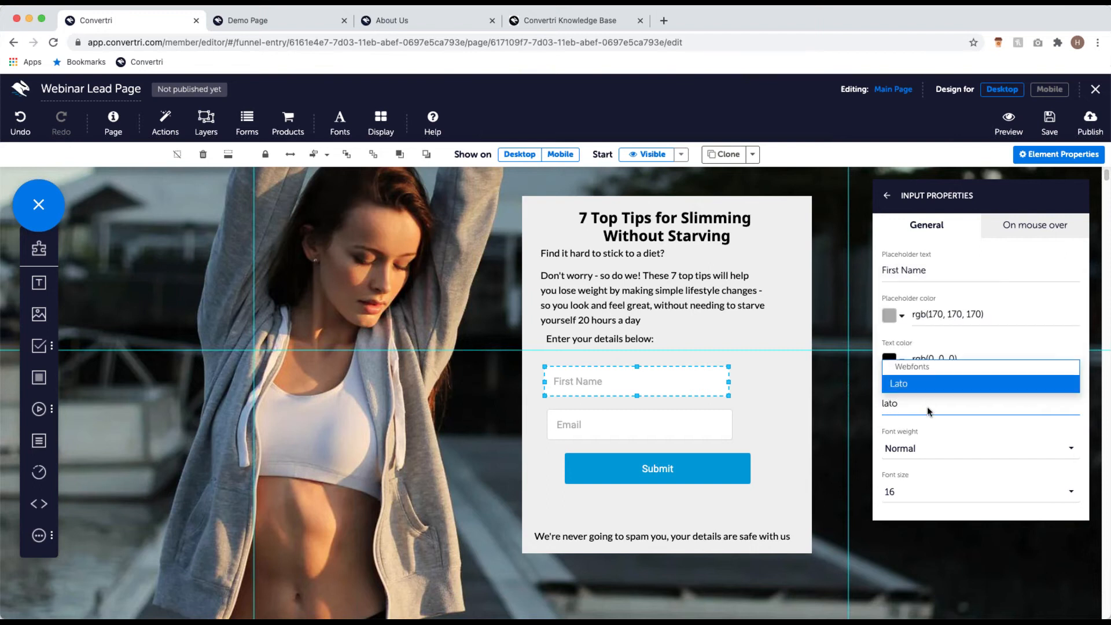
pyautogui.press('Return')
pyautogui.click(726, 427)
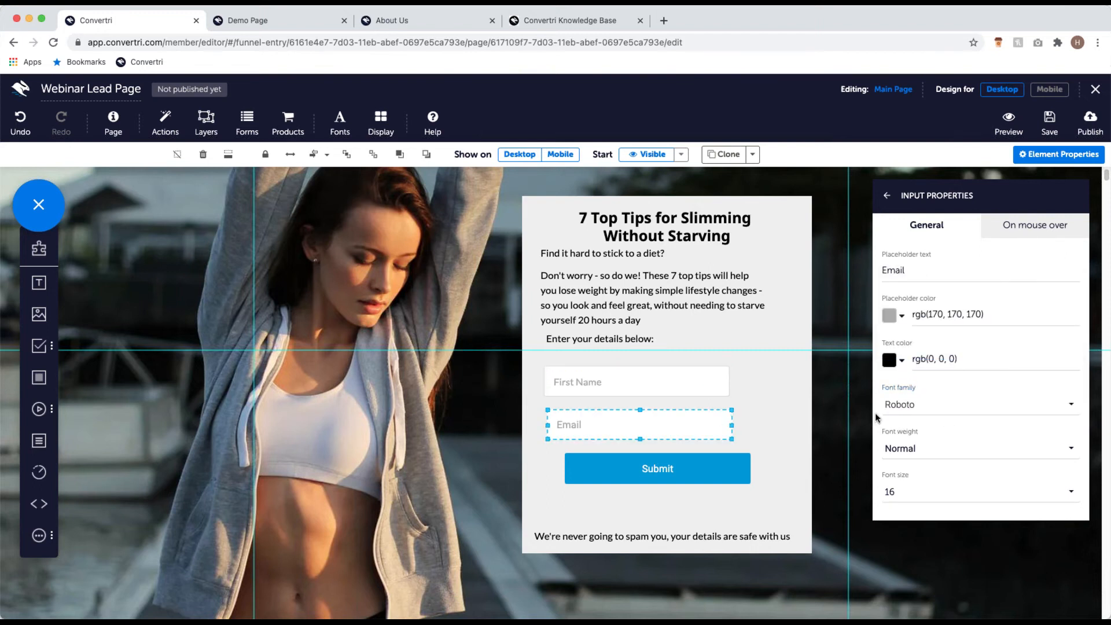
pyautogui.click(896, 409)
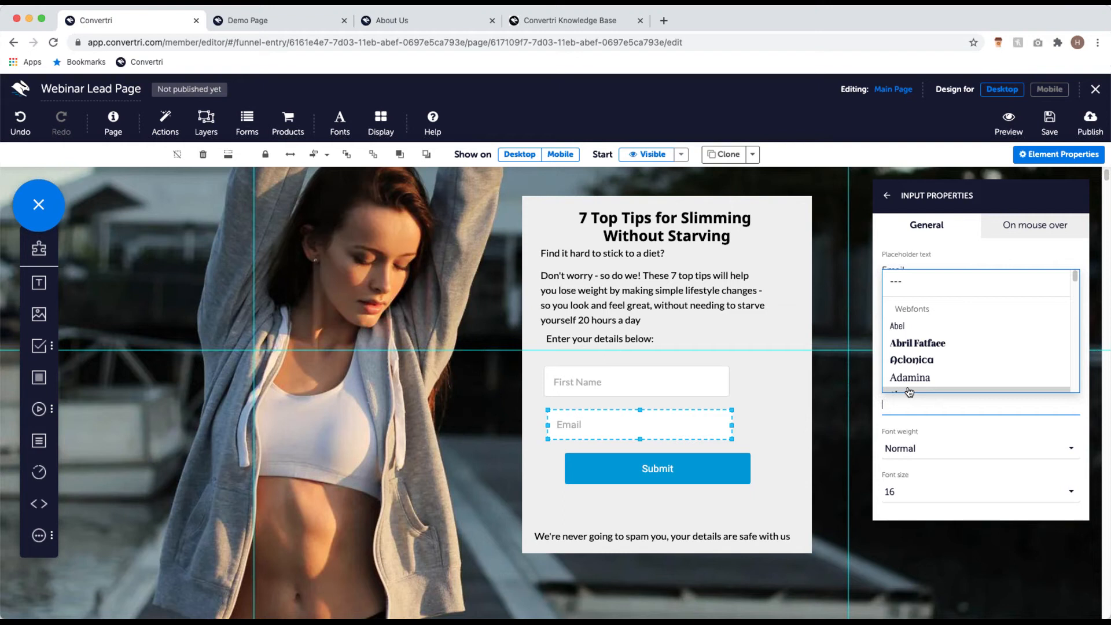
pyautogui.write('lato')
pyautogui.click(908, 382)
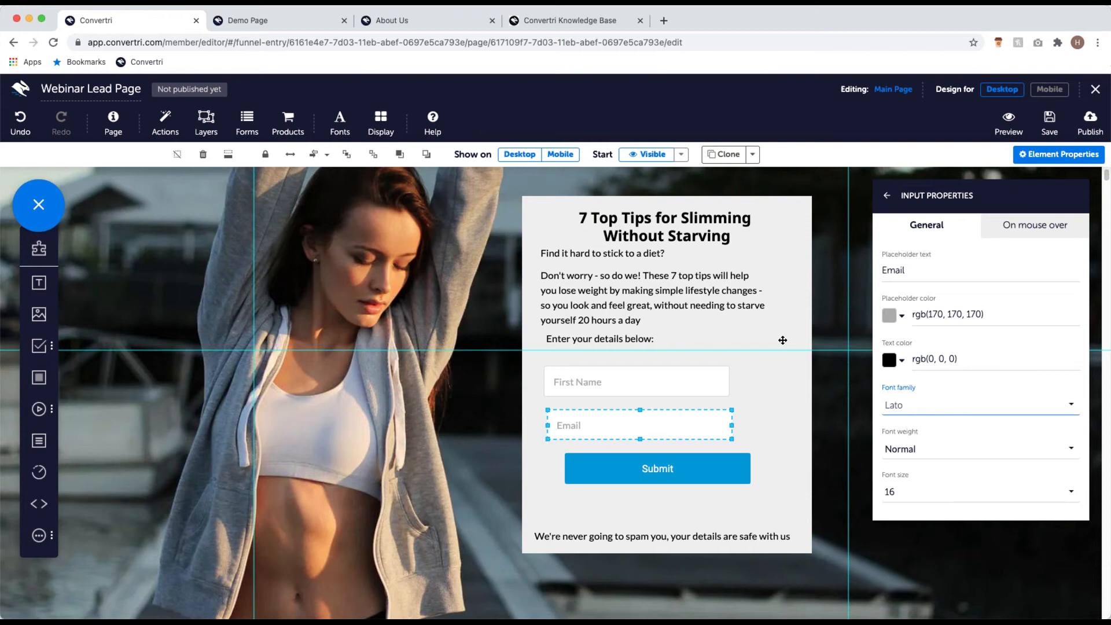
# Step: Relabel the Submit button 'Download Now' and set its text to Noto Sans at size 22
pyautogui.click(639, 470)
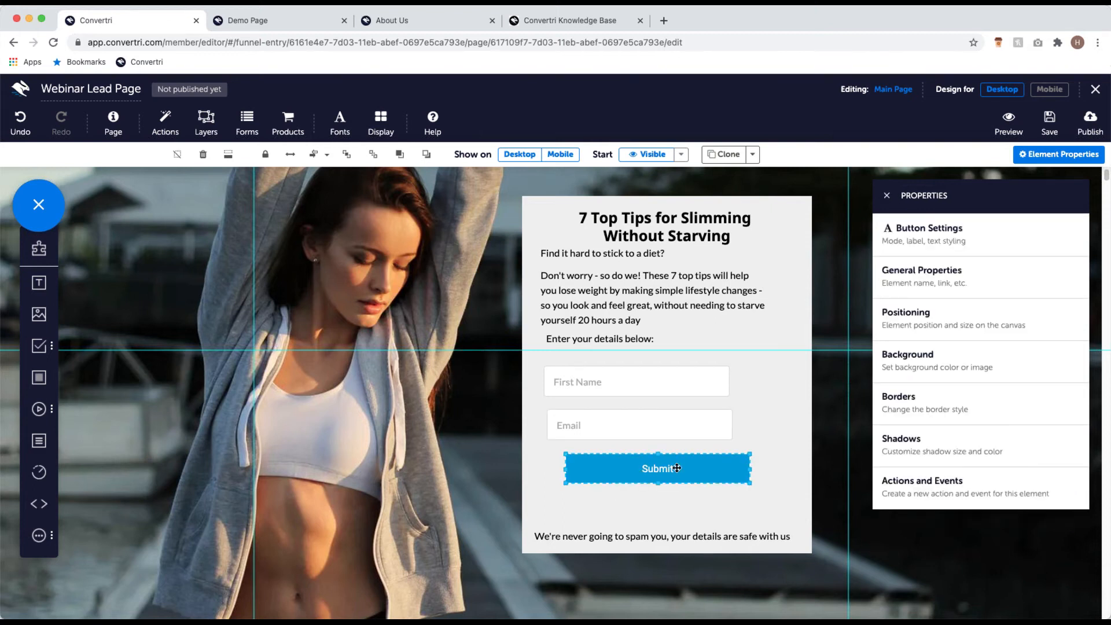
pyautogui.click(921, 242)
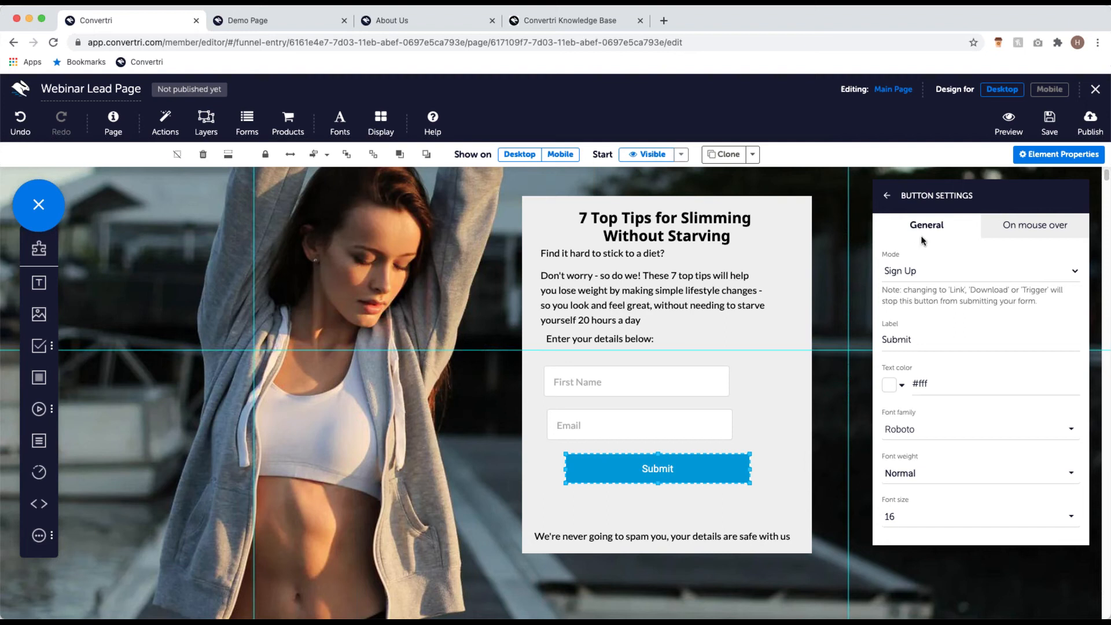
pyautogui.click(948, 432)
pyautogui.write('noto')
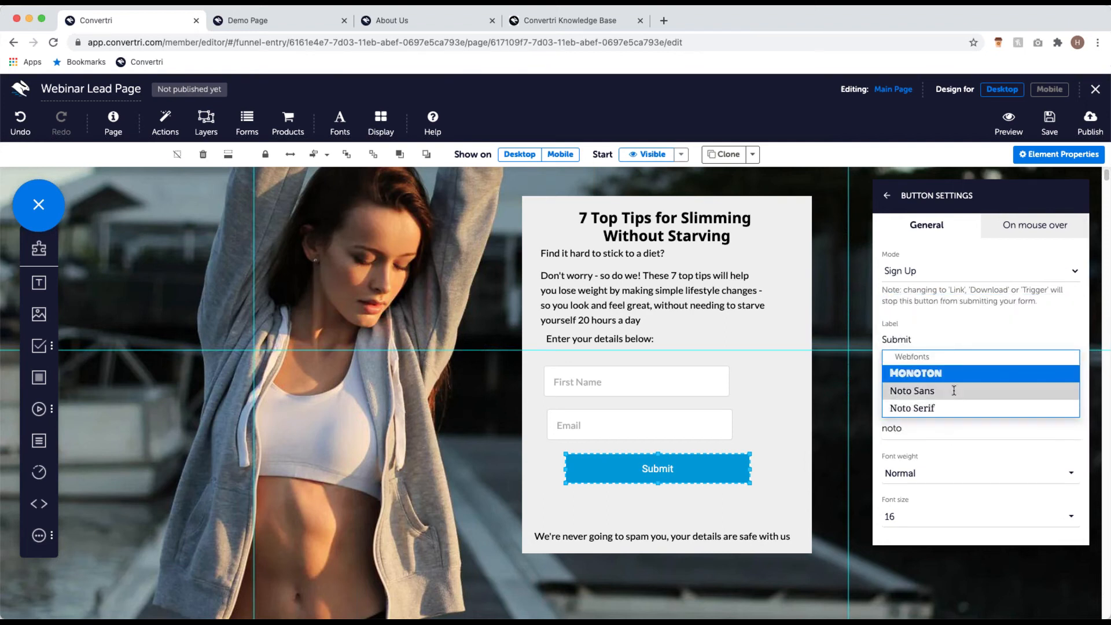
pyautogui.click(955, 394)
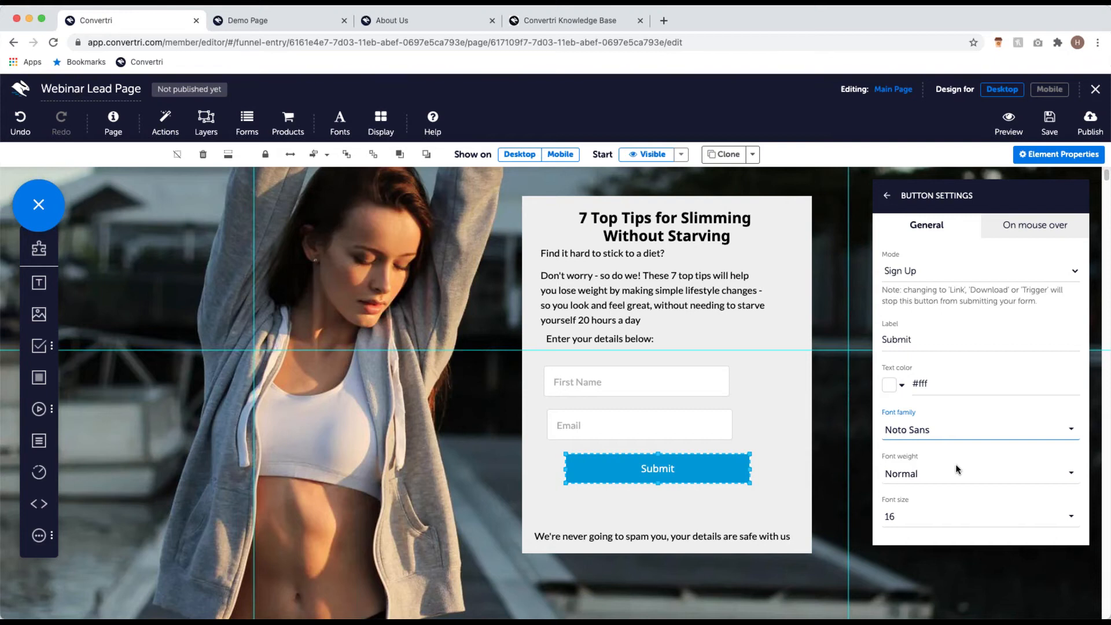
pyautogui.moveTo(928, 339); pyautogui.dragTo(877, 336)
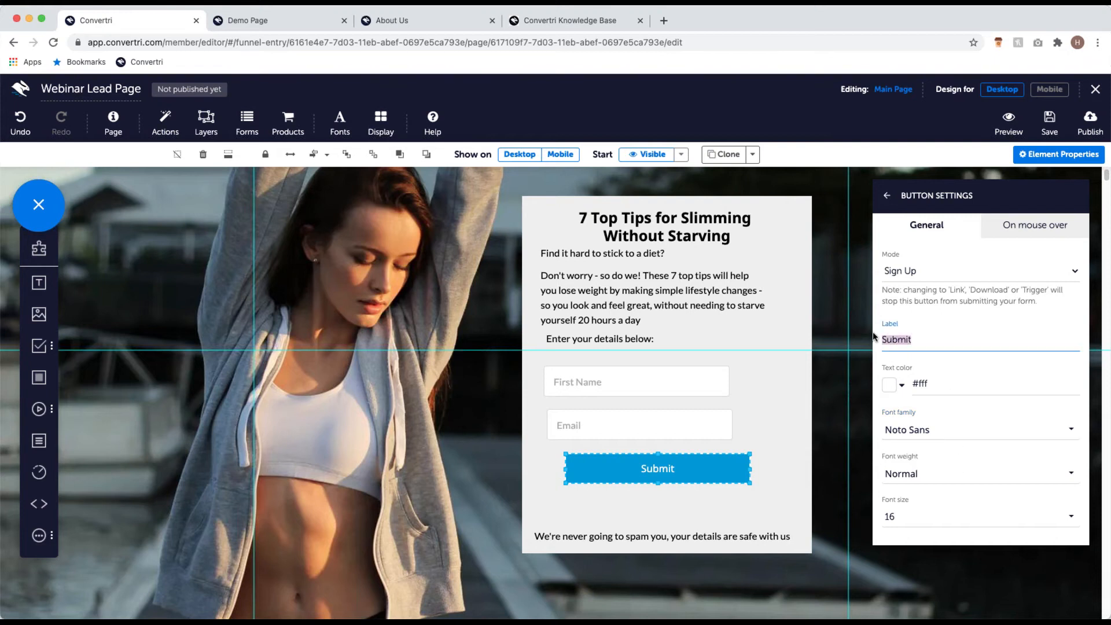
pyautogui.write('Download Now')
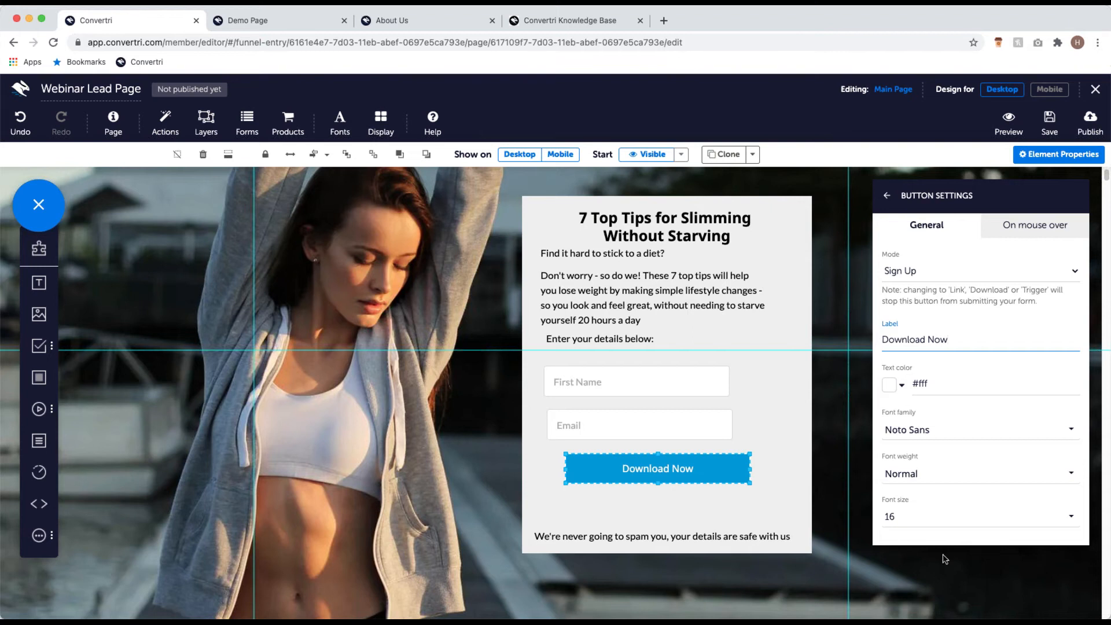
pyautogui.click(934, 521)
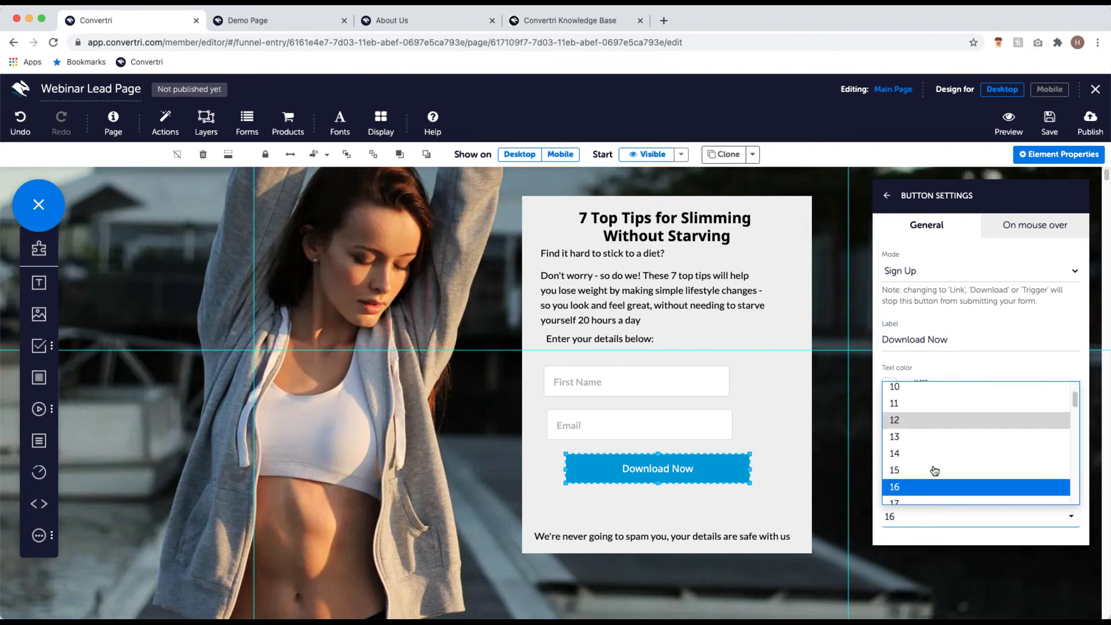
pyautogui.scroll(-3, 926, 484)
pyautogui.click(927, 486)
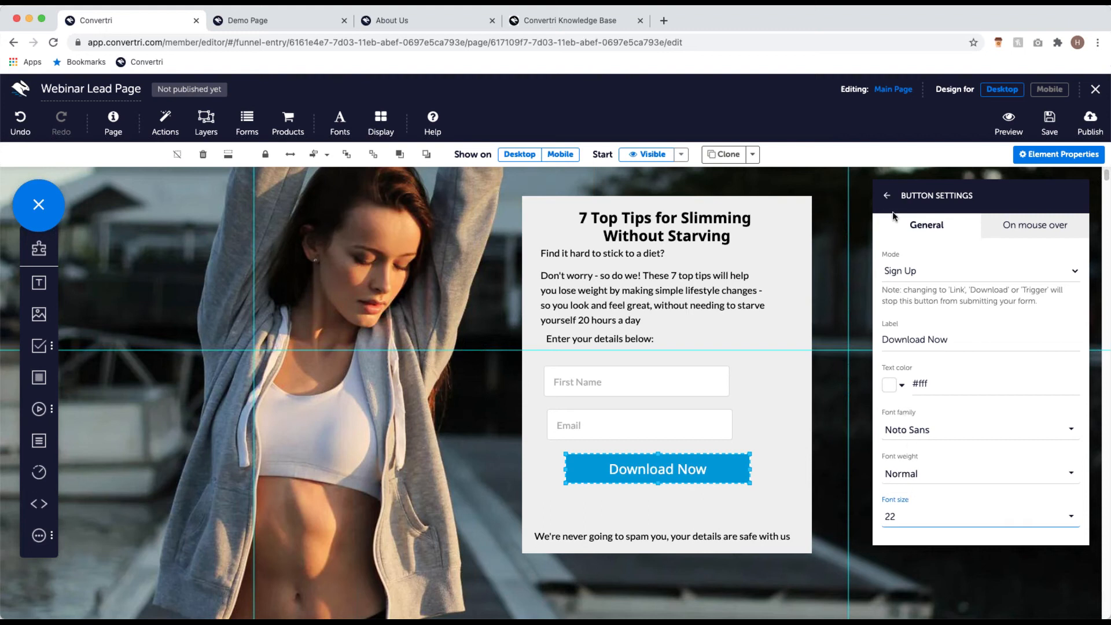
pyautogui.click(887, 196)
pyautogui.click(888, 194)
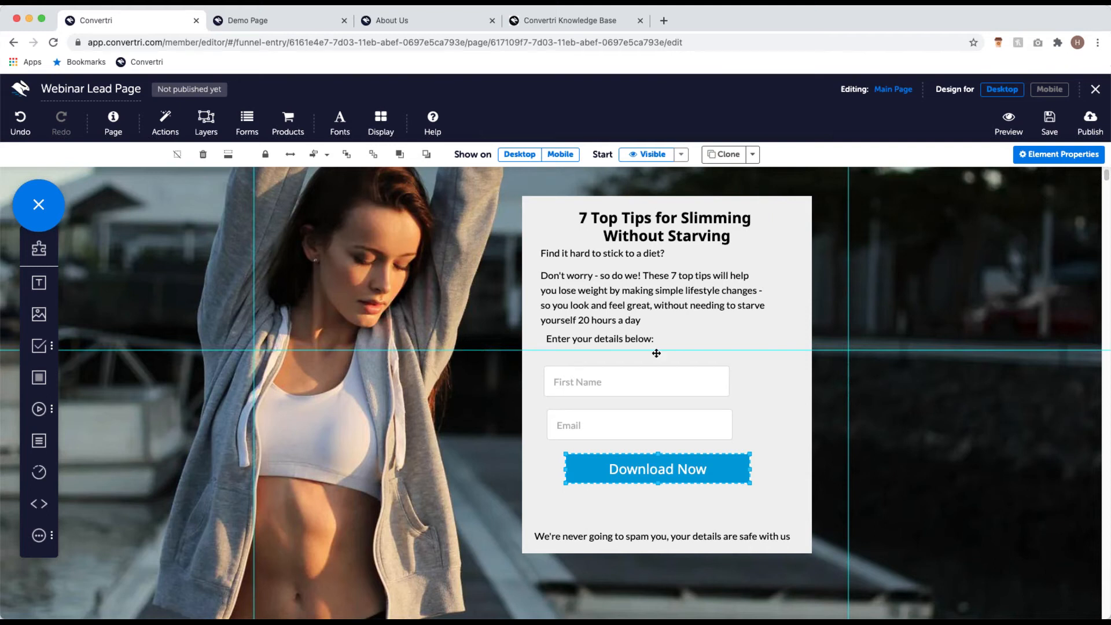
# Step: Move the grey form panel slightly lower over the hero photo
pyautogui.click(779, 238)
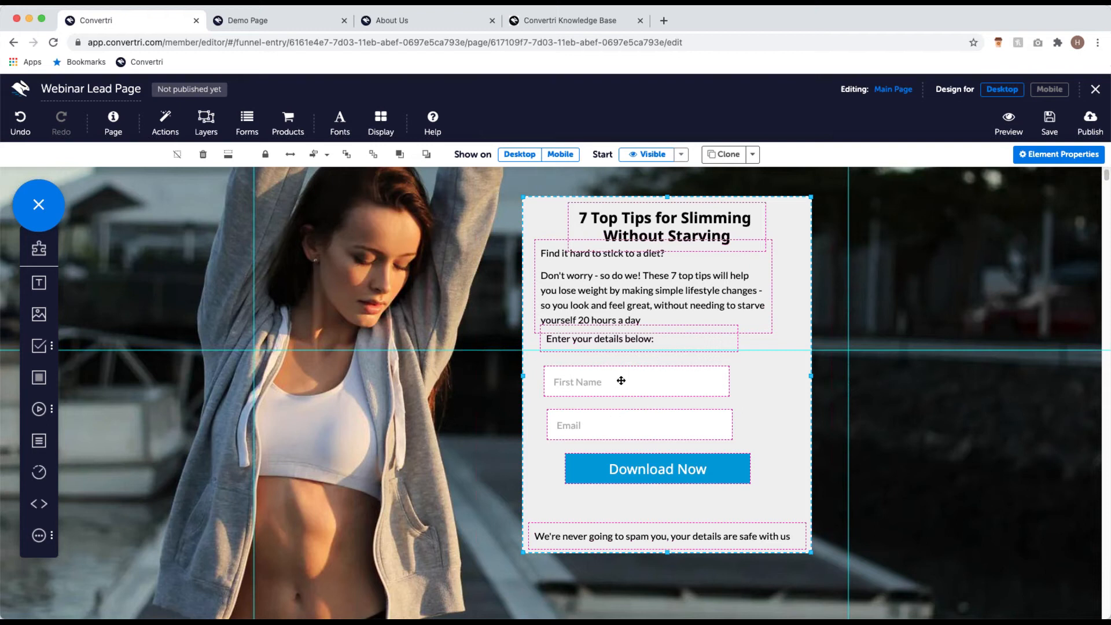
pyautogui.moveTo(806, 217); pyautogui.dragTo(805, 213)
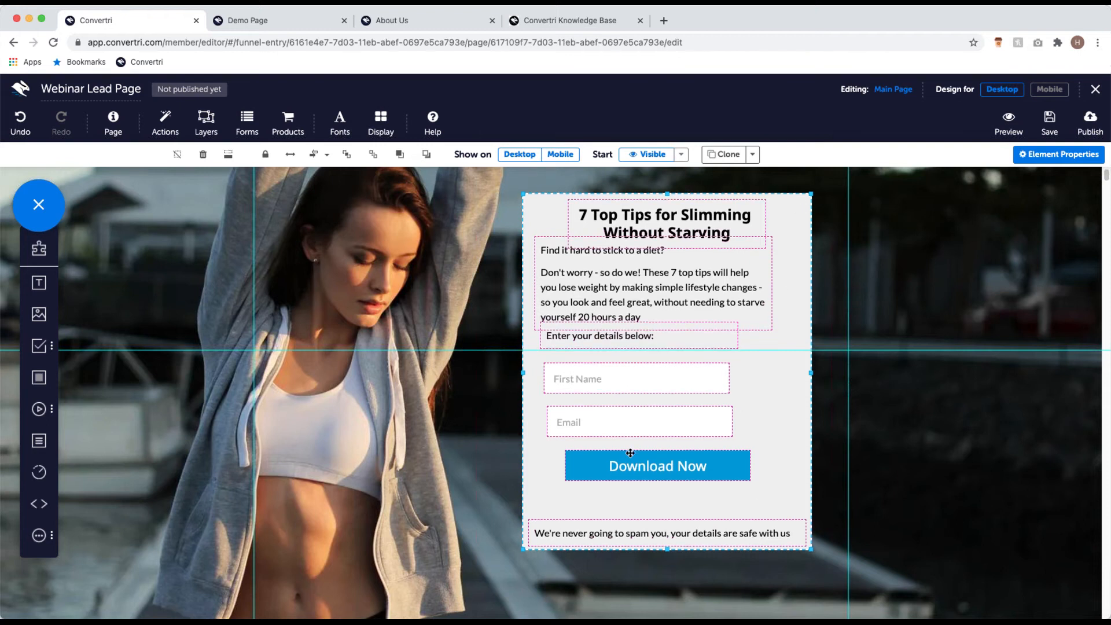
pyautogui.moveTo(756, 404); pyautogui.dragTo(758, 428)
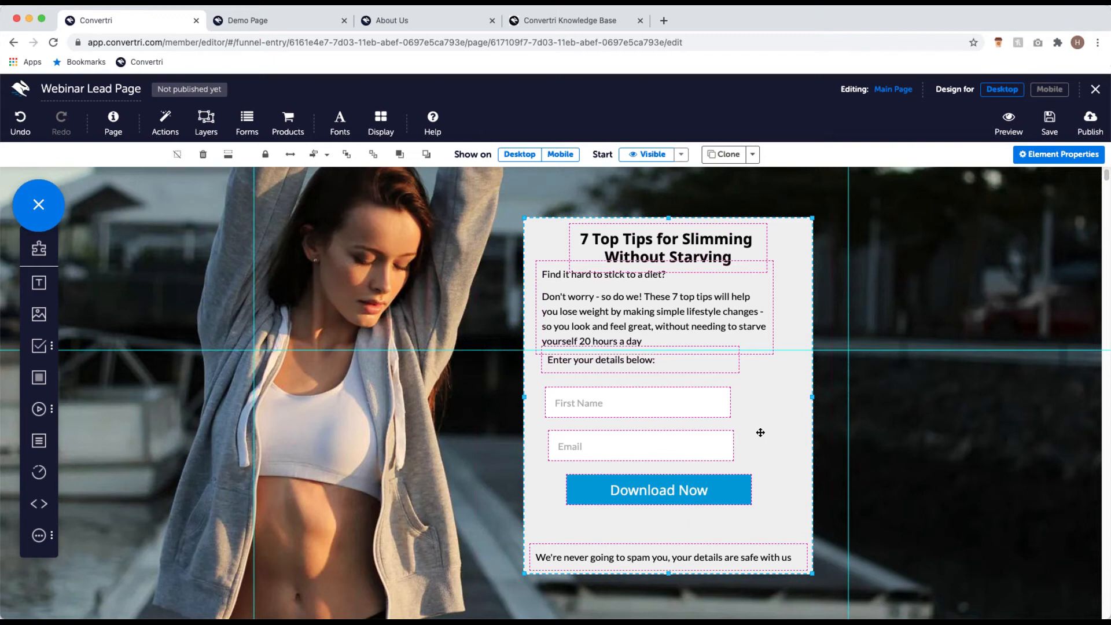
pyautogui.press('Left')
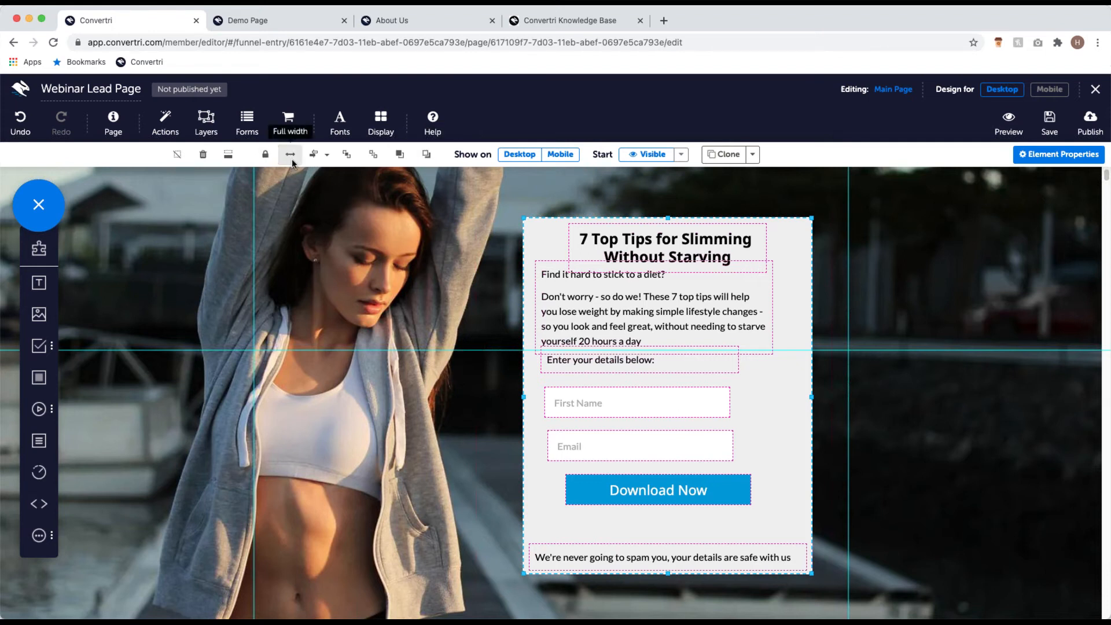
# Step: Center-align the form's contents and justify them vertically within the panel
pyautogui.click(328, 156)
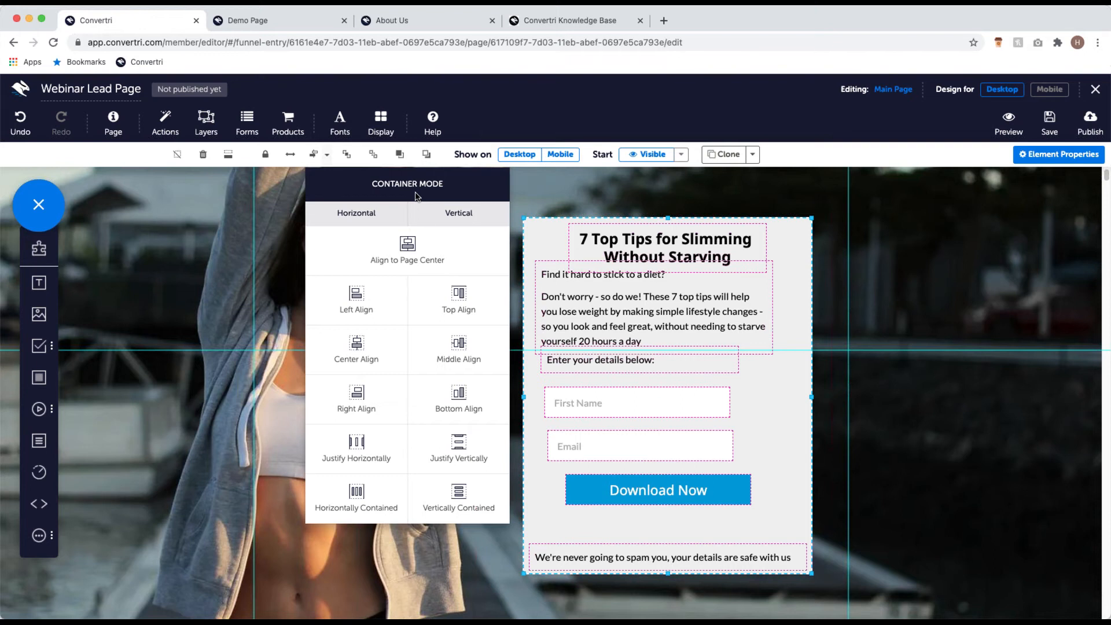
pyautogui.click(357, 346)
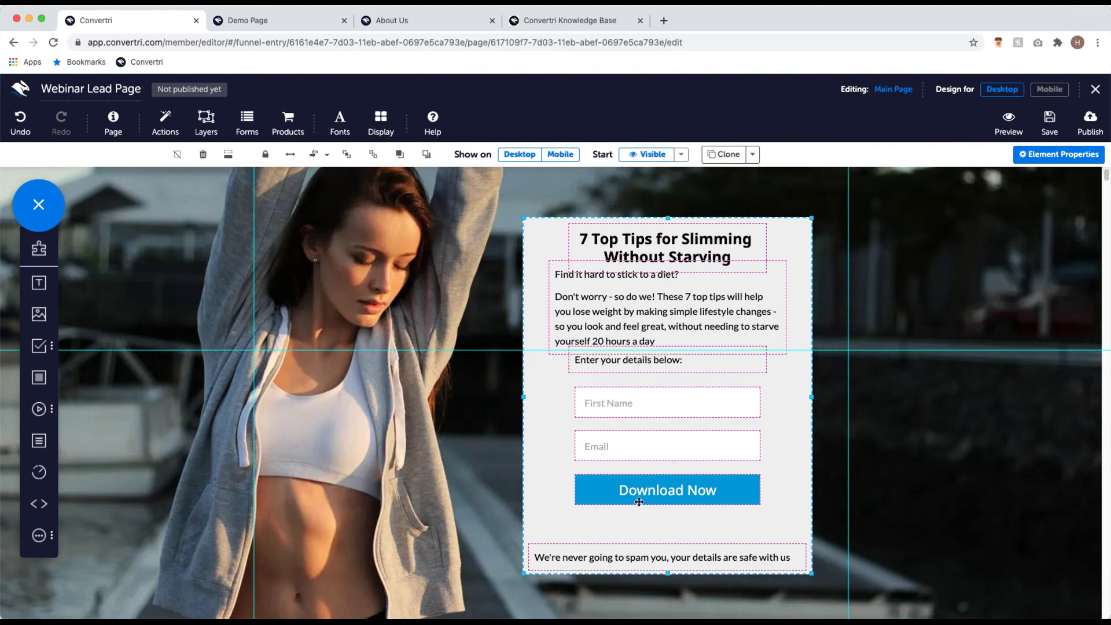
pyautogui.click(328, 155)
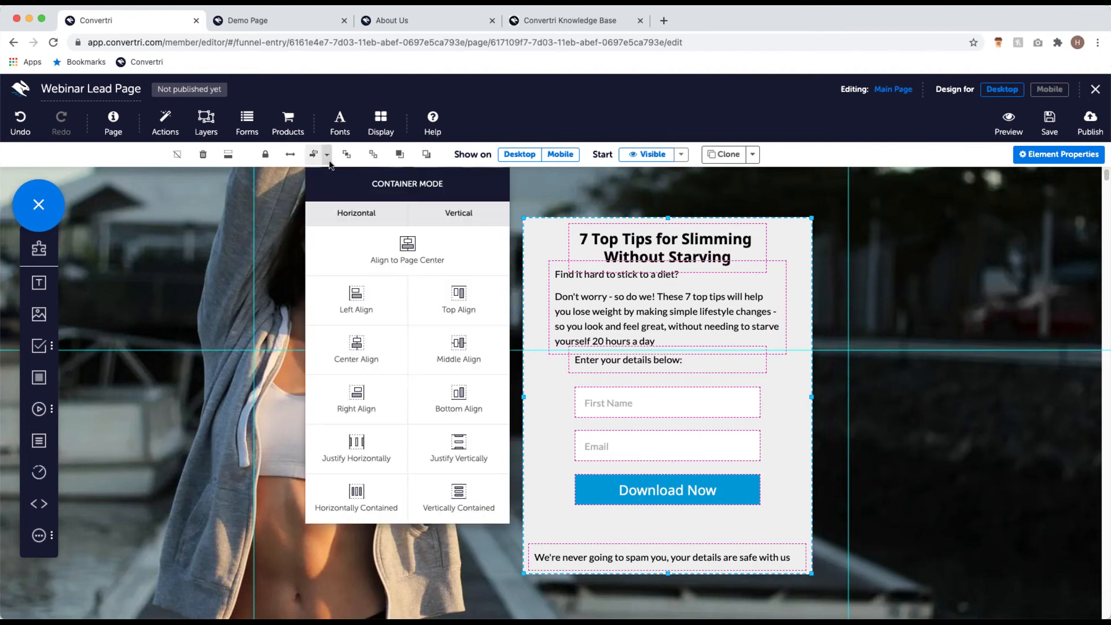
pyautogui.click(466, 447)
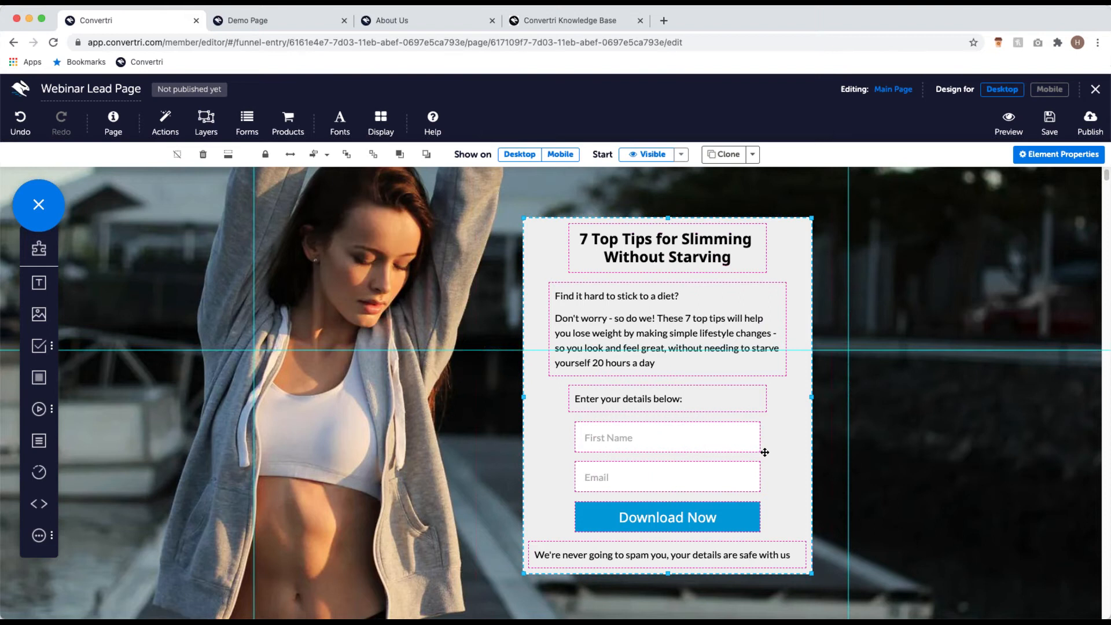
pyautogui.scroll(-1, 767, 451)
pyautogui.scroll(2, 767, 452)
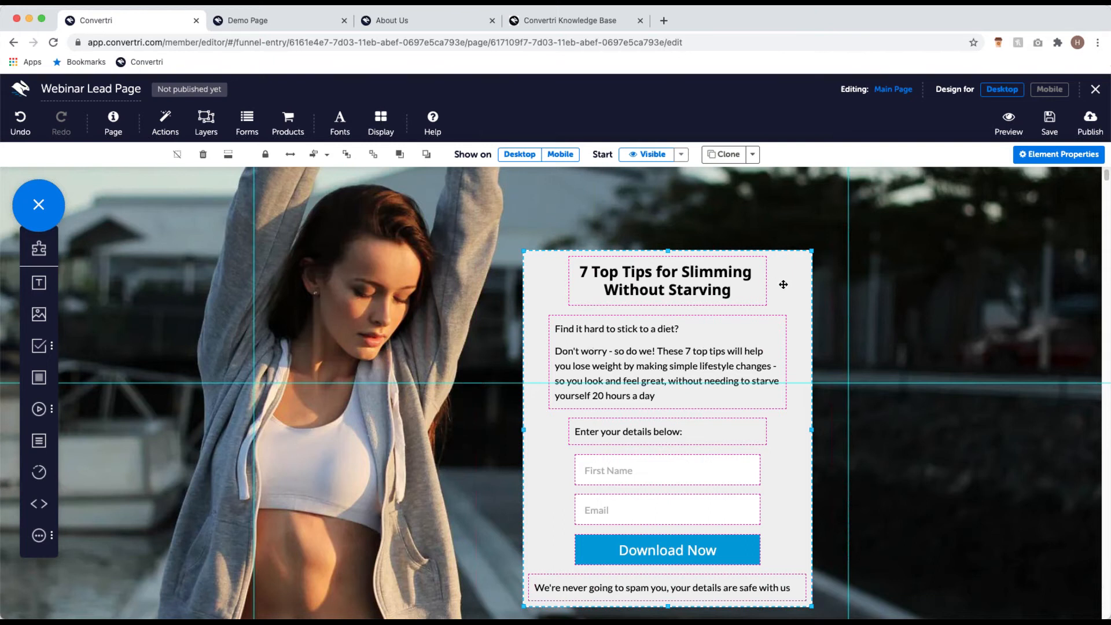
pyautogui.scroll(-1, 788, 301)
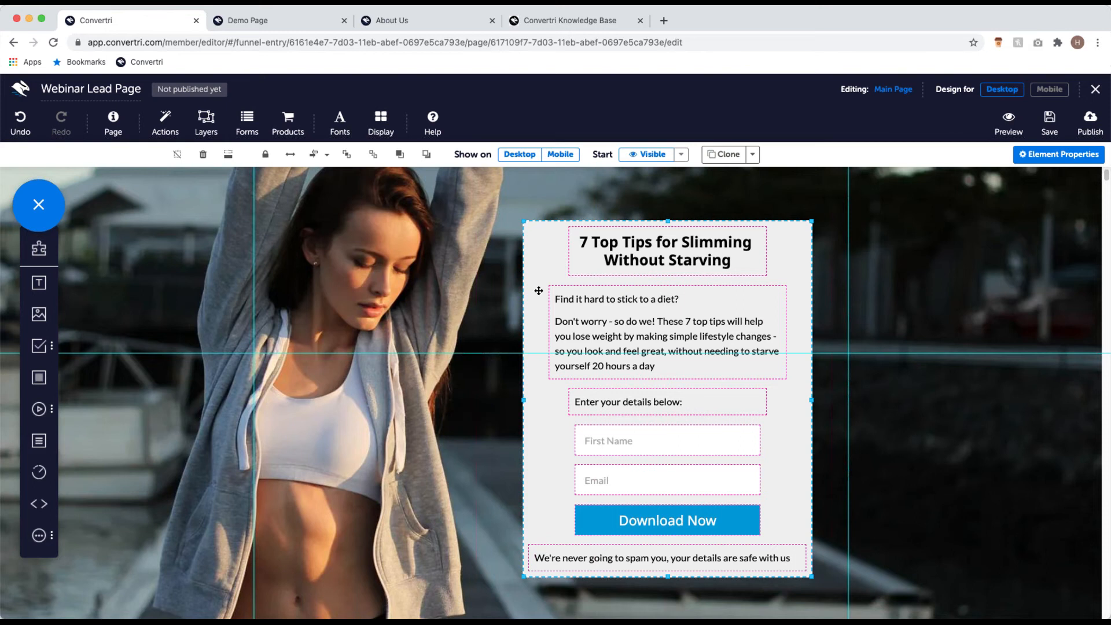
pyautogui.scroll(5, 539, 291)
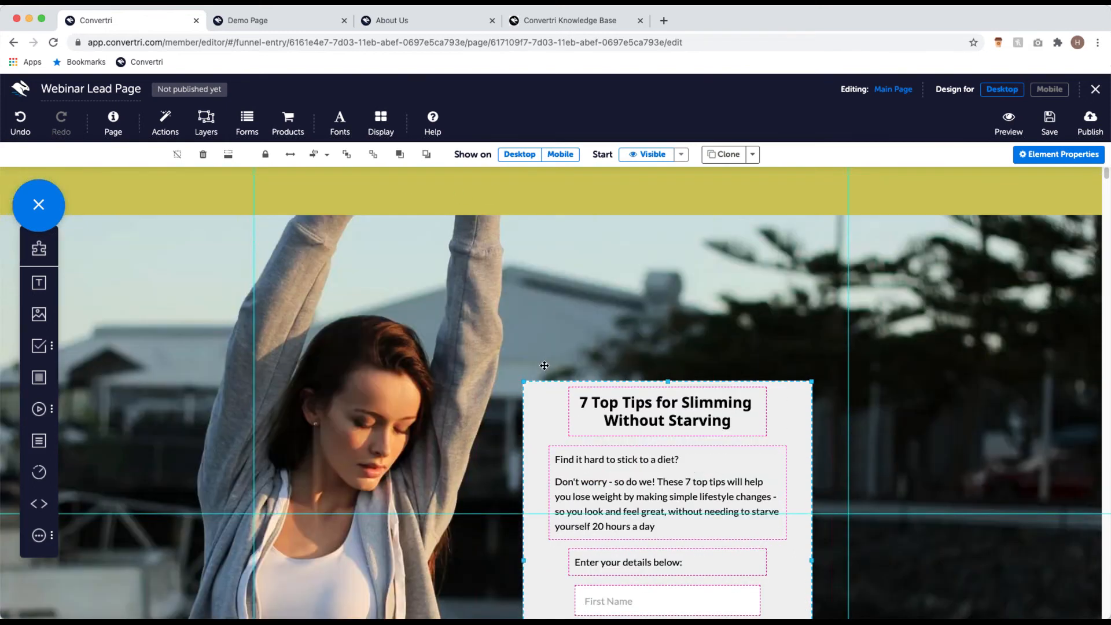
pyautogui.scroll(-5, 544, 365)
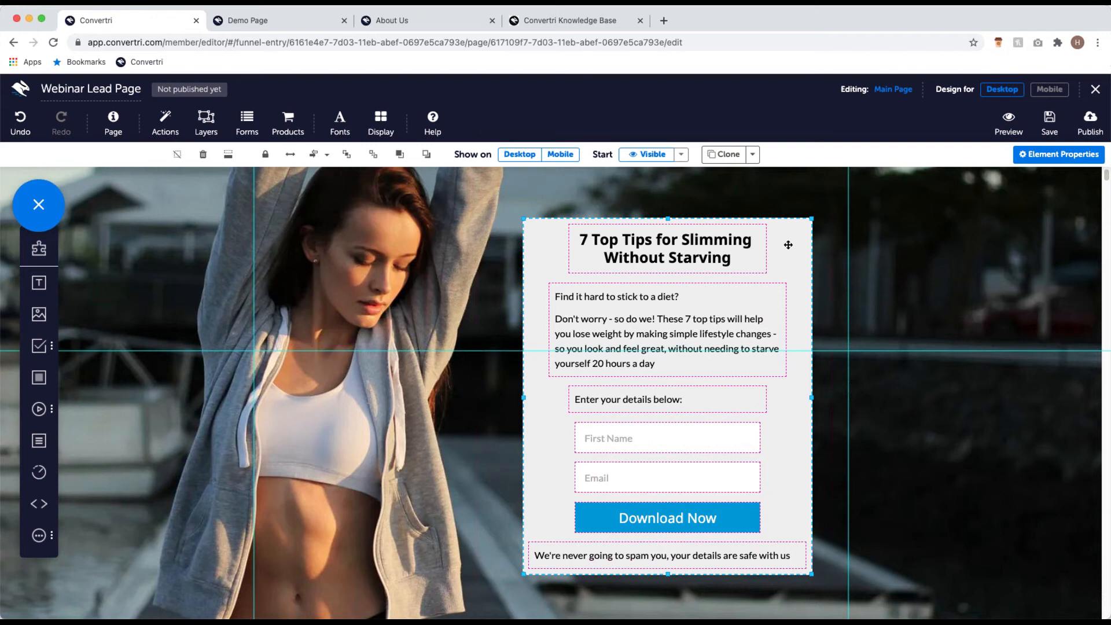
# Step: Lower the form panel's background fill opacity to rgba(239, 239, 239, 0.72) so the photo shows through
pyautogui.click(1034, 158)
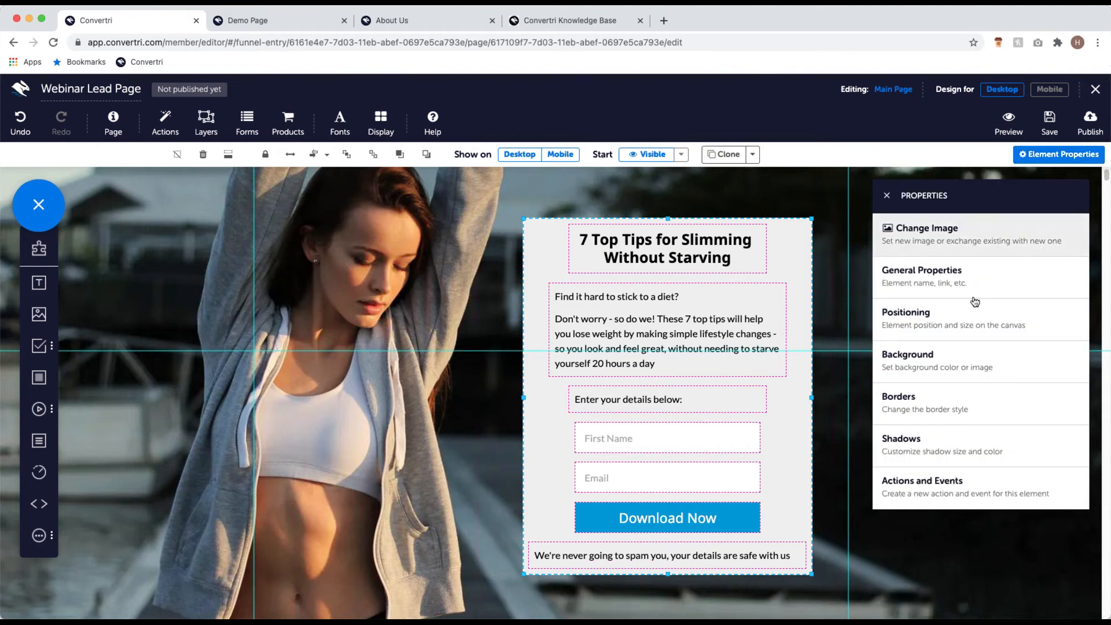
pyautogui.click(972, 348)
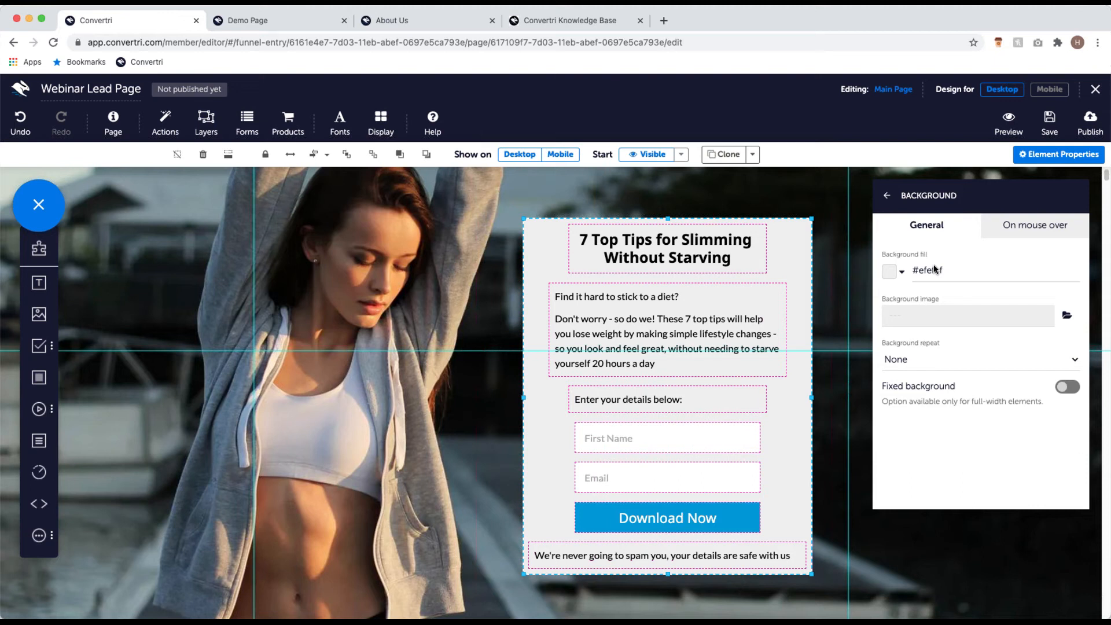
pyautogui.click(890, 272)
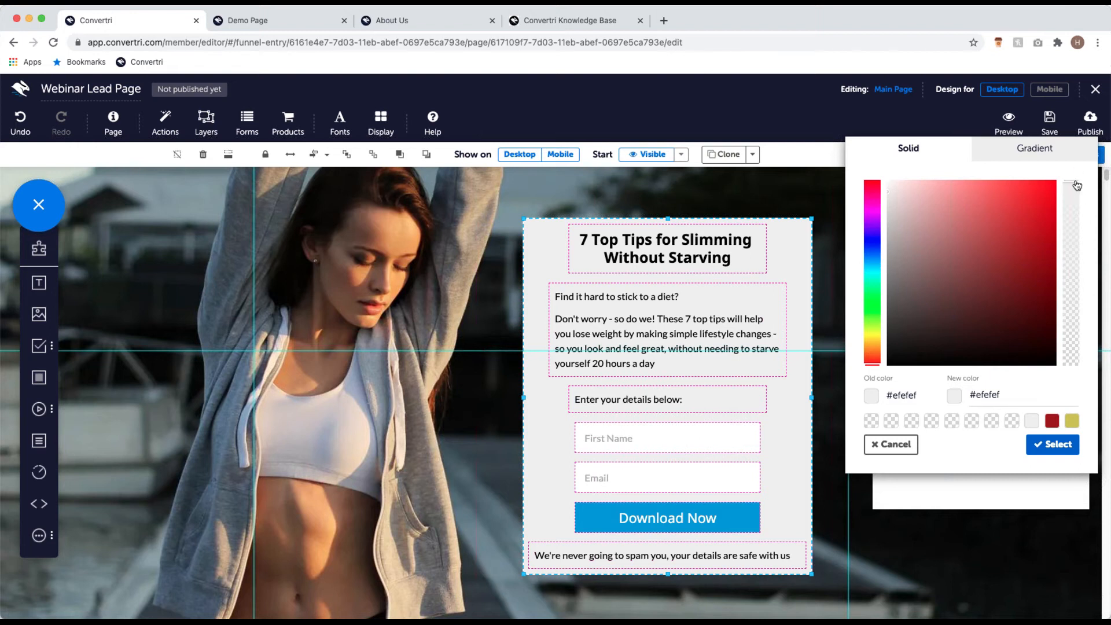
pyautogui.moveTo(1075, 186); pyautogui.dragTo(1064, 236)
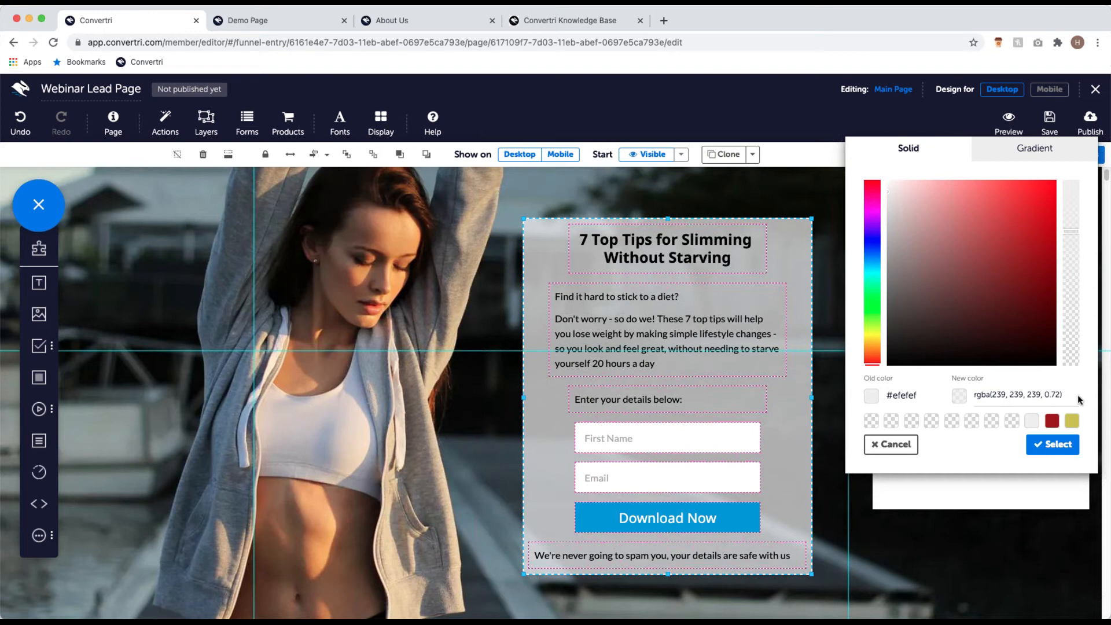
pyautogui.click(1012, 393)
pyautogui.click(1046, 451)
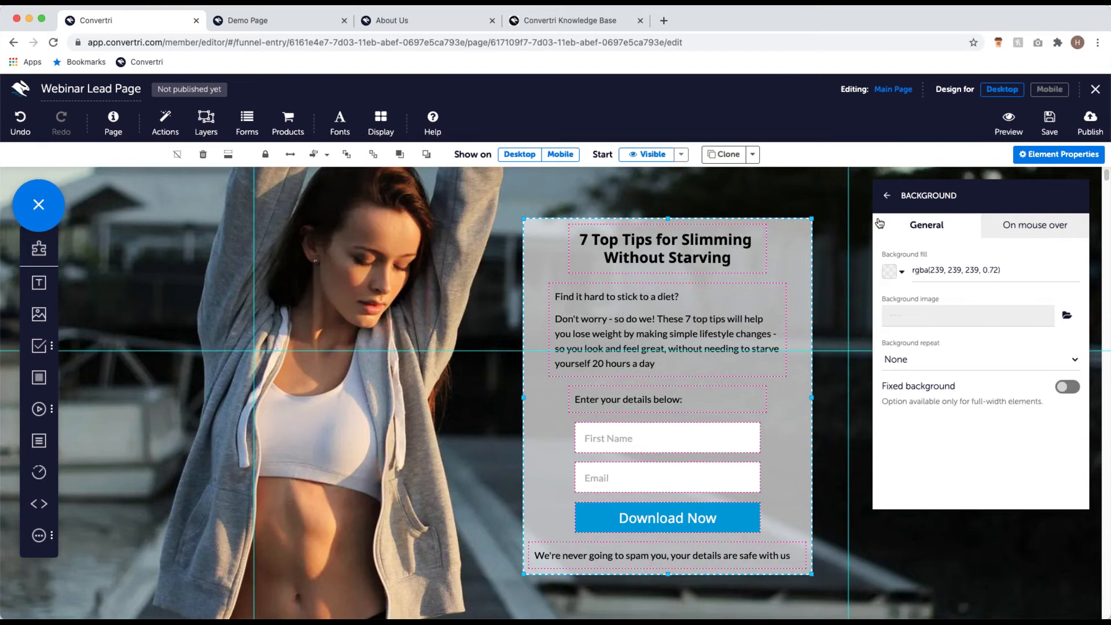
pyautogui.click(887, 197)
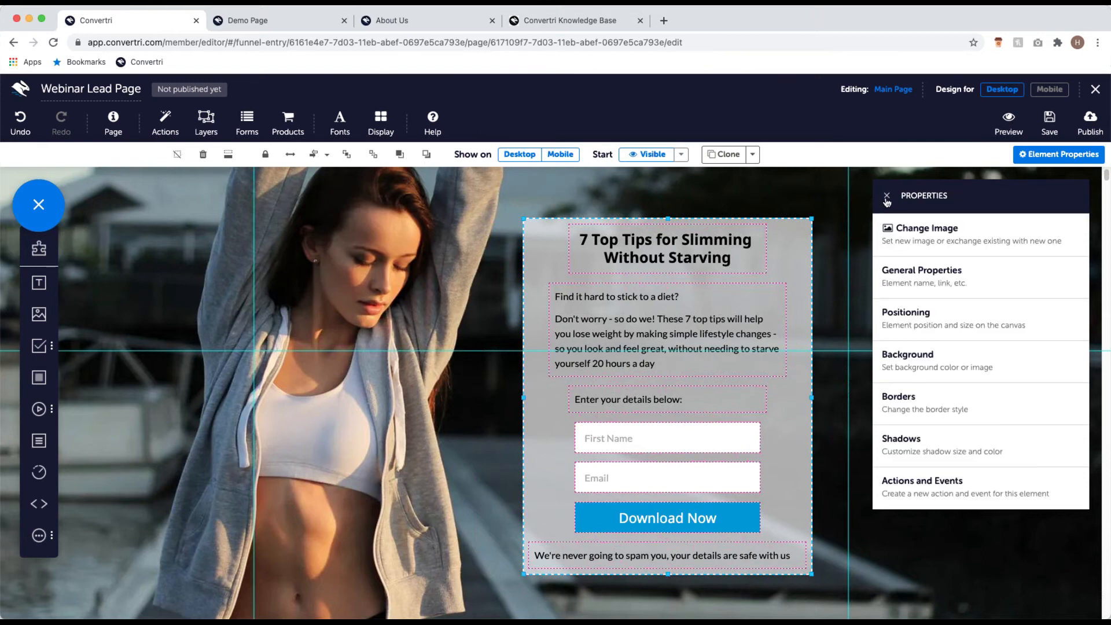
# Step: In the form panel's border settings, enter a radius of 60 for the top-left and bottom-right corners
pyautogui.click(983, 396)
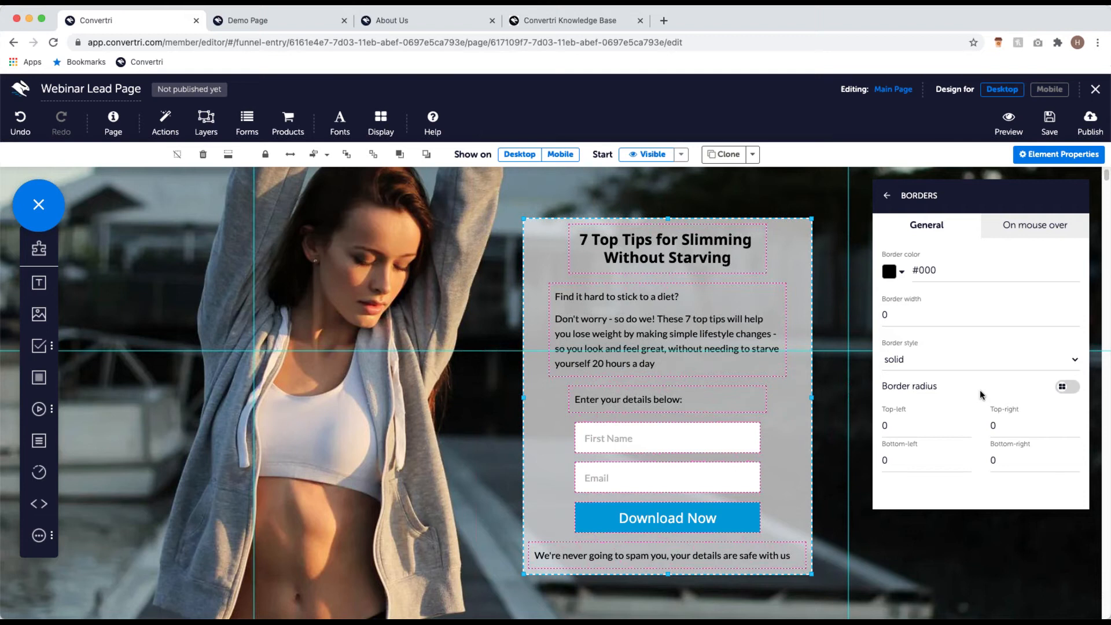
pyautogui.click(946, 425)
pyautogui.write('60')
pyautogui.click(1008, 462)
pyautogui.press('BackSpace')
pyautogui.write('60')
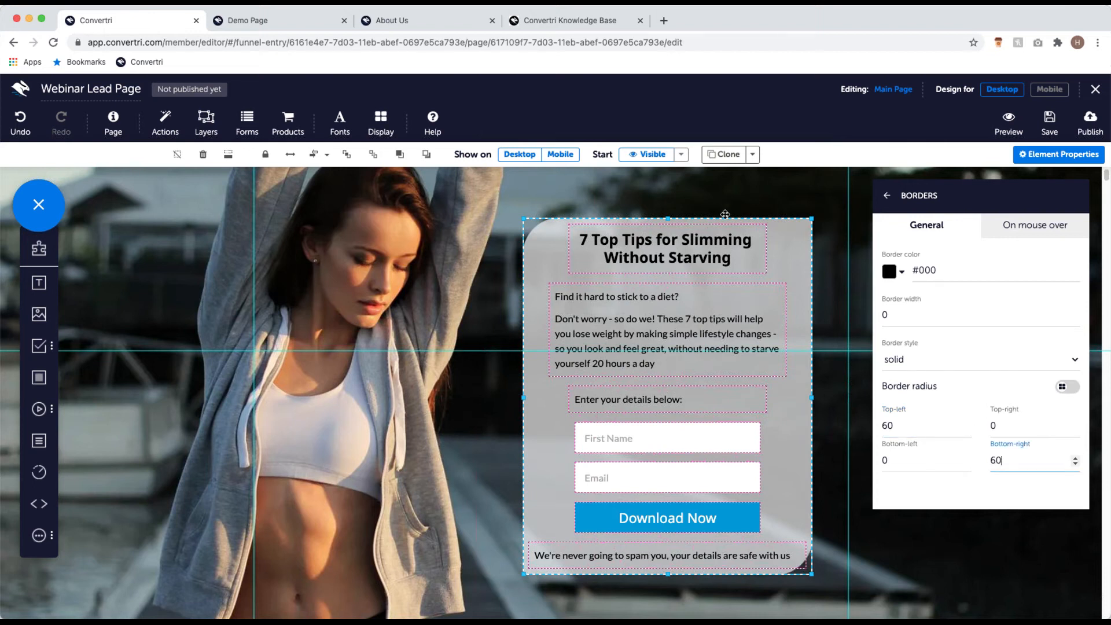
# Step: Switch to a single radius of 25 for all four corners and close the properties panel
pyautogui.click(1068, 387)
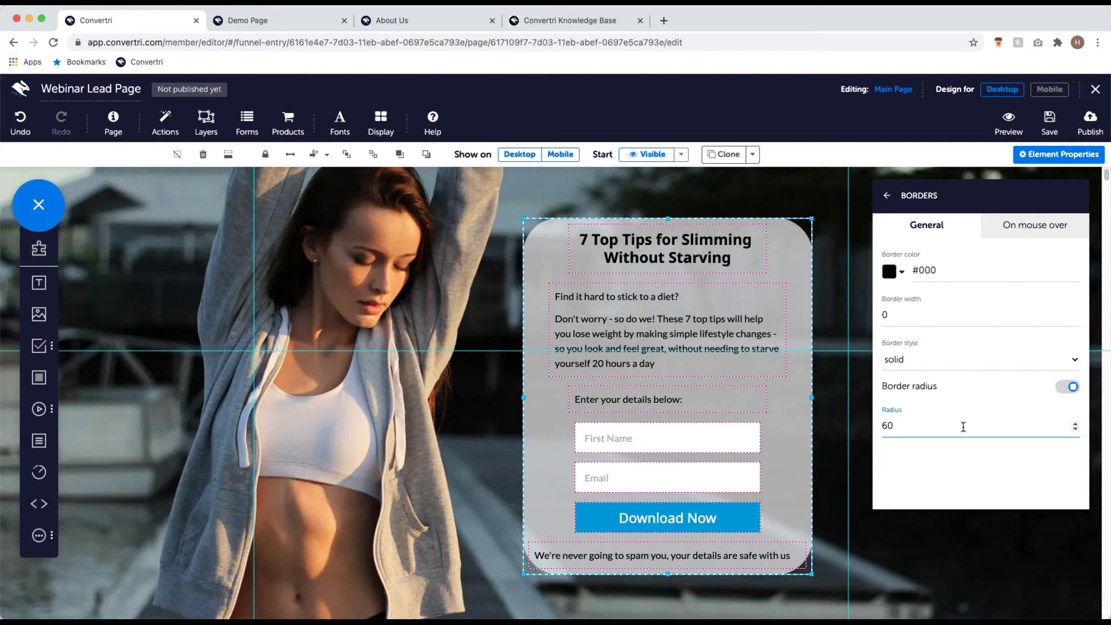
pyautogui.press('BackSpace')
pyautogui.press('BackSpace')
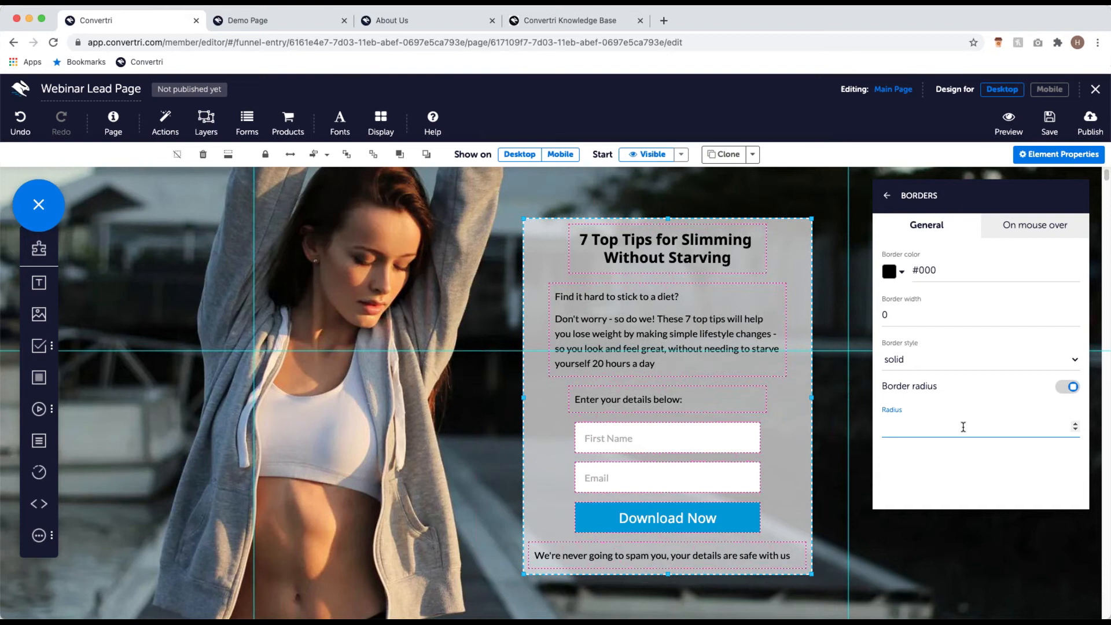
pyautogui.write('25')
pyautogui.scroll(1, 675, 223)
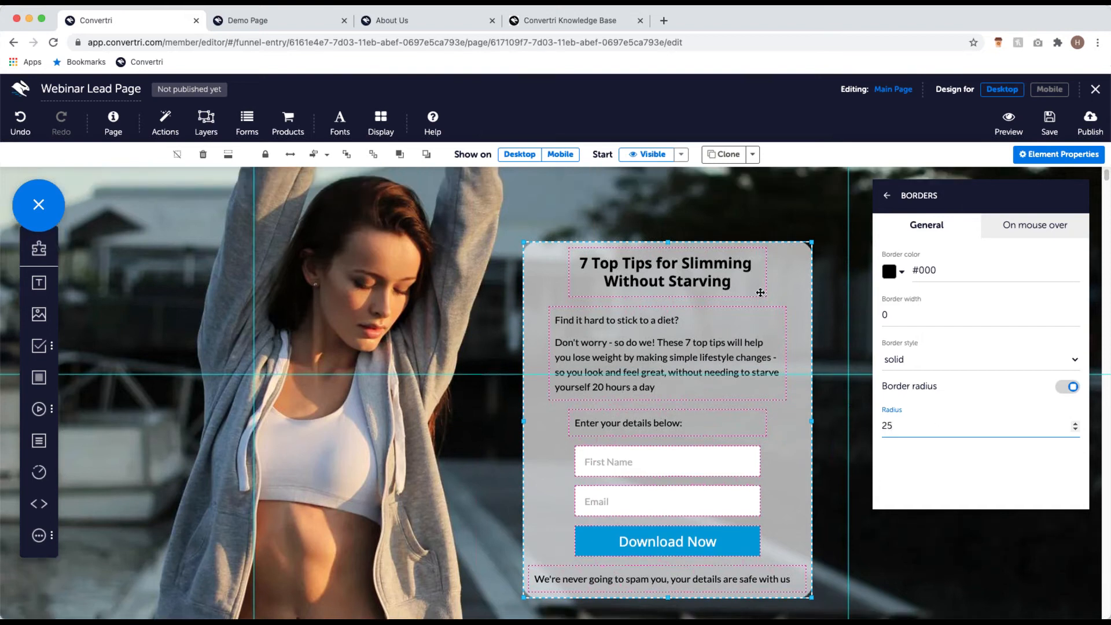
pyautogui.click(675, 223)
pyautogui.scroll(-1, 567, 414)
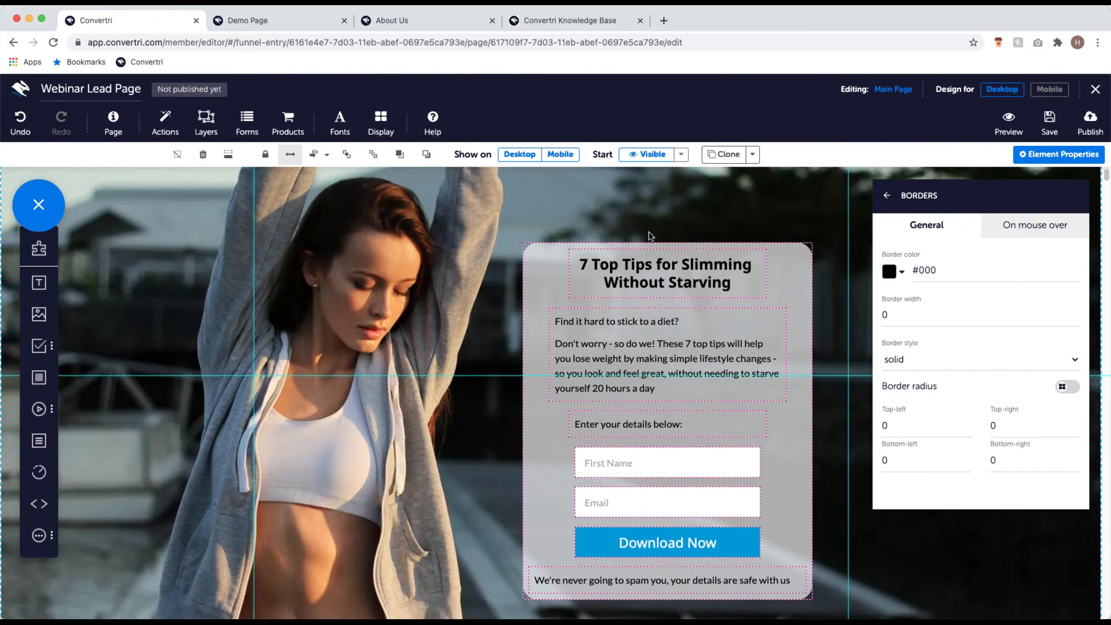
pyautogui.click(895, 196)
pyautogui.click(895, 197)
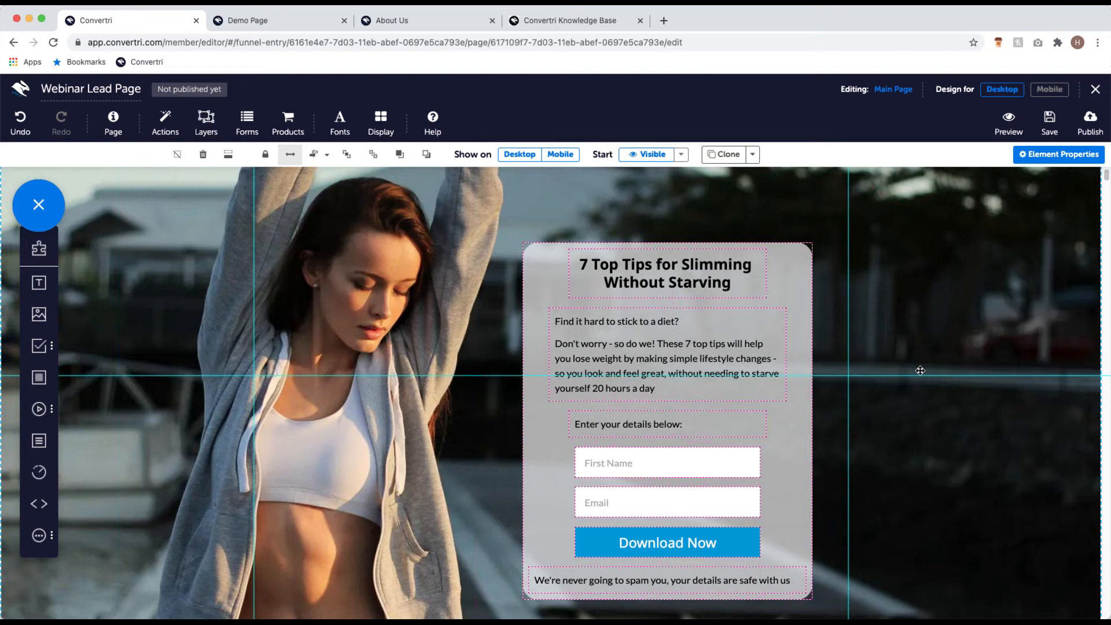
# Step: Scroll the page canvas down until the mustard-yellow footer band below the hero photo is visible
pyautogui.scroll(2, 921, 370)
pyautogui.scroll(-3, 808, 335)
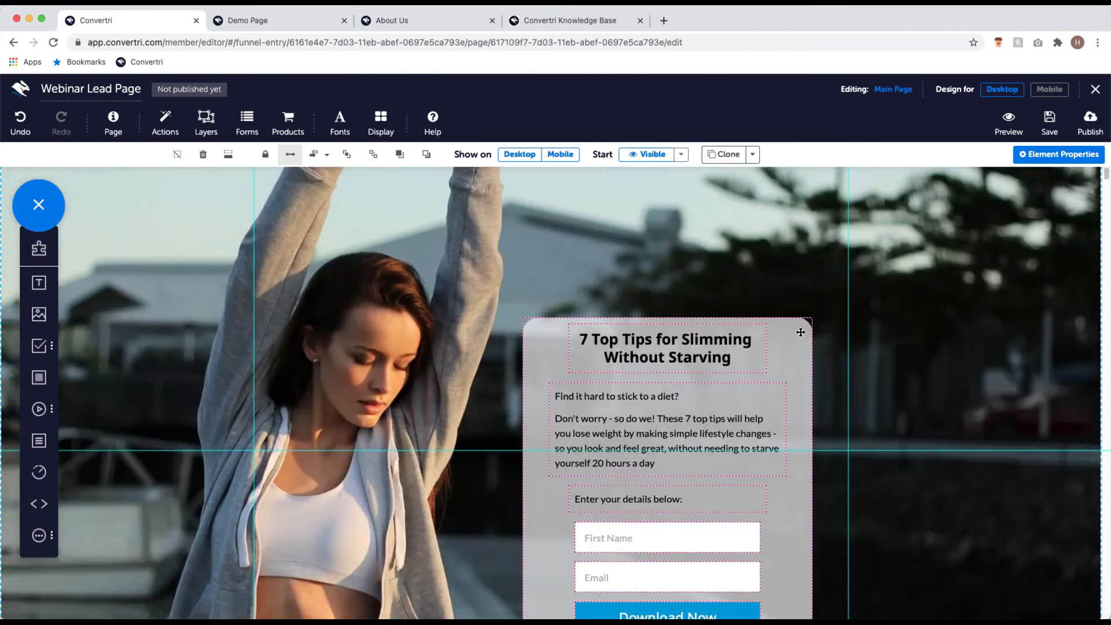
pyautogui.scroll(-2, 808, 335)
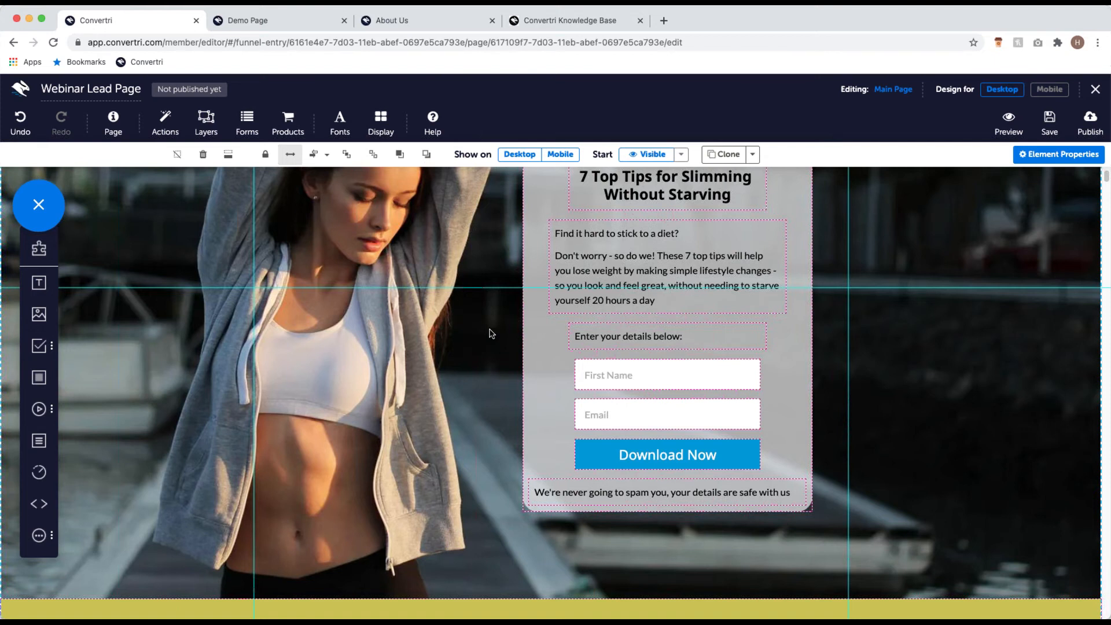
pyautogui.scroll(-2, 301, 381)
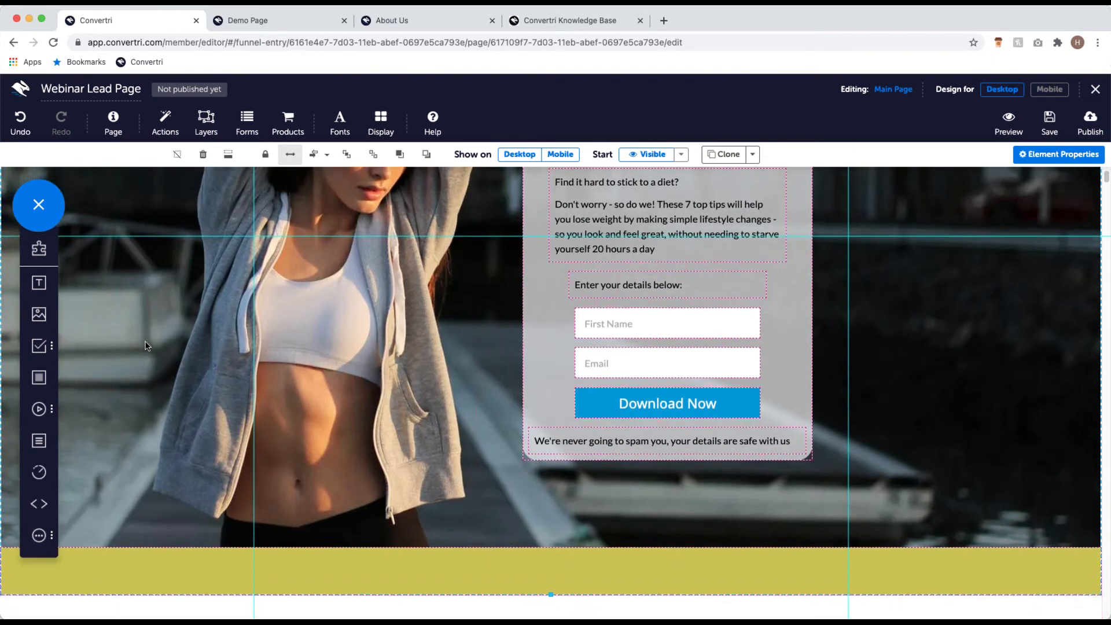
# Step: Place a new text box in the yellow footer reading 'Privacy Policy' and select its text
pyautogui.moveTo(40, 287); pyautogui.dragTo(503, 567)
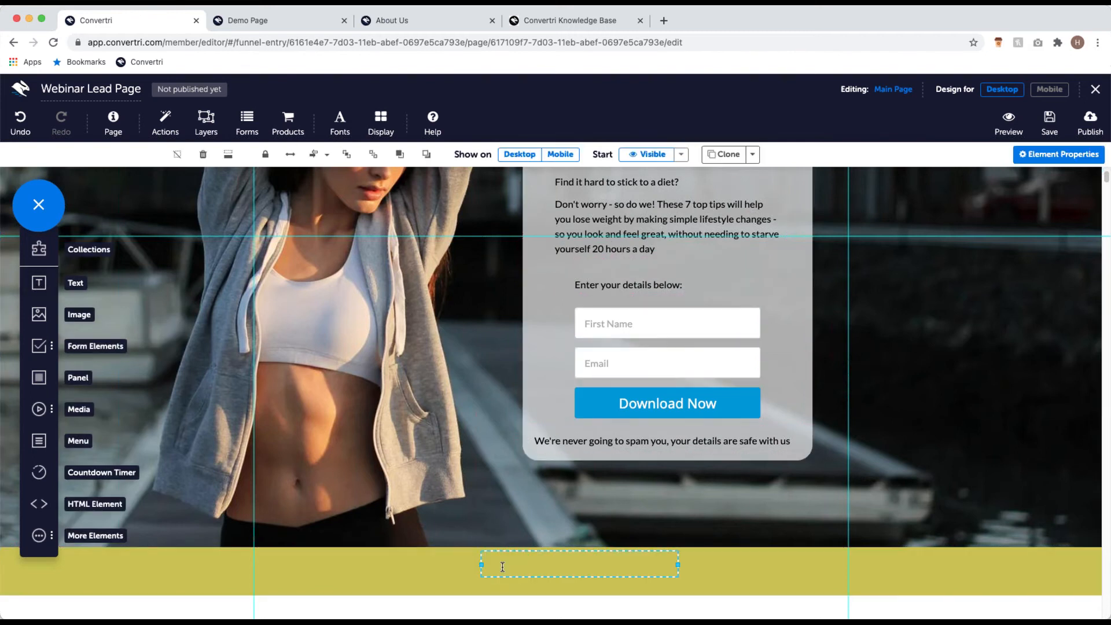
pyautogui.click(503, 567)
pyautogui.write('Privacy P')
pyautogui.press('BackSpace')
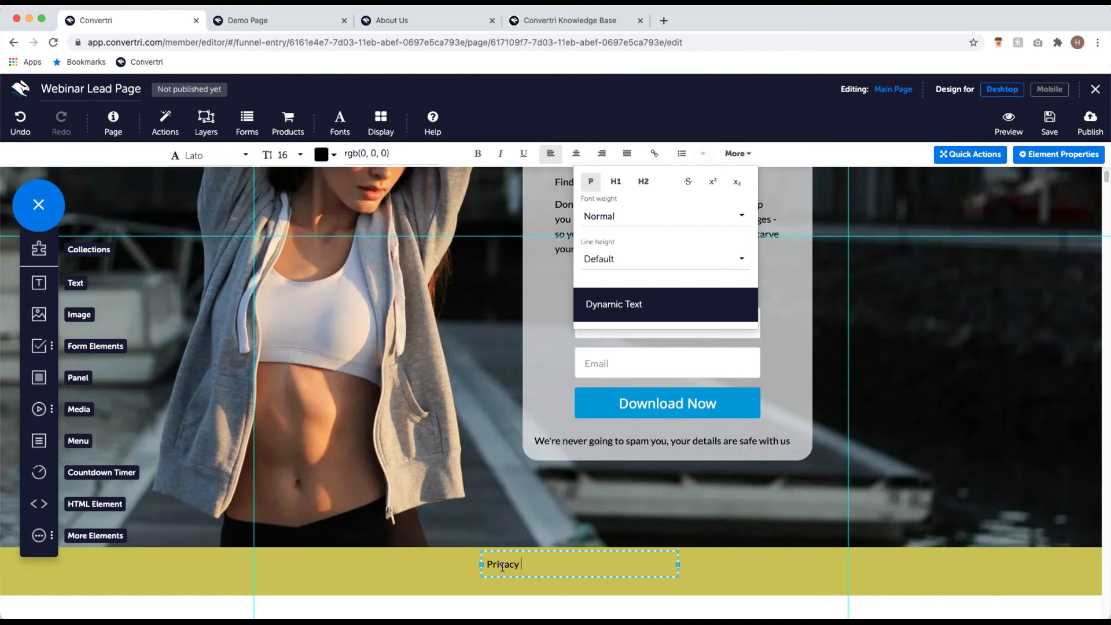
pyautogui.write('POlicy')
pyautogui.press('BackSpace')
pyautogui.press('BackSpace')
pyautogui.press('BackSpace')
pyautogui.press('BackSpace')
pyautogui.press('BackSpace')
pyautogui.write('olicy')
pyautogui.moveTo(553, 564); pyautogui.dragTo(491, 570)
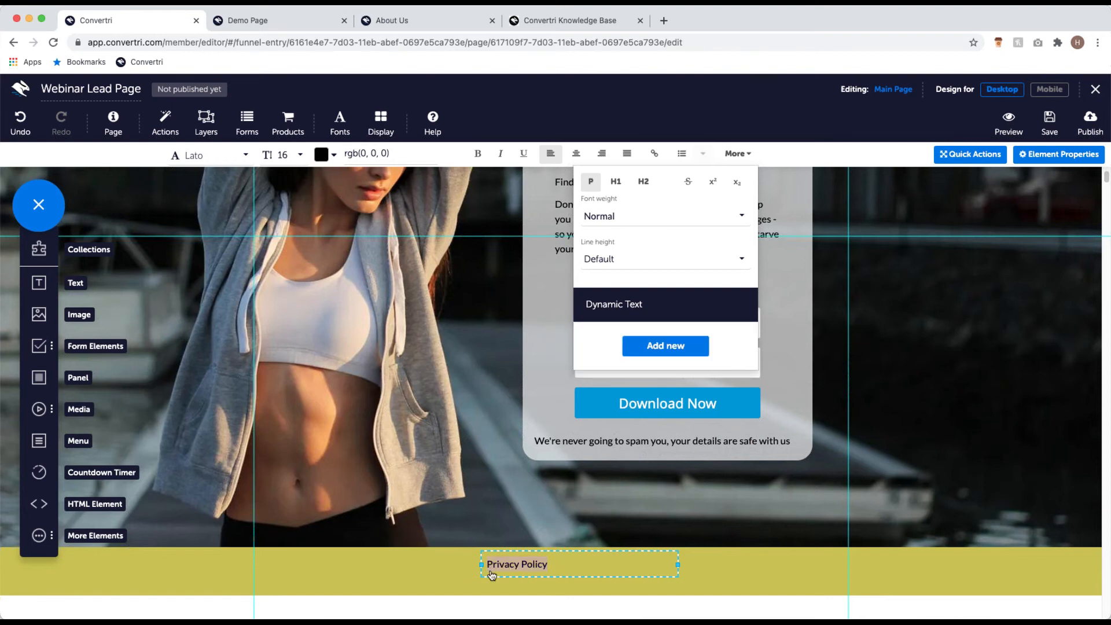
pyautogui.click(735, 154)
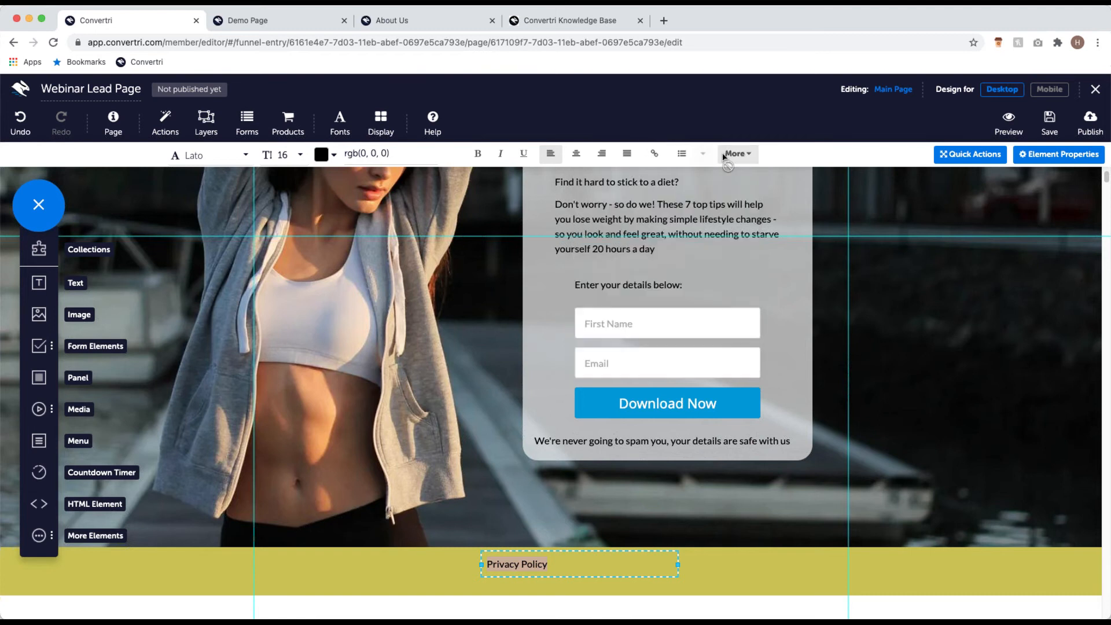
pyautogui.click(652, 156)
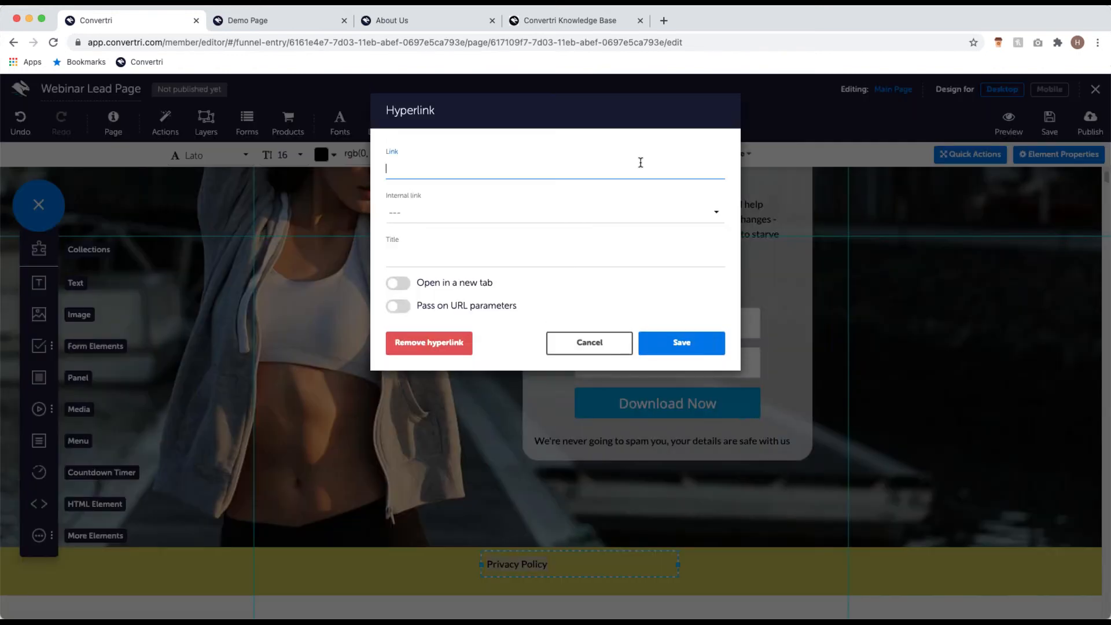
pyautogui.write('https://convertri.com/prova')
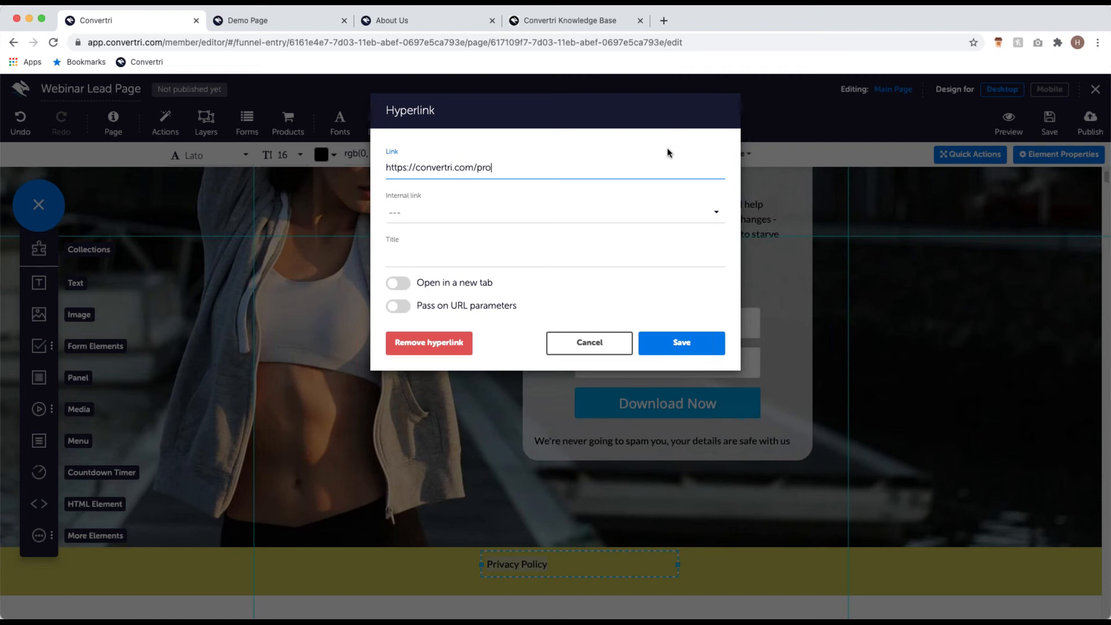
pyautogui.press('BackSpace')
pyautogui.press('BackSpace')
pyautogui.press('BackSpace')
pyautogui.write('ivacypolicy')
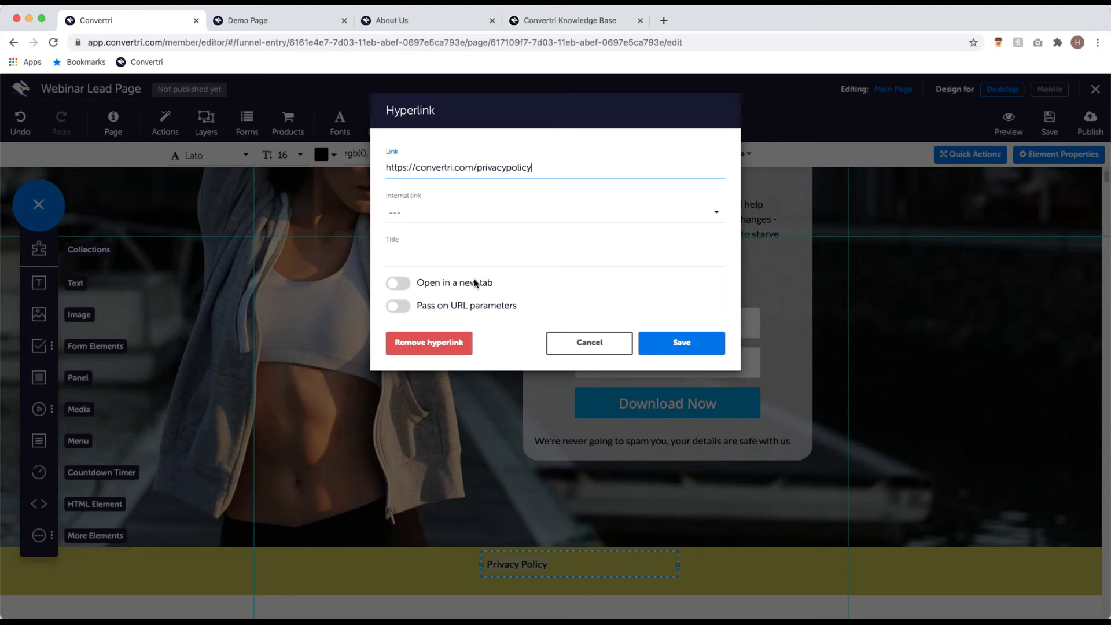
# Step: Set the Privacy Policy hyperlink to open in a new tab and save it
pyautogui.click(397, 285)
pyautogui.click(702, 342)
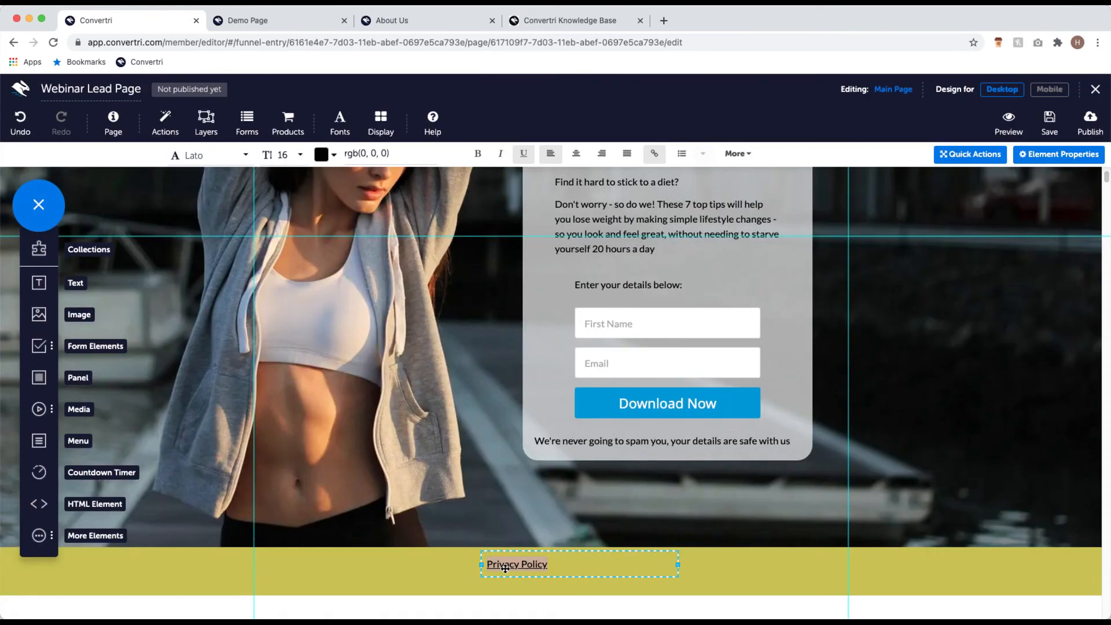
# Step: Centre-align the Privacy Policy text within its text box
pyautogui.click(565, 565)
pyautogui.moveTo(568, 563); pyautogui.dragTo(499, 563)
pyautogui.click(576, 155)
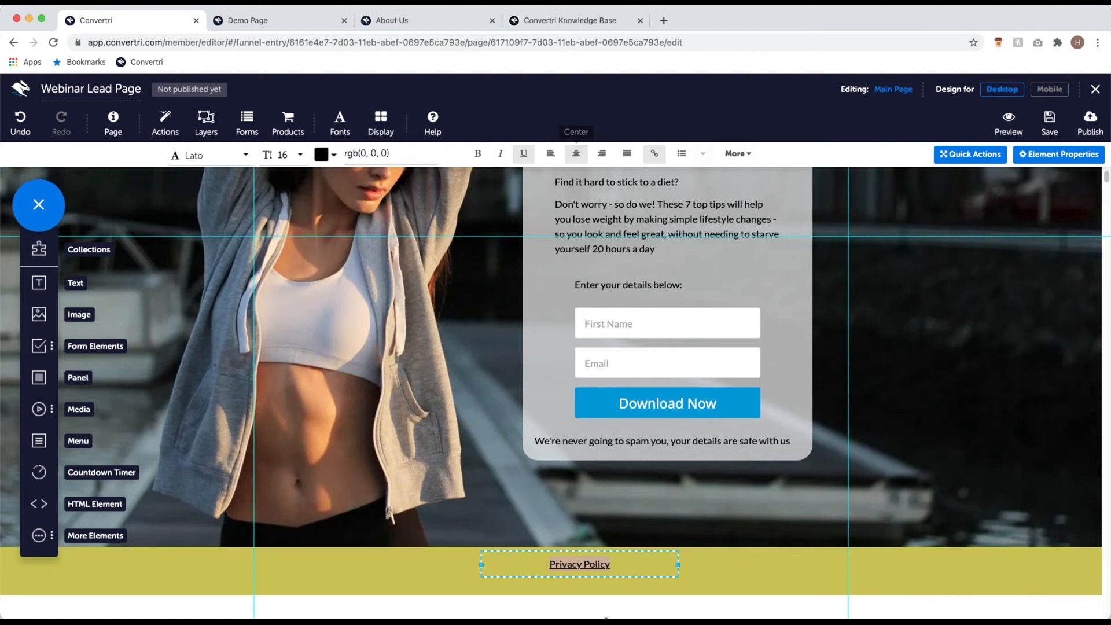
# Step: Align the Privacy Policy element to the page centre in the yellow footer
pyautogui.click(569, 556)
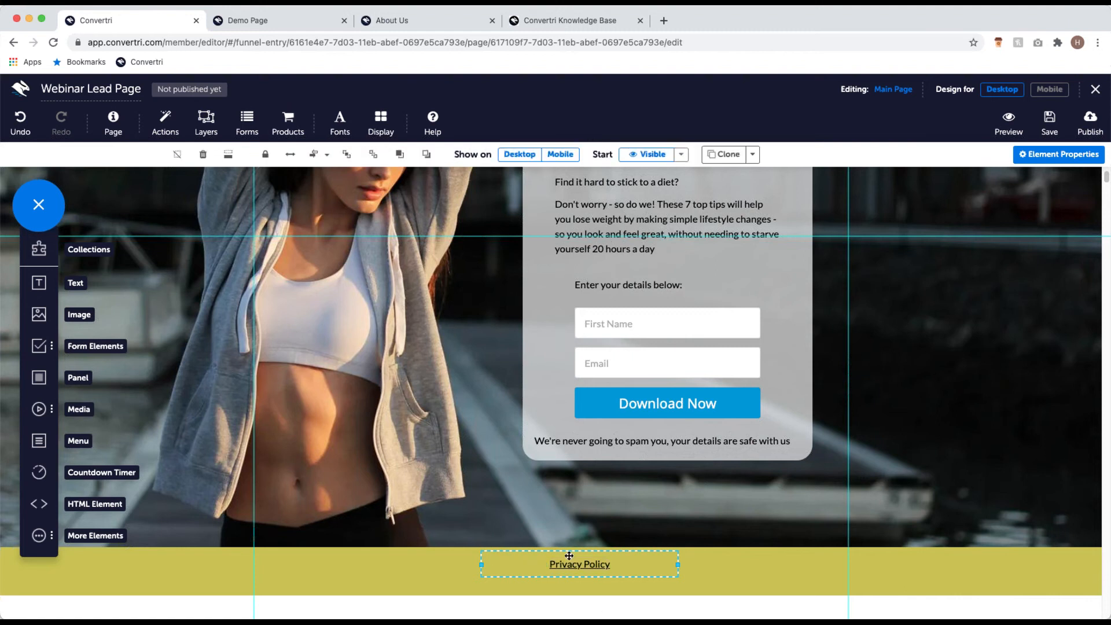
pyautogui.click(328, 155)
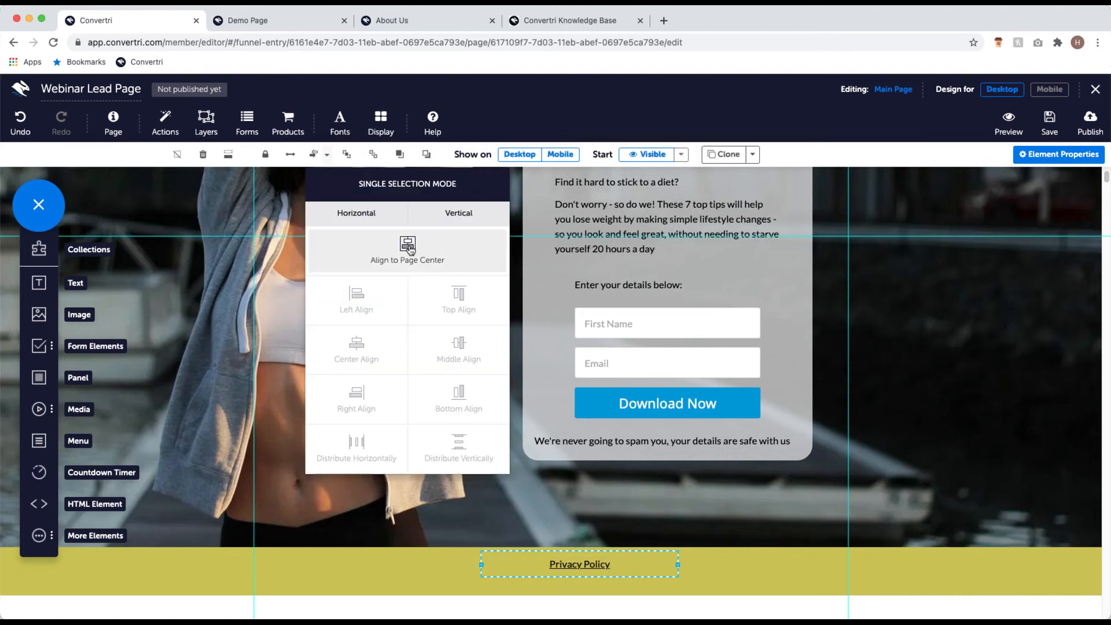
pyautogui.click(408, 246)
pyautogui.click(501, 610)
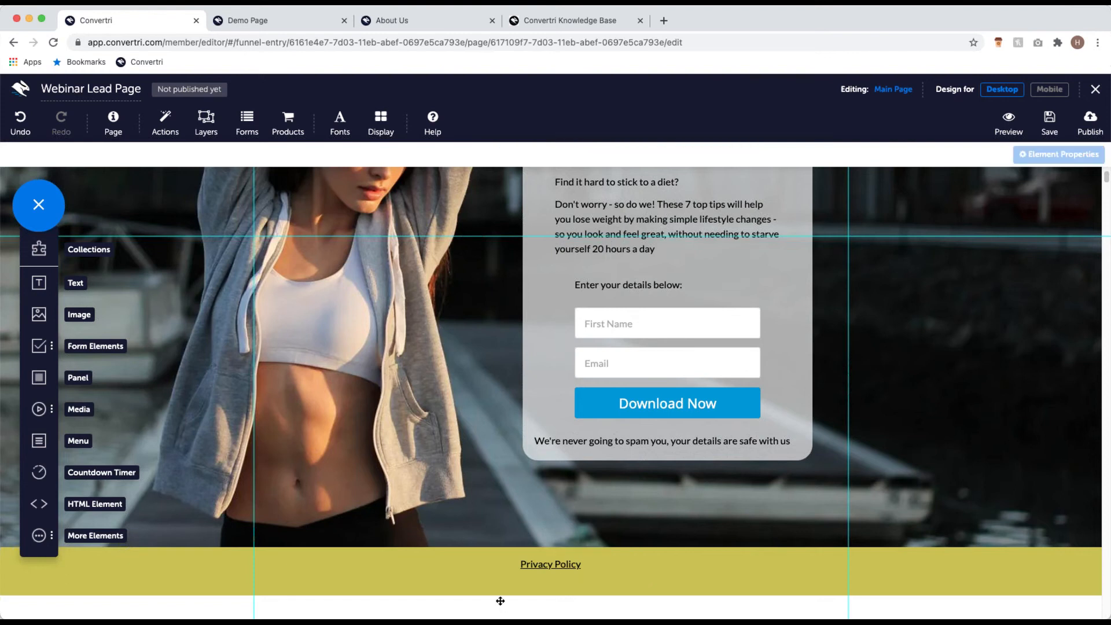
pyautogui.scroll(5, 497, 580)
pyautogui.scroll(5, 499, 567)
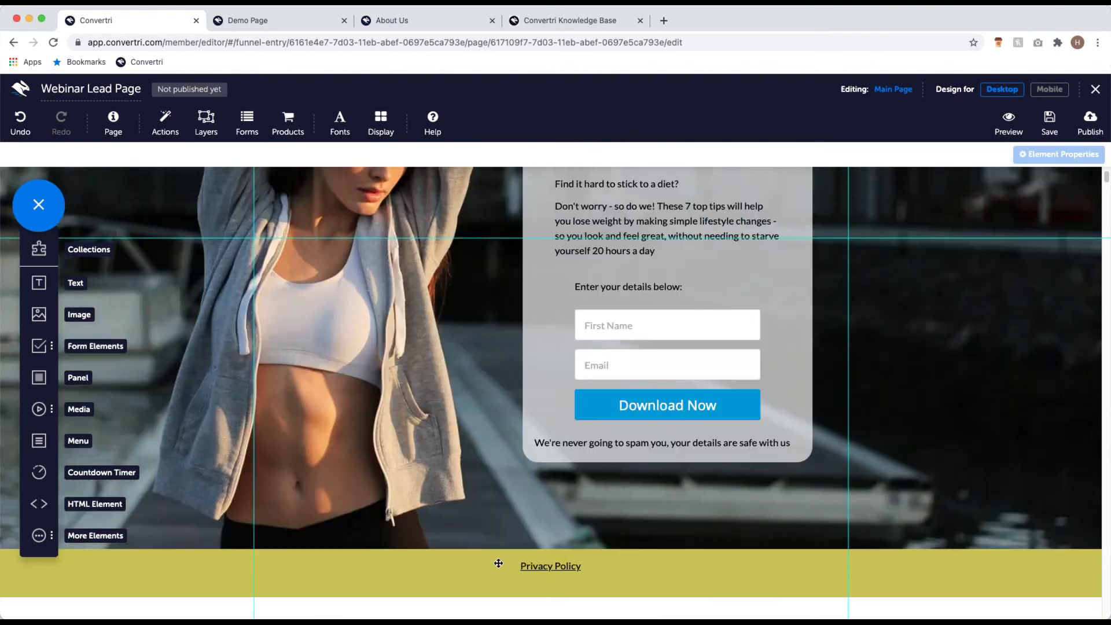
pyautogui.scroll(-1, 498, 563)
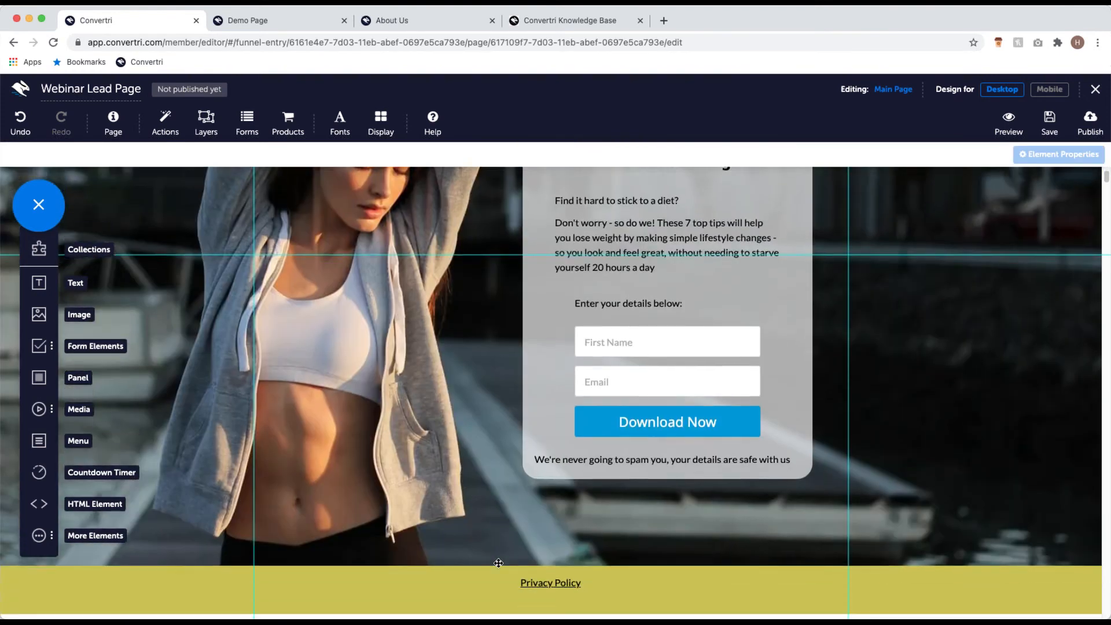
pyautogui.scroll(3, 504, 539)
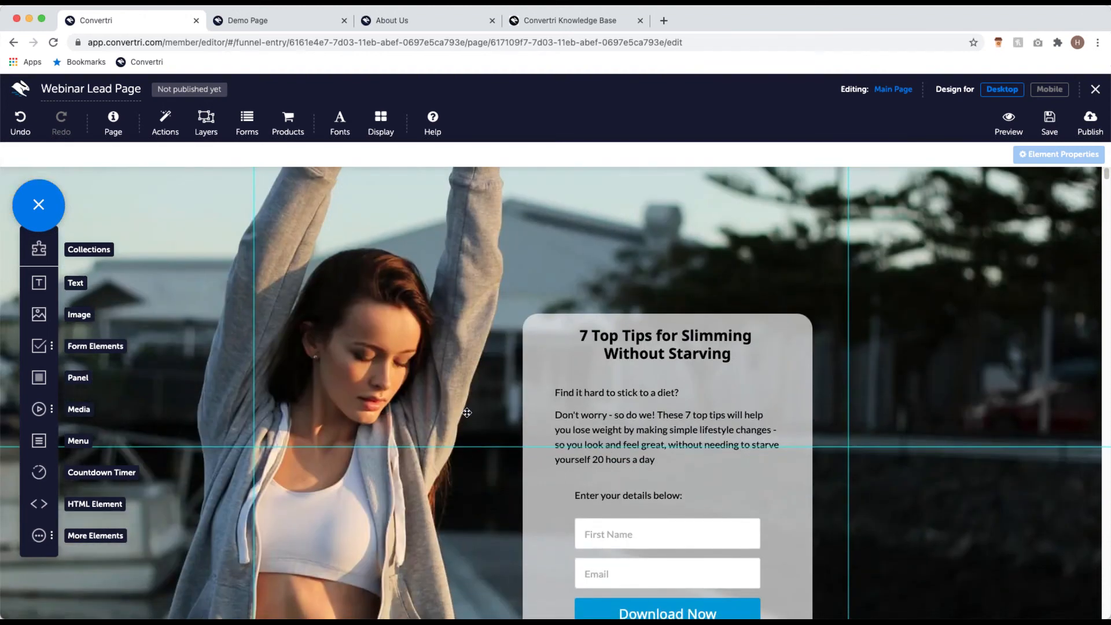
pyautogui.scroll(-2, 504, 429)
pyautogui.scroll(3, 504, 429)
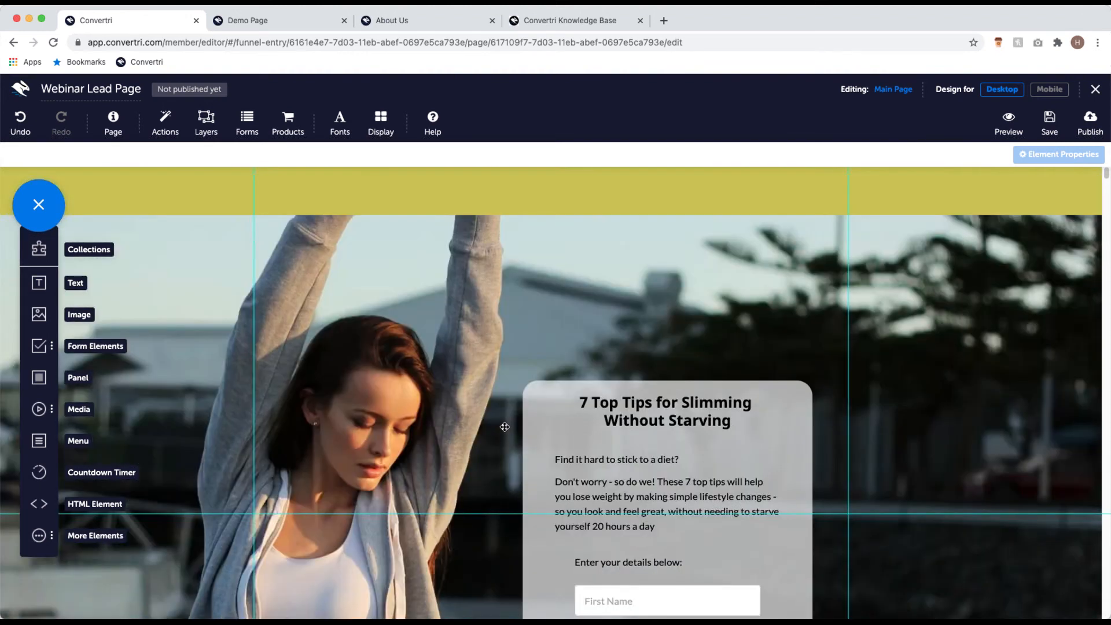
pyautogui.scroll(-1, 505, 429)
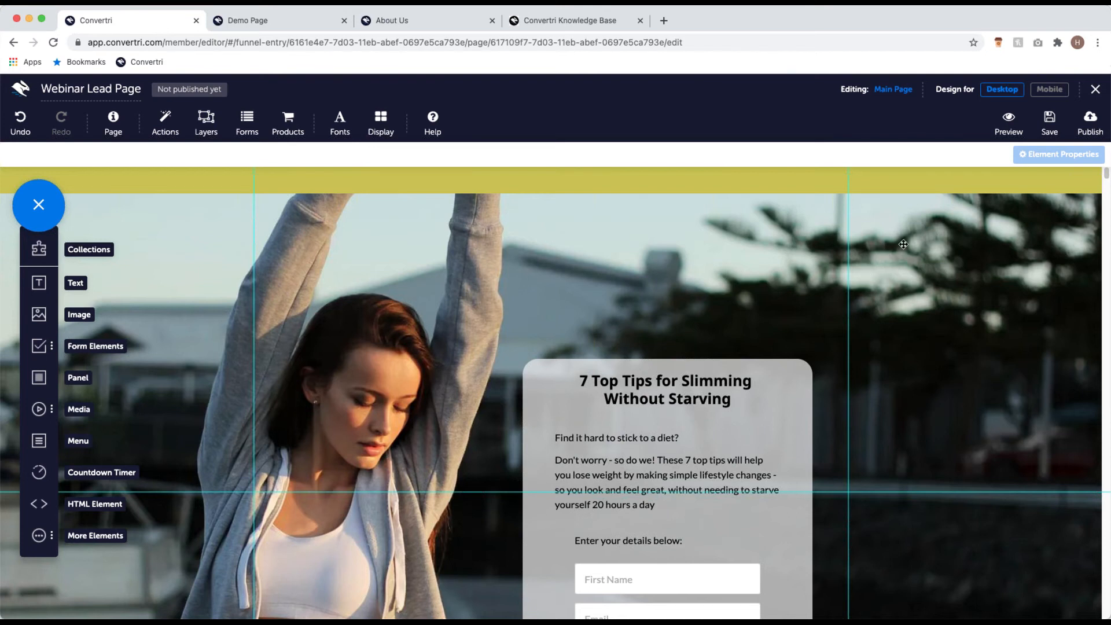
# Step: Switch the Webinar Lead Page to its Mobile design view and scroll through the stacked layout
pyautogui.click(1045, 94)
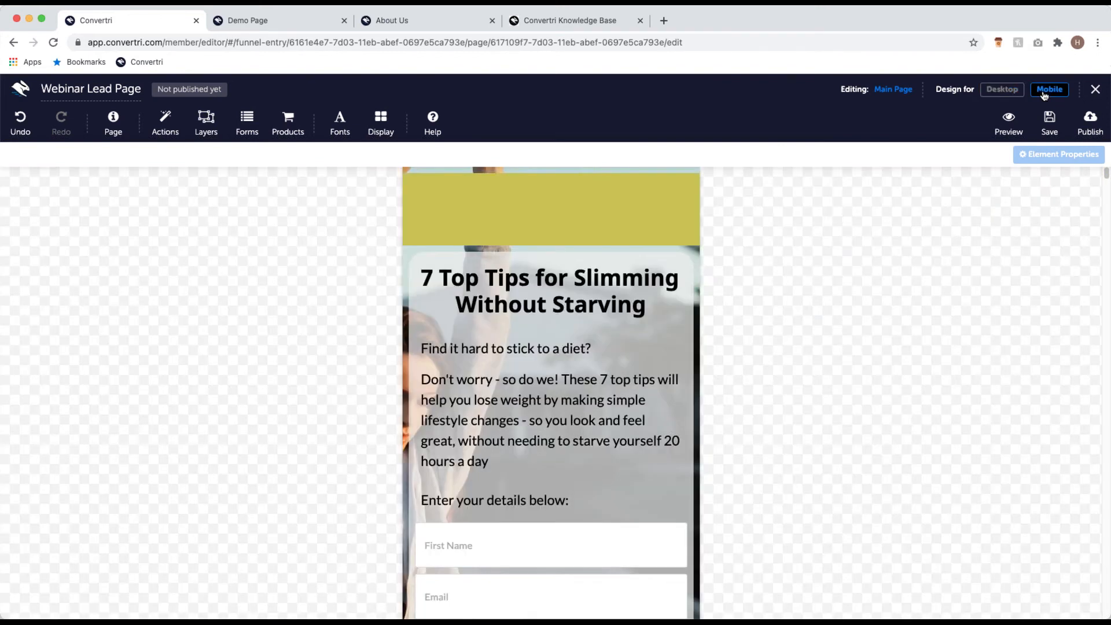
pyautogui.scroll(-5, 908, 240)
pyautogui.scroll(4, 908, 244)
pyautogui.scroll(-5, 806, 305)
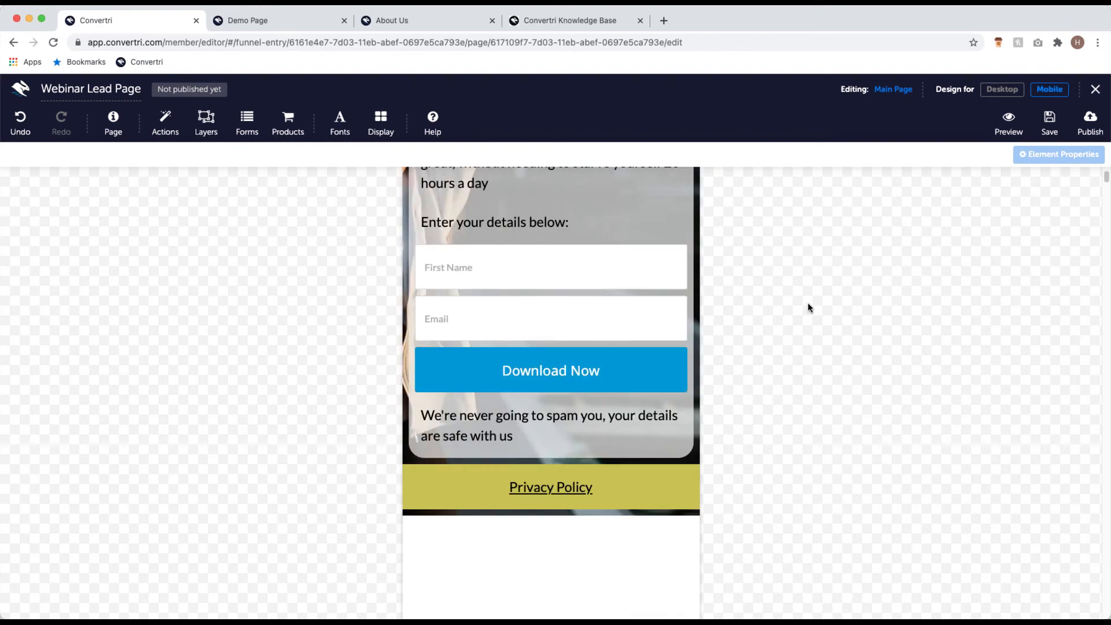
pyautogui.scroll(5, 809, 305)
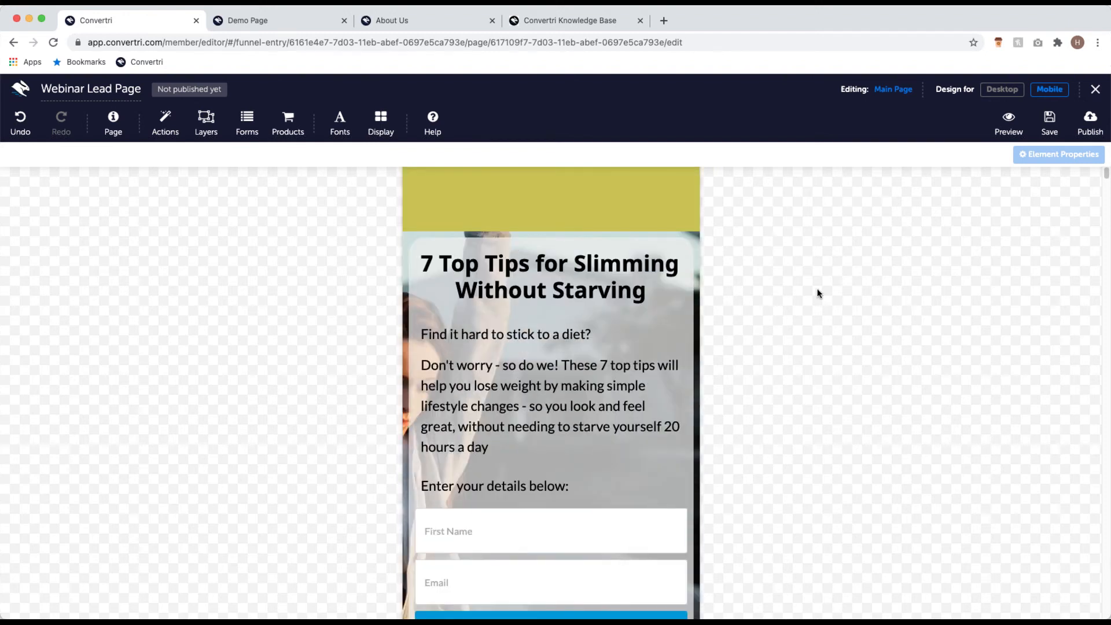
pyautogui.scroll(-4, 784, 326)
pyautogui.scroll(-1, 785, 326)
pyautogui.scroll(5, 787, 325)
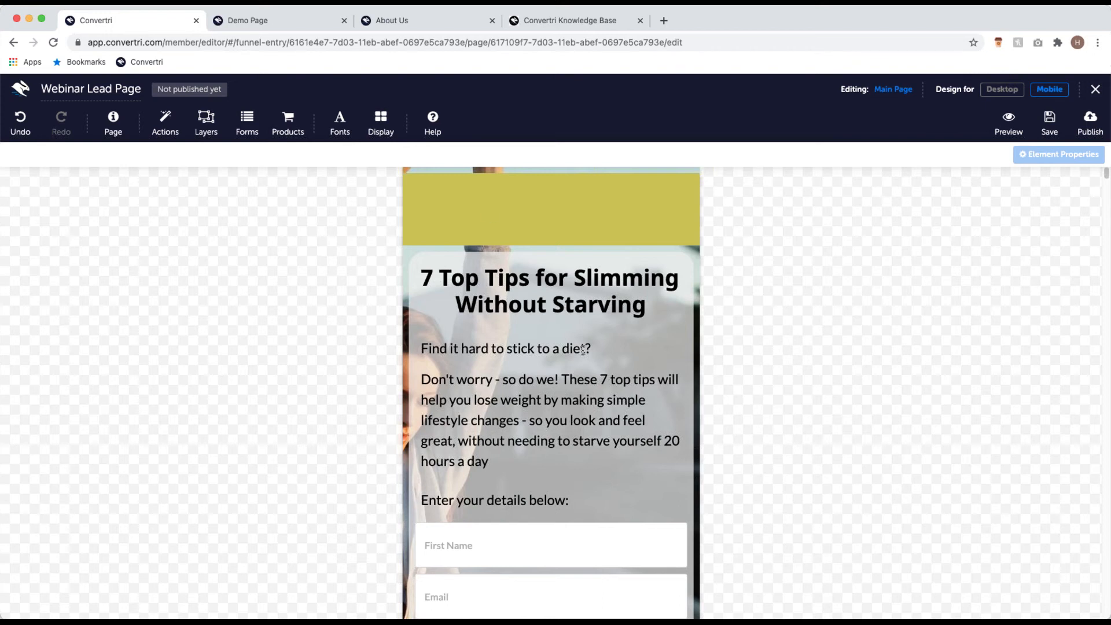
# Step: On mobile, drag the headline, paragraph and First Name field upward, then toggle Desktop and back
pyautogui.click(578, 318)
pyautogui.moveTo(578, 323); pyautogui.dragTo(572, 209)
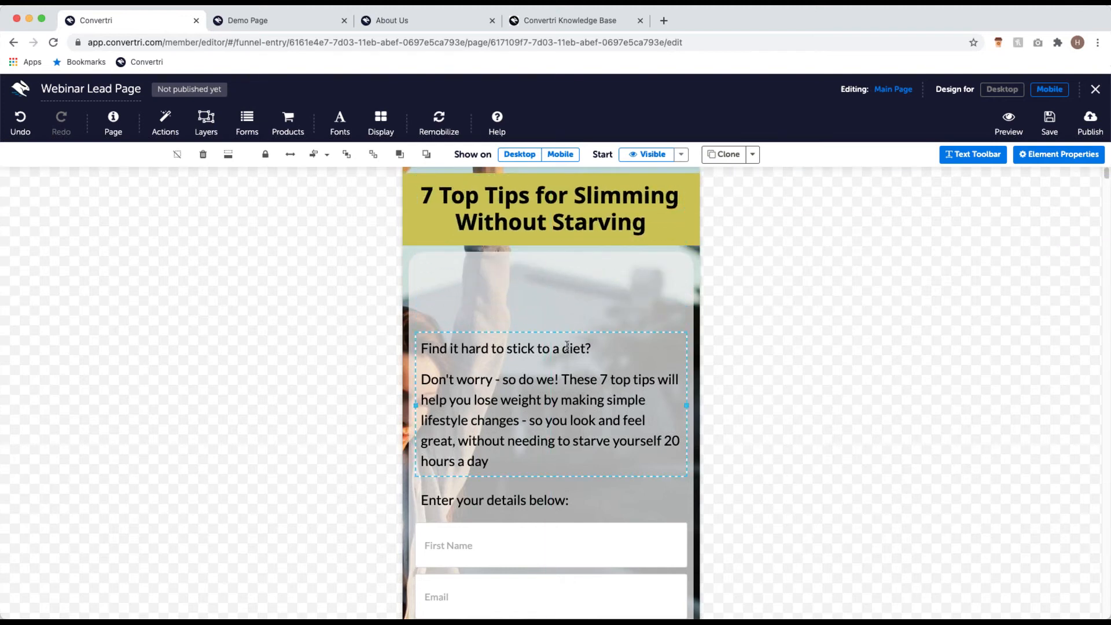
pyautogui.moveTo(569, 331); pyautogui.dragTo(554, 269)
pyautogui.moveTo(503, 545); pyautogui.dragTo(498, 449)
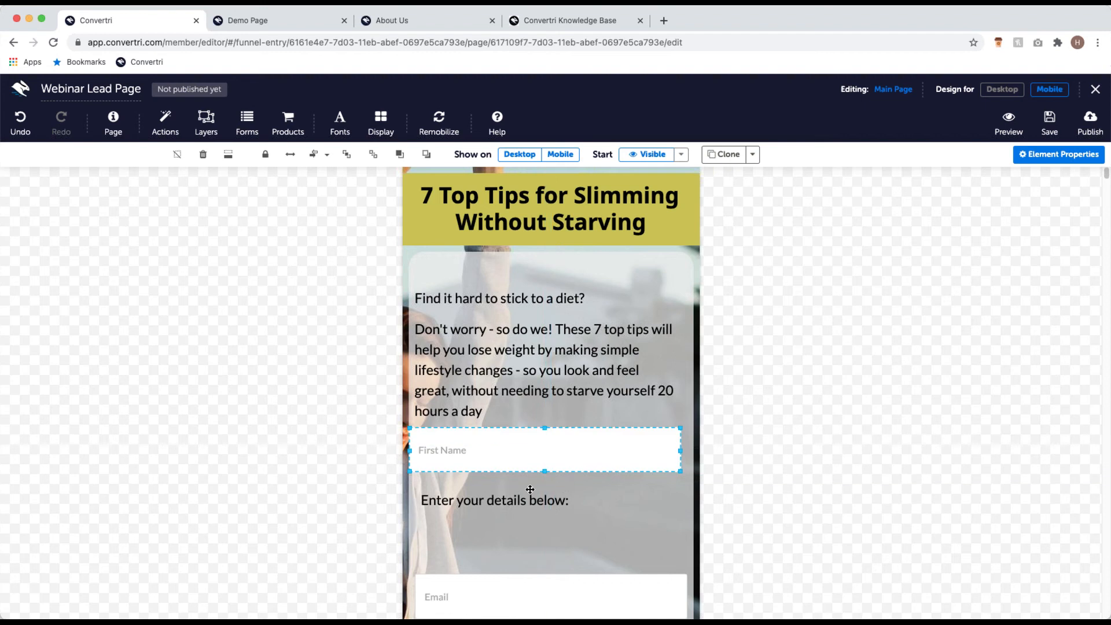
pyautogui.click(510, 527)
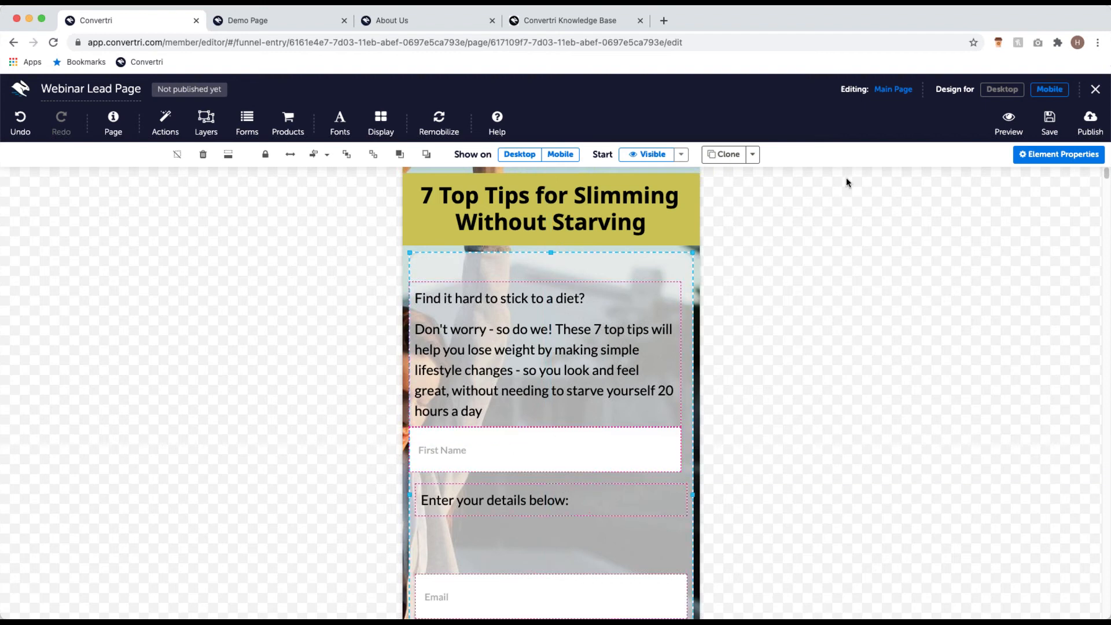
pyautogui.click(1001, 90)
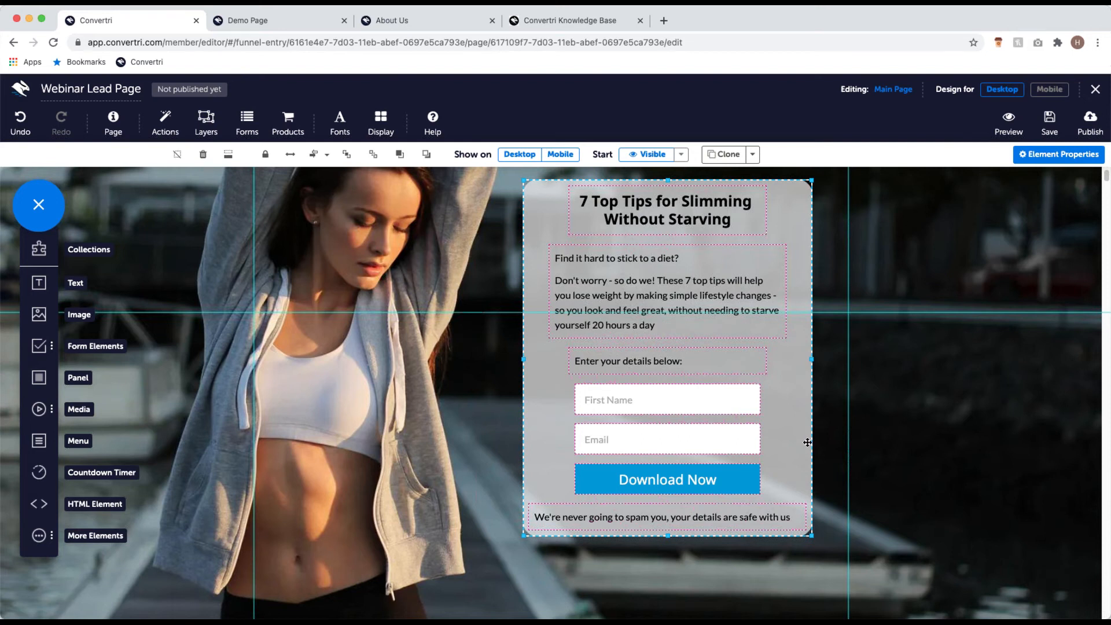
pyautogui.scroll(3, 807, 443)
pyautogui.click(1050, 89)
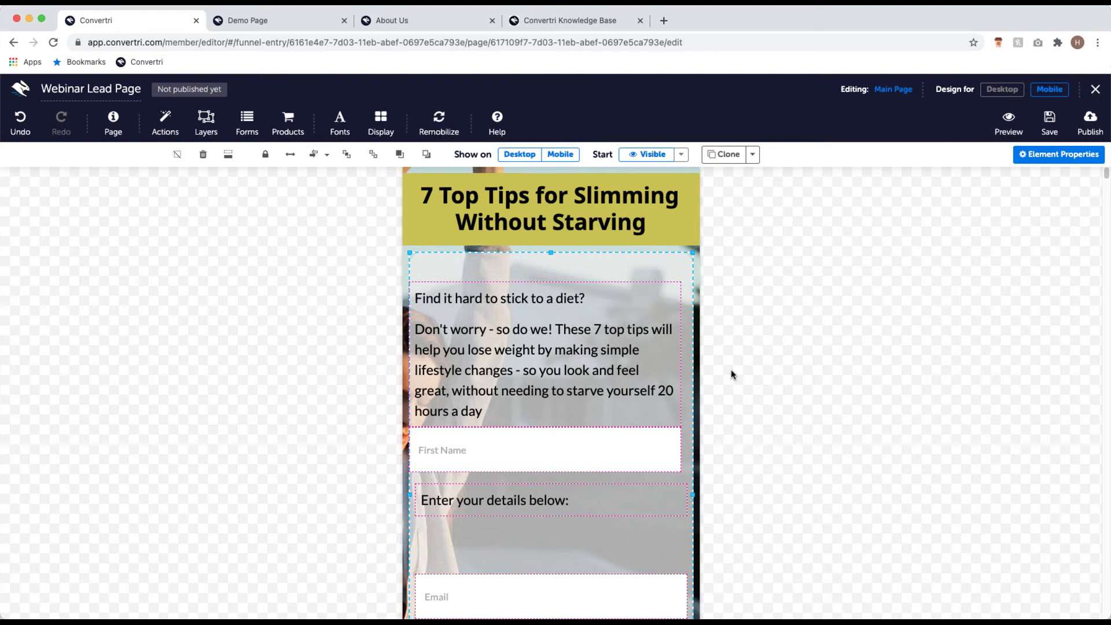
# Step: Re-run Remobilize to regenerate the mobile layout and scroll to check the restored stack
pyautogui.click(427, 117)
pyautogui.click(435, 152)
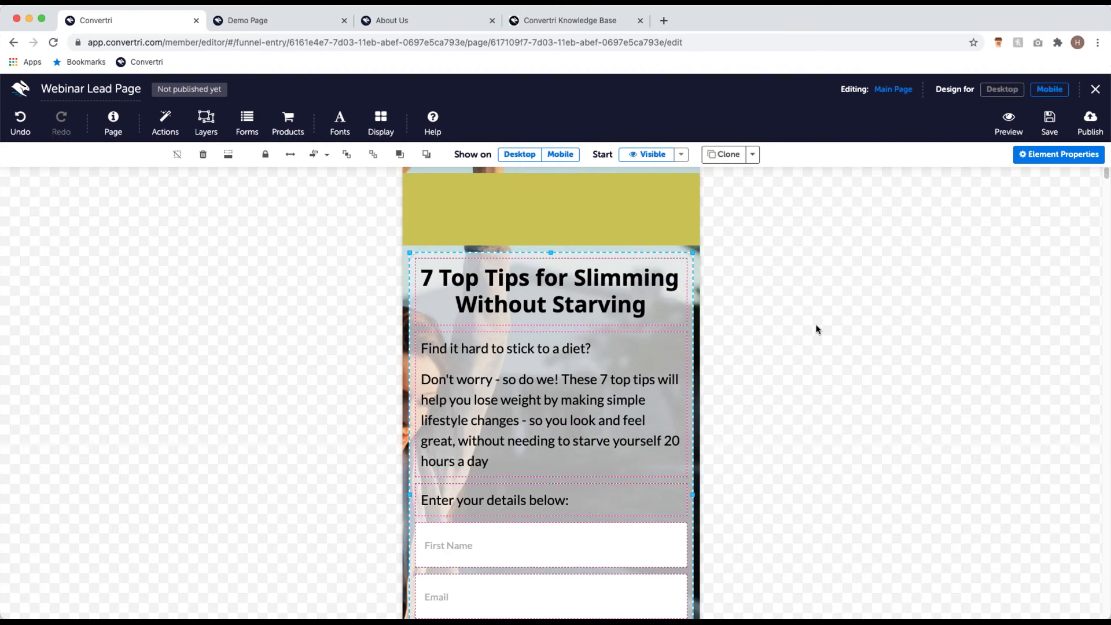
pyautogui.scroll(-5, 632, 313)
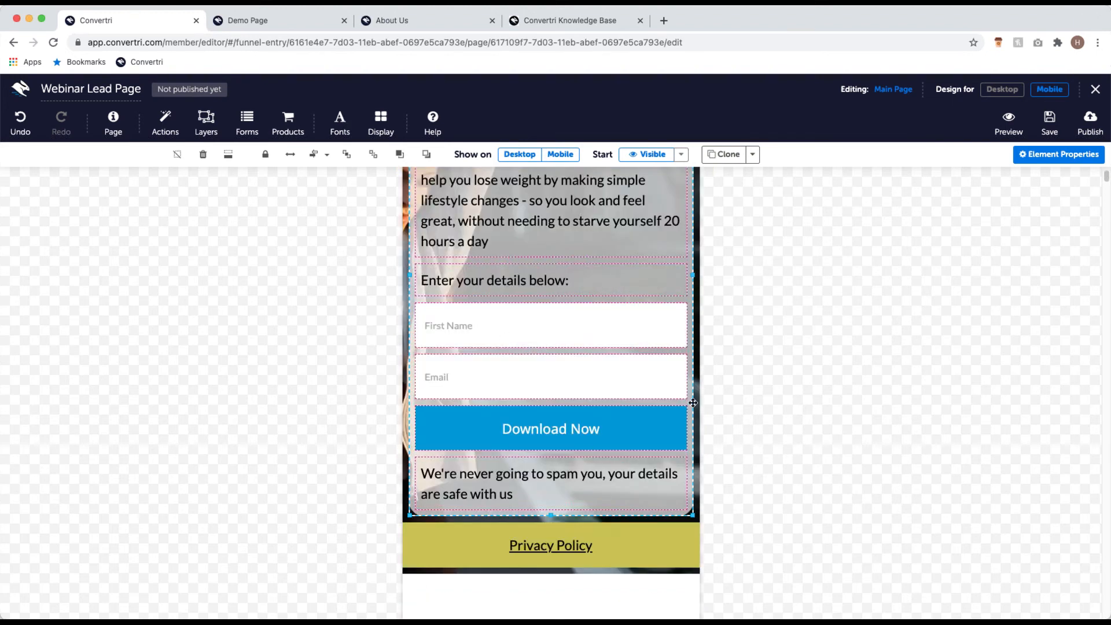
pyautogui.scroll(5, 718, 382)
pyautogui.scroll(-3, 724, 348)
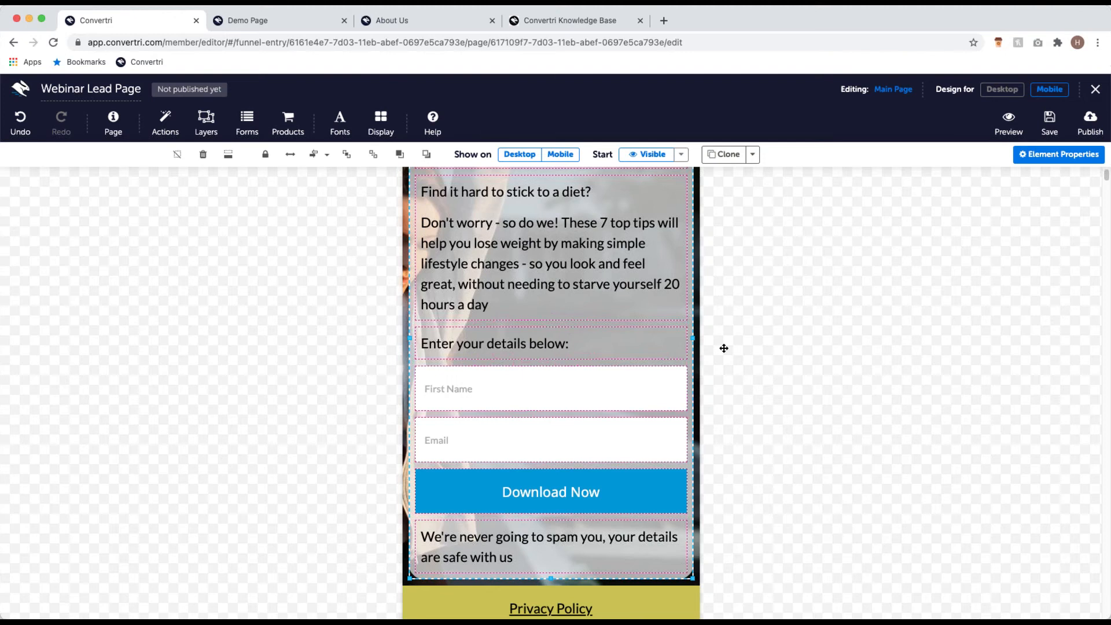
# Step: Save the Webinar Lead Page and return to the Webinar funnel's page list
pyautogui.click(1047, 124)
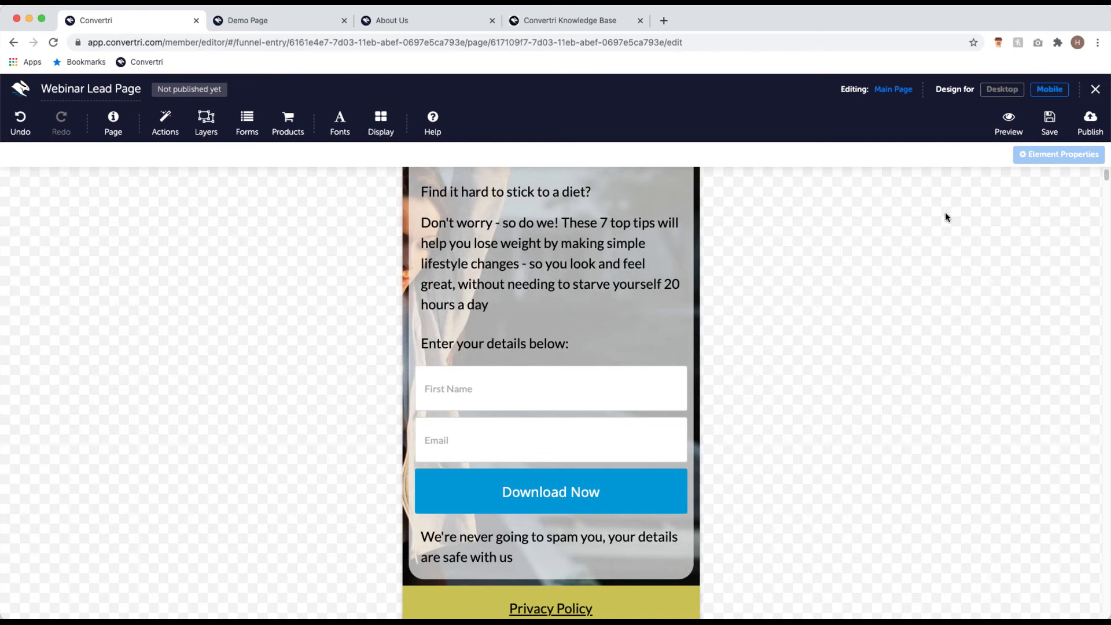
pyautogui.click(1094, 92)
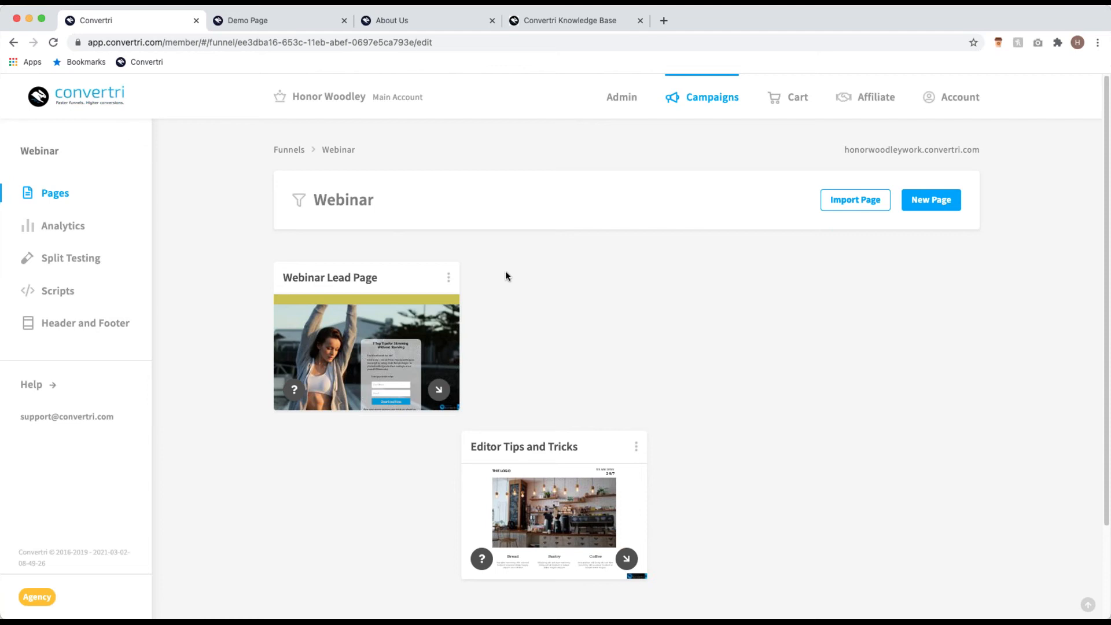
# Step: Clone the Webinar Lead Page through More > Actions as a new page named 'Webinar Thank You'
pyautogui.click(449, 278)
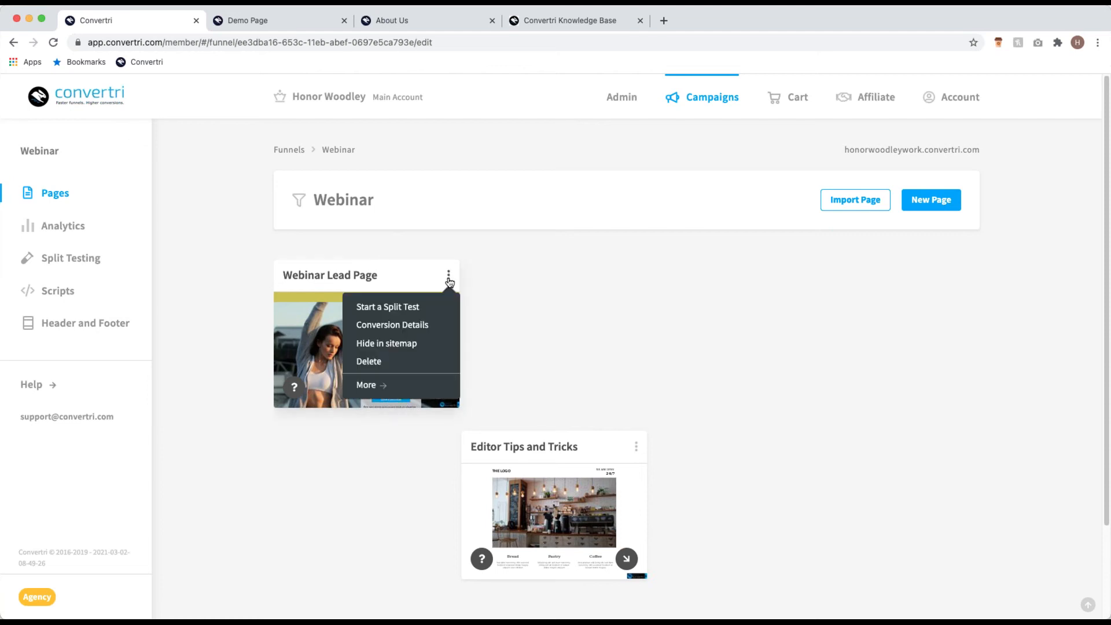
pyautogui.click(367, 386)
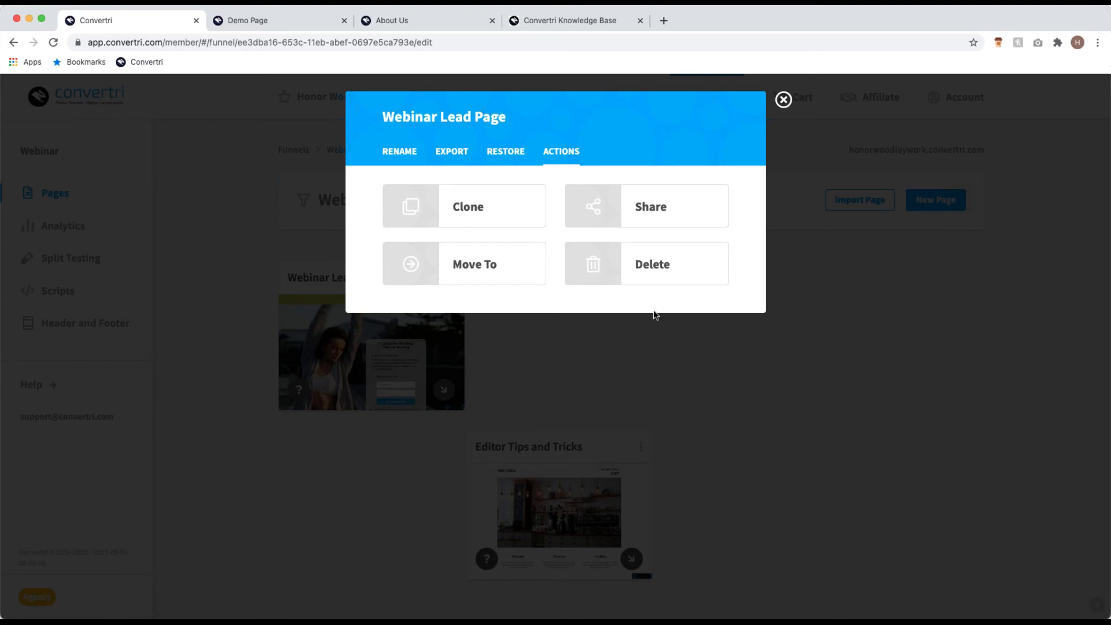
pyautogui.click(496, 199)
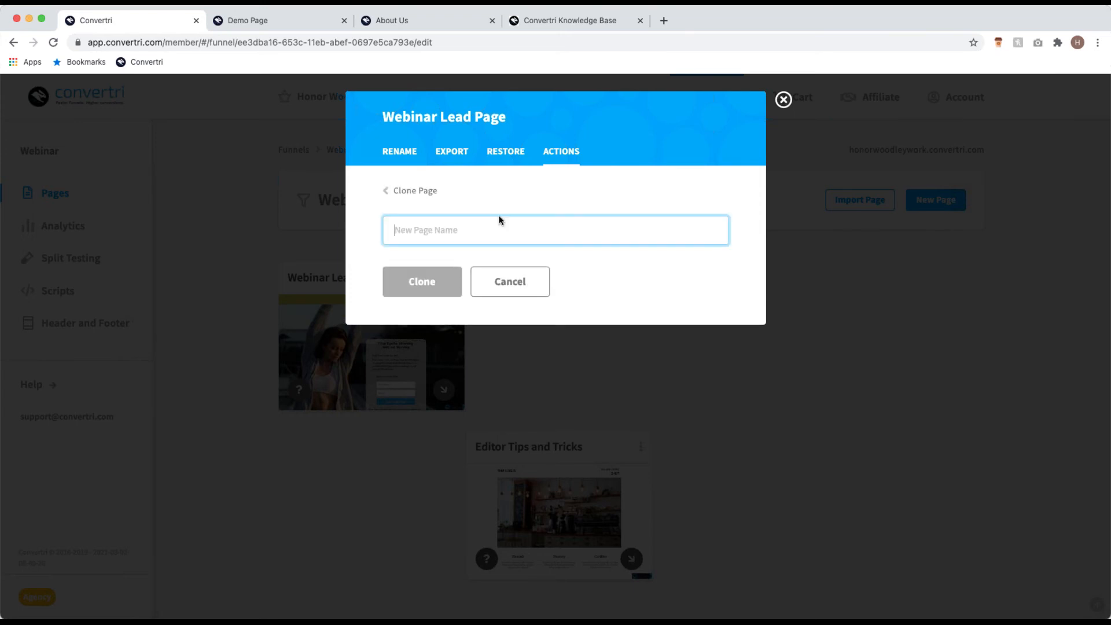
pyautogui.write('Webinar Than')
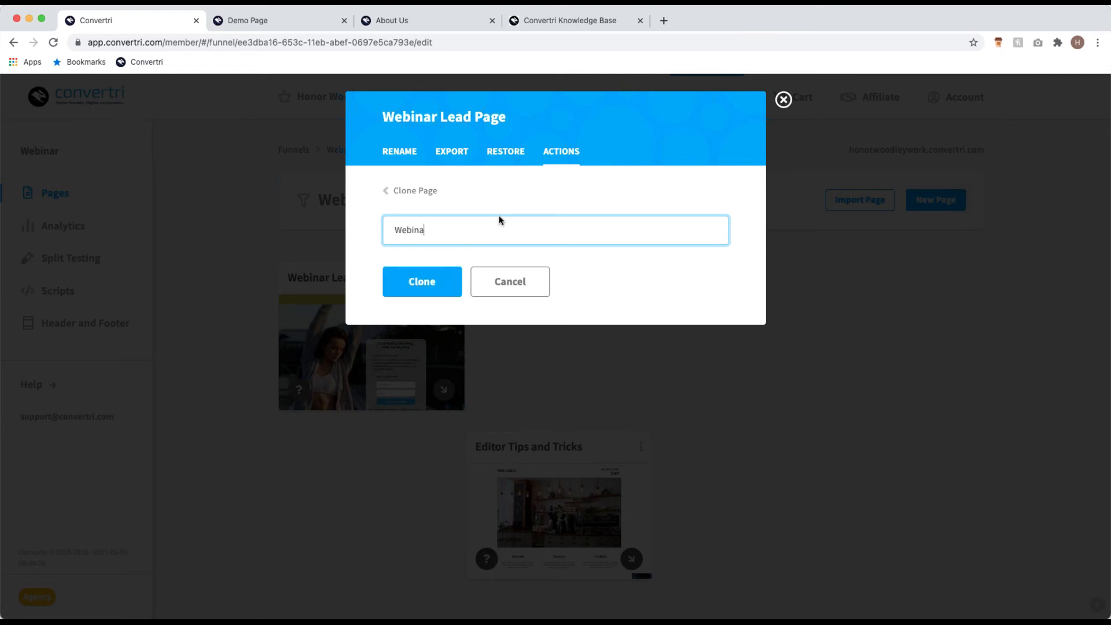
pyautogui.write('k You')
pyautogui.click(442, 273)
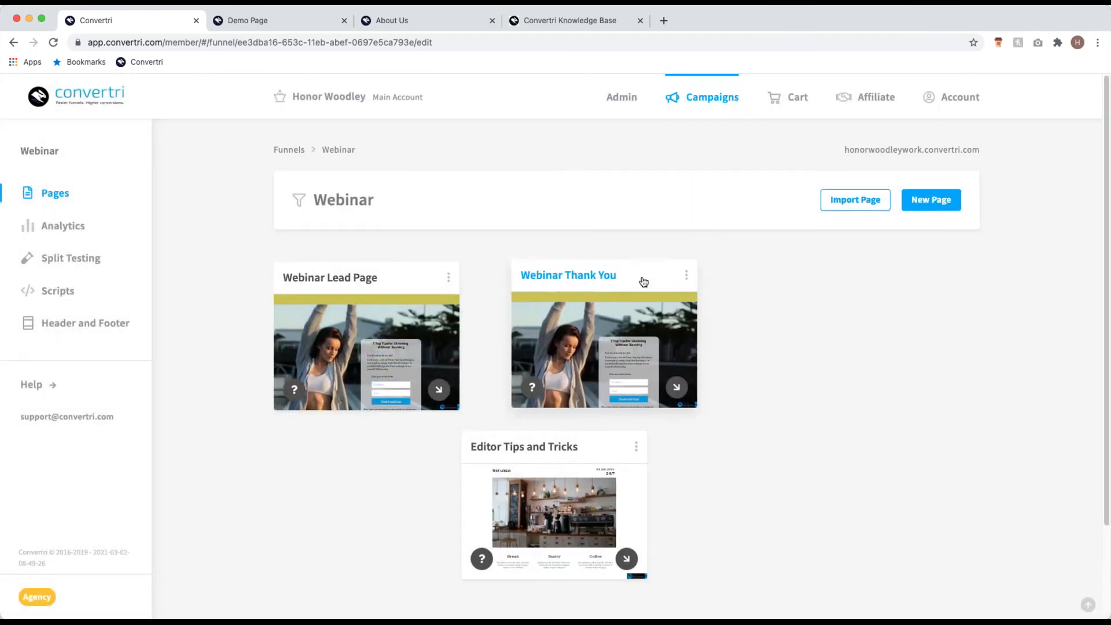
# Step: Drag the Webinar Thank You card to the right in the funnel's page layout
pyautogui.moveTo(630, 283); pyautogui.dragTo(704, 281)
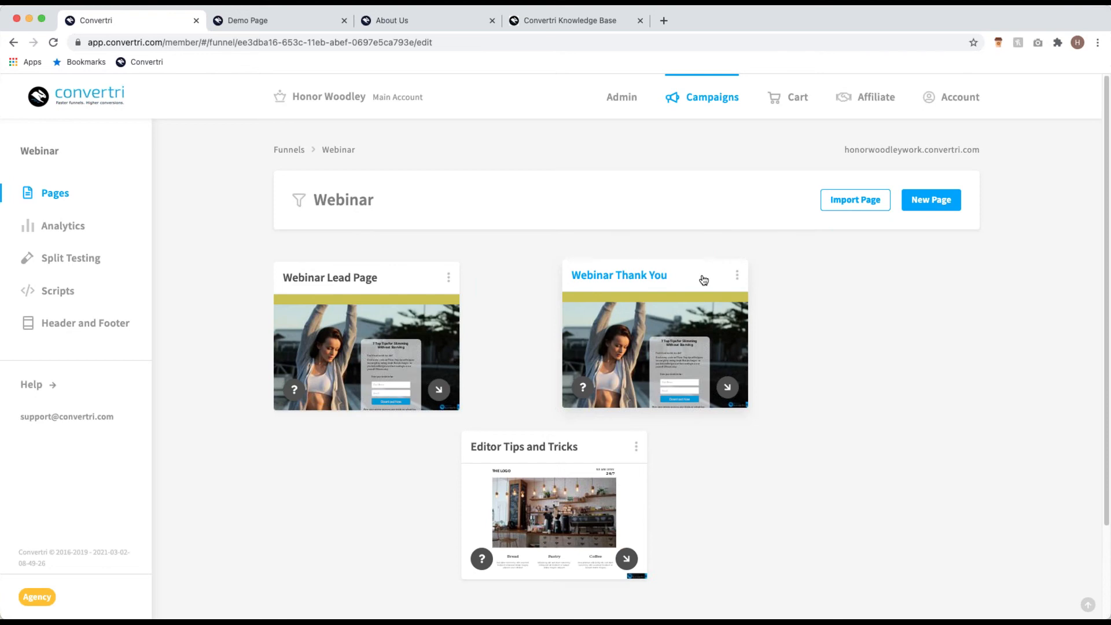
pyautogui.moveTo(640, 356)
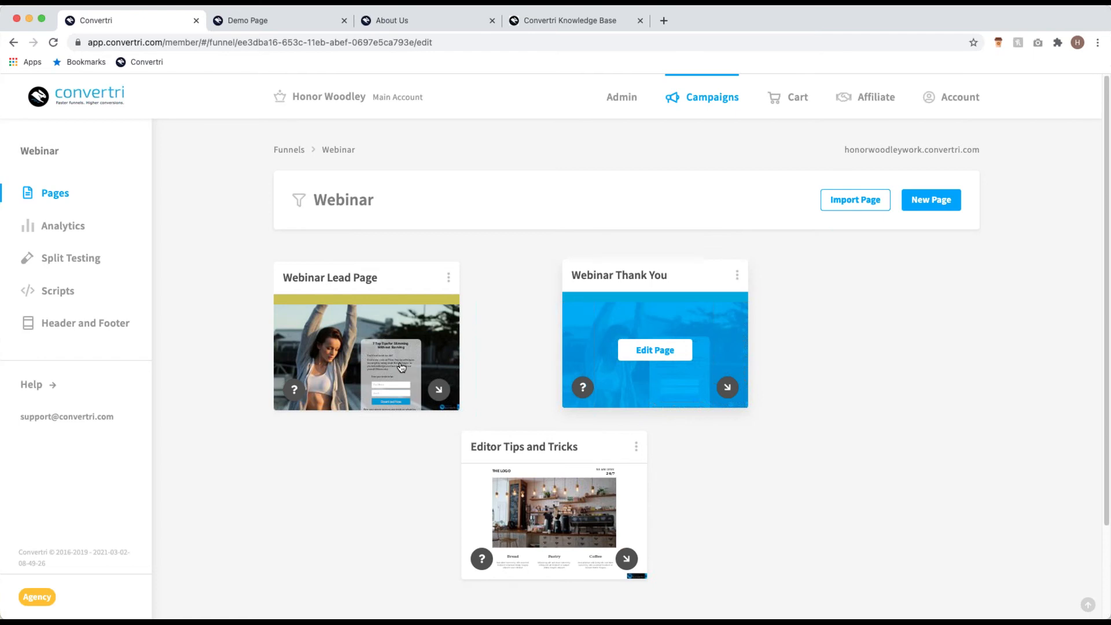
# Step: Open Webinar Thank You and replace both intro paragraphs with 'Click below to get your free guide on seven top tips for slimming without starving'
pyautogui.click(689, 352)
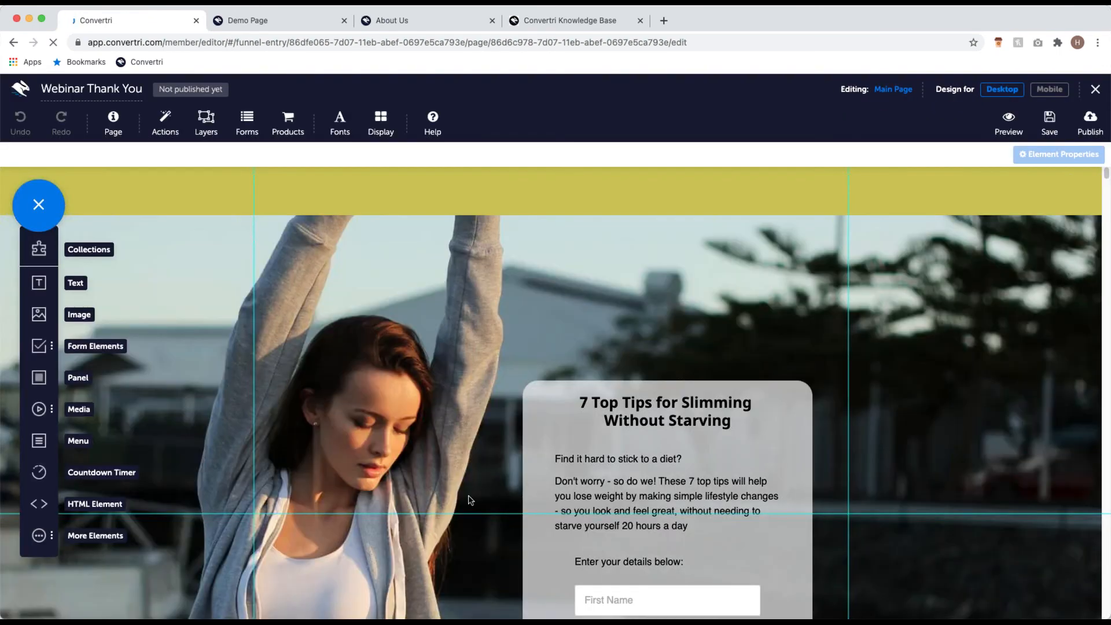
pyautogui.scroll(-3, 661, 408)
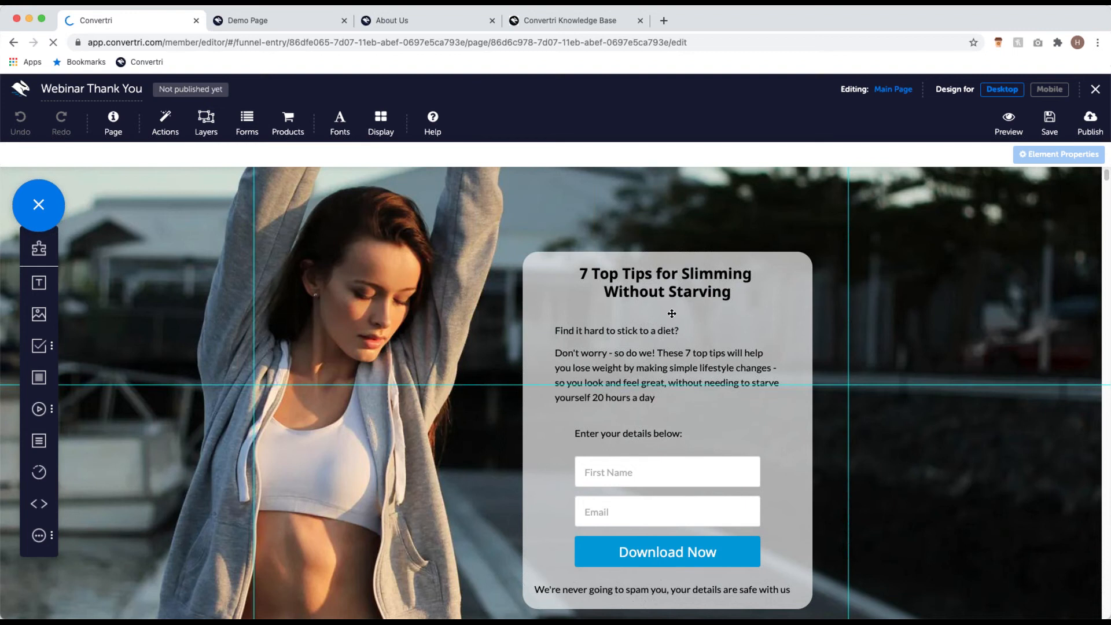
pyautogui.click(613, 367)
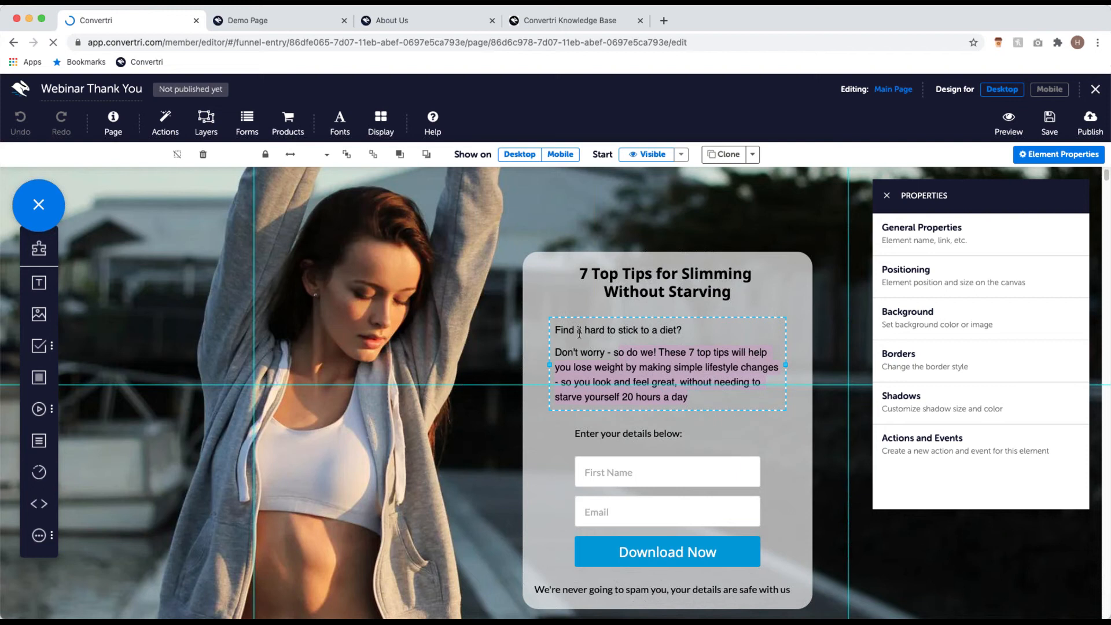
pyautogui.press('BackSpace')
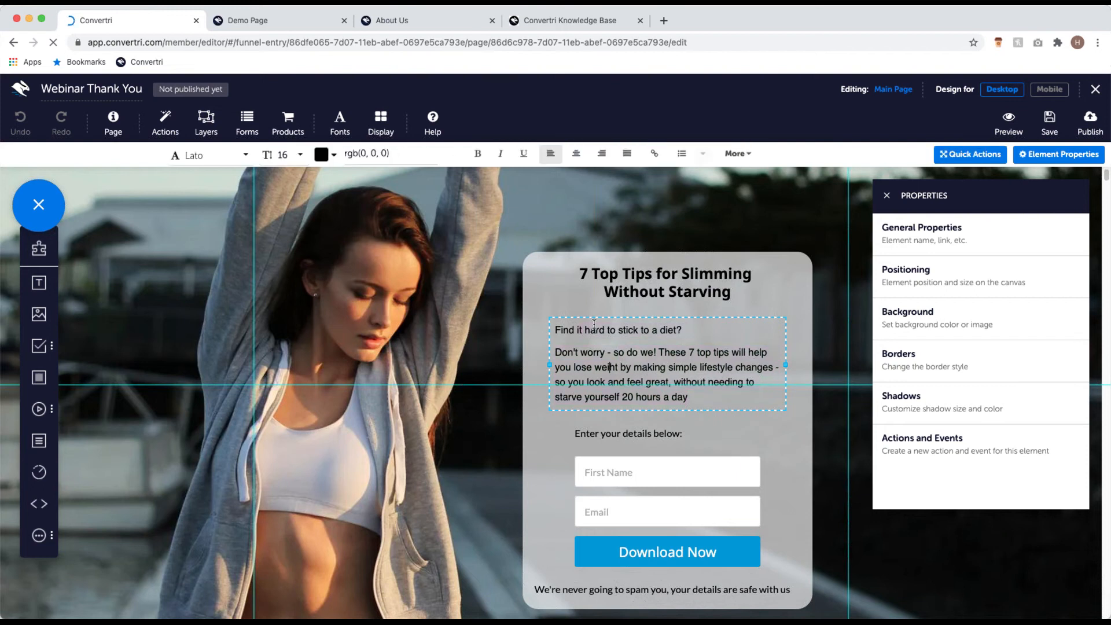
pyautogui.moveTo(705, 403); pyautogui.dragTo(553, 332)
pyautogui.press('BackSpace')
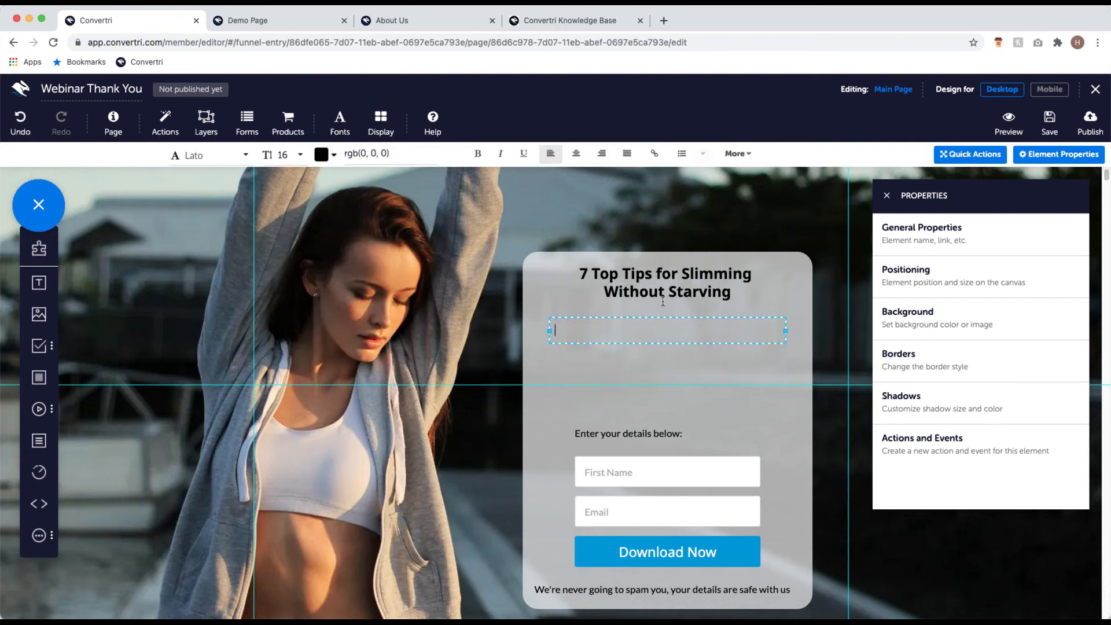
pyautogui.write('Click below to get your free guide on')
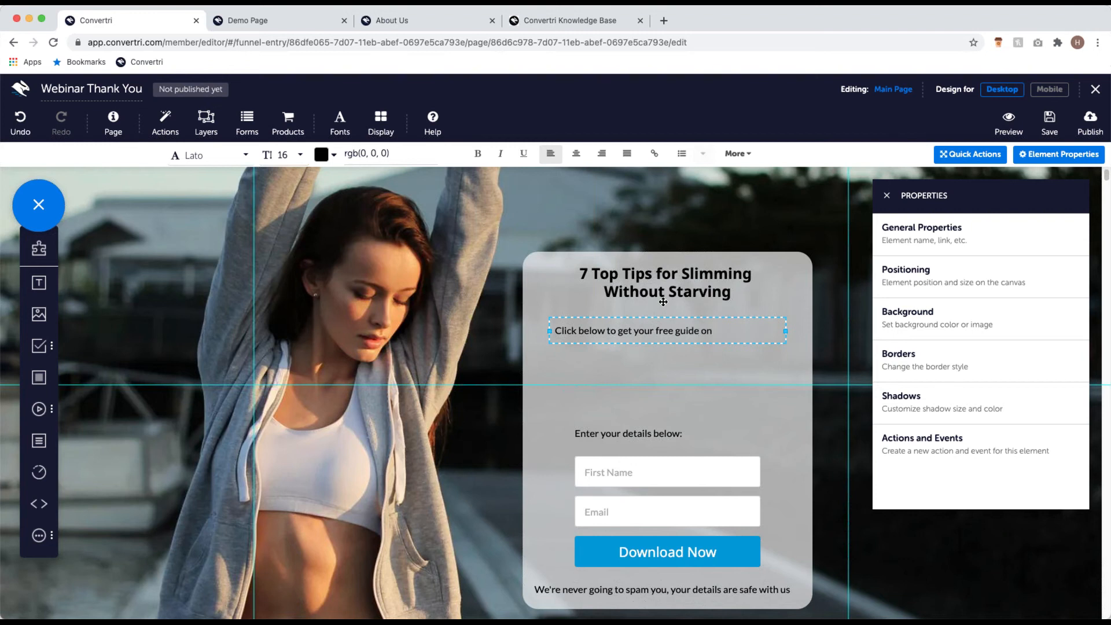
pyautogui.write(' seven top t')
pyautogui.write('ips for slimming')
pyautogui.write(' w')
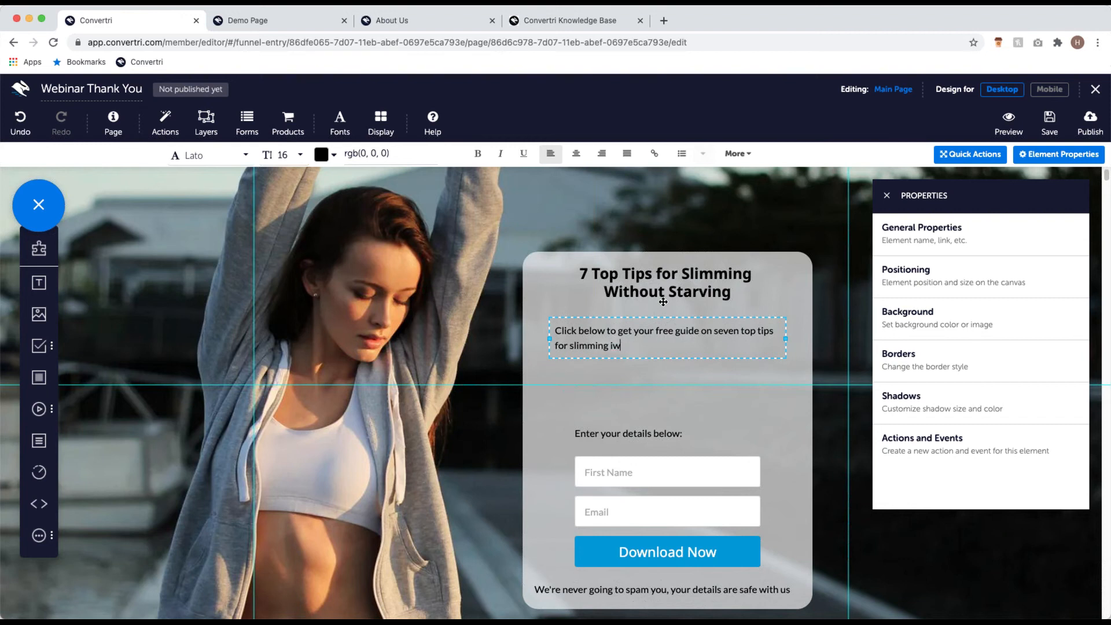
pyautogui.write('ithout starving')
# Step: Delete the 'Enter your details below:' label, First Name and Email fields, and the no-spam disclaimer
pyautogui.click(623, 431)
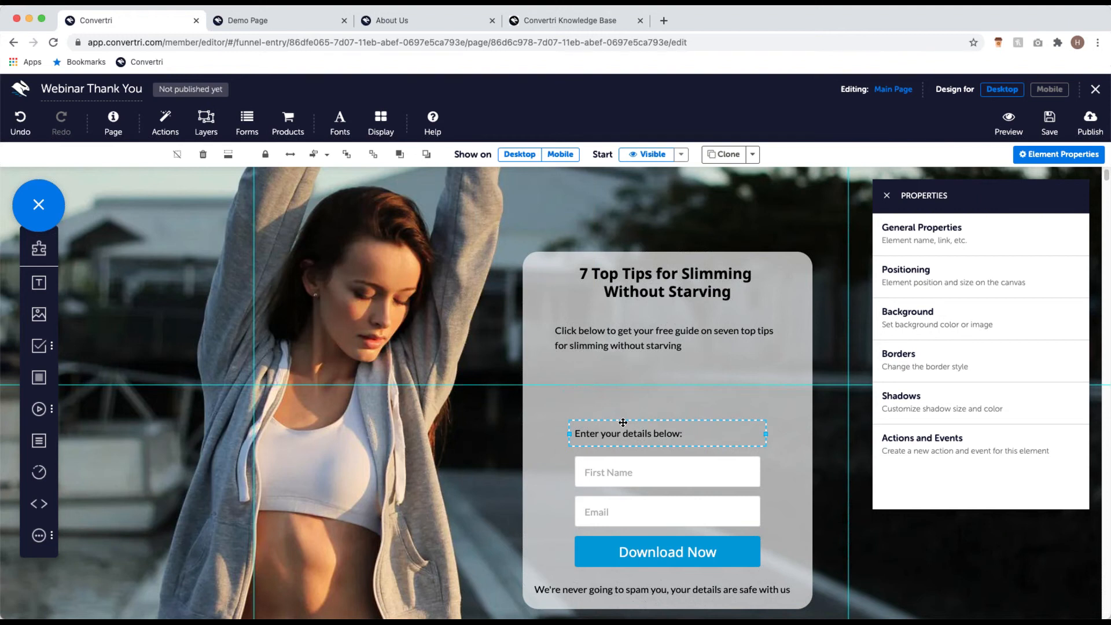
pyautogui.press('Delete')
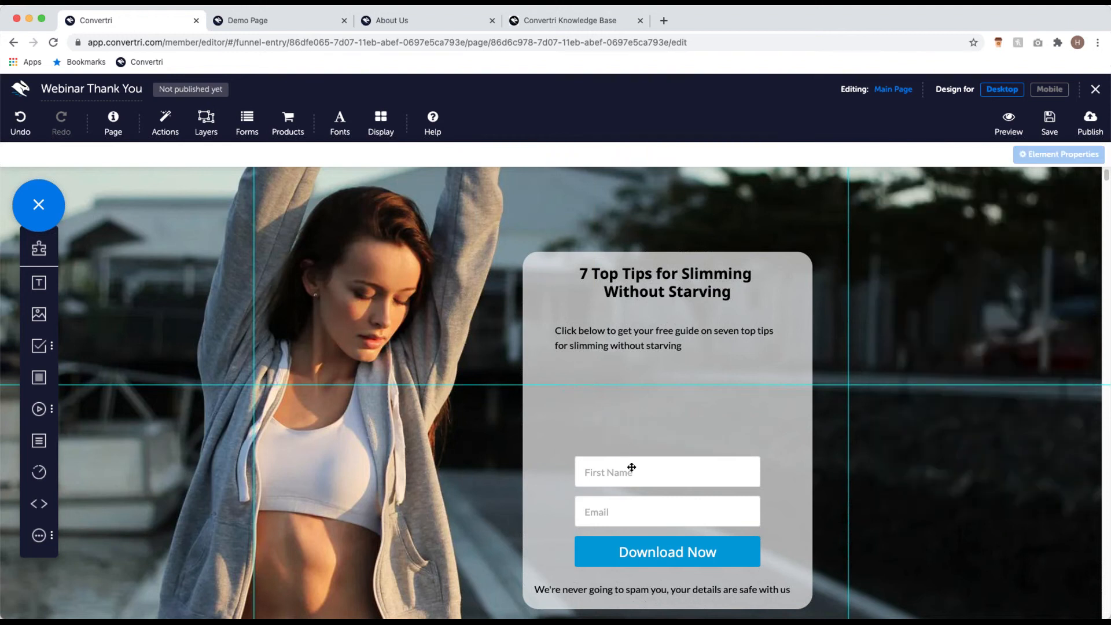
pyautogui.click(630, 471)
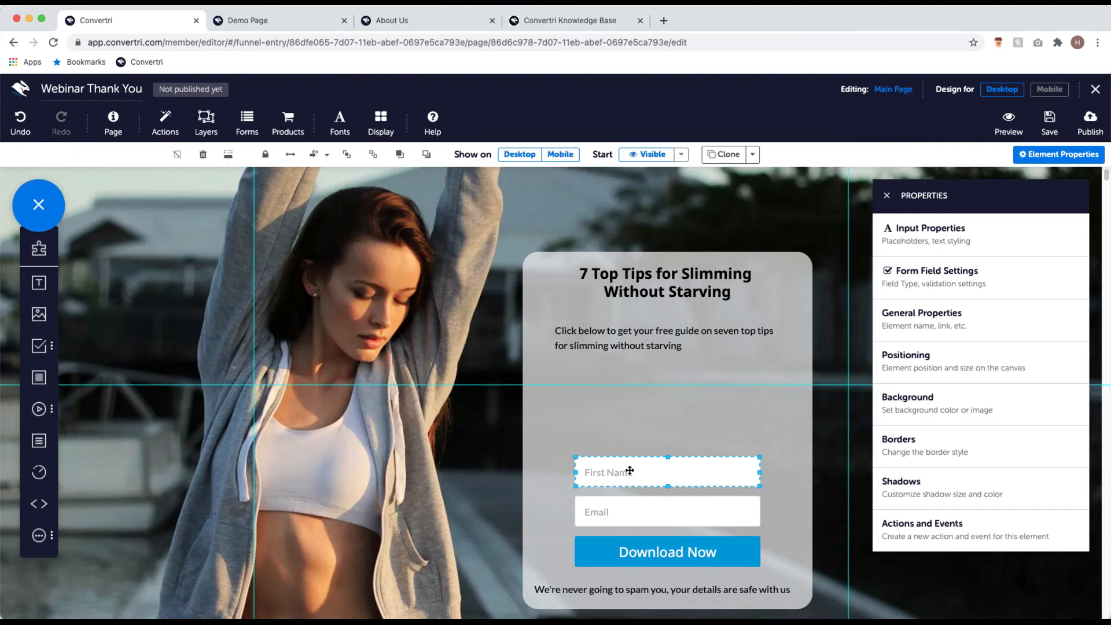
pyautogui.press('Delete')
pyautogui.click(641, 510)
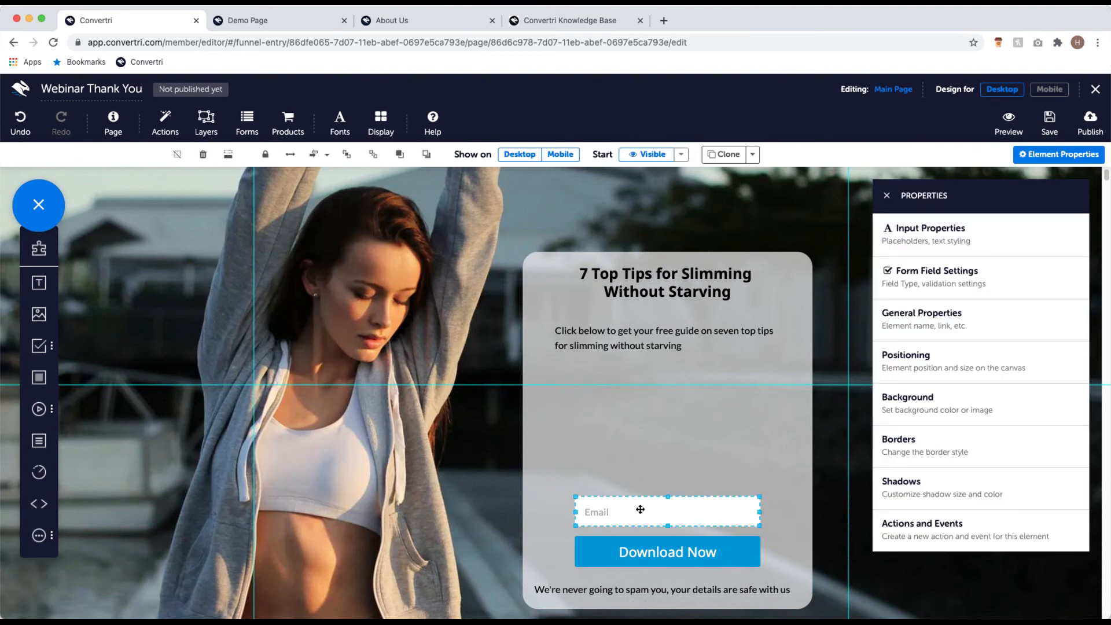
pyautogui.press('Delete')
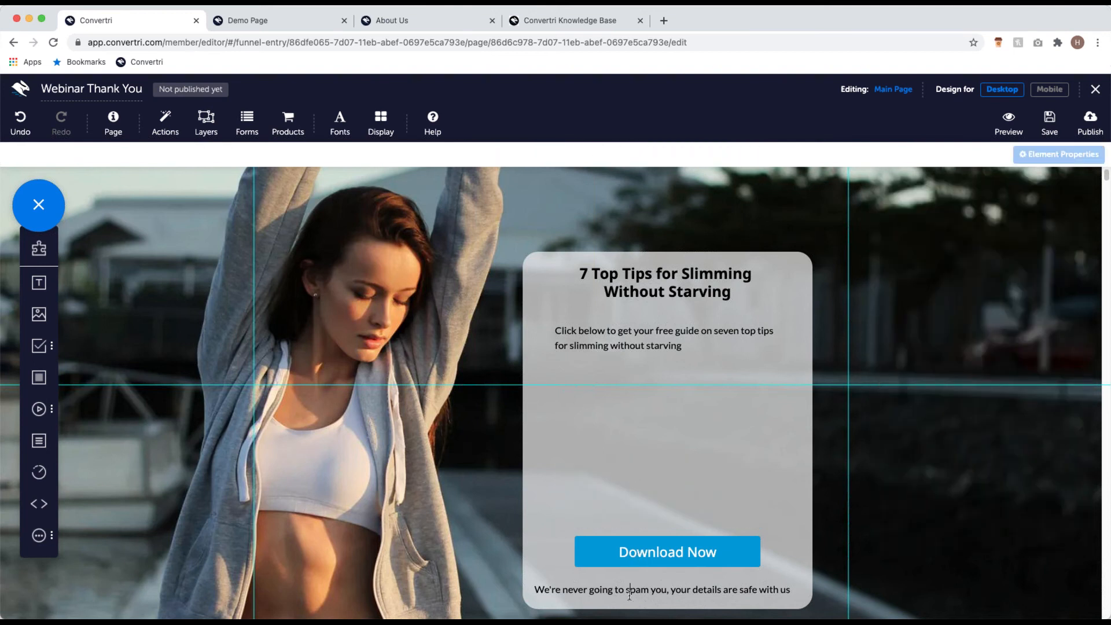
pyautogui.click(604, 593)
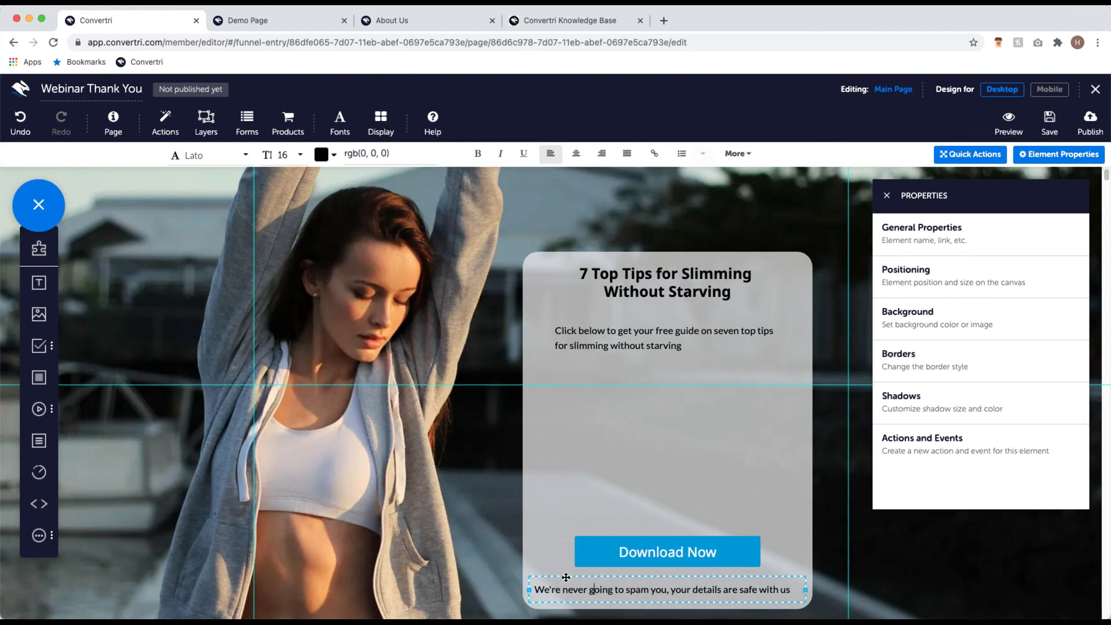
pyautogui.click(567, 577)
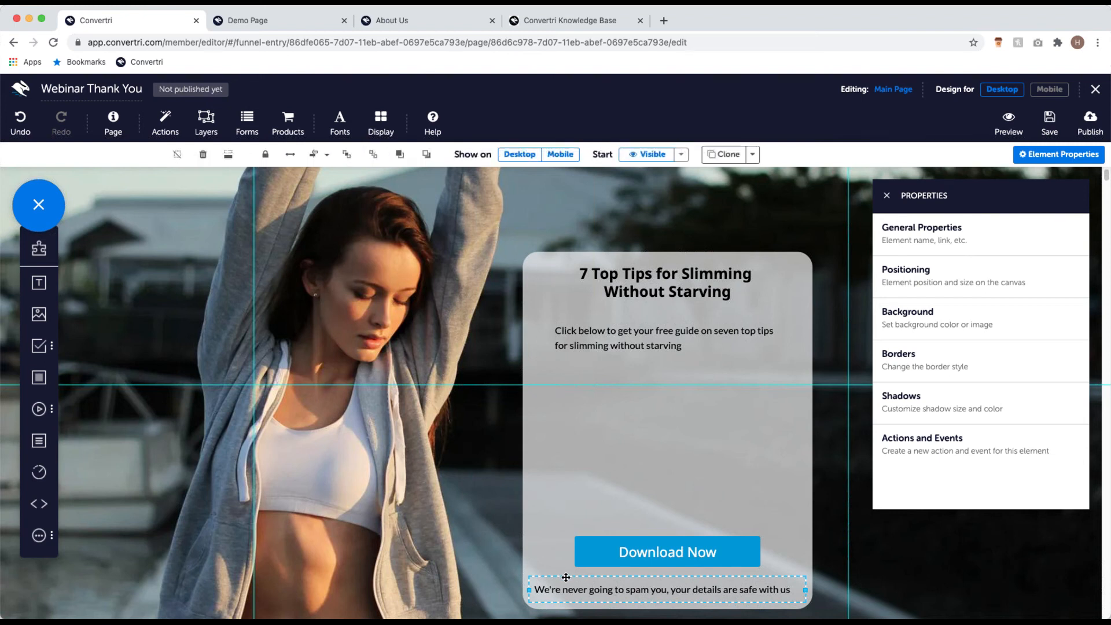
pyautogui.press('Delete')
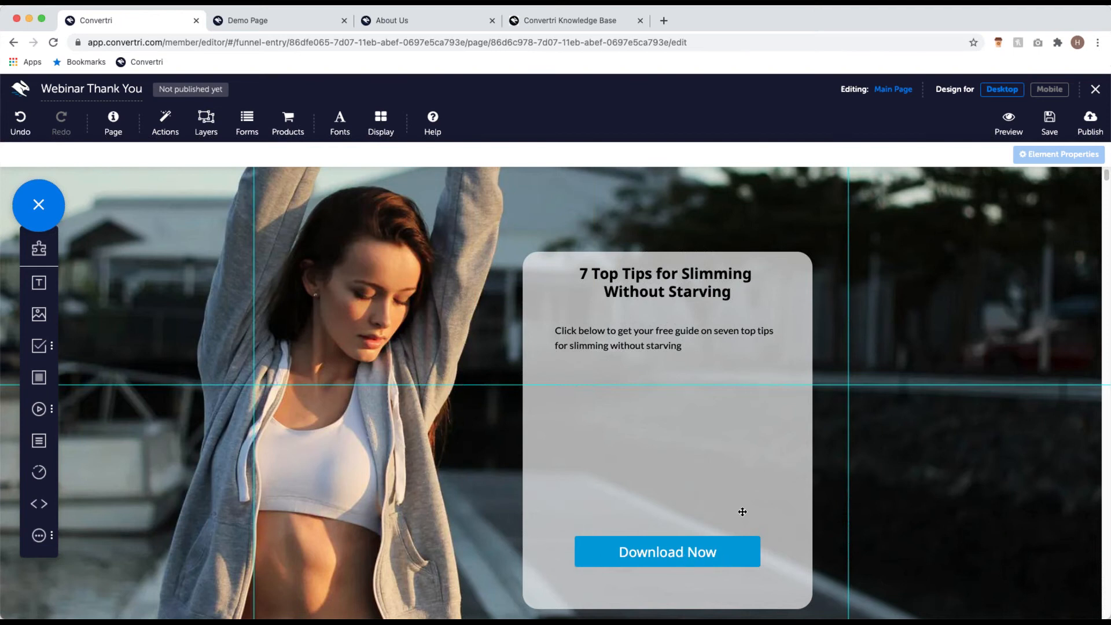
# Step: Move the Download Now button up under the intro line and shorten the grey card to fit
pyautogui.moveTo(670, 527); pyautogui.dragTo(672, 403)
pyautogui.click(670, 565)
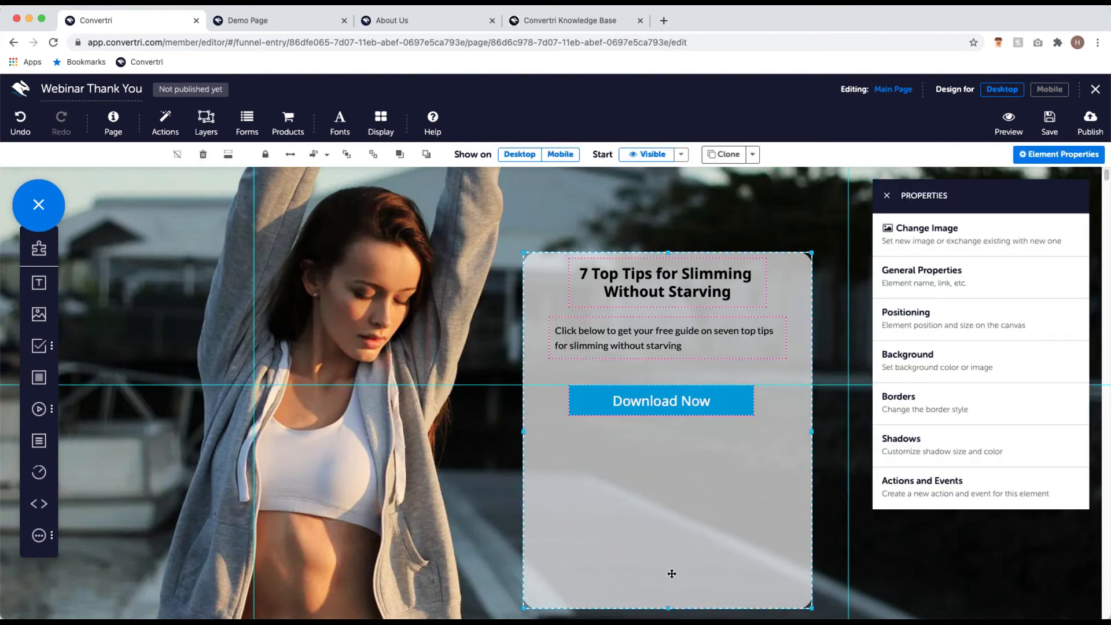
pyautogui.moveTo(669, 608); pyautogui.dragTo(680, 452)
pyautogui.scroll(1, 720, 491)
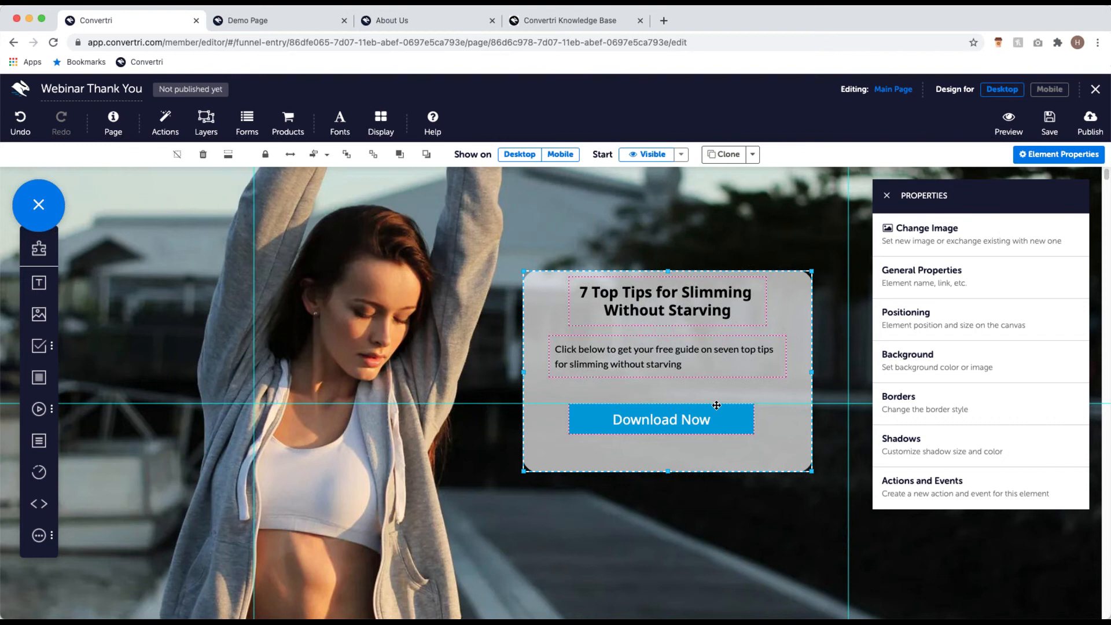
pyautogui.scroll(5, 716, 405)
pyautogui.click(887, 195)
pyautogui.scroll(-1, 747, 458)
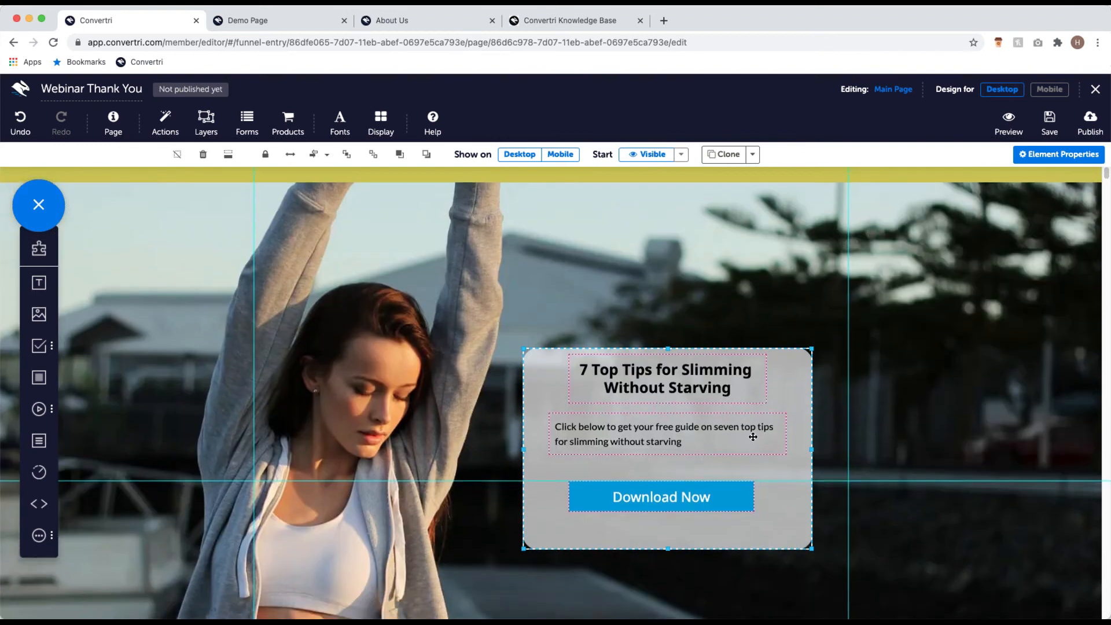
pyautogui.scroll(-2, 747, 458)
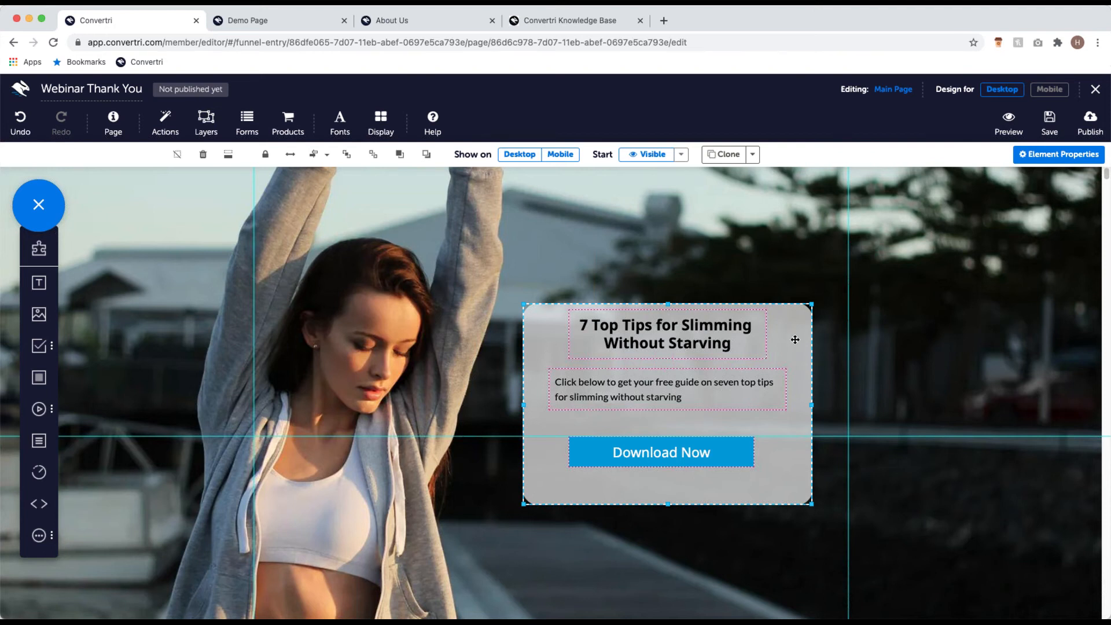
# Step: Apply Center Align and then Justify Vertically to the card's contents
pyautogui.click(328, 155)
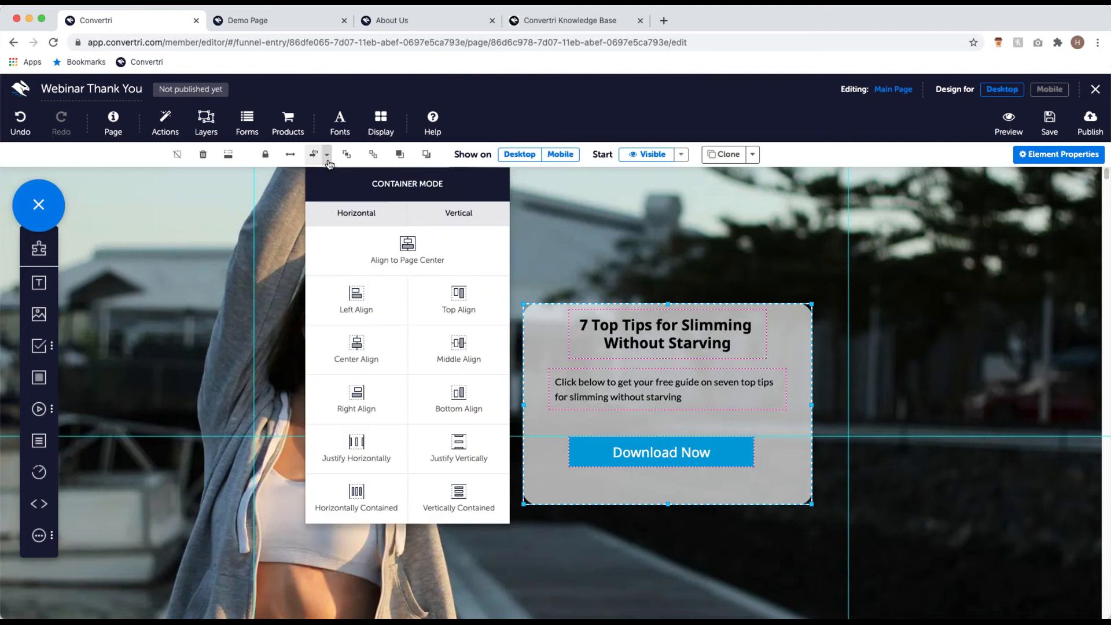
pyautogui.click(357, 350)
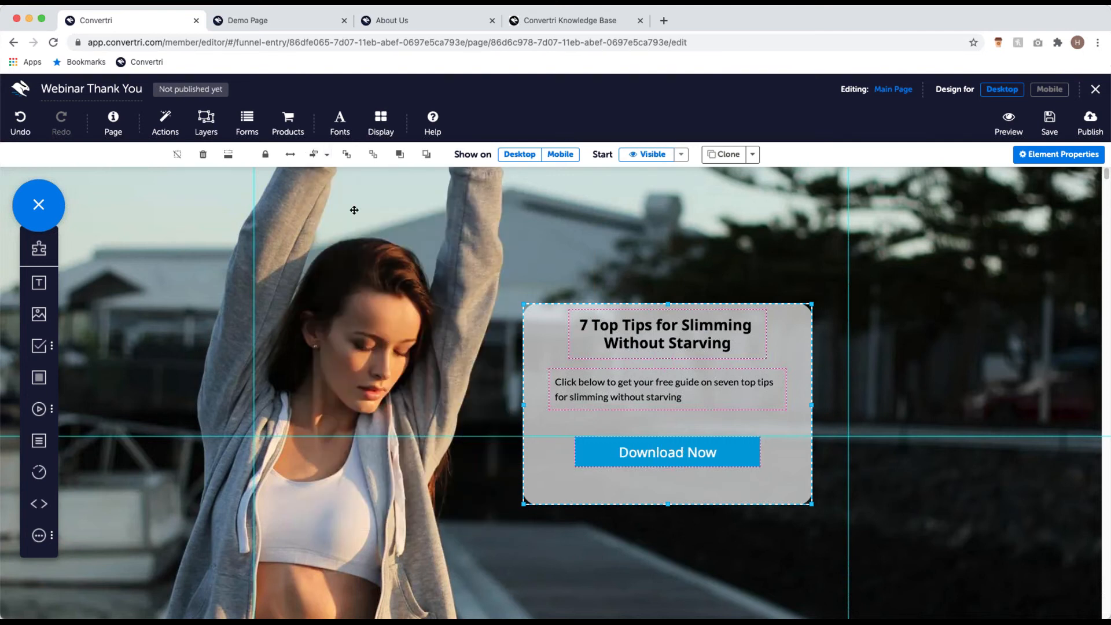
pyautogui.click(327, 156)
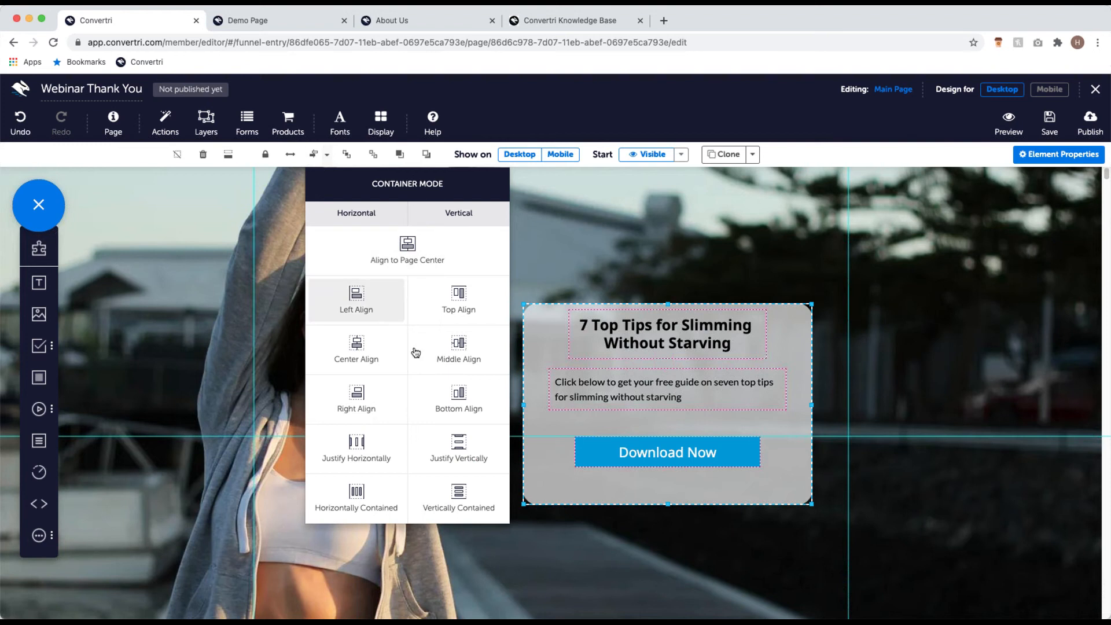
pyautogui.click(454, 454)
# Step: Nudge the Download Now button slightly upward into place
pyautogui.click(678, 484)
pyautogui.moveTo(674, 482); pyautogui.dragTo(675, 472)
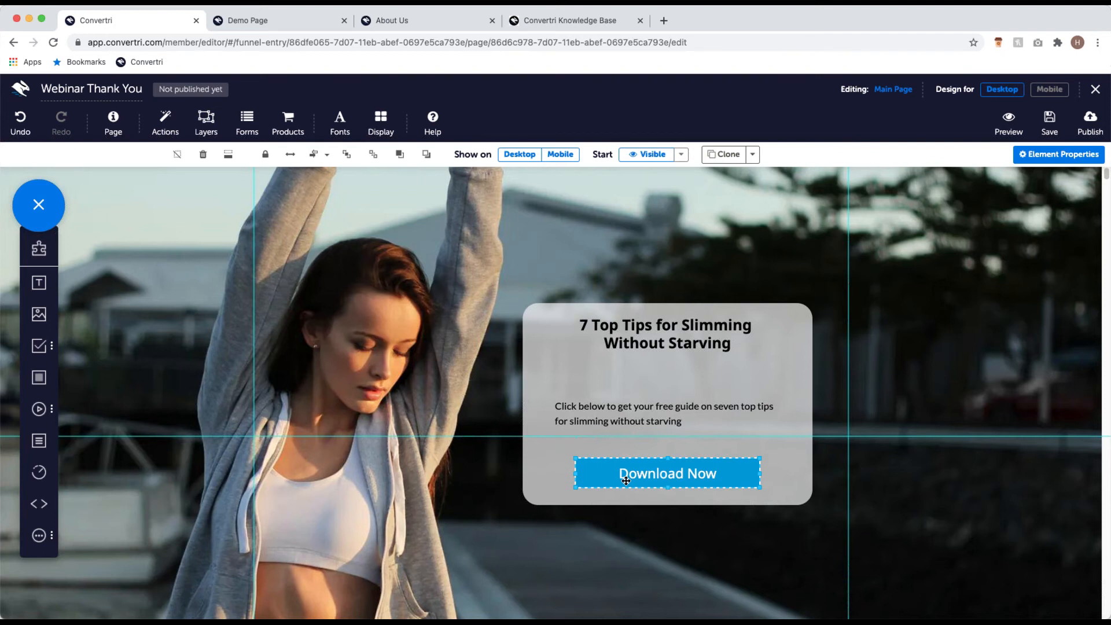
pyautogui.moveTo(634, 479); pyautogui.dragTo(633, 479)
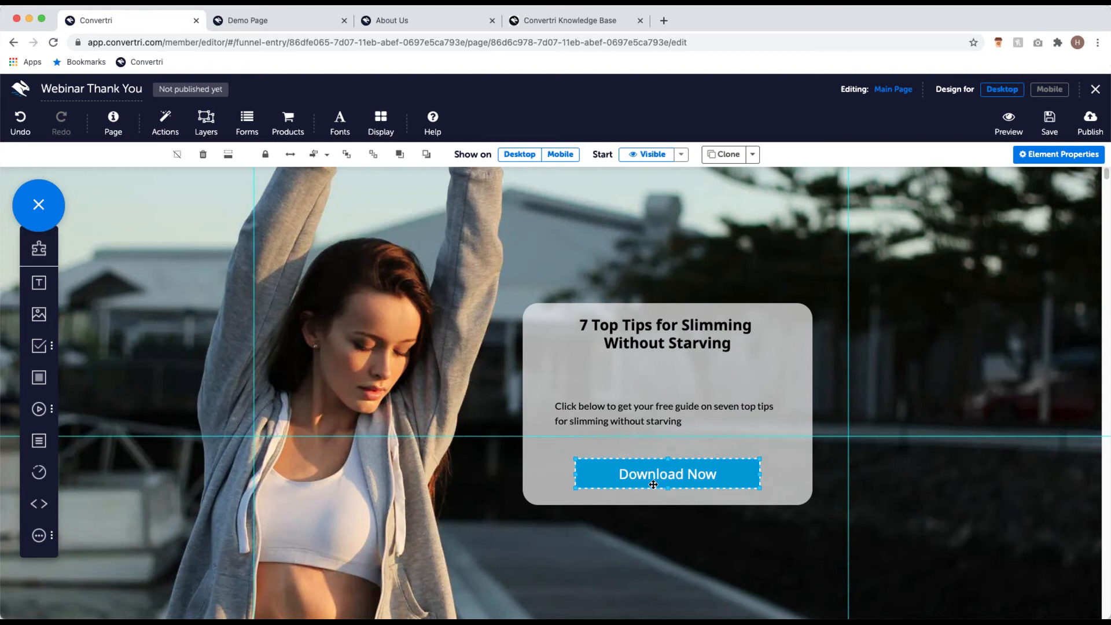
# Step: Switch the Download Now button to Download mode and bring up the File Library for its file
pyautogui.click(1059, 155)
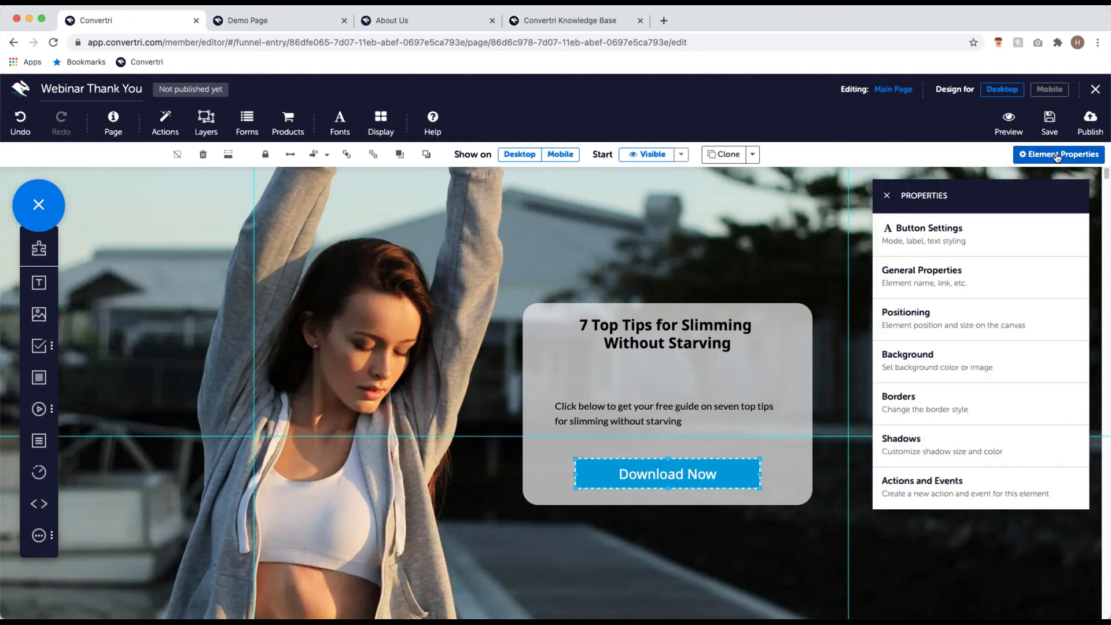
pyautogui.click(964, 250)
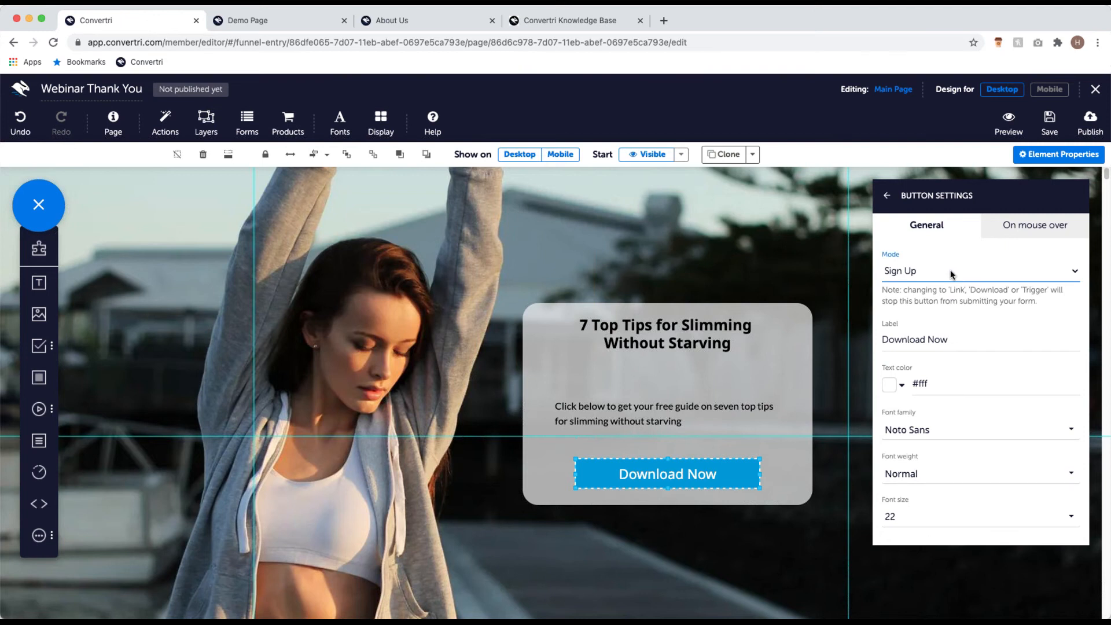
pyautogui.click(945, 327)
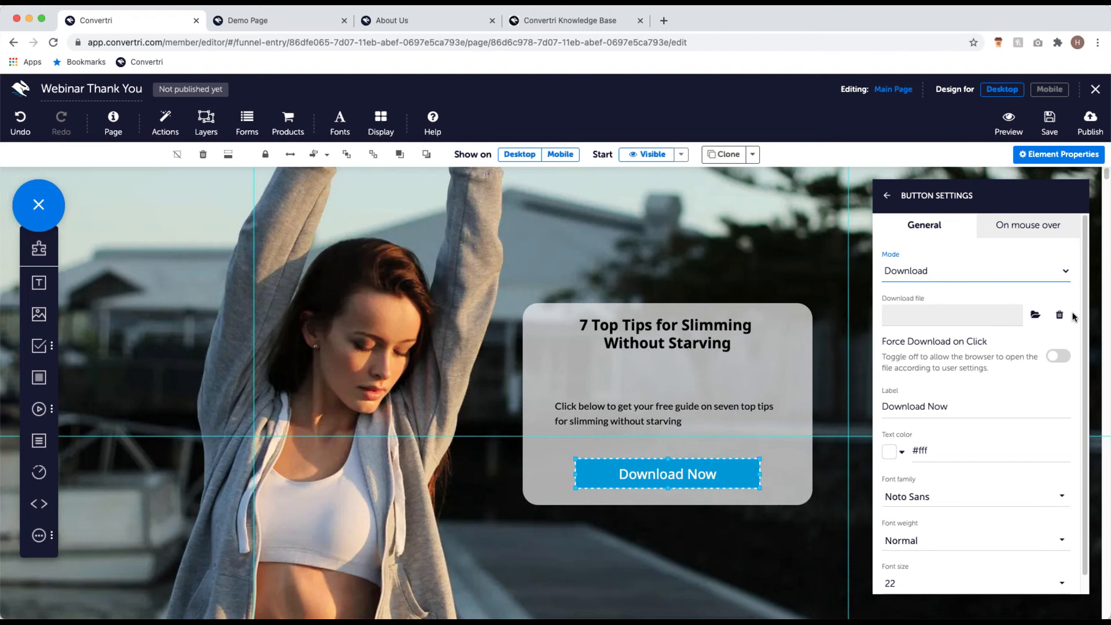
pyautogui.click(1036, 315)
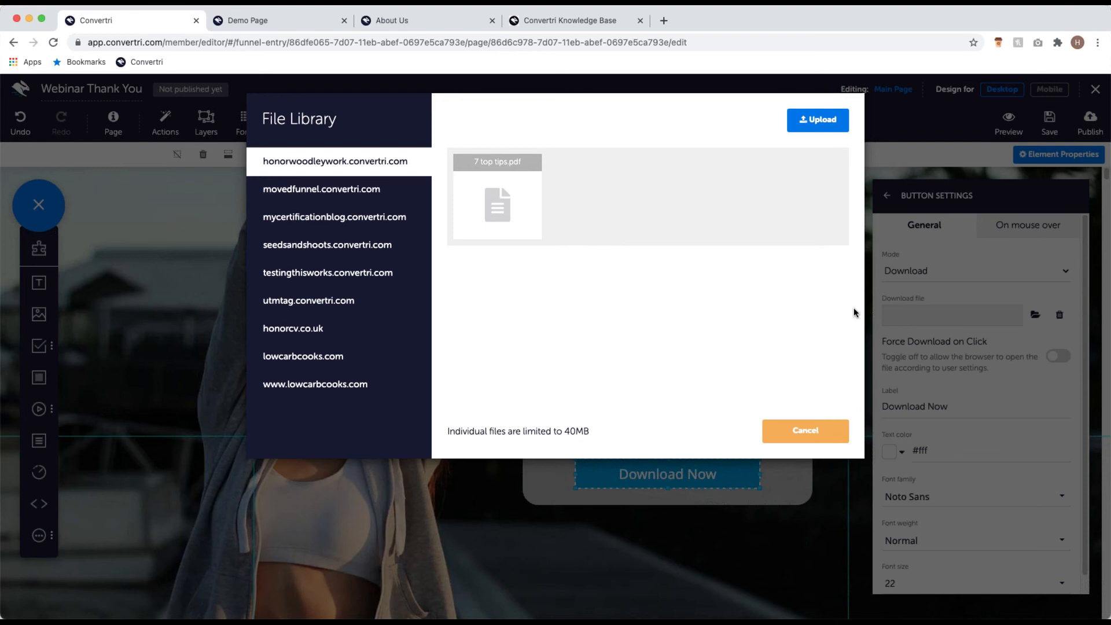
# Step: Choose 7 top tips.pdf in the File Library as the button's download file
pyautogui.click(517, 193)
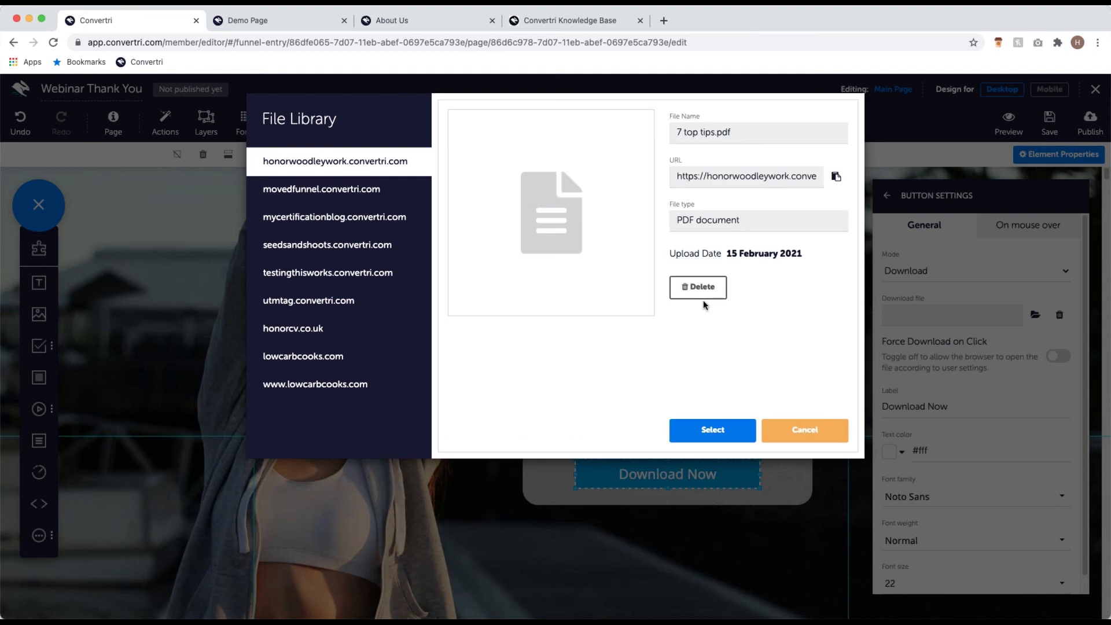
pyautogui.click(718, 430)
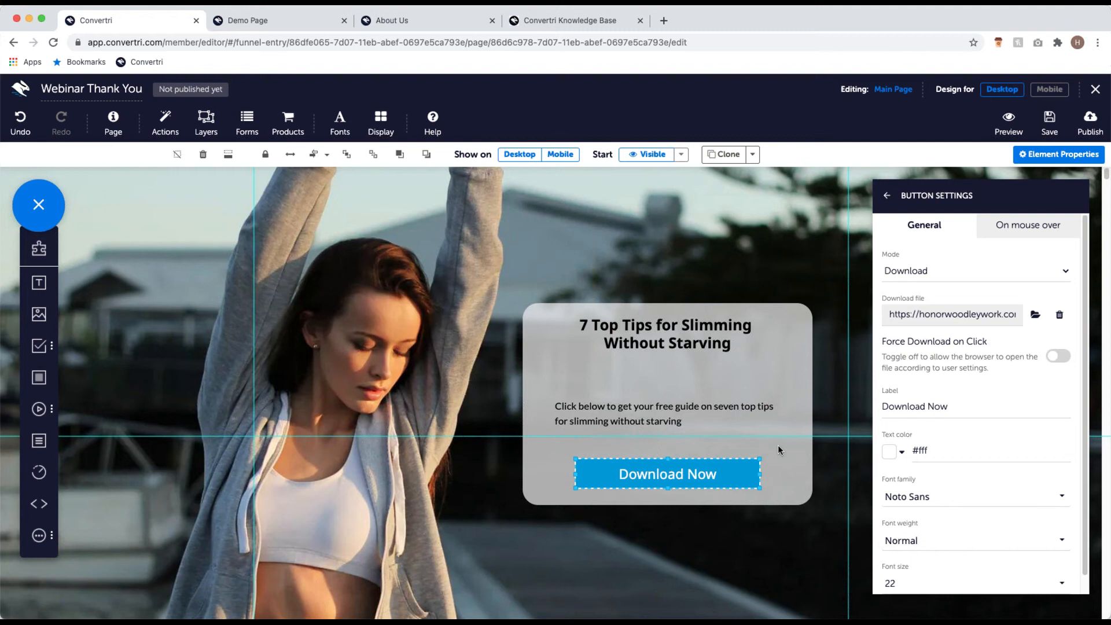
# Step: Keep Force Download on Click off, close Button Settings, and scroll over the finished card
pyautogui.click(1060, 354)
pyautogui.click(1061, 356)
pyautogui.click(887, 195)
pyautogui.click(887, 196)
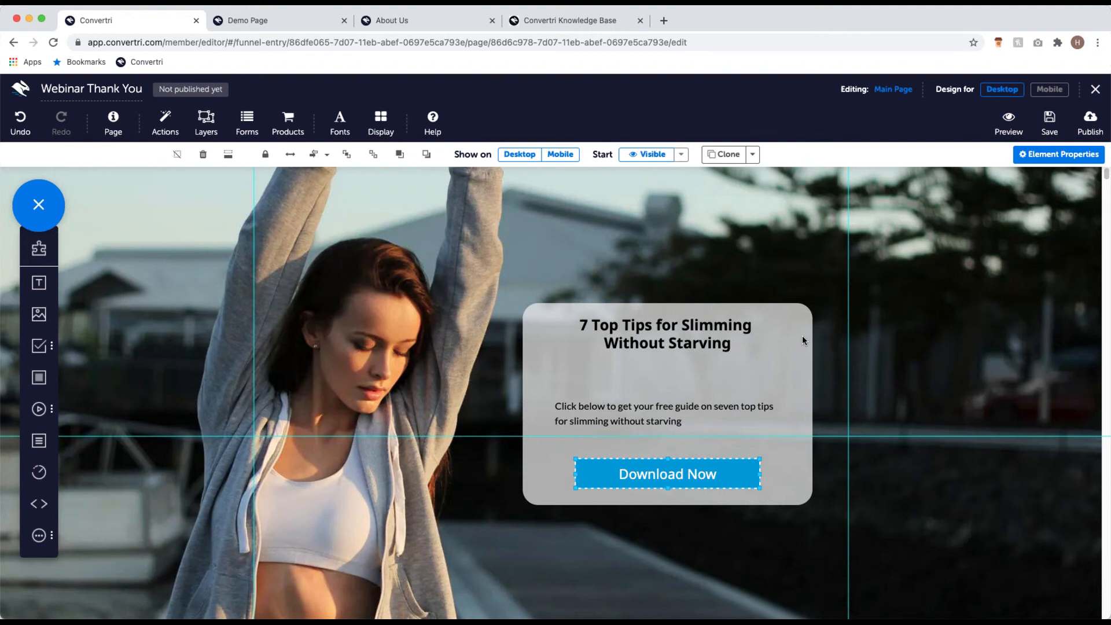
pyautogui.scroll(2, 627, 417)
pyautogui.scroll(-7, 675, 409)
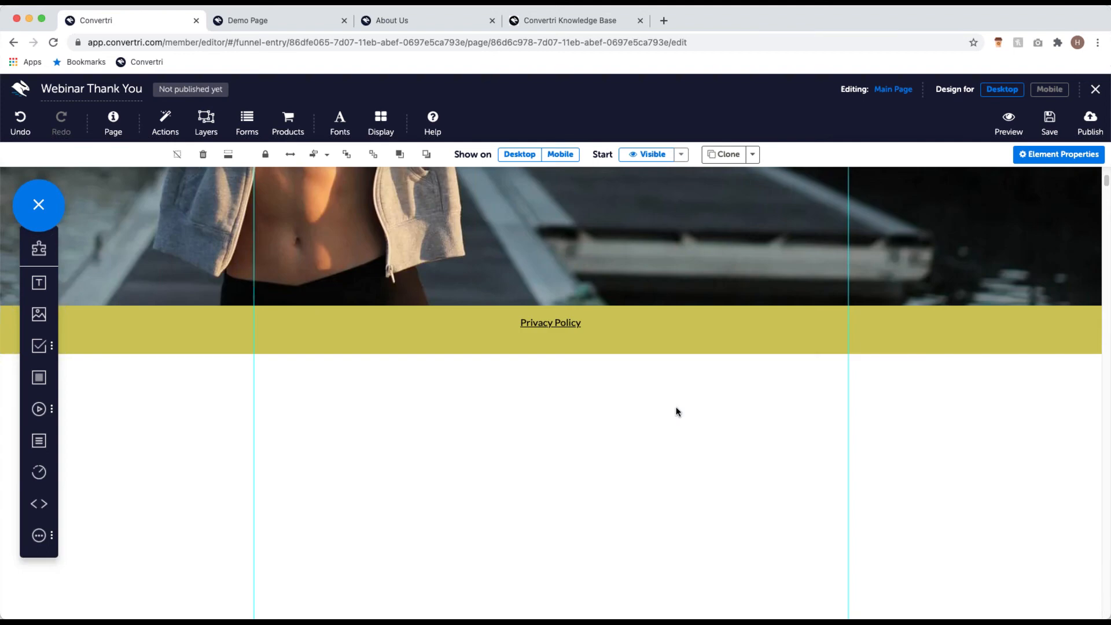
pyautogui.scroll(7, 536, 345)
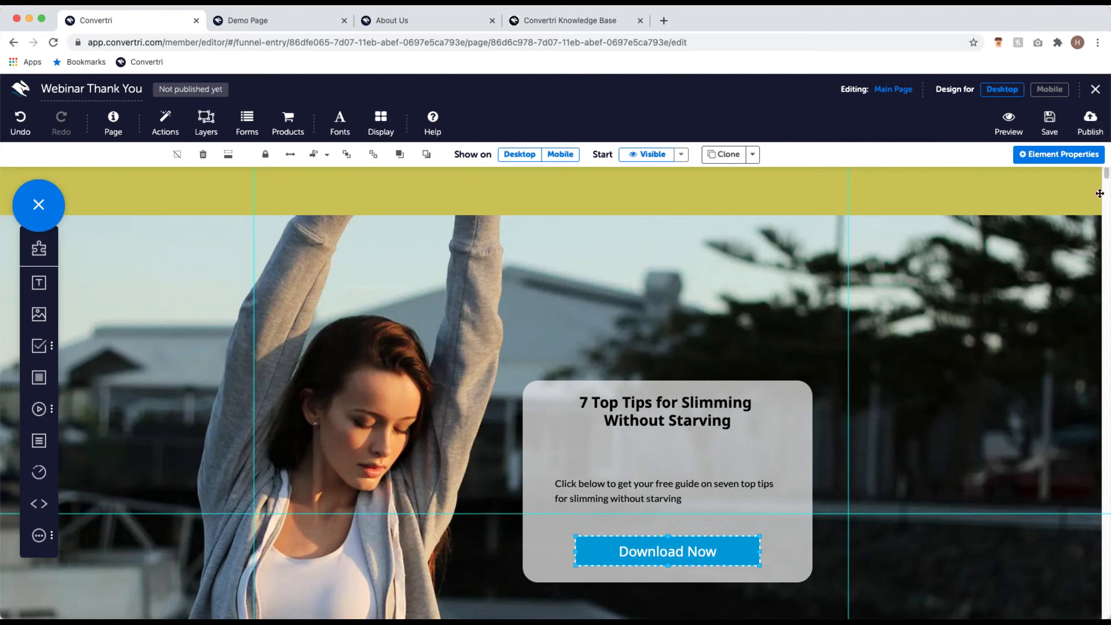
# Step: Publish the Webinar Thank You page with the path webinarthankyou
pyautogui.click(1093, 124)
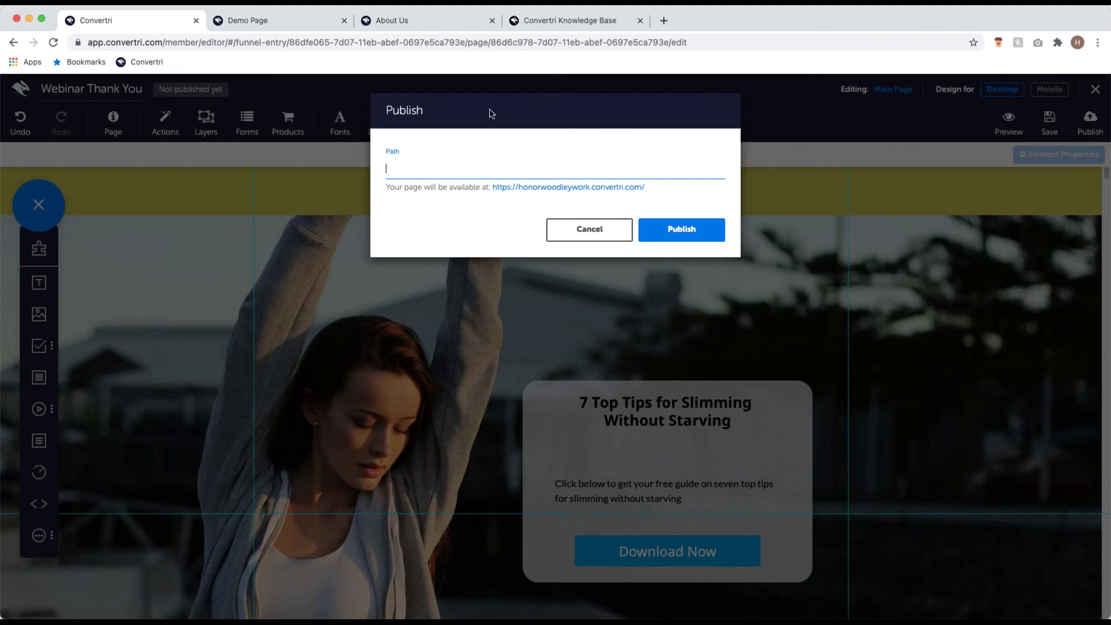
pyautogui.write('webinarthankyou')
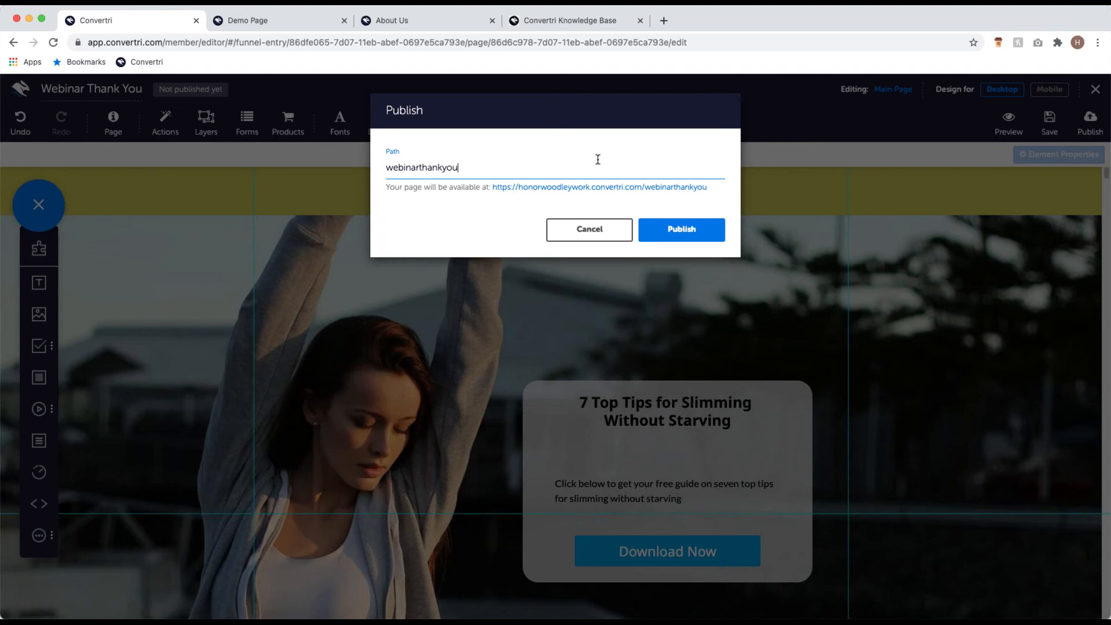
pyautogui.click(674, 224)
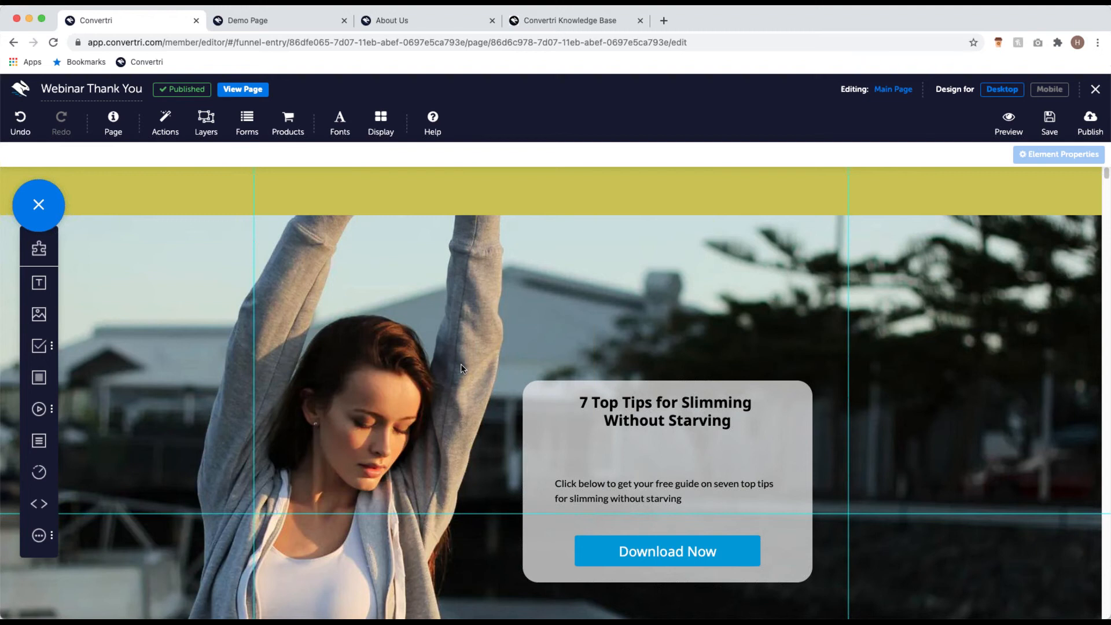
pyautogui.click(258, 96)
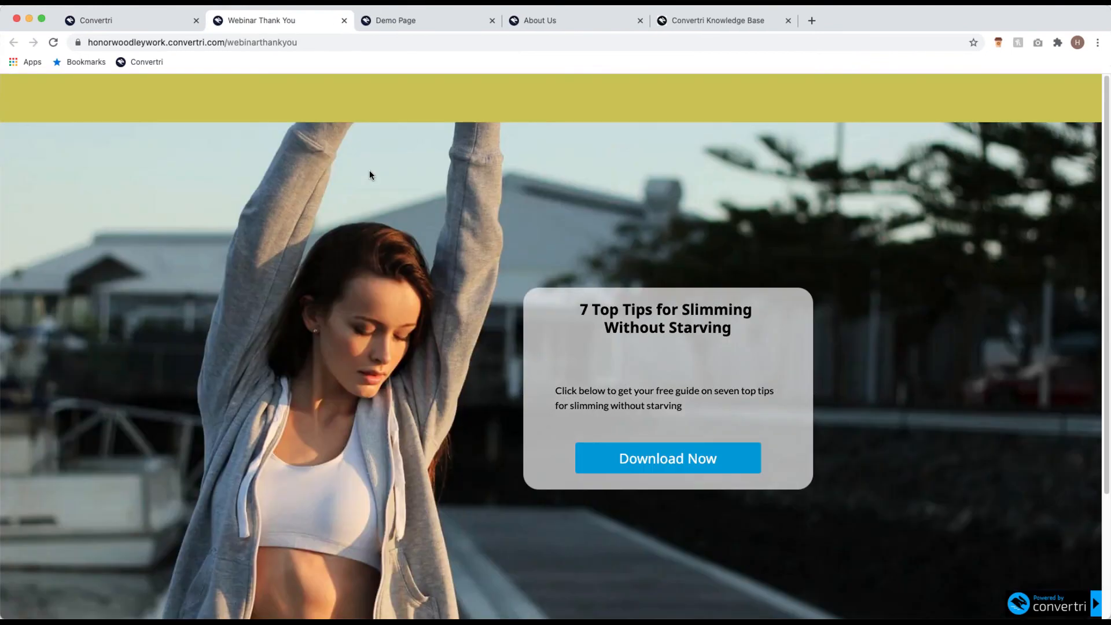
pyautogui.scroll(-3, 428, 208)
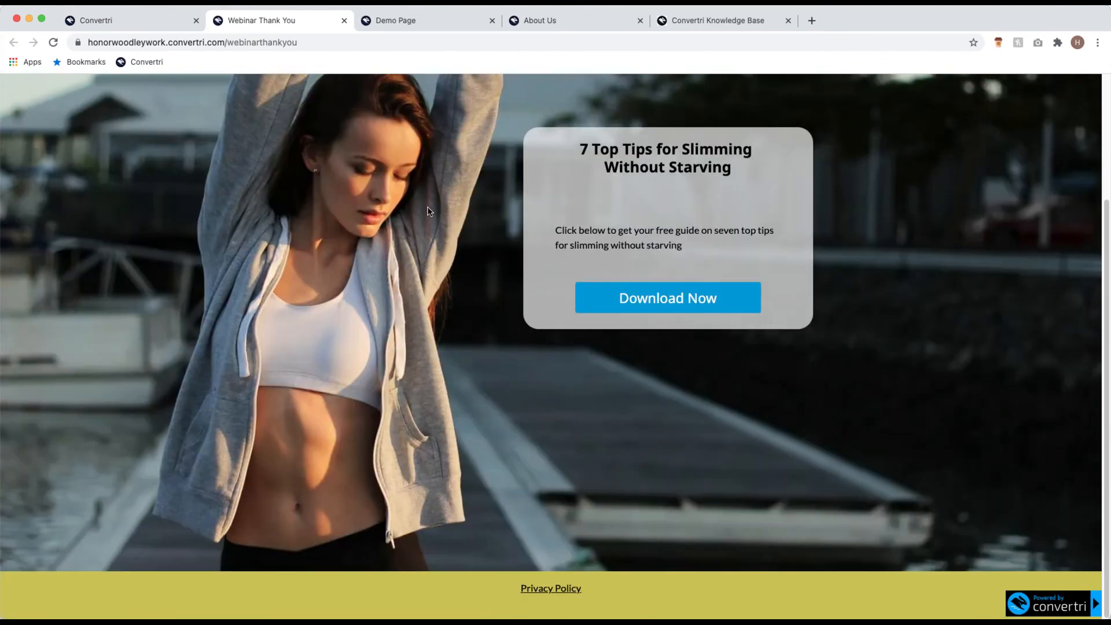
pyautogui.scroll(3, 428, 210)
pyautogui.scroll(-2, 351, 202)
pyautogui.scroll(2, 356, 173)
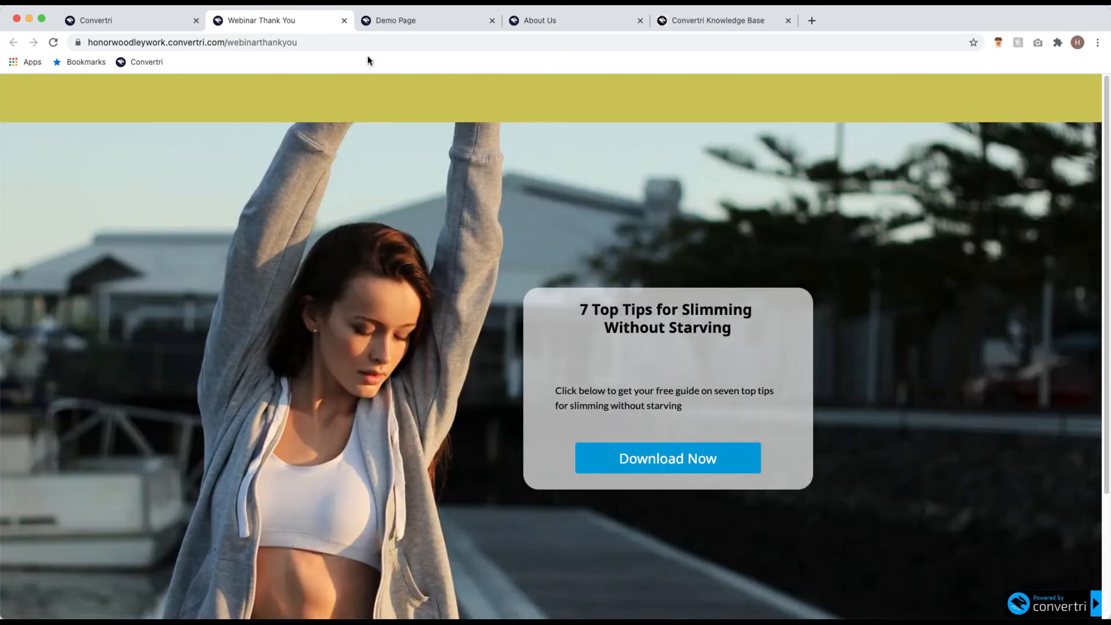
pyautogui.click(344, 21)
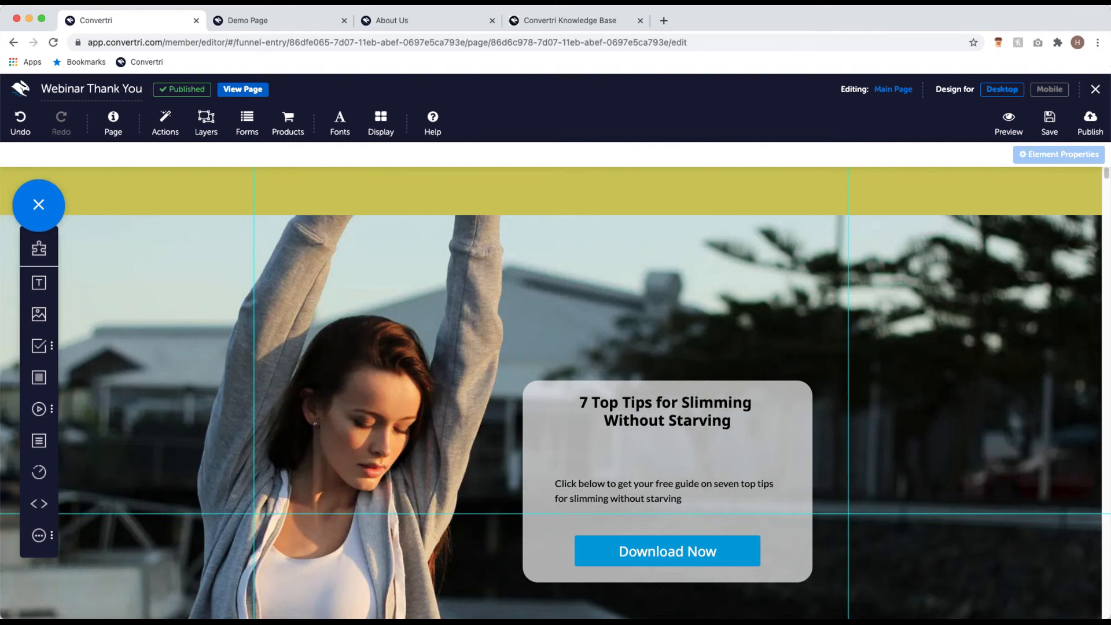
pyautogui.click(1096, 89)
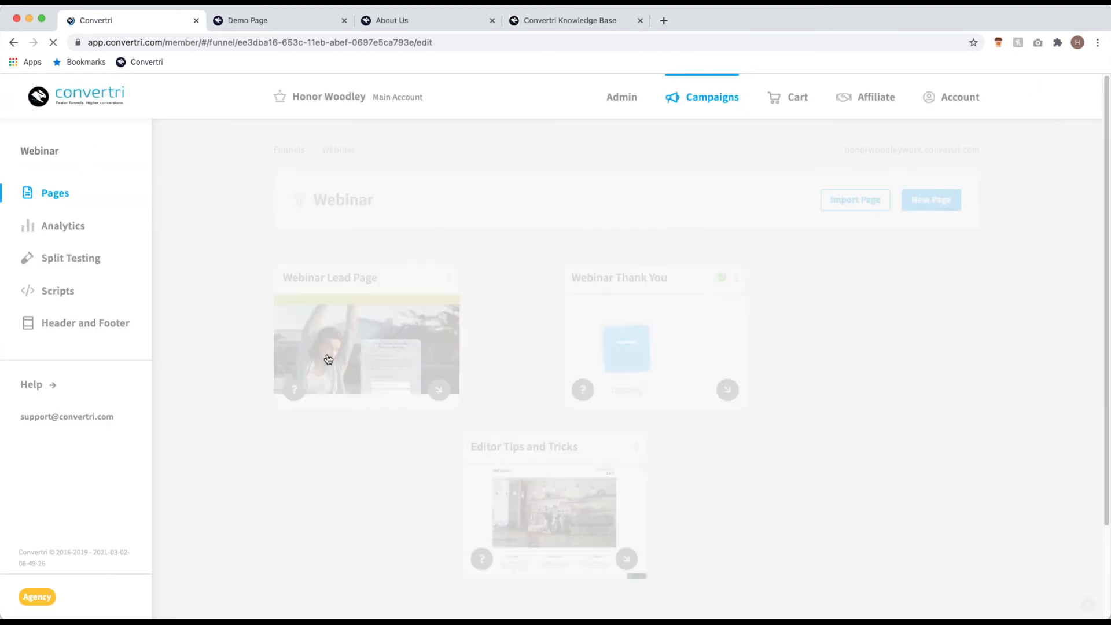
pyautogui.moveTo(382, 306)
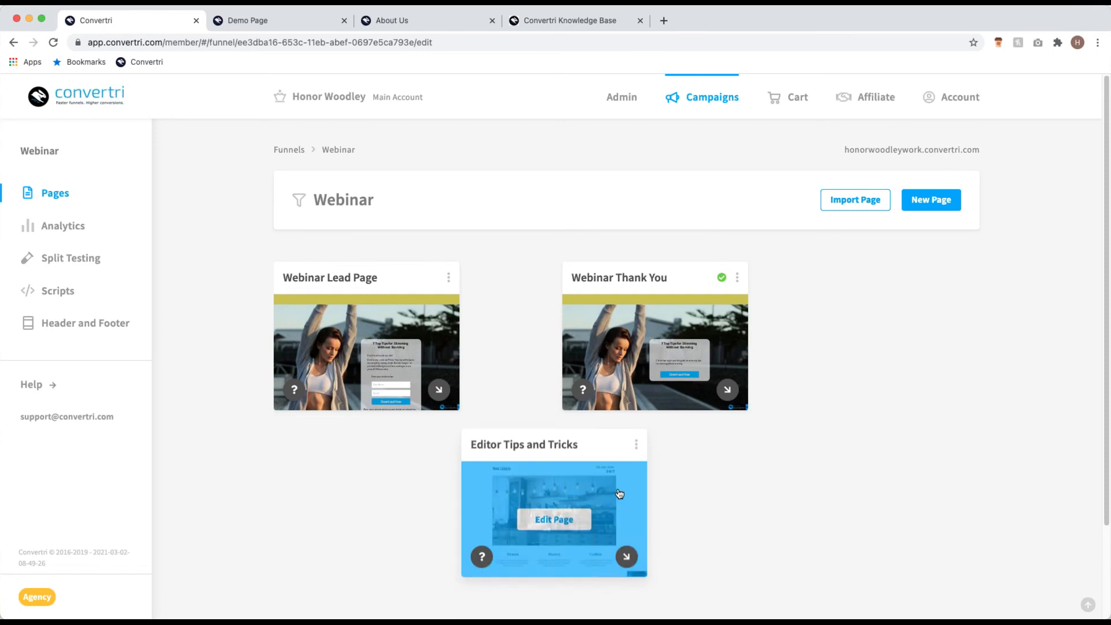
pyautogui.moveTo(606, 459); pyautogui.dragTo(597, 474)
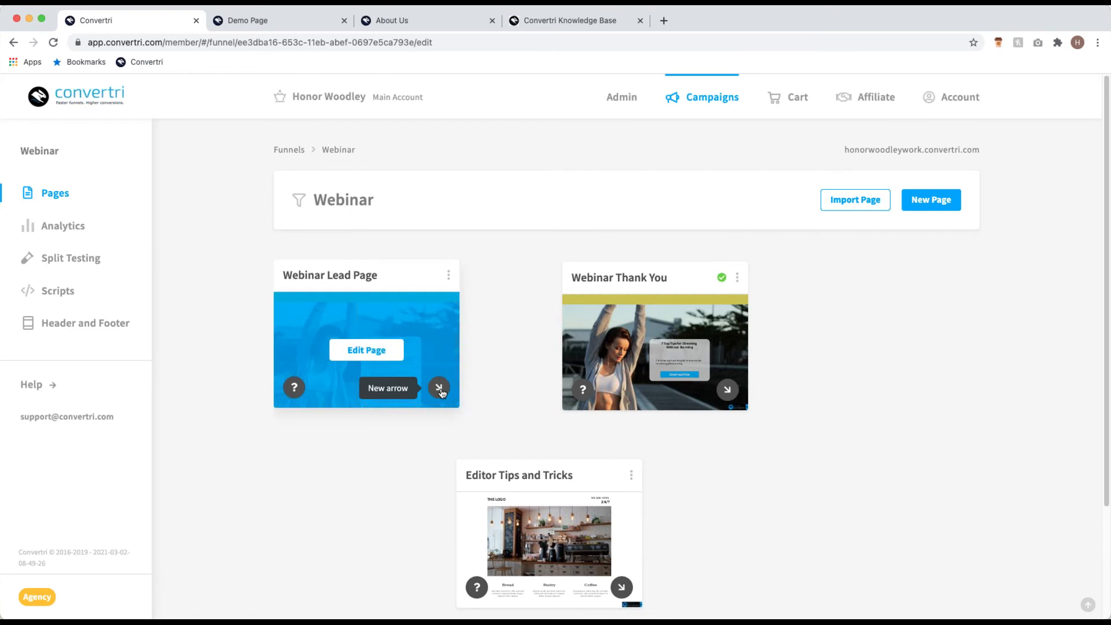
pyautogui.moveTo(440, 392); pyautogui.dragTo(692, 360)
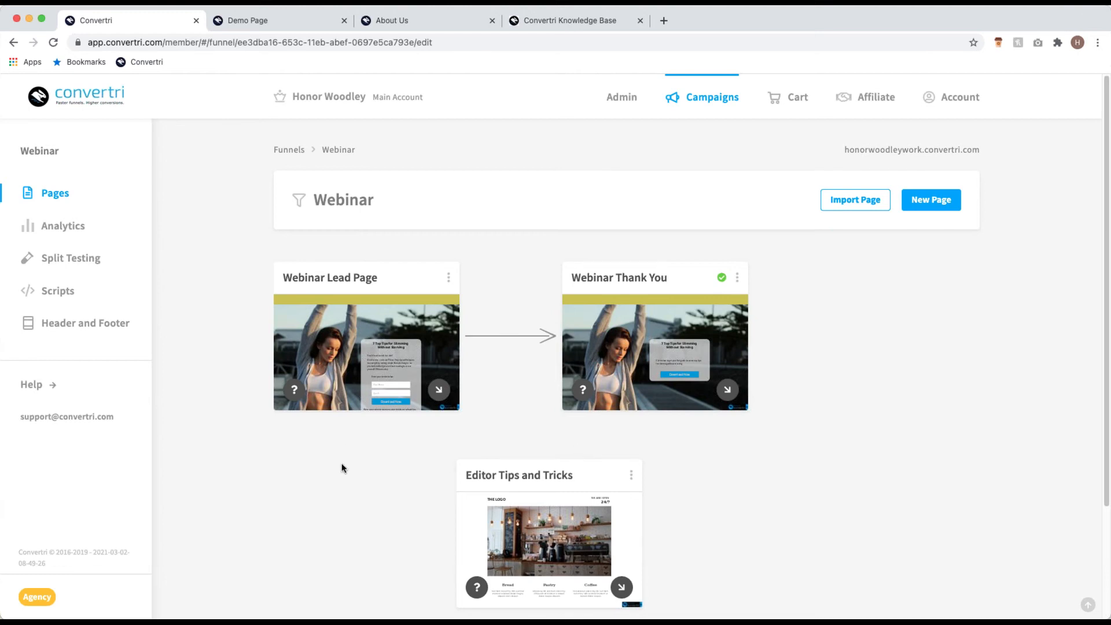
# Step: Open the Webinar Lead Page in the editor and bring up its Forms configuration
pyautogui.moveTo(645, 346)
pyautogui.click(379, 359)
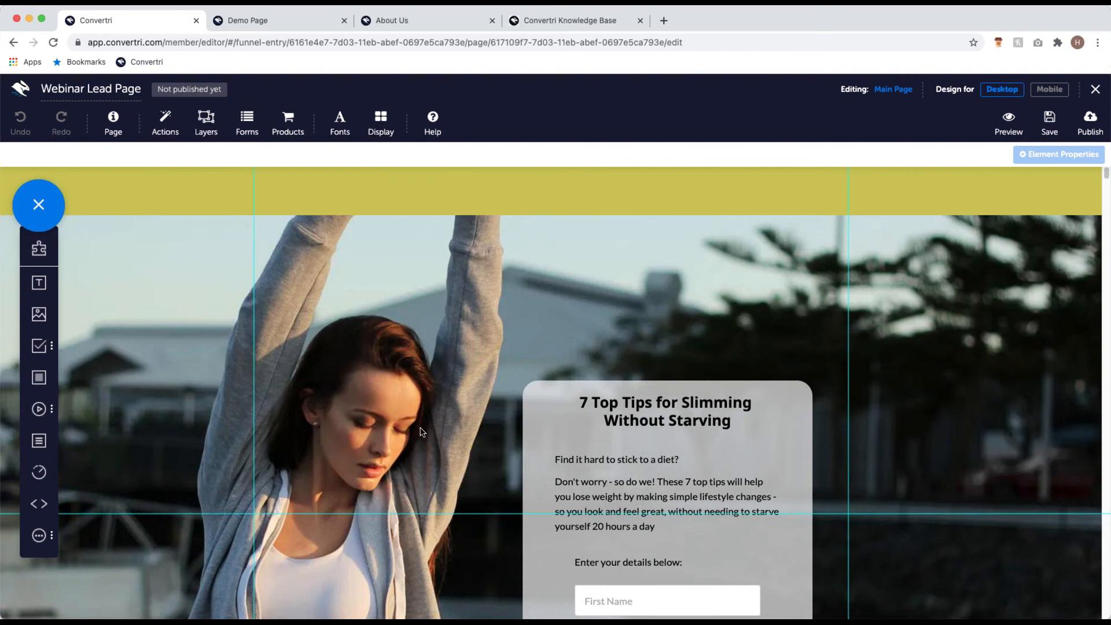
pyautogui.click(250, 130)
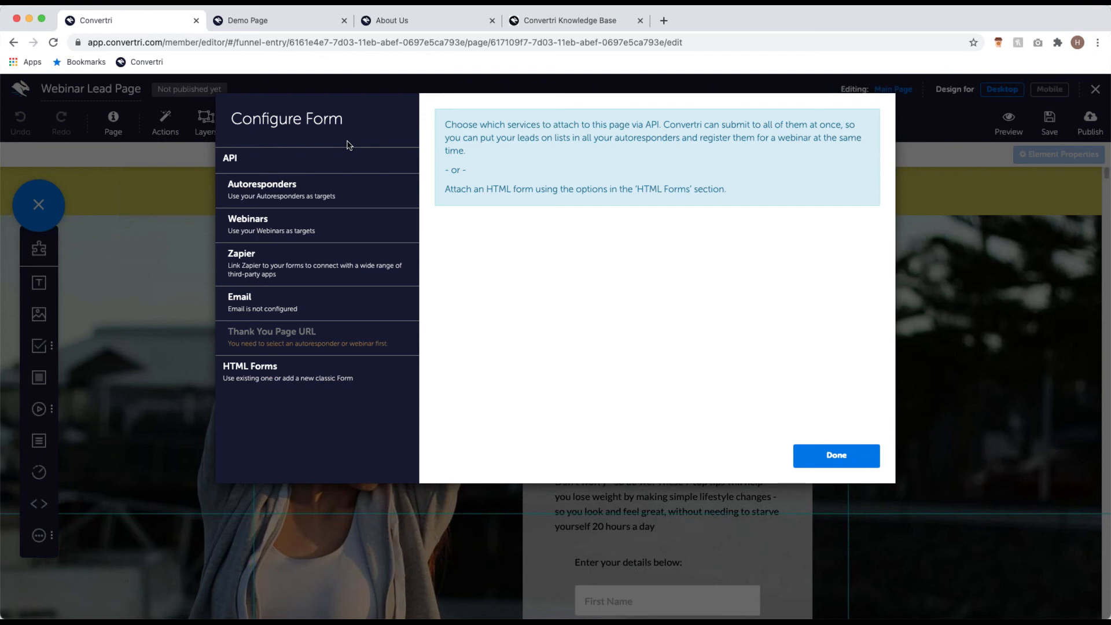
# Step: Expand Autoresponders in Configure Form and pick MailChimp
pyautogui.click(285, 192)
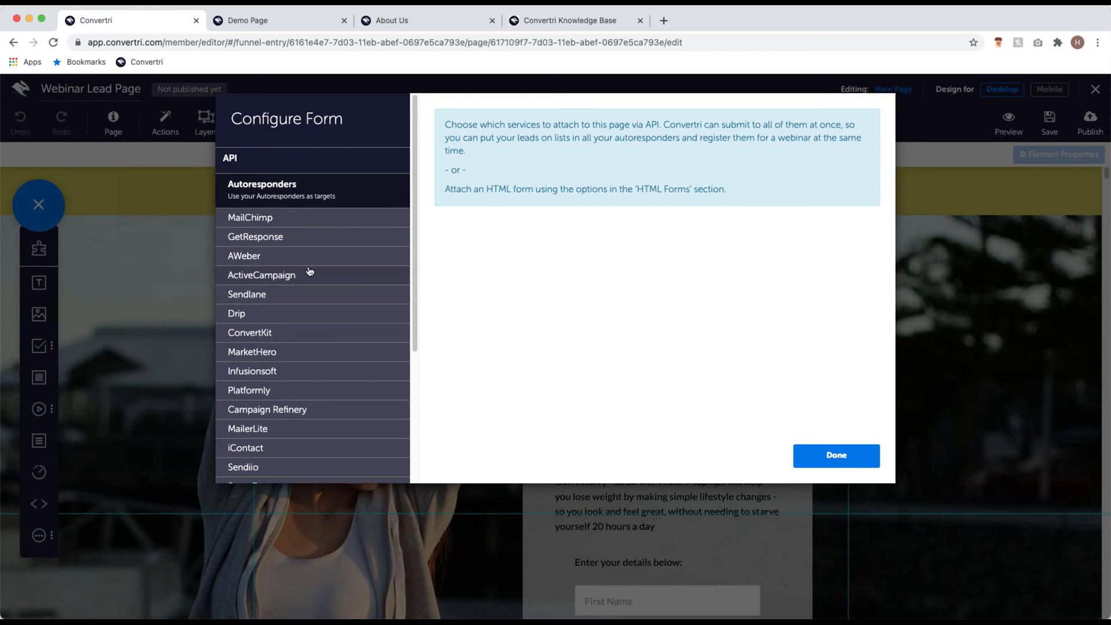
pyautogui.scroll(-2, 322, 341)
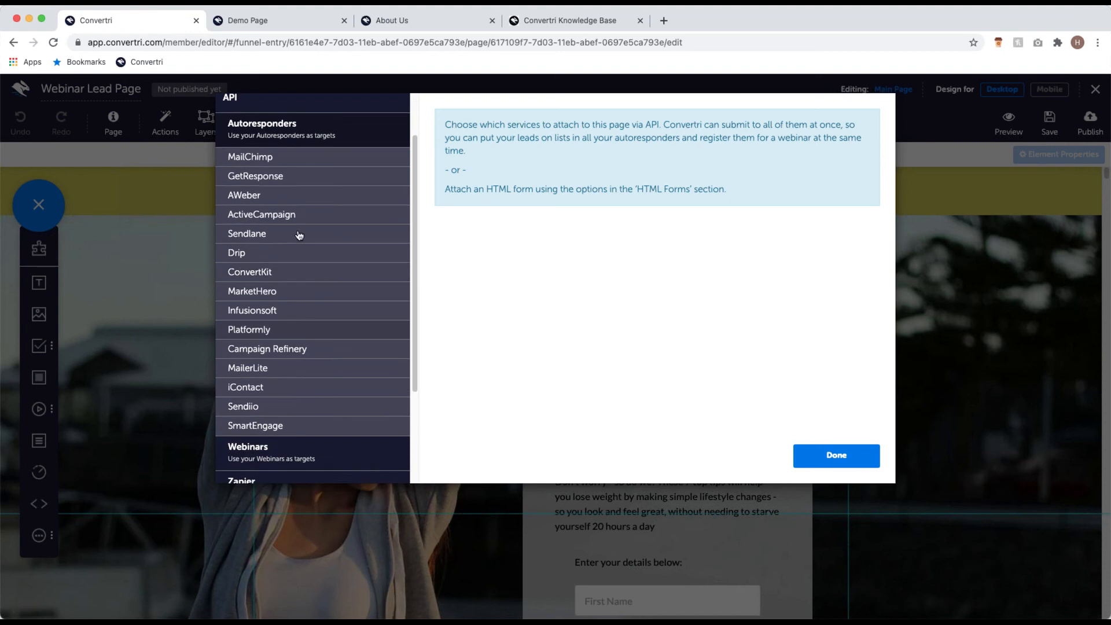
pyautogui.scroll(2, 293, 395)
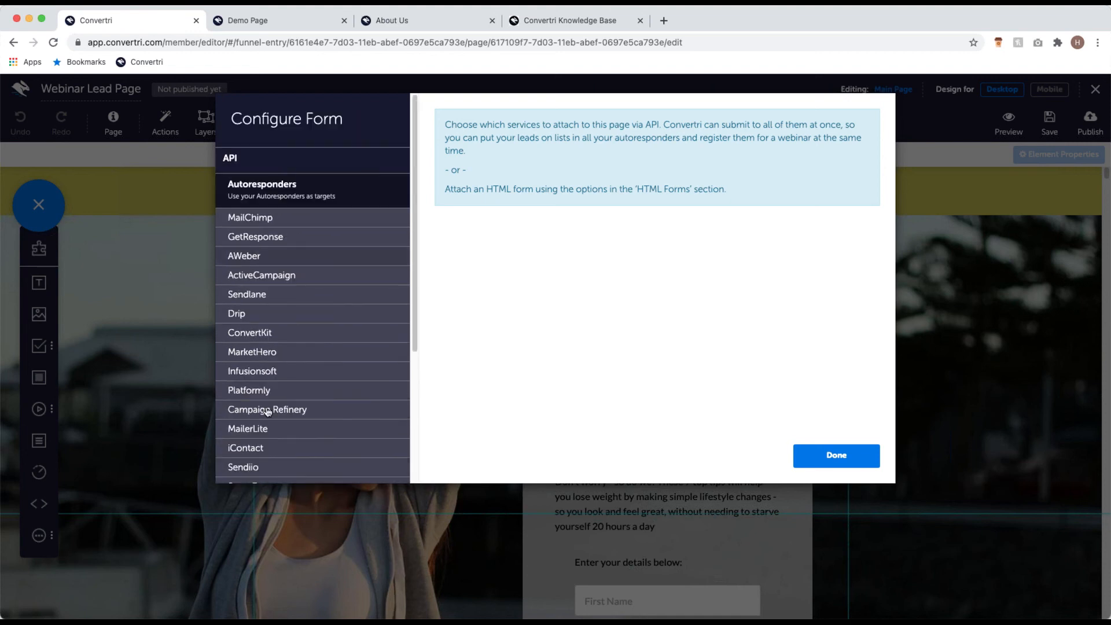
pyautogui.click(295, 225)
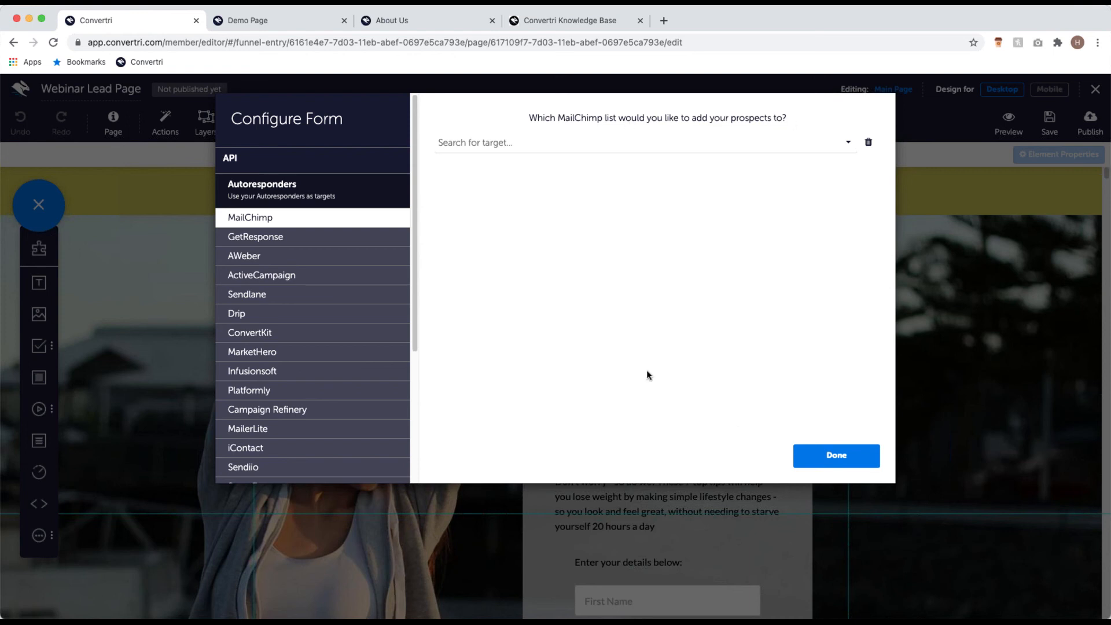
# Step: Select the pet shop MailChimp list and look over its field mappings and tags
pyautogui.click(635, 143)
pyautogui.click(621, 160)
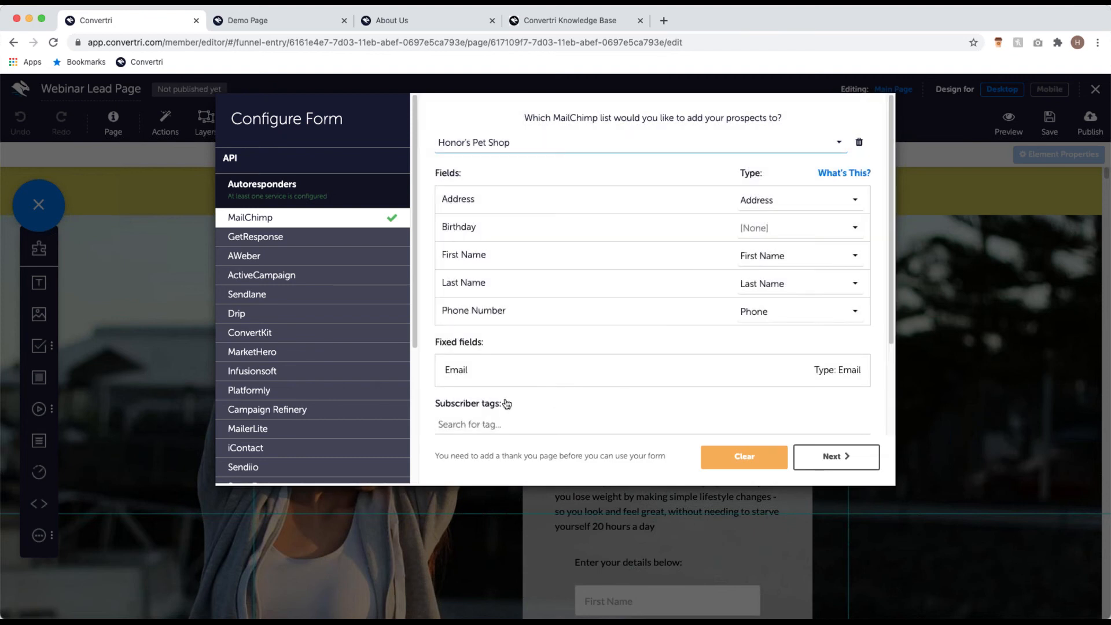
pyautogui.scroll(-3, 658, 366)
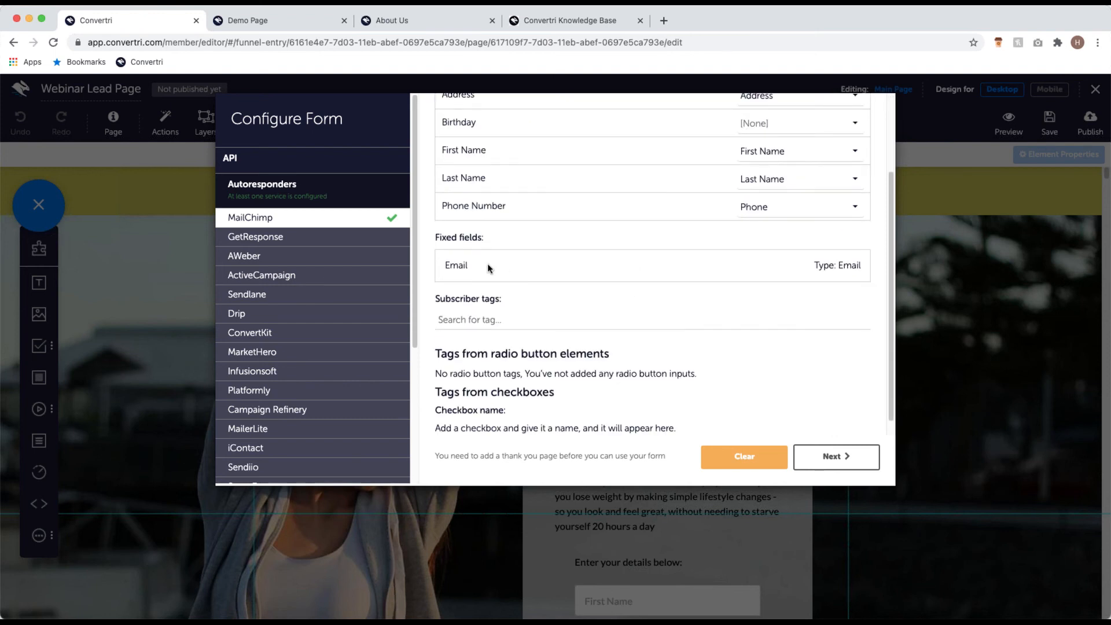
pyautogui.scroll(3, 514, 272)
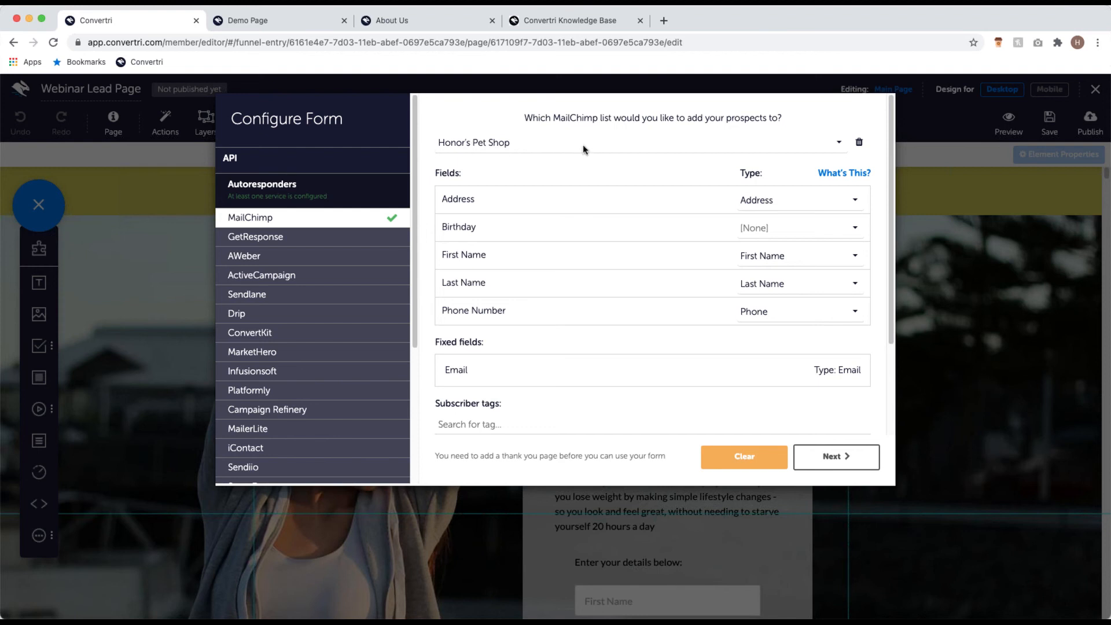
# Step: Reset the Address and First Name field types to None
pyautogui.click(792, 195)
pyautogui.click(751, 216)
pyautogui.click(770, 261)
pyautogui.click(744, 272)
# Step: Map the First Name field to the list's First Name type
pyautogui.click(762, 262)
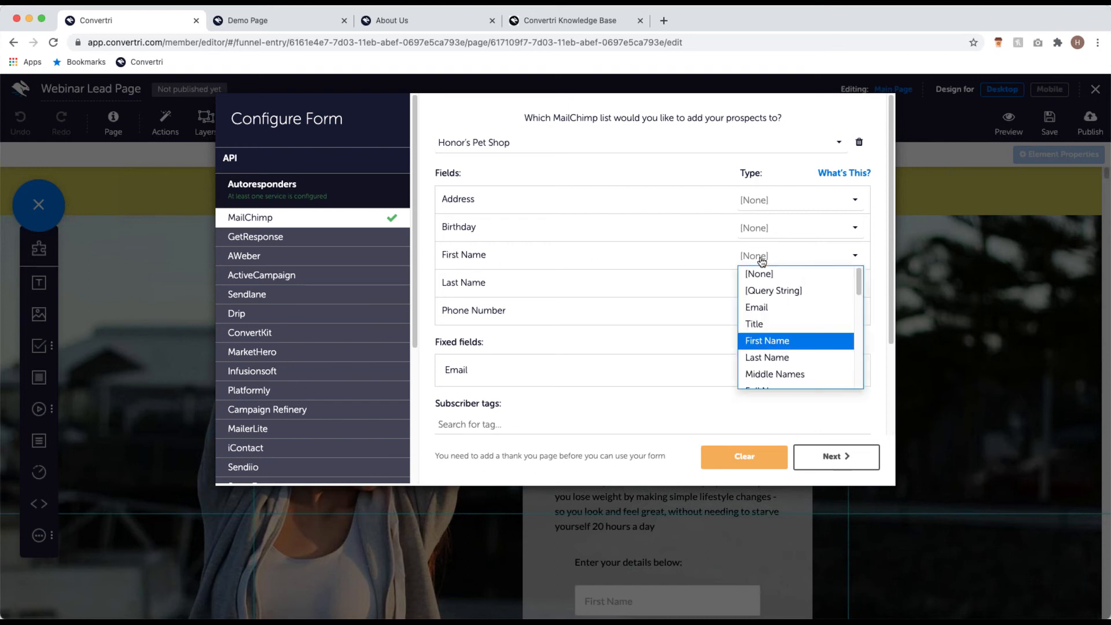
pyautogui.scroll(-2, 801, 365)
pyautogui.scroll(-1, 801, 370)
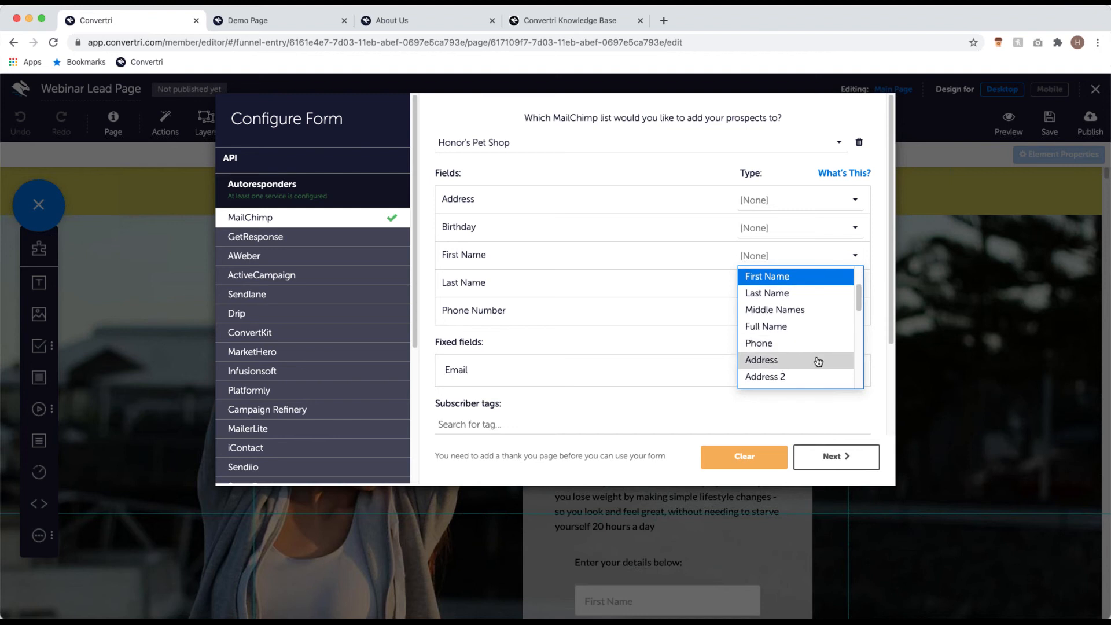
pyautogui.click(819, 359)
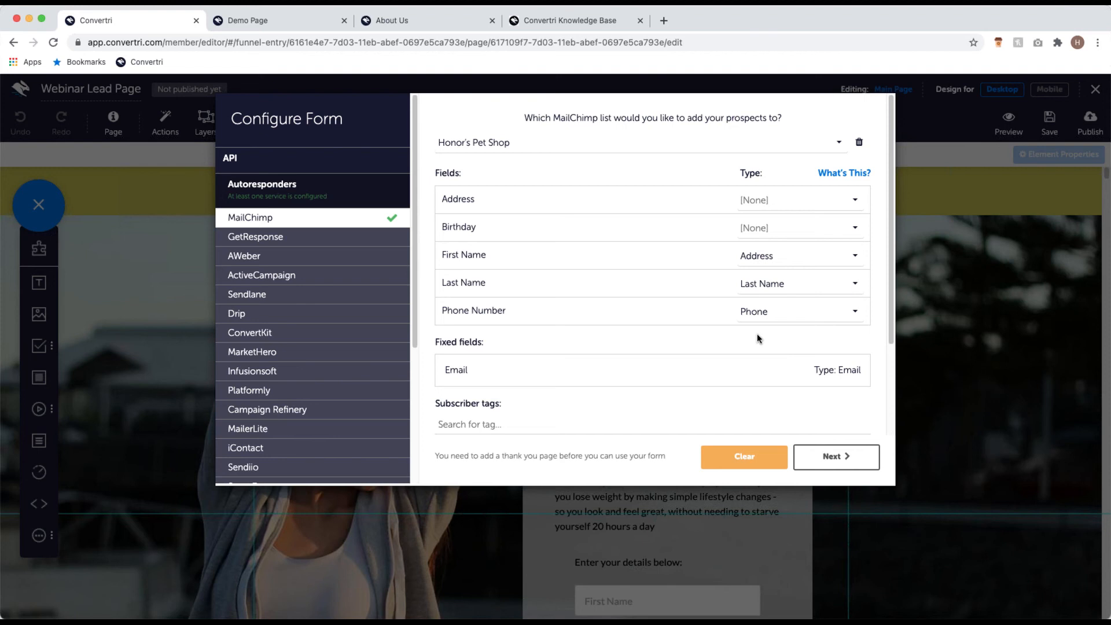
pyautogui.click(786, 258)
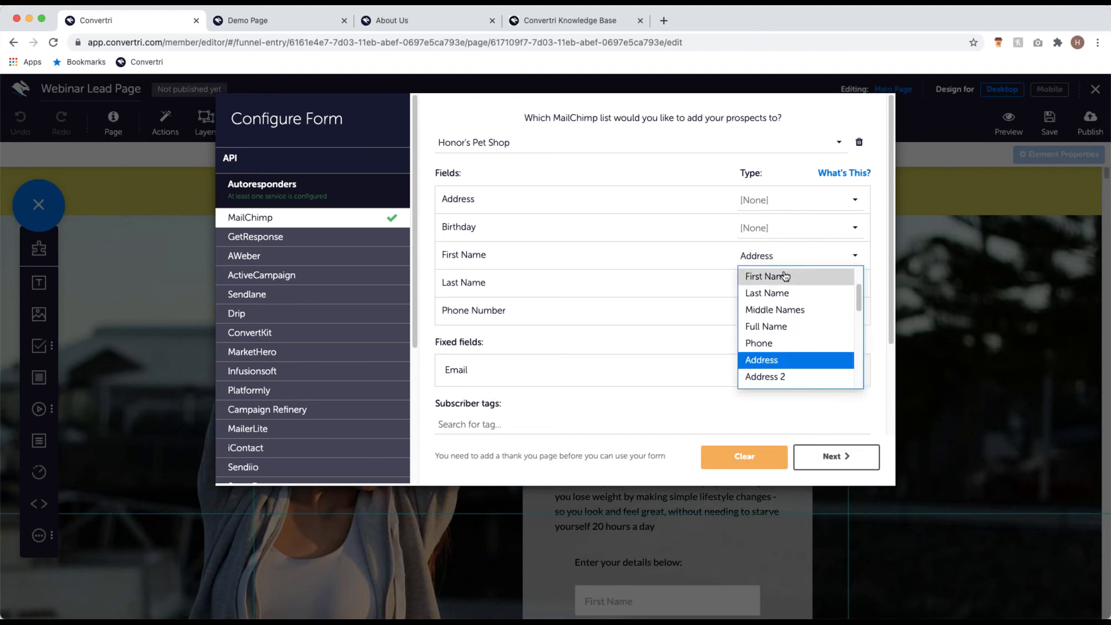
pyautogui.click(785, 276)
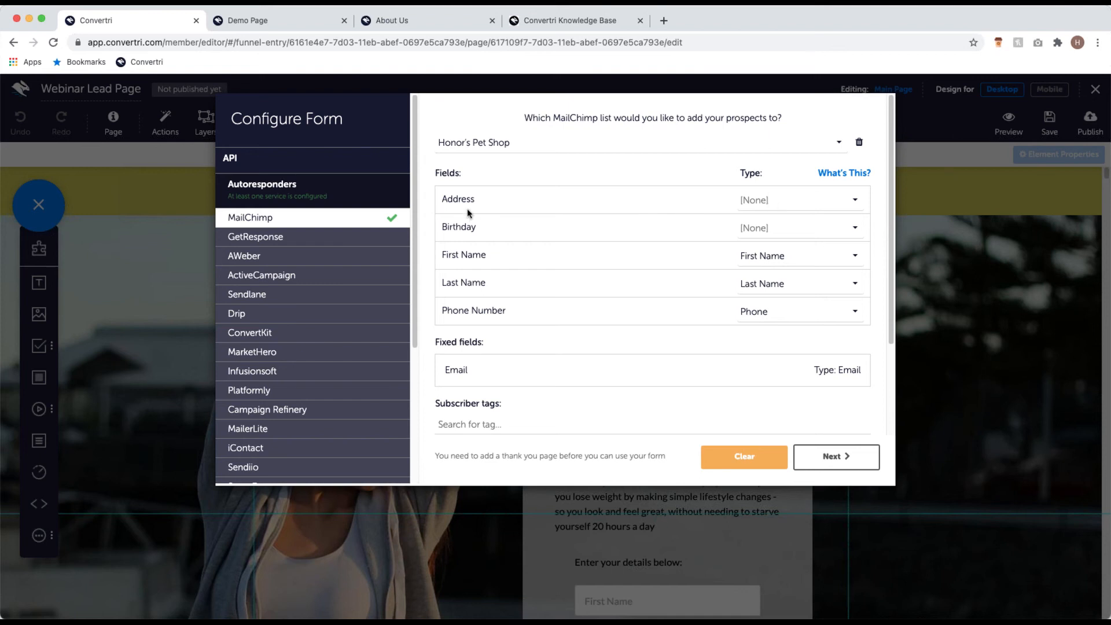
# Step: Map the Address field to the list's Address type
pyautogui.click(799, 199)
pyautogui.scroll(-3, 811, 278)
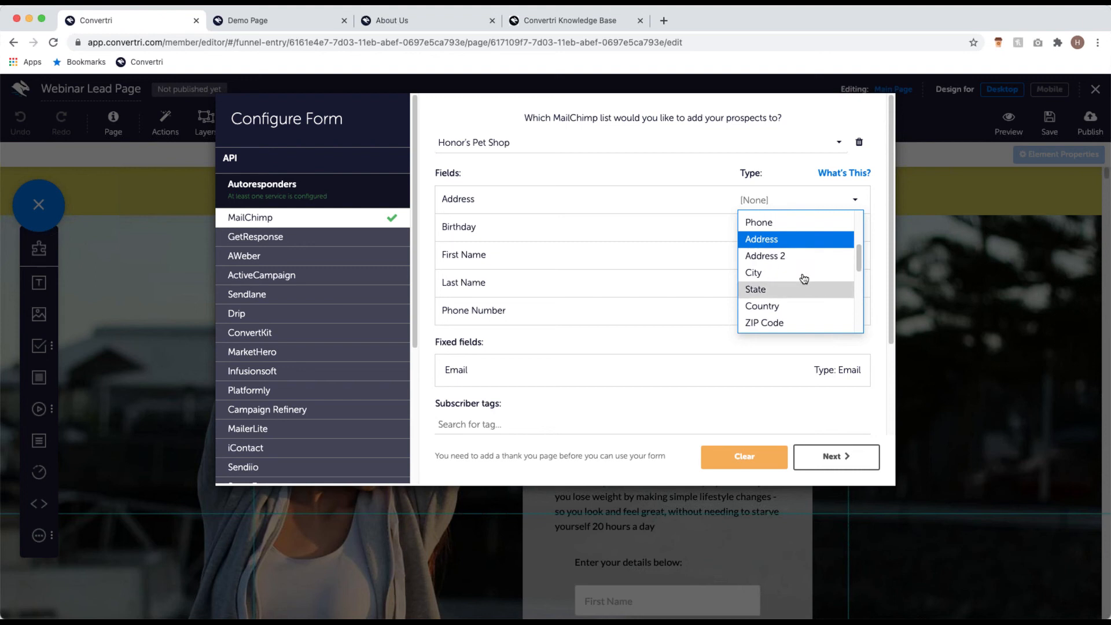
pyautogui.click(797, 248)
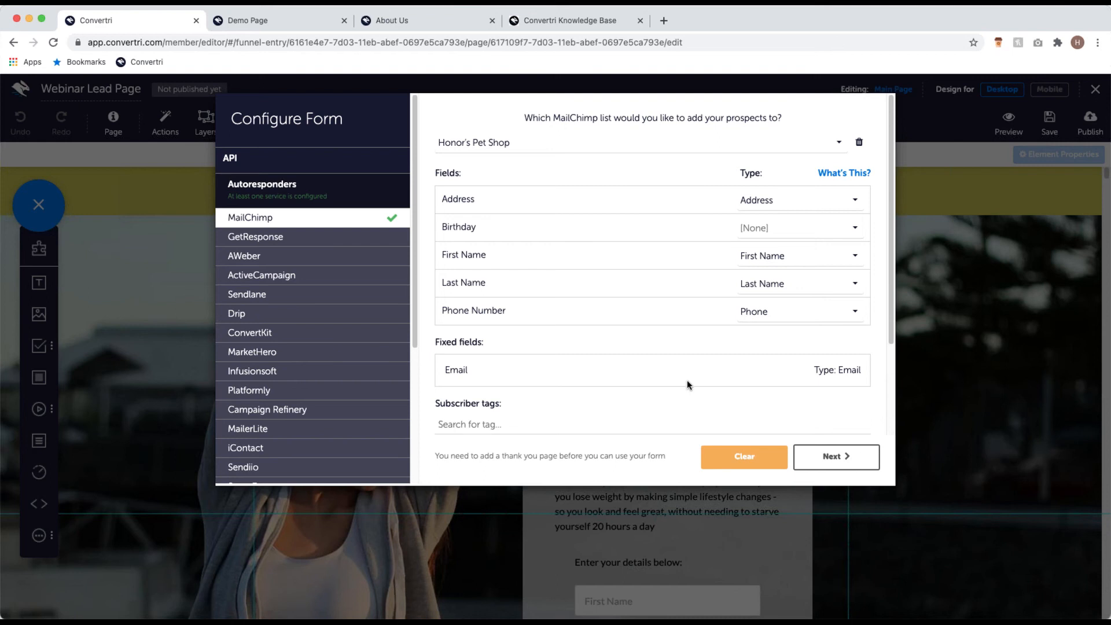
# Step: Keep the form redirecting to the Webinar Thank You page URL after submit, and finish the form setup
pyautogui.click(845, 458)
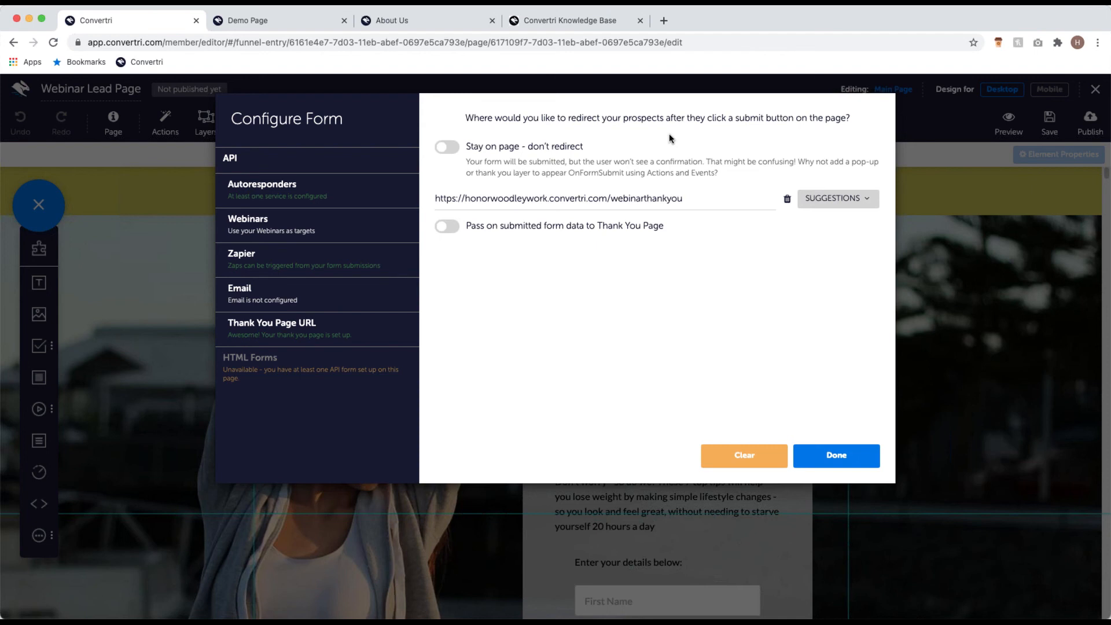
pyautogui.click(447, 148)
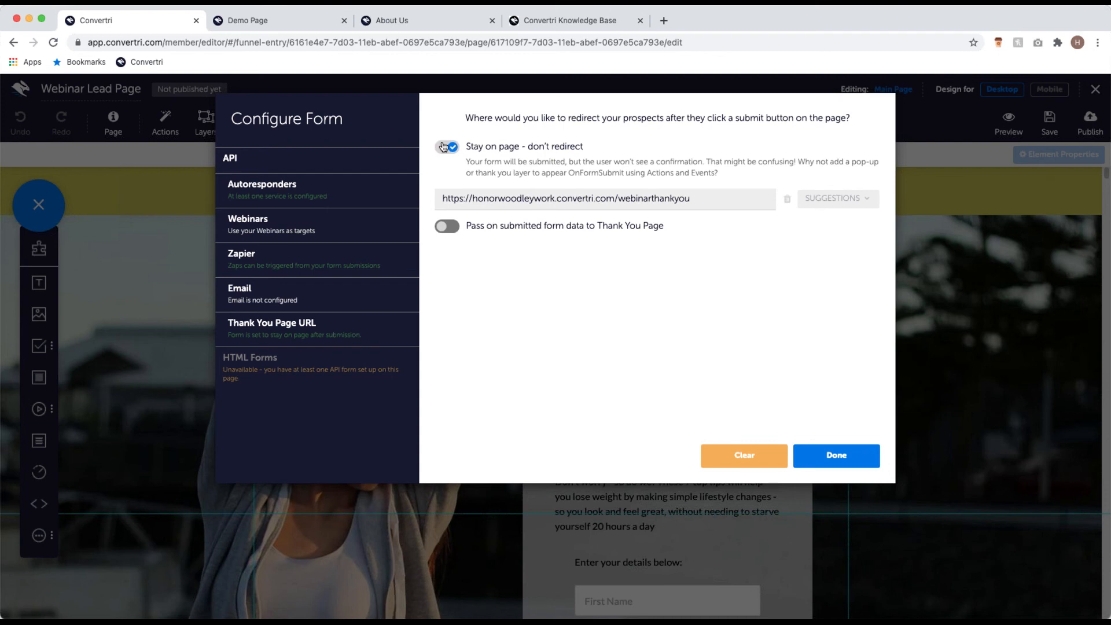
pyautogui.click(444, 146)
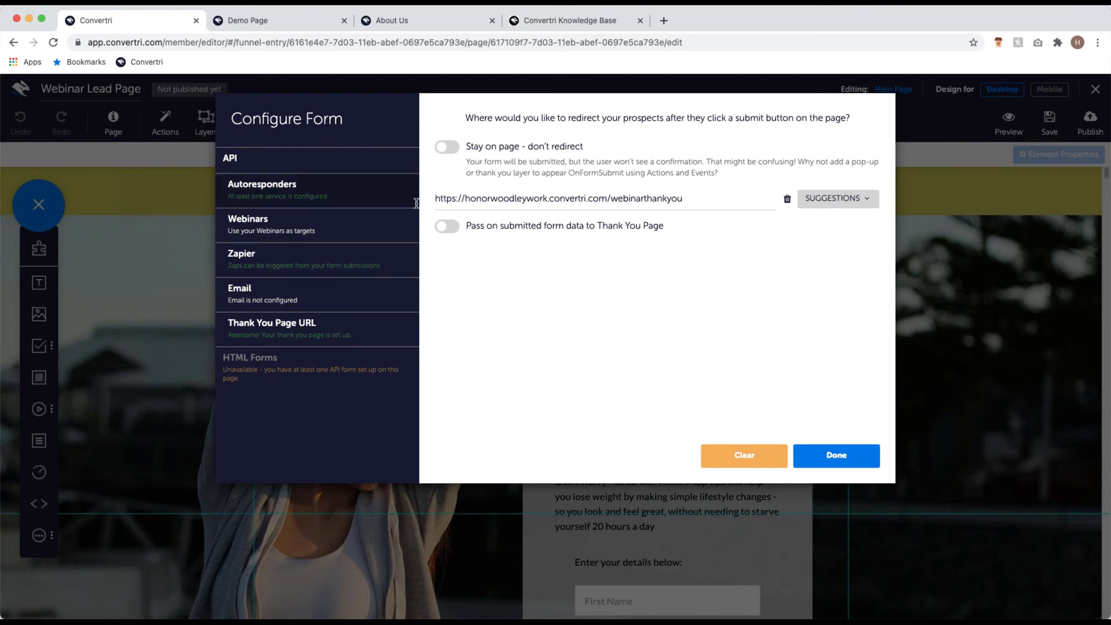
pyautogui.click(636, 201)
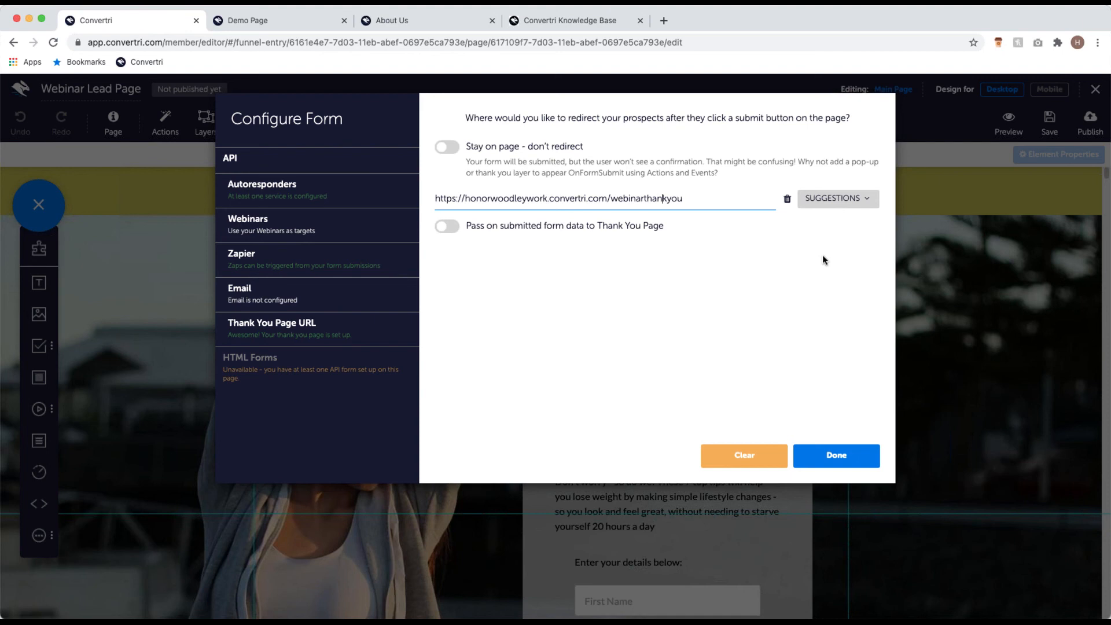
pyautogui.click(854, 200)
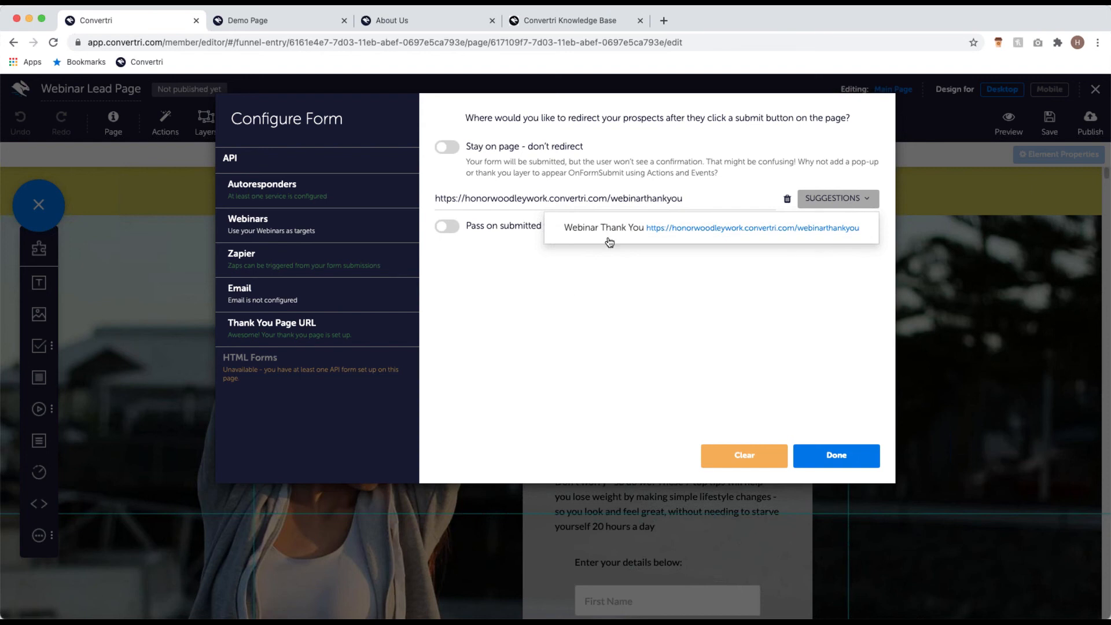
pyautogui.click(670, 296)
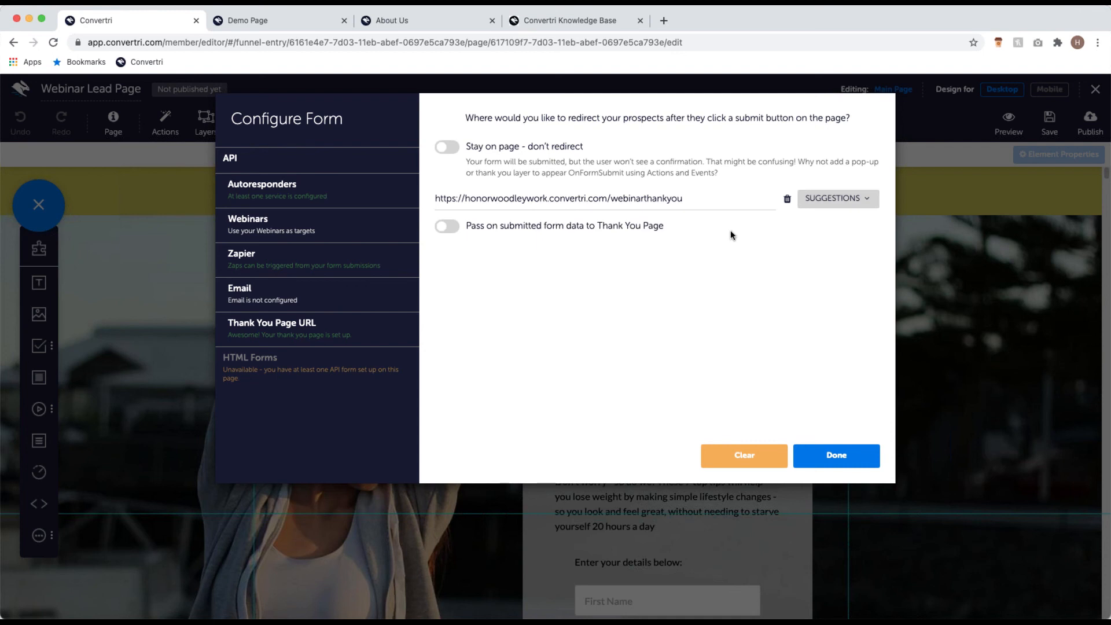
pyautogui.click(839, 457)
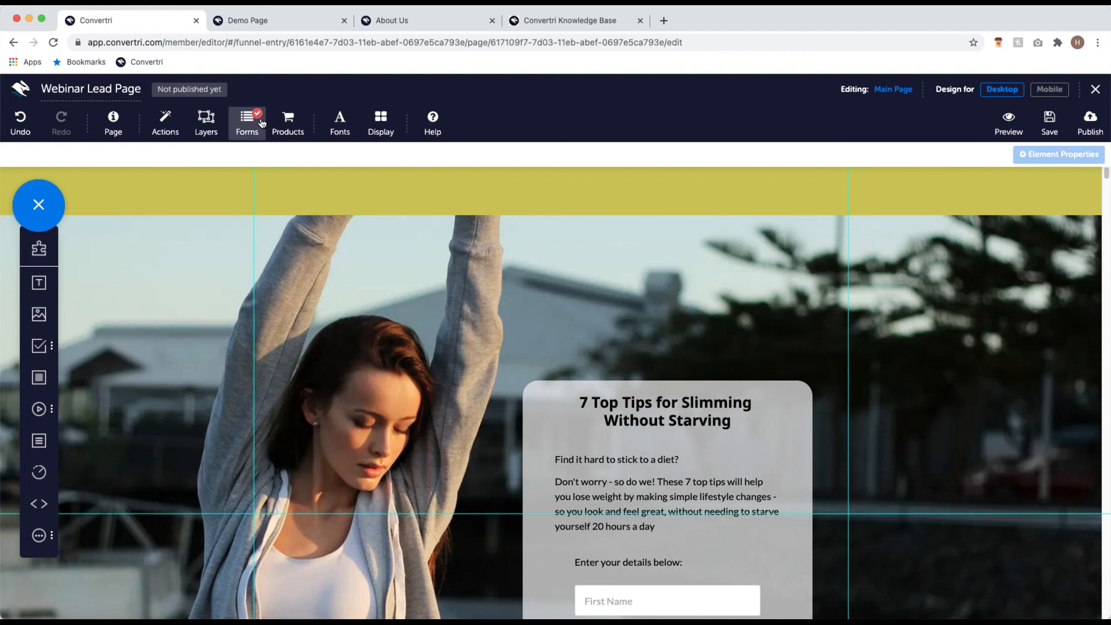
# Step: Publish the Webinar Lead Page at the path 'webinarlead'
pyautogui.scroll(-2, 528, 263)
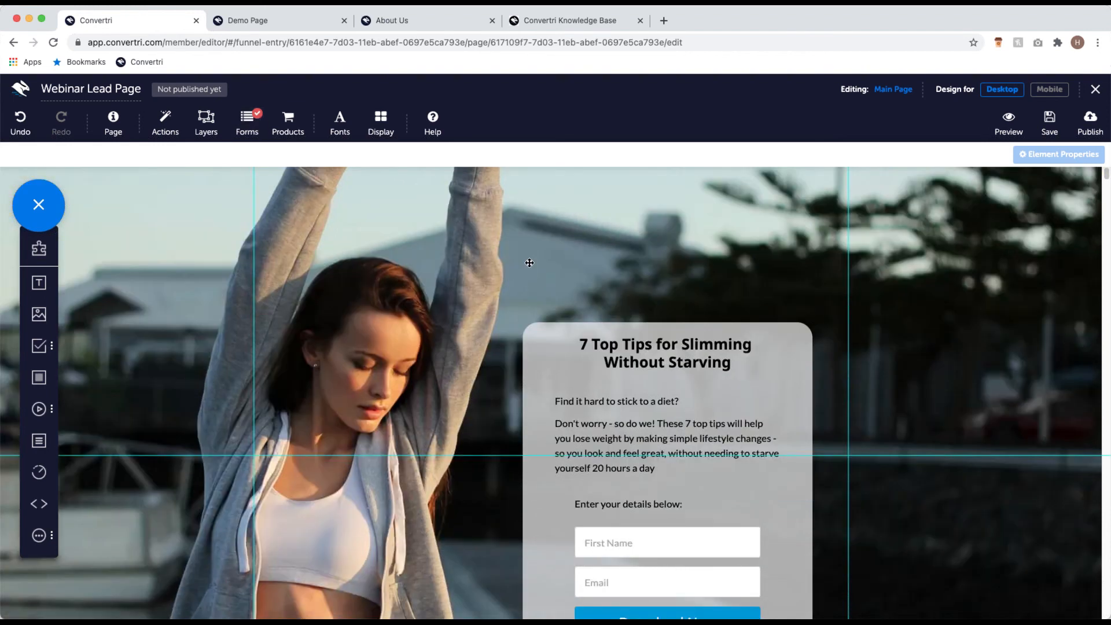
pyautogui.scroll(2, 528, 263)
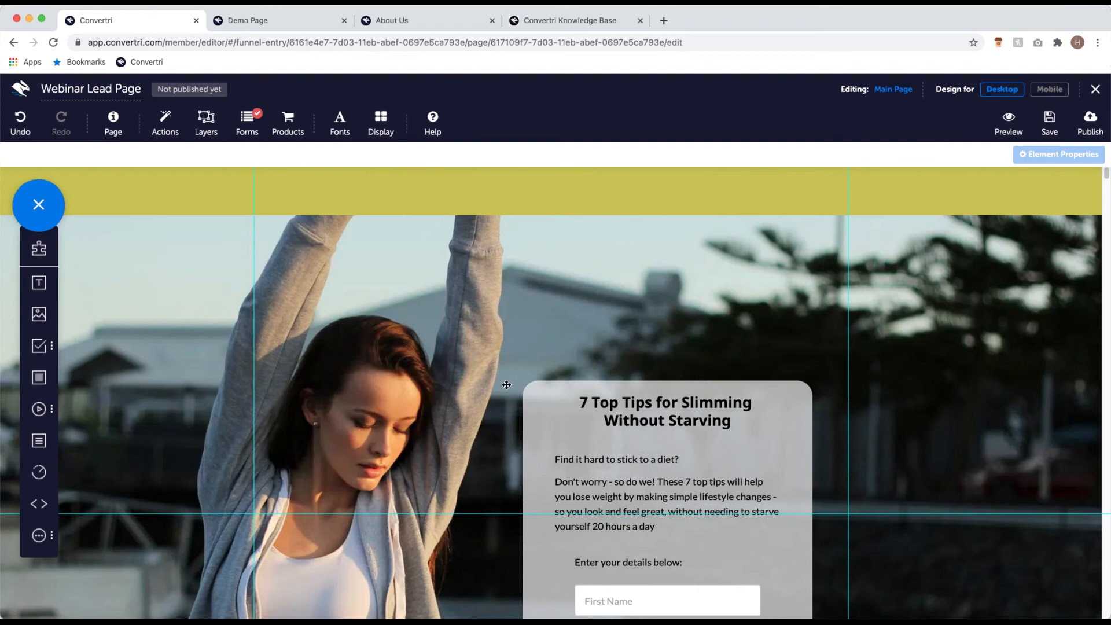
pyautogui.click(1093, 125)
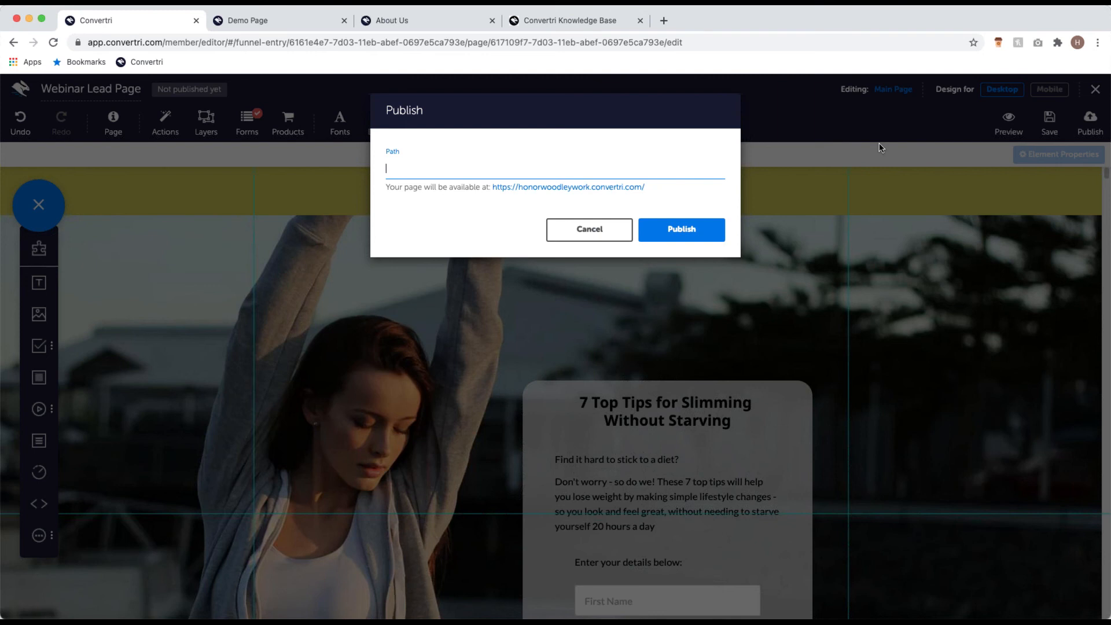
pyautogui.write('webinarlead')
pyautogui.click(708, 234)
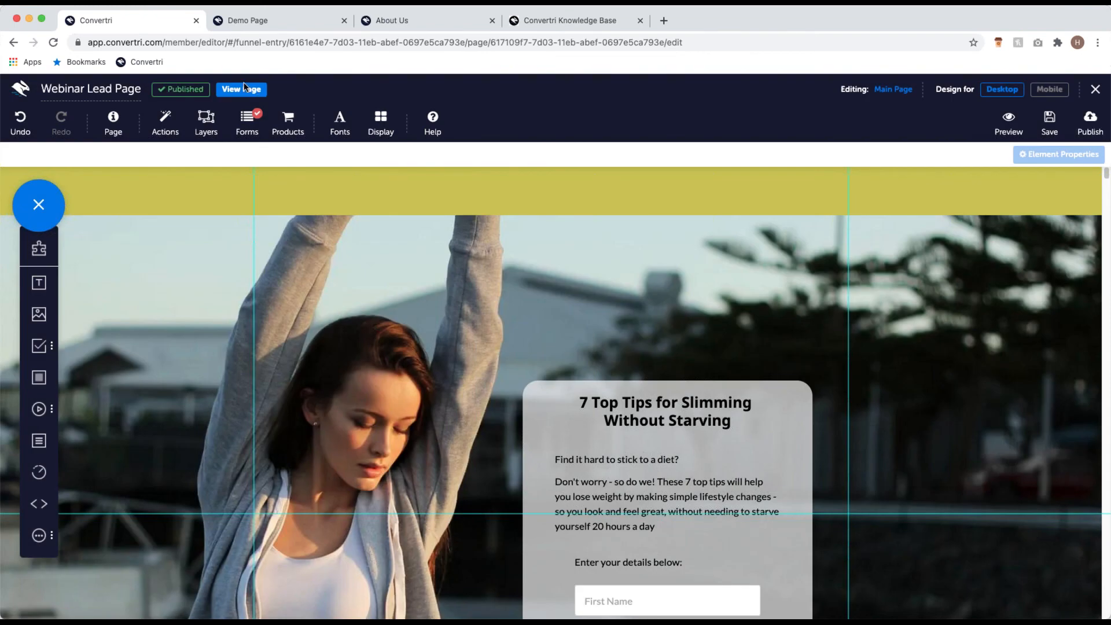
# Step: Open the live Webinar Lead Page in a new browser tab and look it over
pyautogui.click(255, 89)
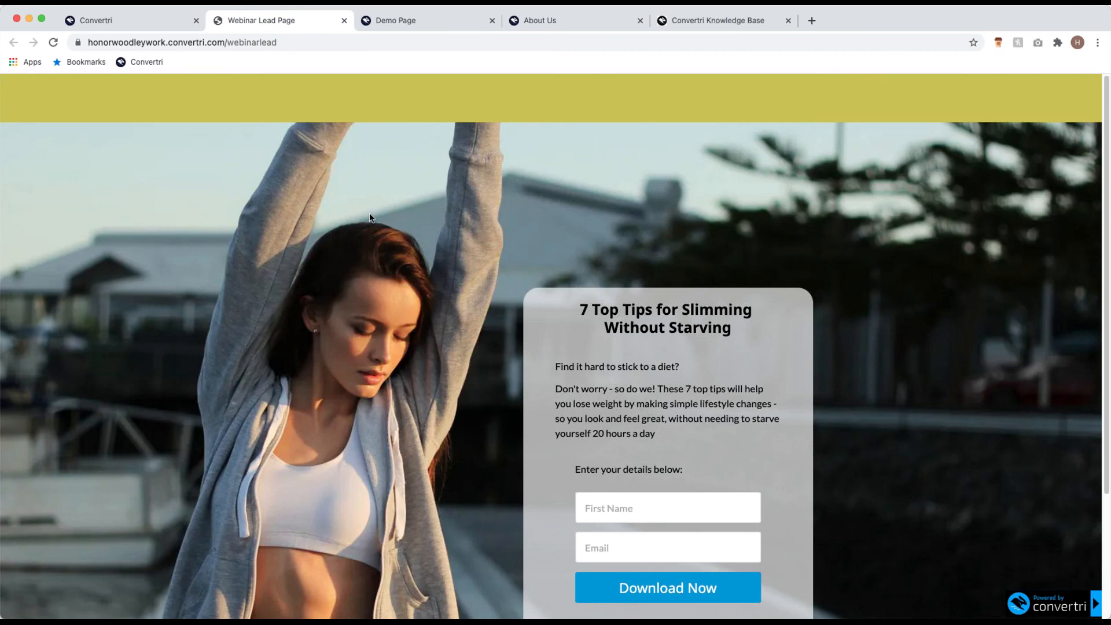
pyautogui.scroll(-3, 380, 207)
pyautogui.scroll(4, 627, 259)
pyautogui.click(418, 25)
pyautogui.scroll(-5, 635, 298)
pyautogui.scroll(5, 635, 298)
pyautogui.click(261, 22)
pyautogui.scroll(-2, 662, 265)
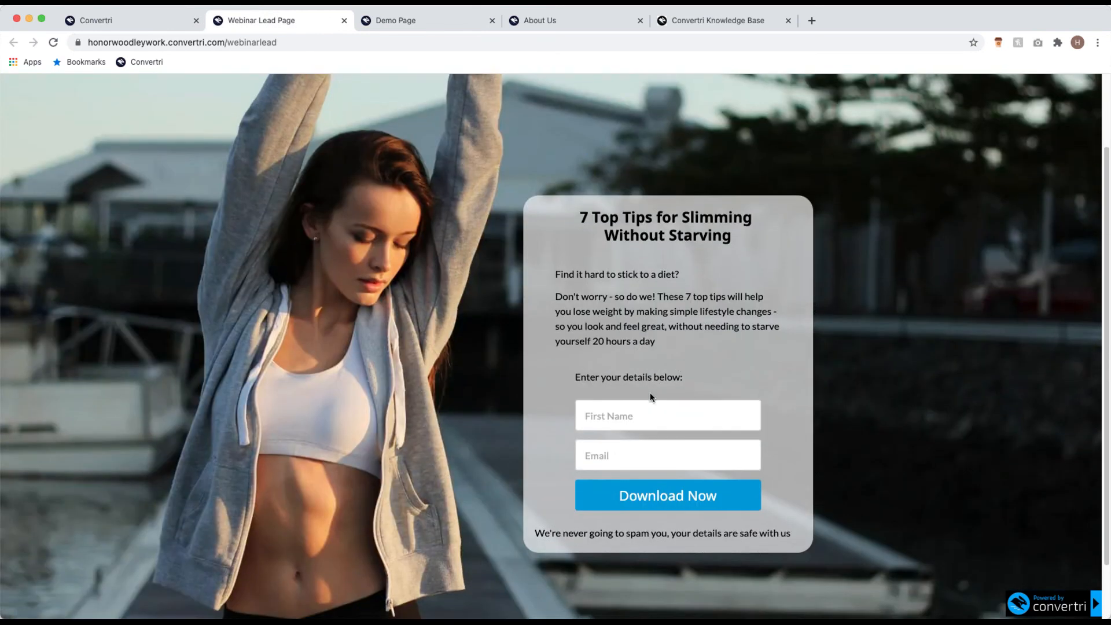
# Step: Submit the live sign-up form with a test first name and e-mail address
pyautogui.write('Honor')
pyautogui.click(660, 458)
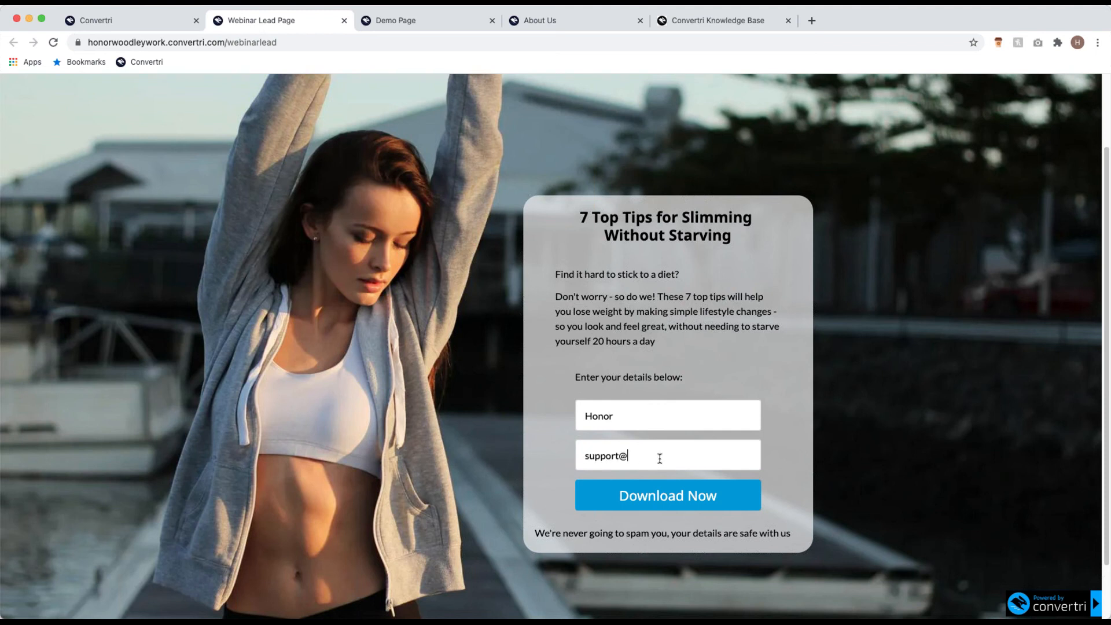
pyautogui.click(692, 495)
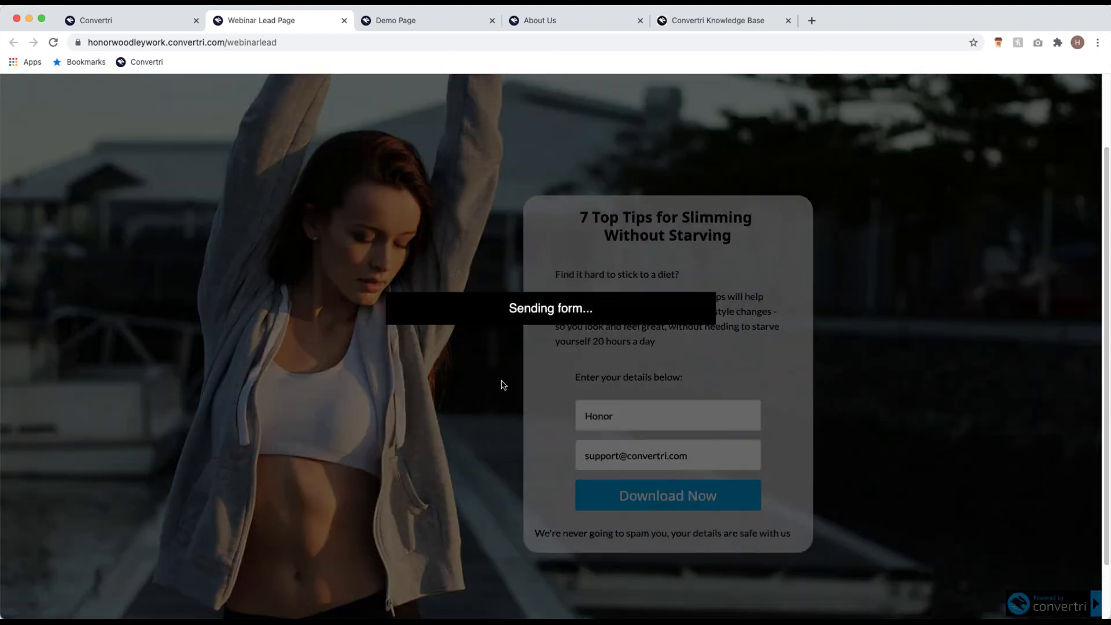
# Step: Check the Webinar Thank You page that loaded, then close it and return to the editor
pyautogui.scroll(-3, 595, 331)
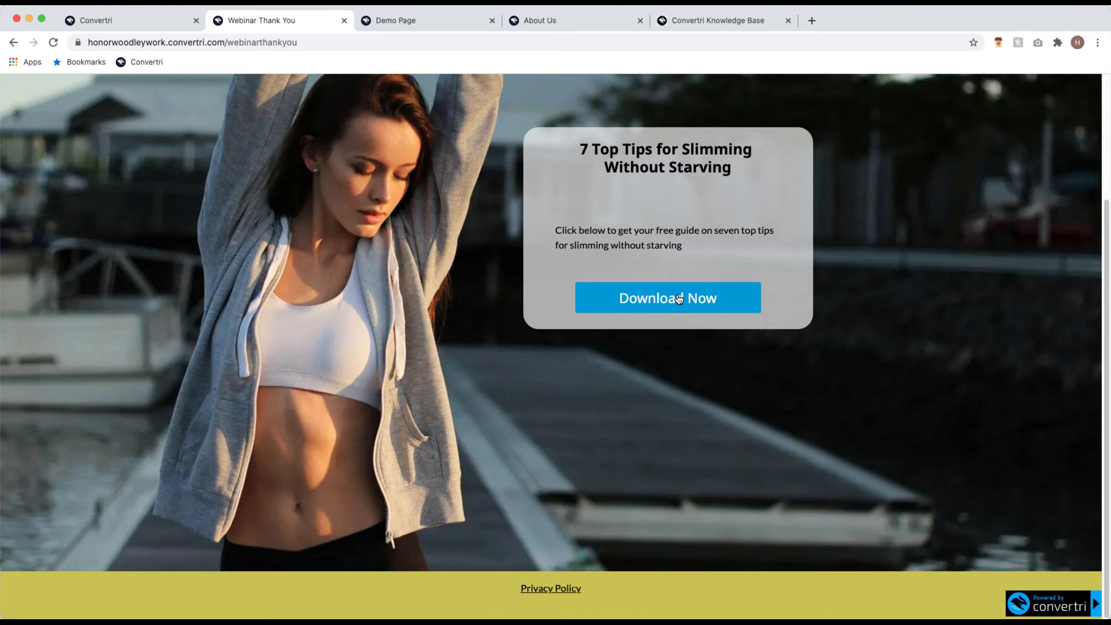
pyautogui.scroll(3, 625, 308)
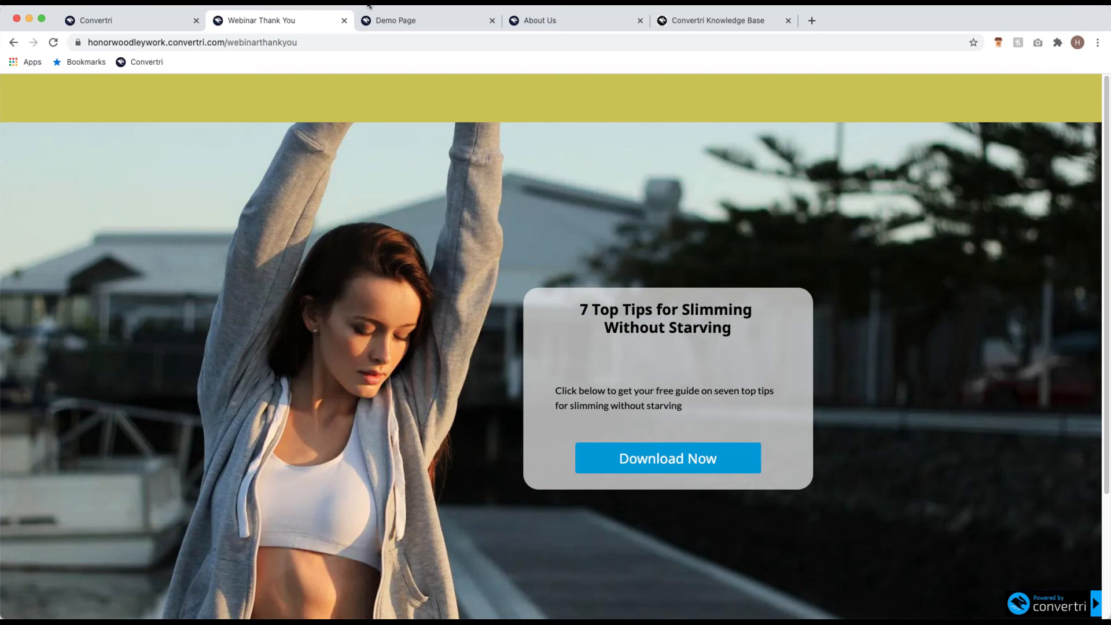
pyautogui.press('super+w')
pyautogui.click(154, 28)
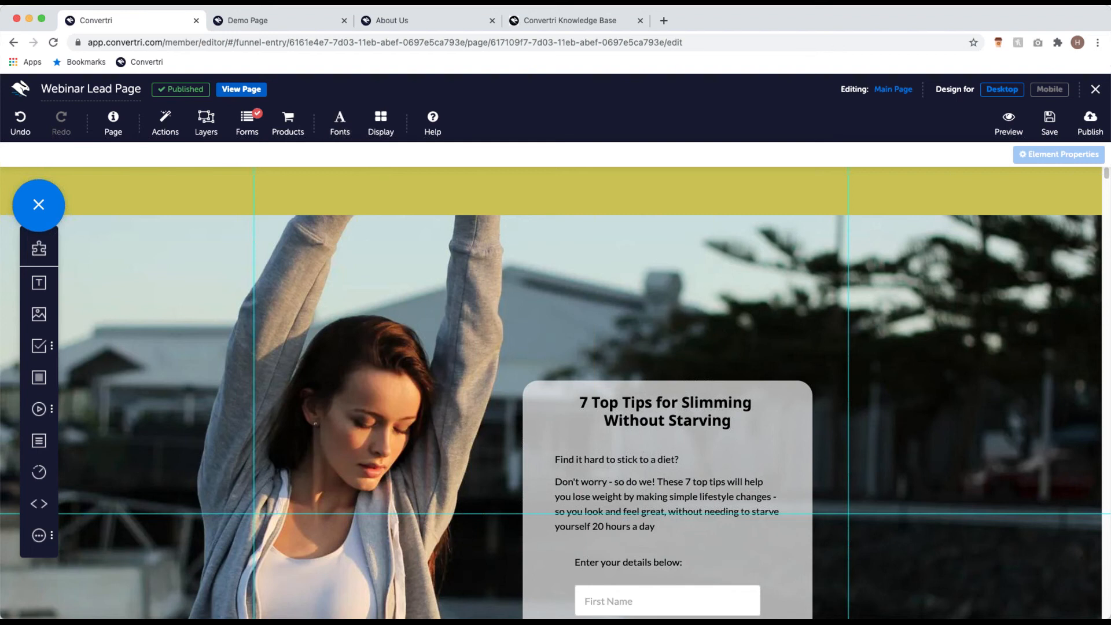
# Step: Close the page editor to return to the Webinar funnel's page list
pyautogui.click(1096, 88)
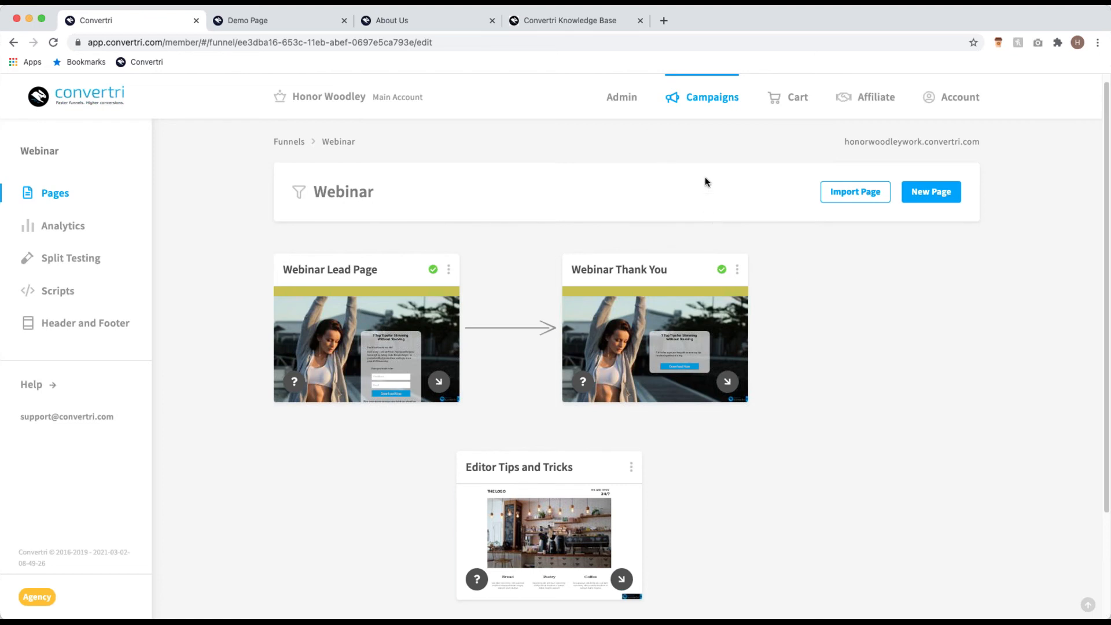
pyautogui.click(698, 97)
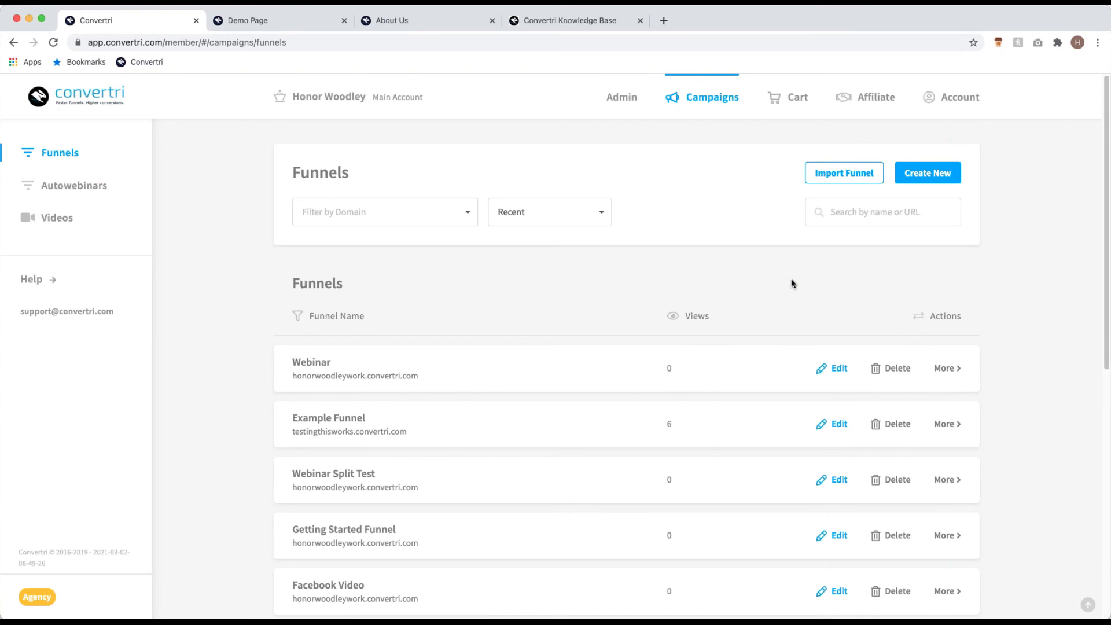
pyautogui.click(861, 177)
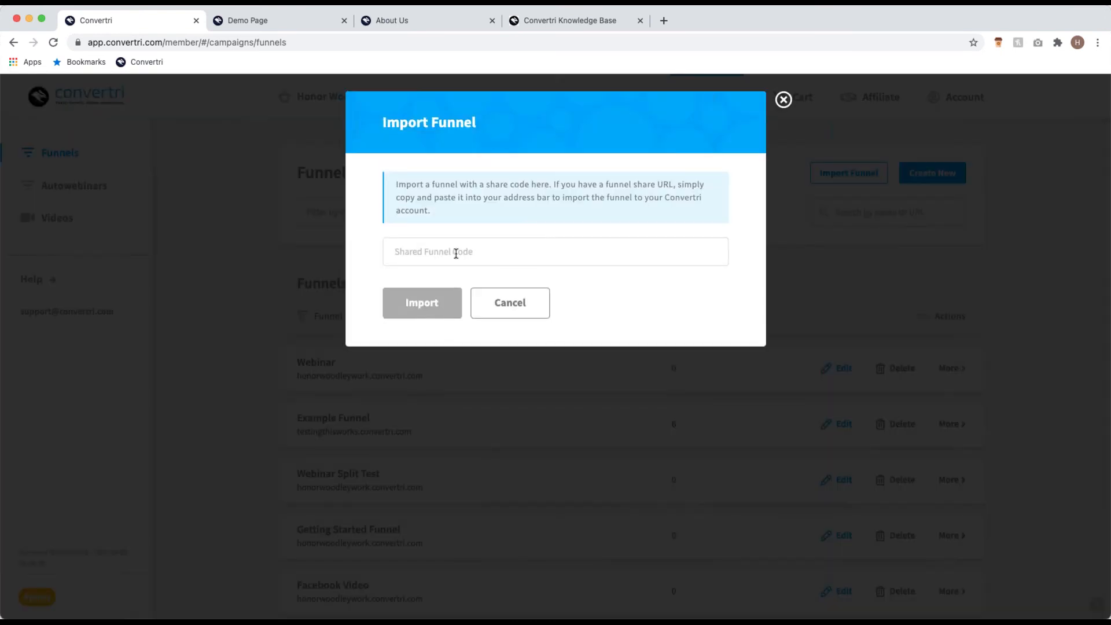
pyautogui.click(784, 100)
pyautogui.click(419, 347)
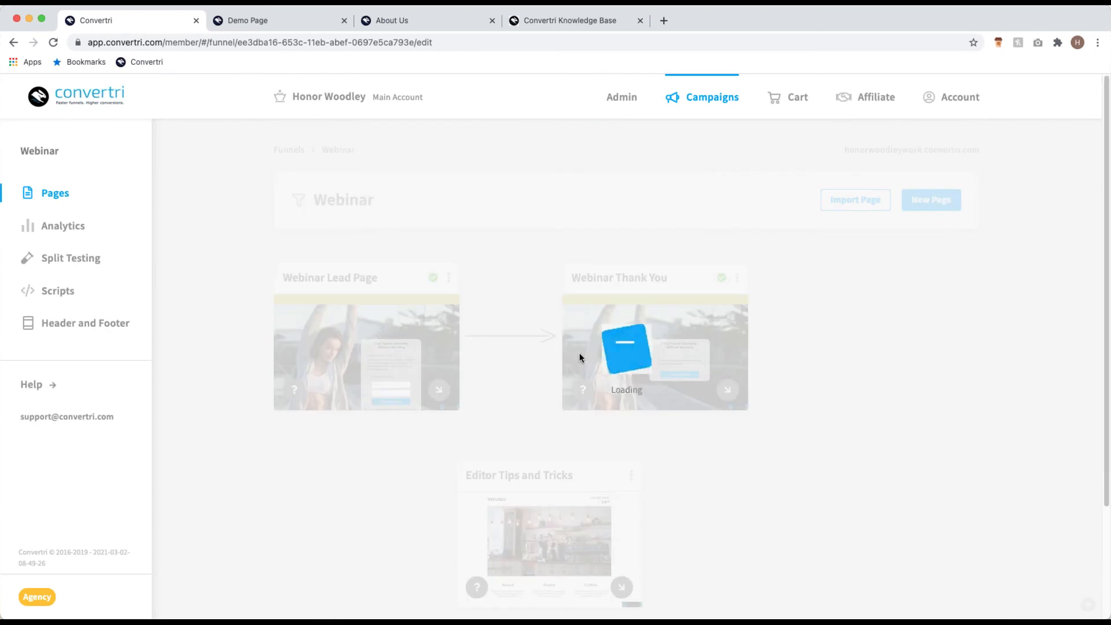
pyautogui.scroll(-2, 495, 355)
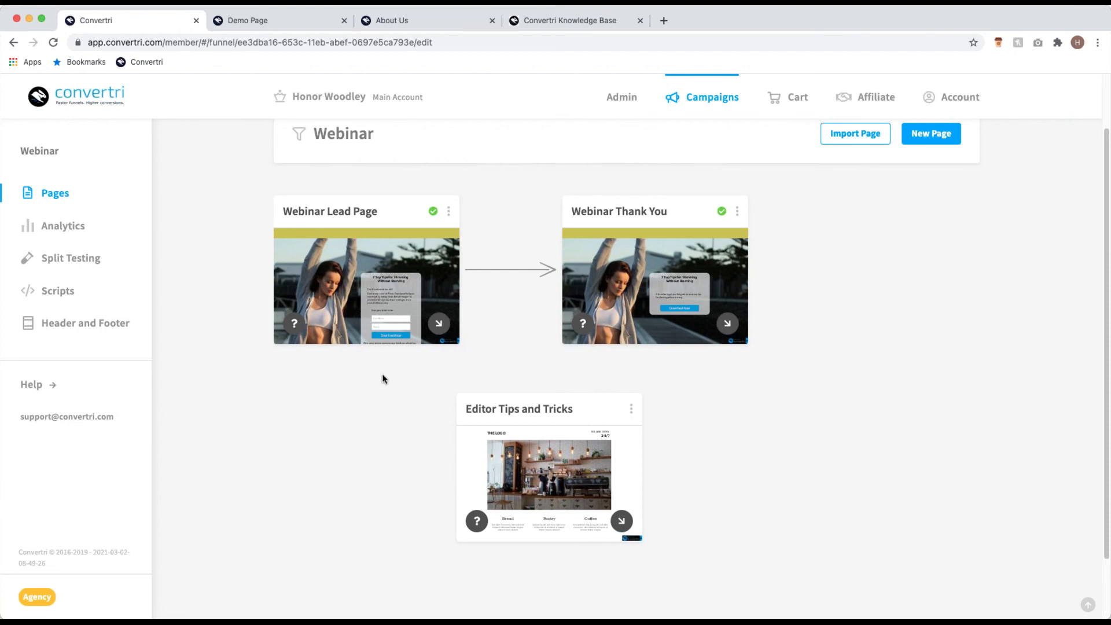
# Step: Open the Webinar funnel's Editor Tips and Tricks page in the editor to show its café layout
pyautogui.moveTo(537, 482)
pyautogui.click(549, 484)
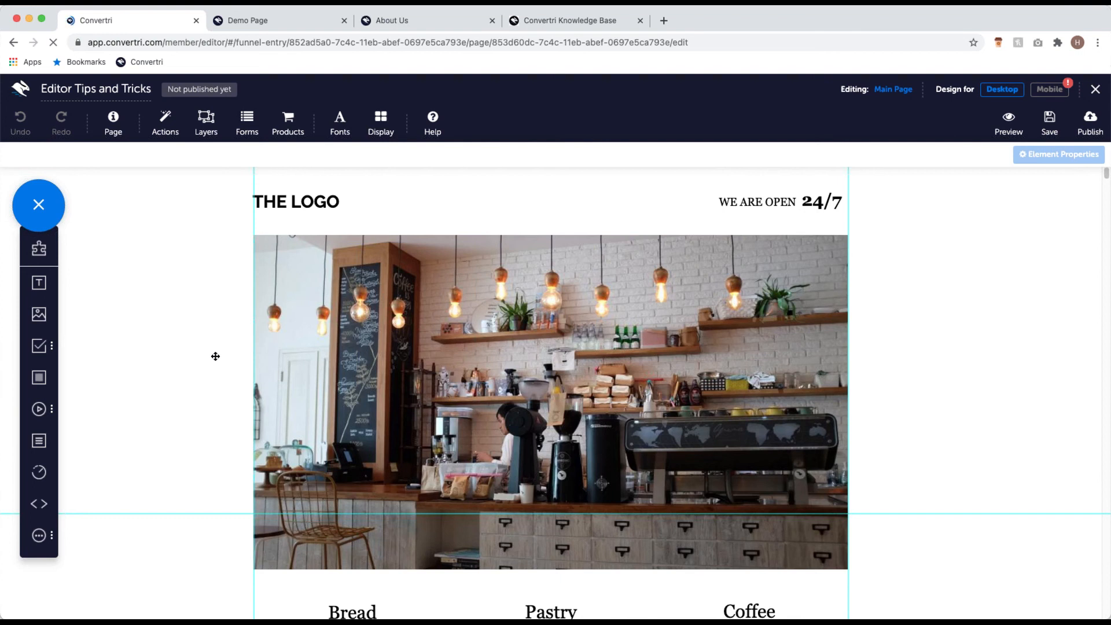
pyautogui.scroll(-1, 215, 356)
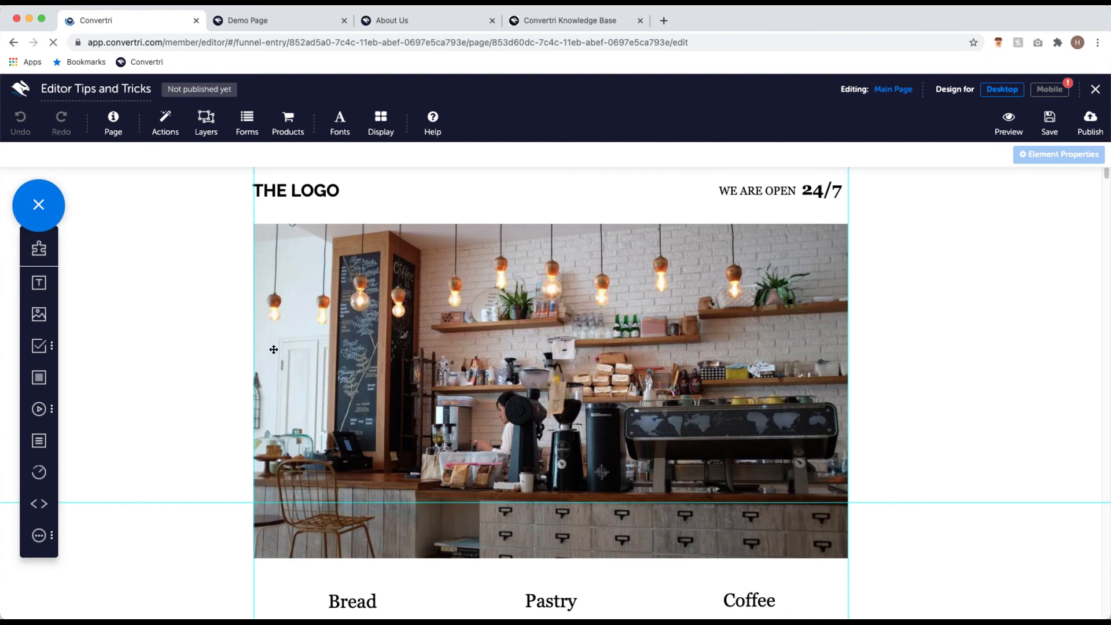
pyautogui.scroll(-5, 502, 357)
pyautogui.scroll(-8, 503, 357)
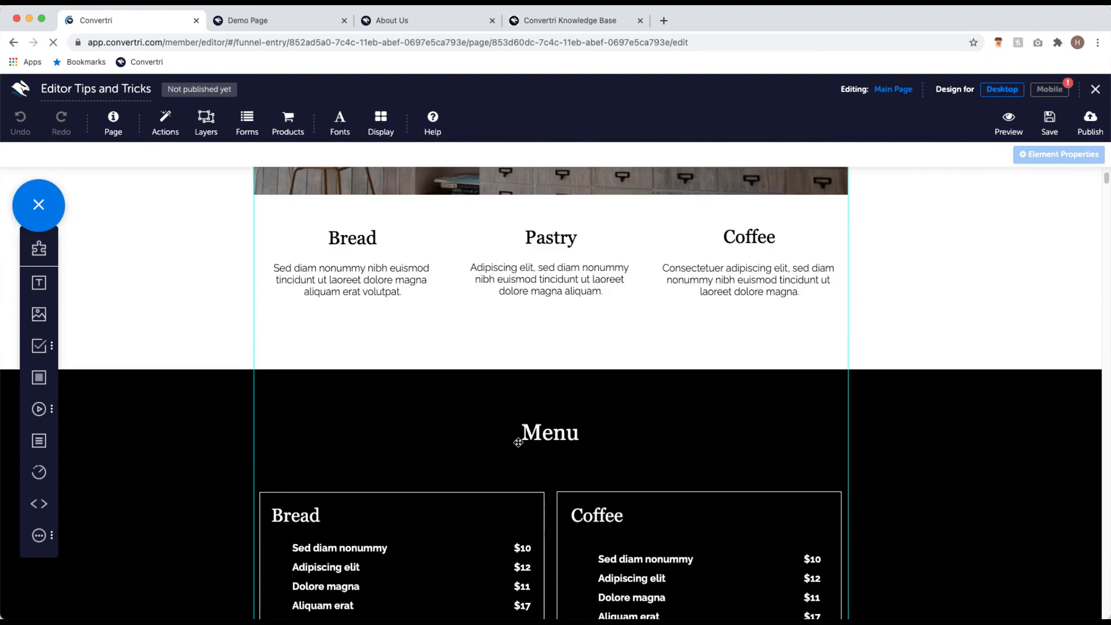
pyautogui.scroll(-12, 427, 459)
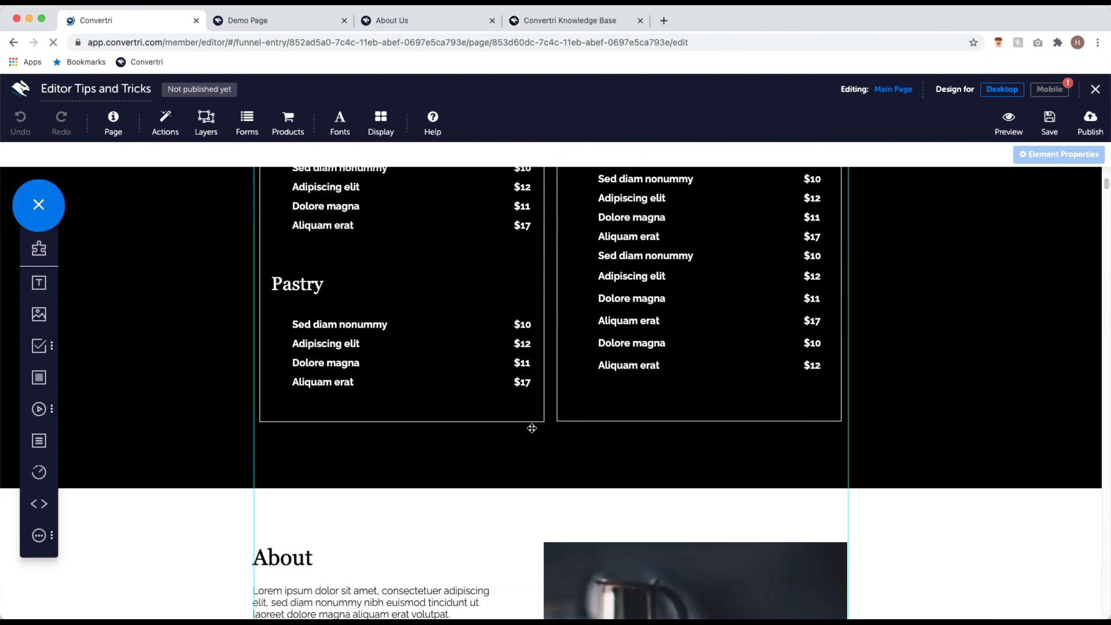
pyautogui.scroll(-15, 538, 441)
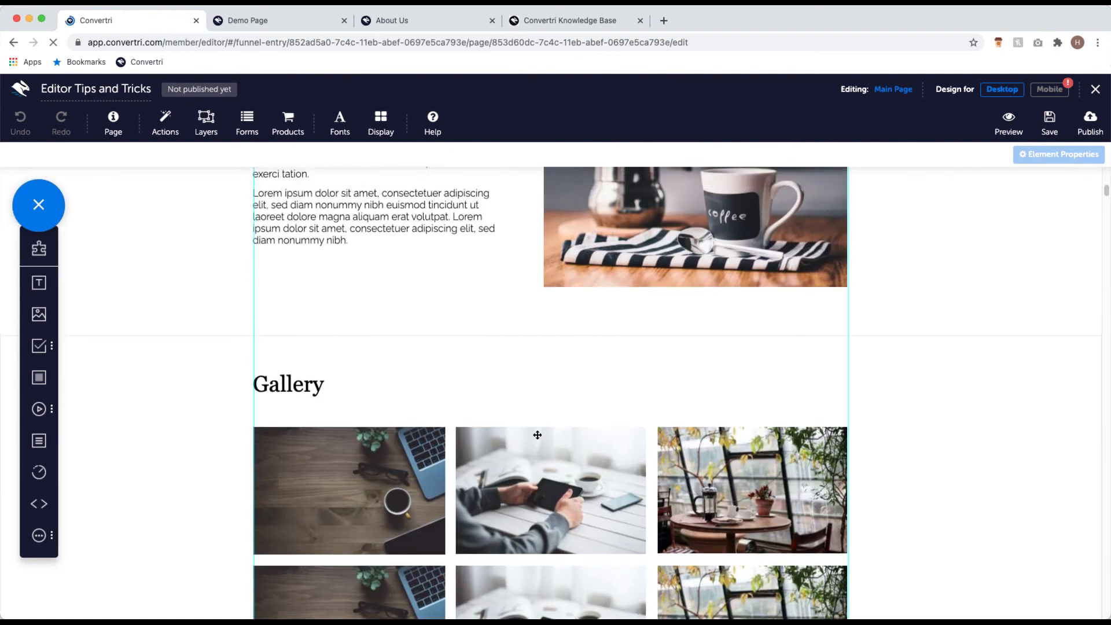
pyautogui.scroll(20, 538, 441)
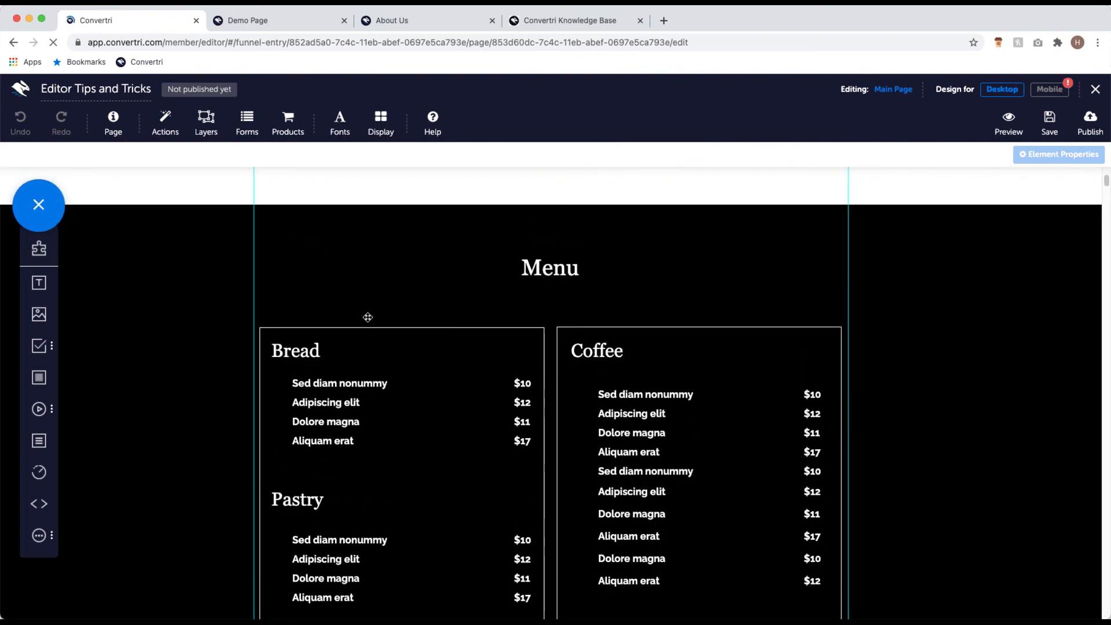
pyautogui.scroll(20, 269, 163)
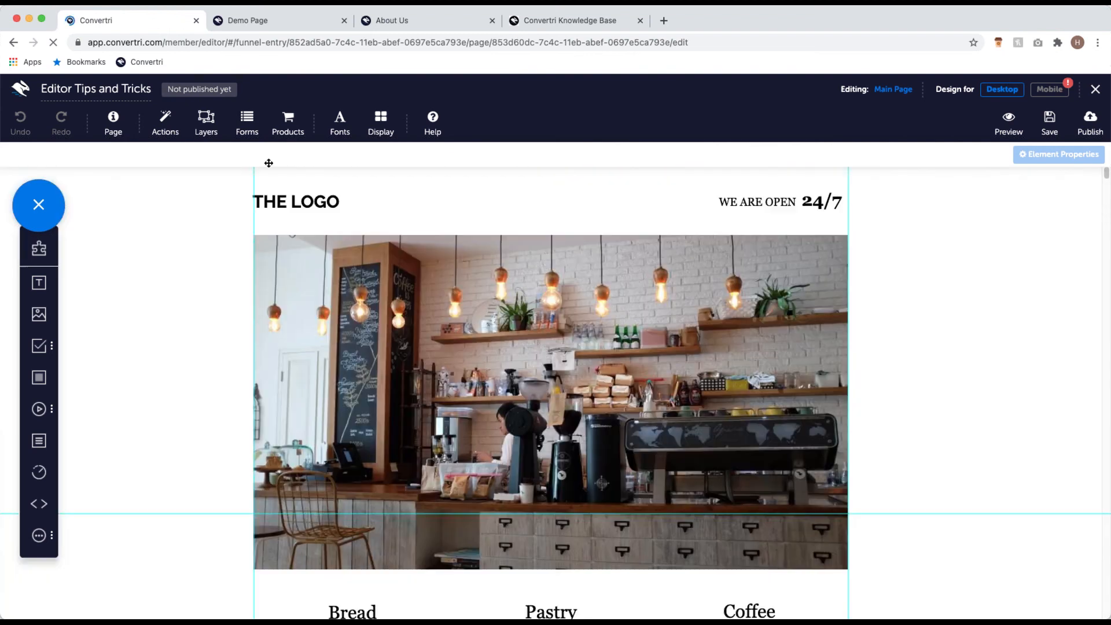
pyautogui.scroll(-20, 379, 261)
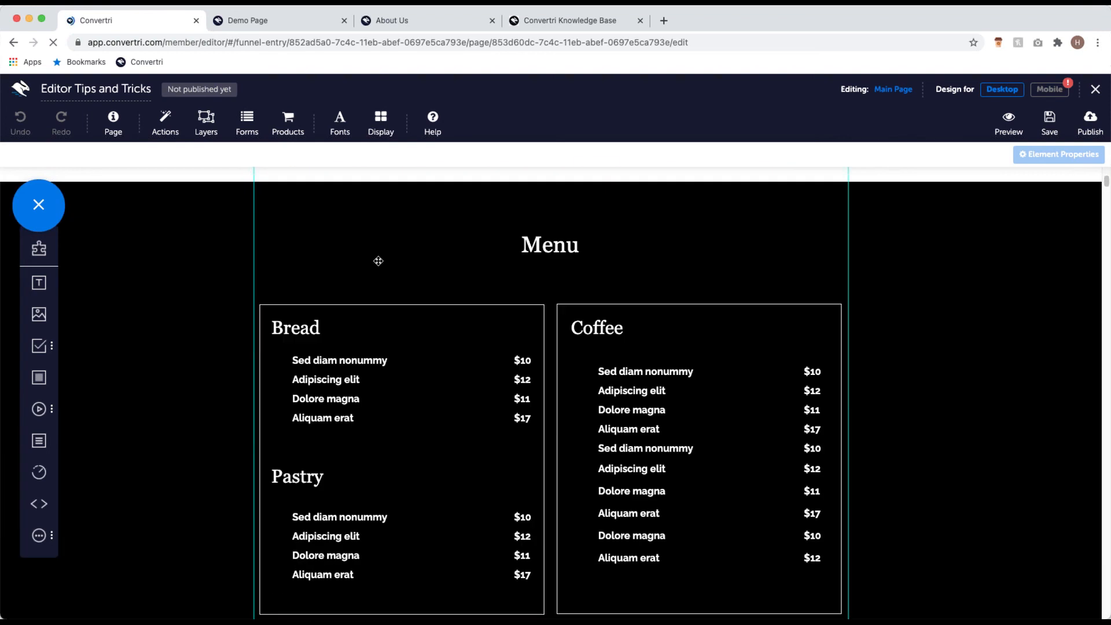
pyautogui.scroll(1, 405, 261)
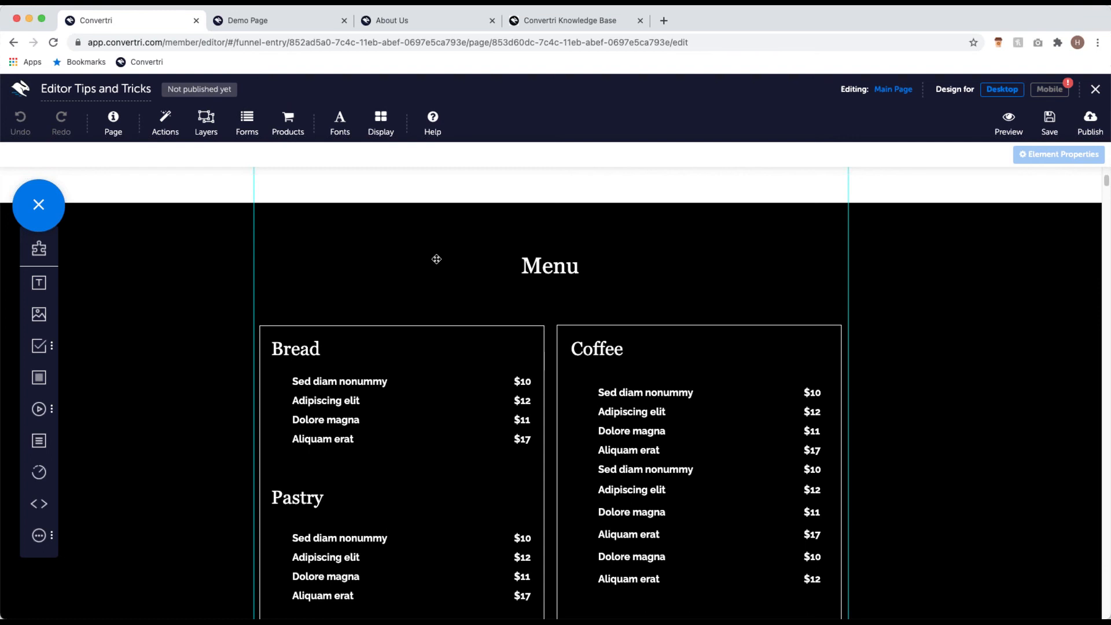
pyautogui.scroll(-1, 434, 260)
pyautogui.scroll(-1, 435, 260)
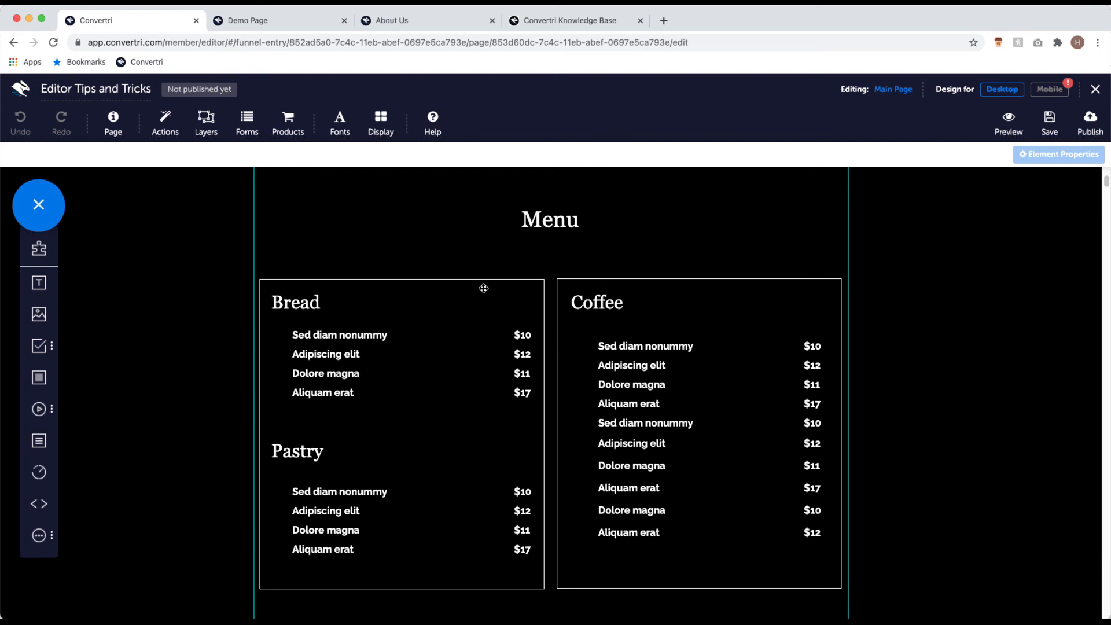
pyautogui.scroll(3, 484, 288)
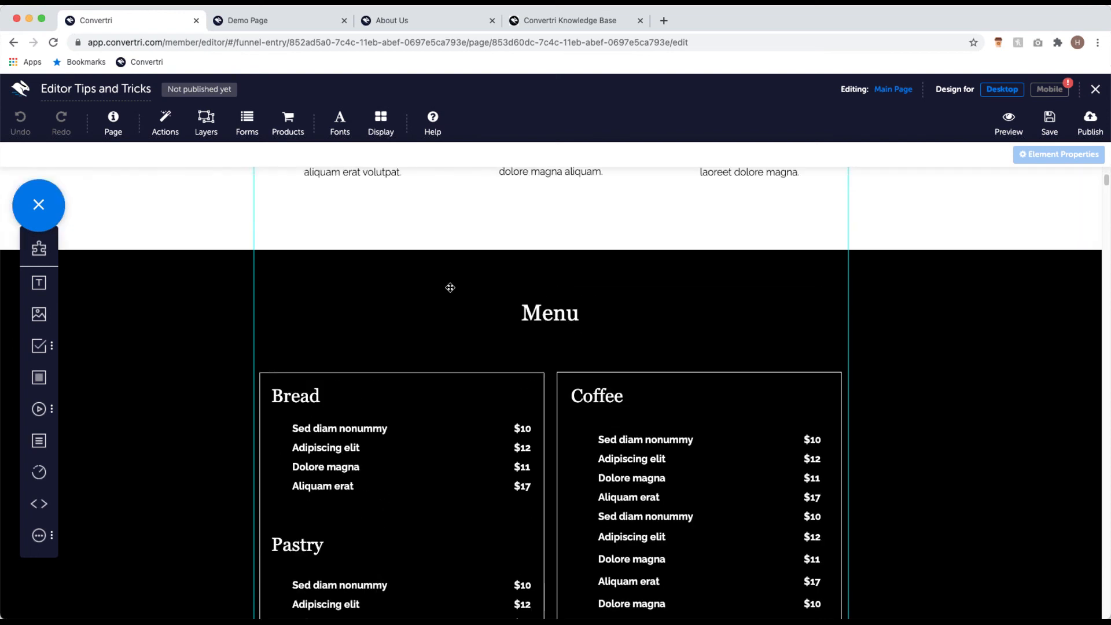
# Step: Delete the black Menu section with the Bread, Pastry and Coffee price lists, then review the page
pyautogui.click(450, 287)
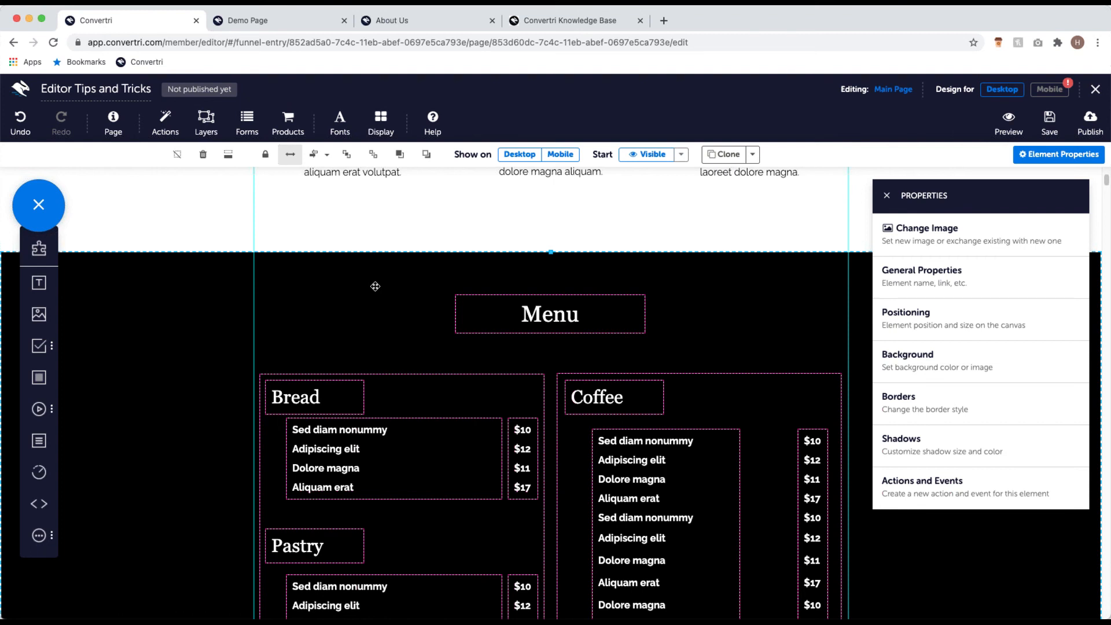
pyautogui.press('Delete')
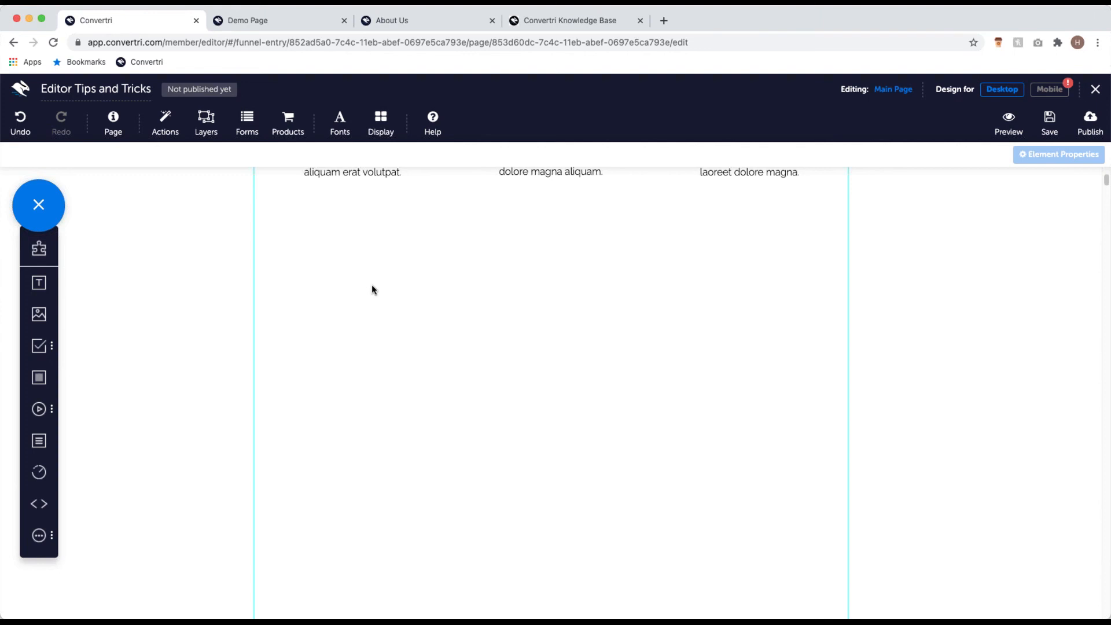
pyautogui.scroll(-4, 372, 286)
pyautogui.scroll(3, 373, 293)
pyautogui.scroll(-3, 377, 294)
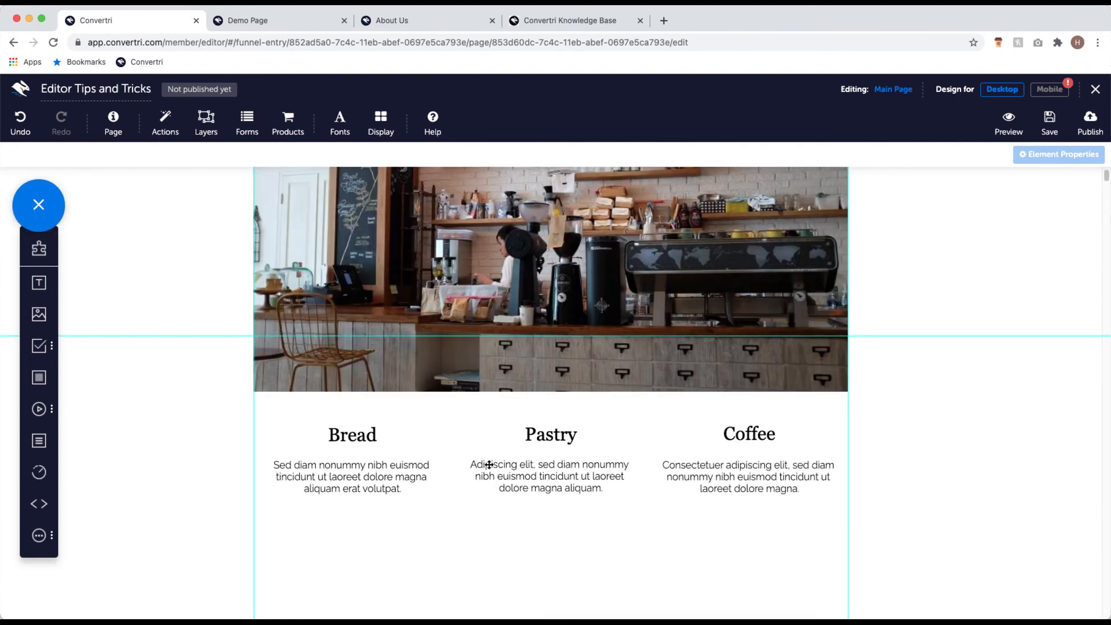
pyautogui.scroll(3, 486, 464)
pyautogui.scroll(-5, 440, 380)
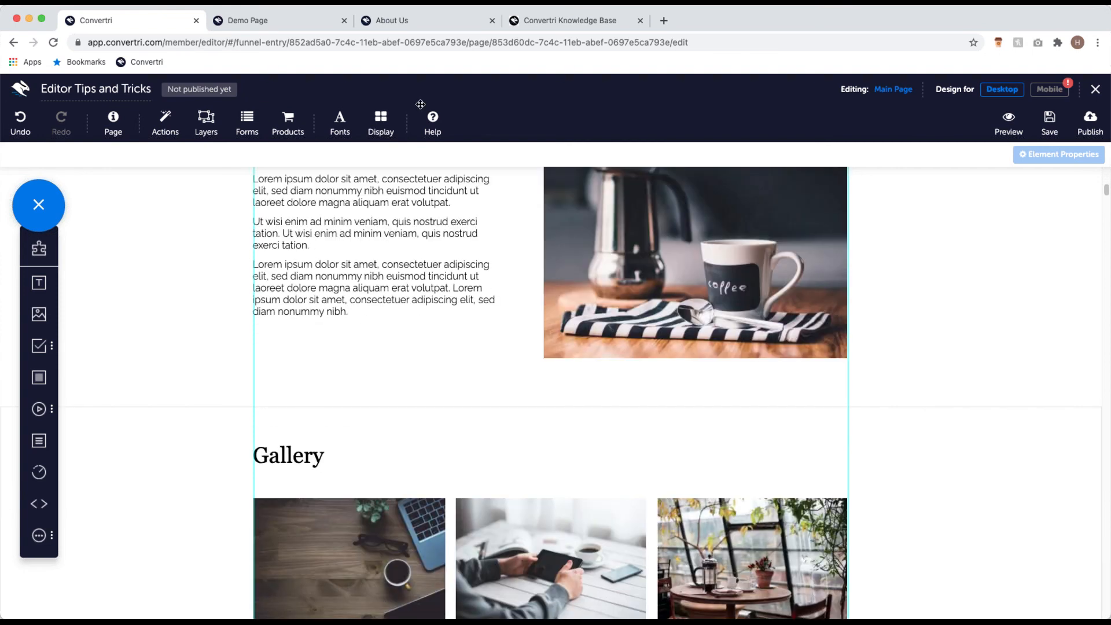
pyautogui.scroll(-8, 342, 308)
pyautogui.scroll(-2, 566, 345)
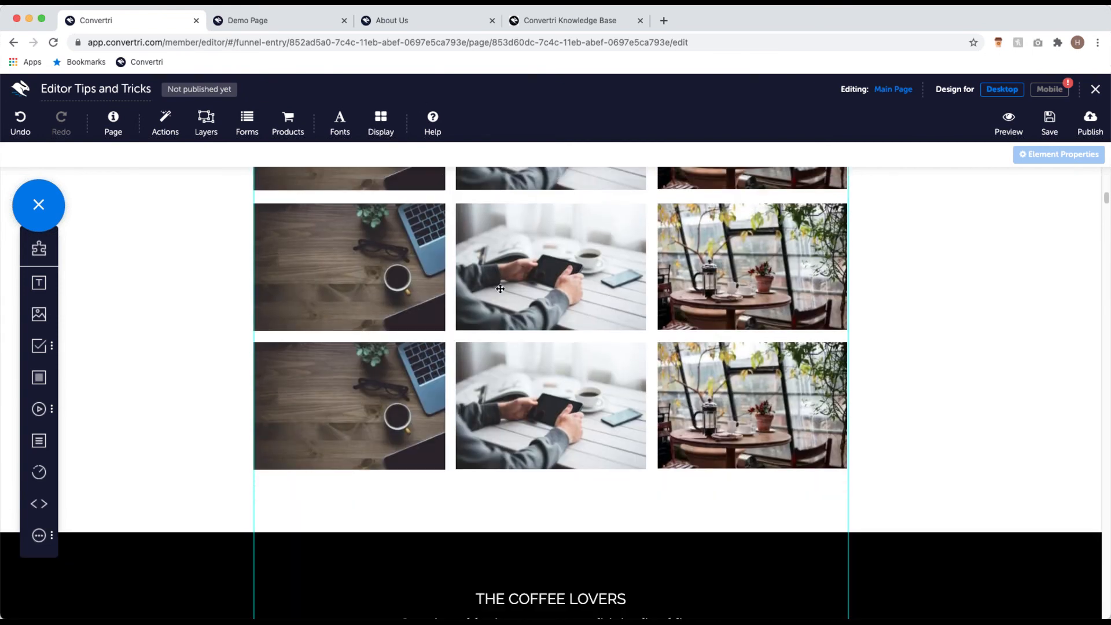
pyautogui.scroll(-3, 420, 372)
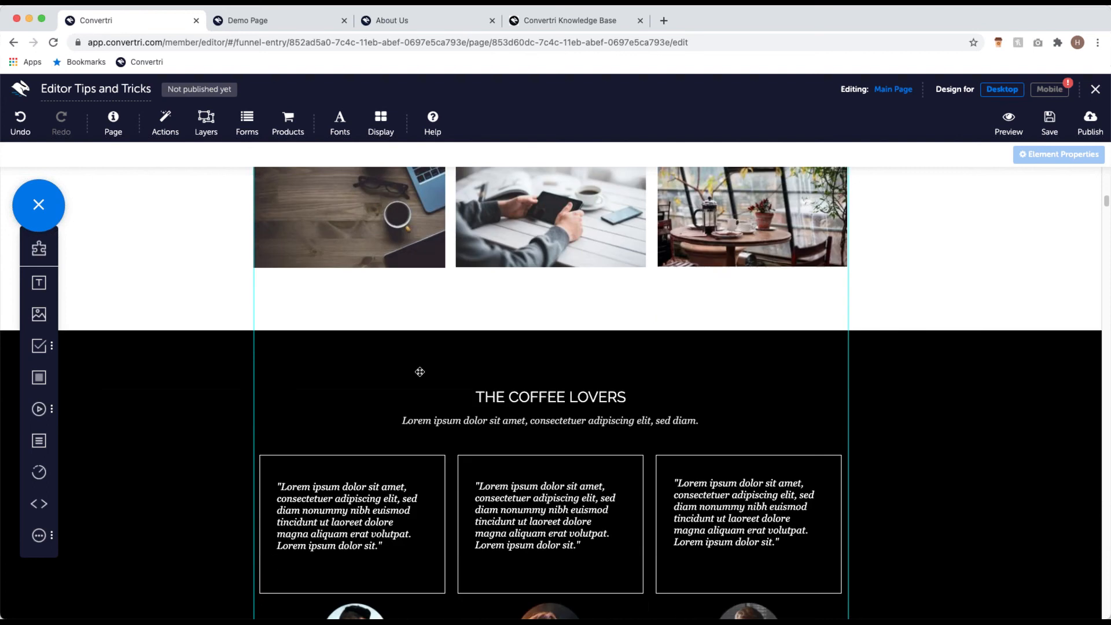
pyautogui.scroll(-2, 422, 368)
pyautogui.scroll(-1, 567, 416)
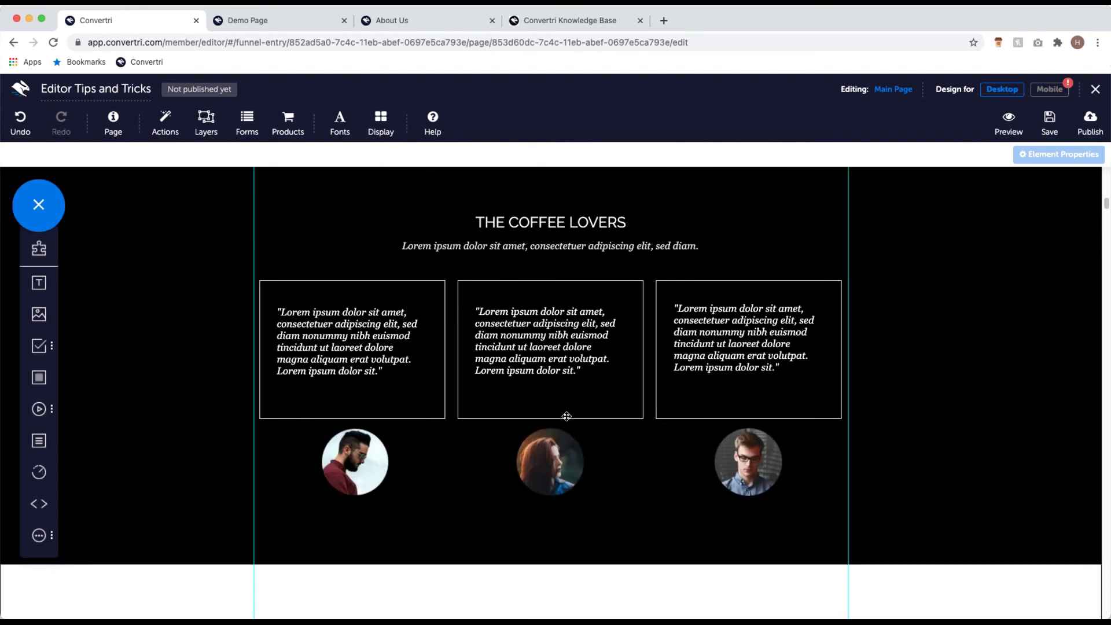
pyautogui.scroll(20, 566, 416)
pyautogui.scroll(-8, 567, 415)
pyautogui.scroll(-3, 567, 415)
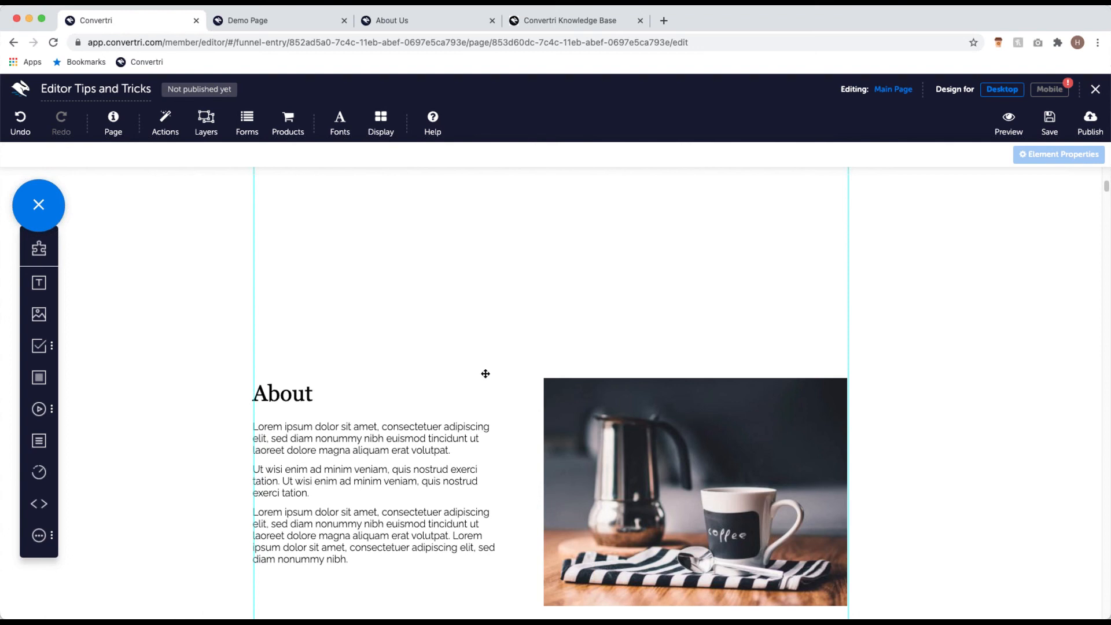
# Step: Remove the whitespace above the About section so it follows the Bread, Pastry and Coffee row
pyautogui.click(462, 388)
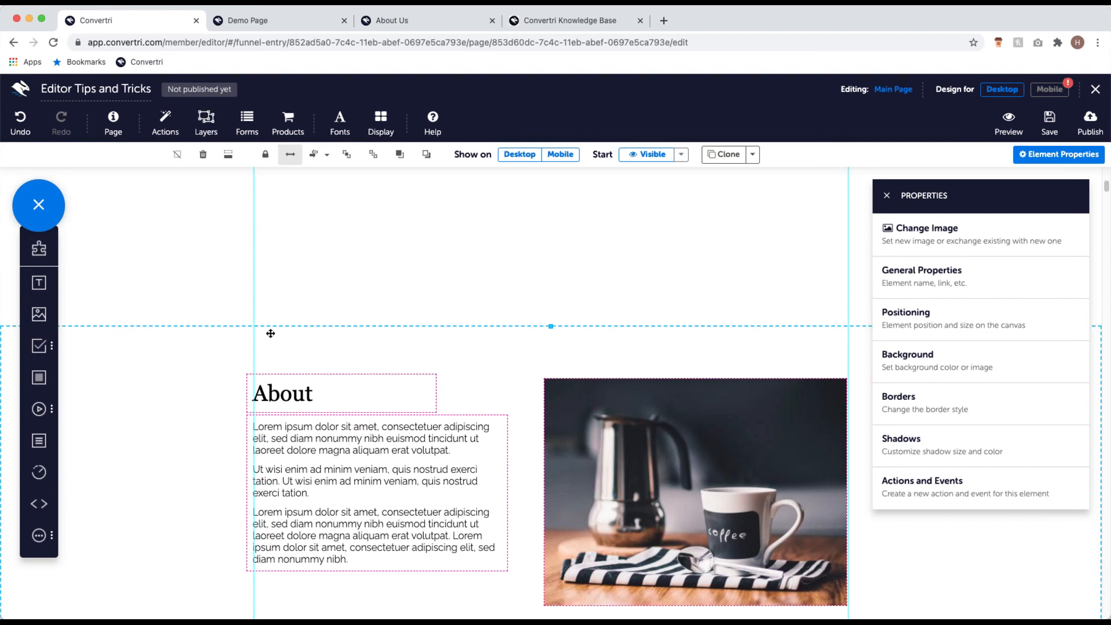
pyautogui.click(228, 156)
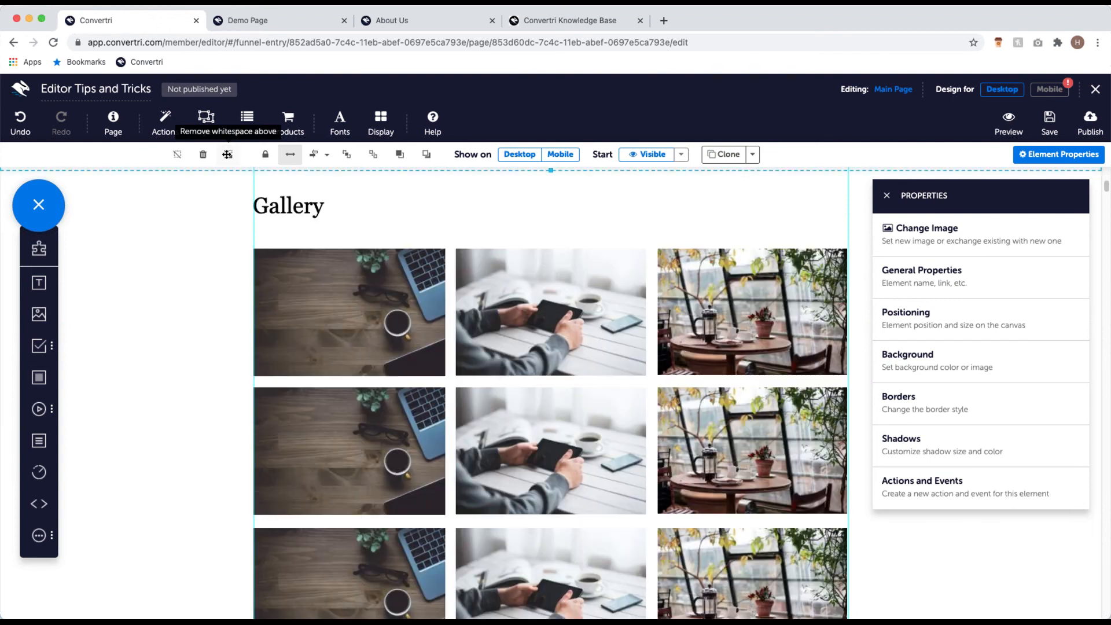
pyautogui.scroll(6, 541, 373)
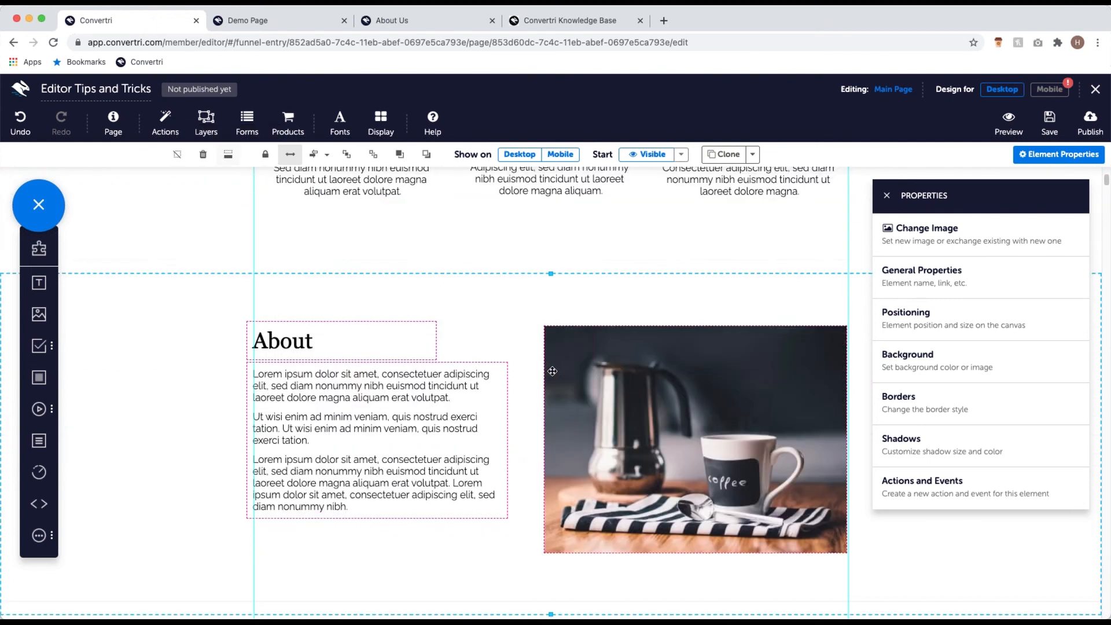
pyautogui.scroll(6, 509, 339)
pyautogui.scroll(-5, 541, 377)
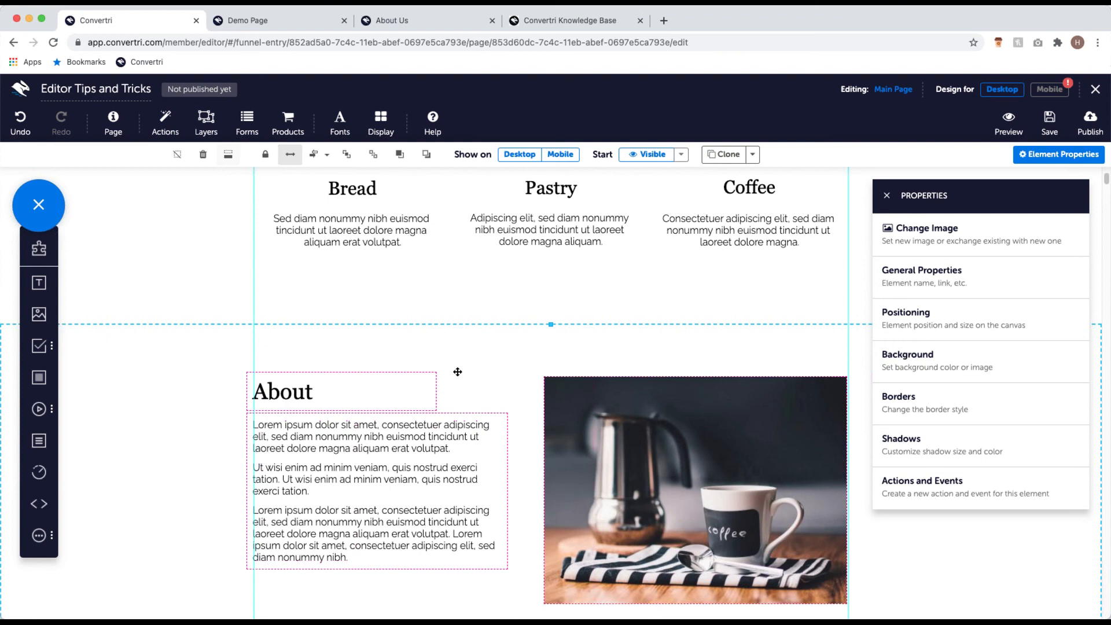
# Step: Drag the About section about 100 px higher, closer to the Bread, Pastry and Coffee blurbs
pyautogui.moveTo(447, 336); pyautogui.dragTo(456, 348)
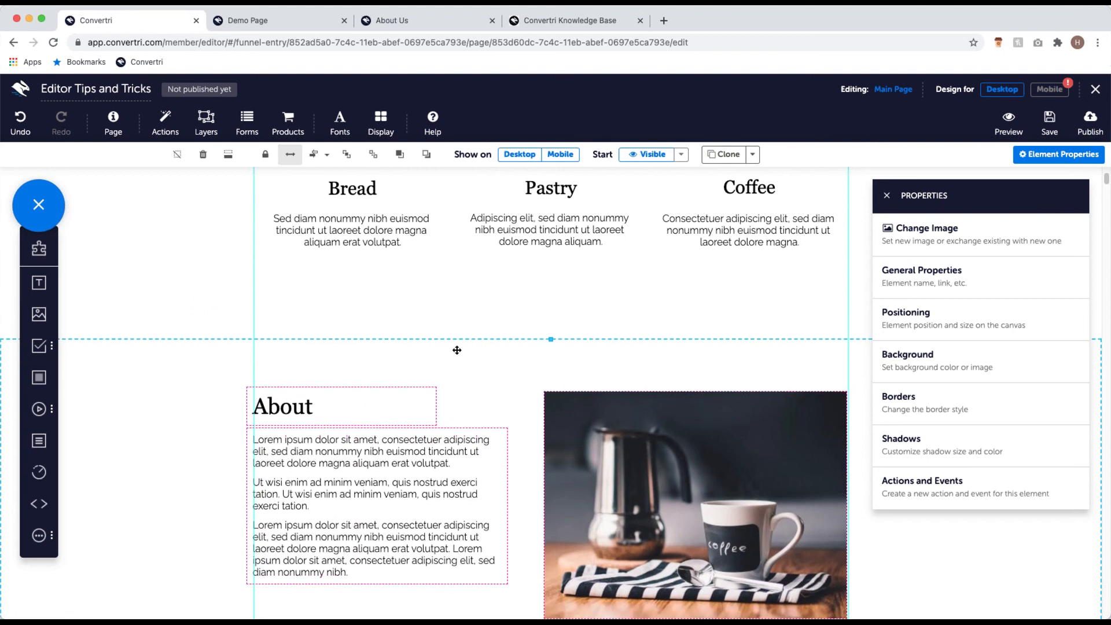
pyautogui.scroll(-4, 455, 353)
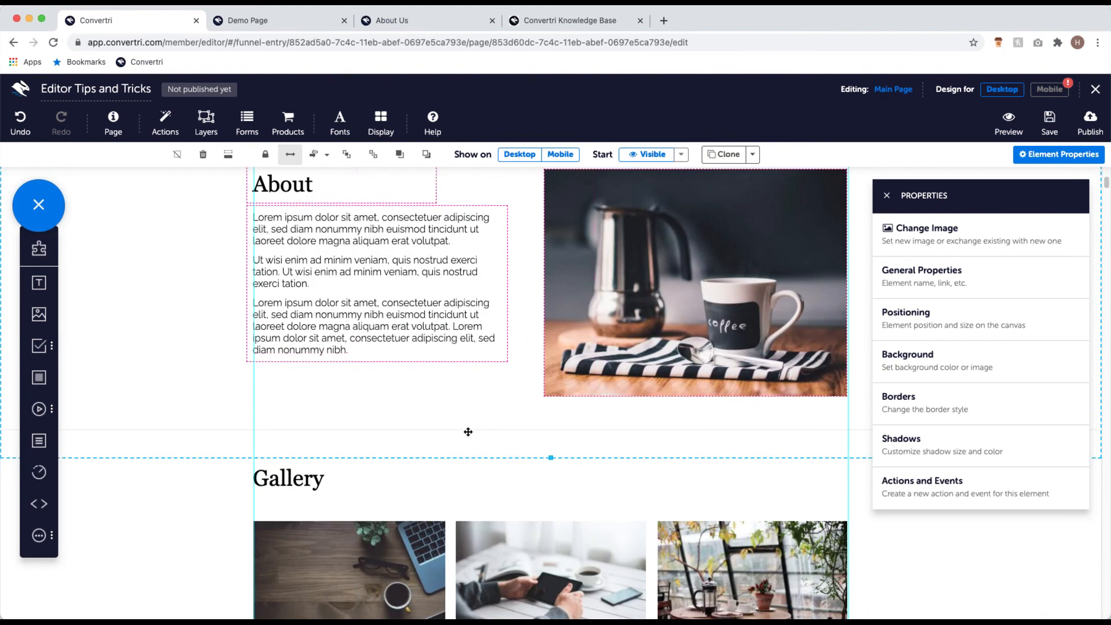
pyautogui.scroll(-6, 456, 489)
pyautogui.scroll(-6, 524, 333)
pyautogui.scroll(14, 559, 365)
pyautogui.scroll(-3, 558, 359)
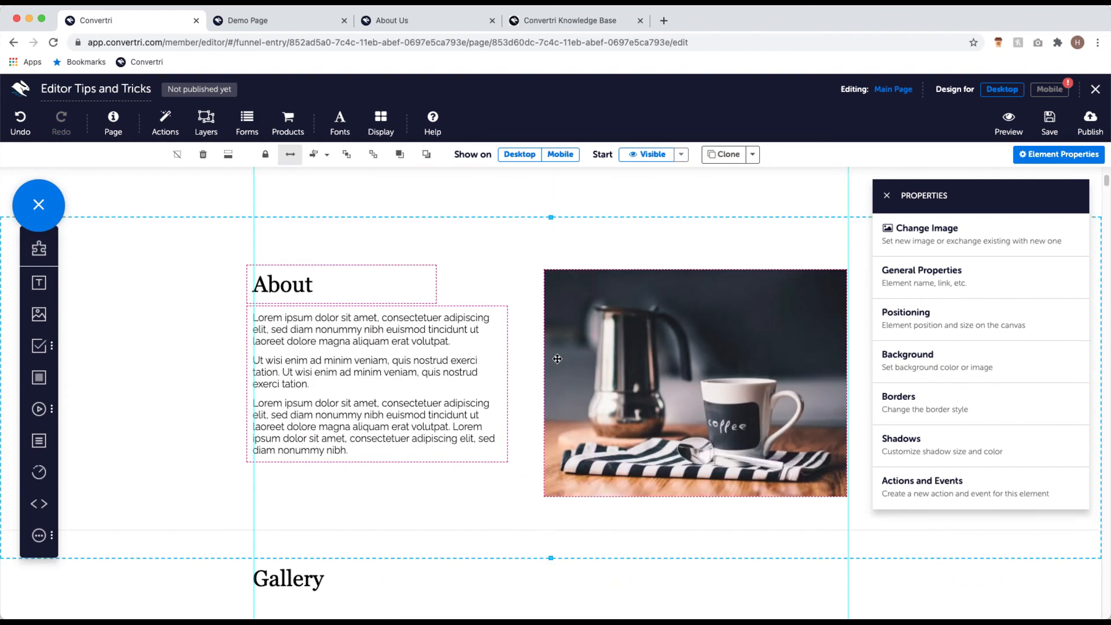
pyautogui.scroll(1, 504, 346)
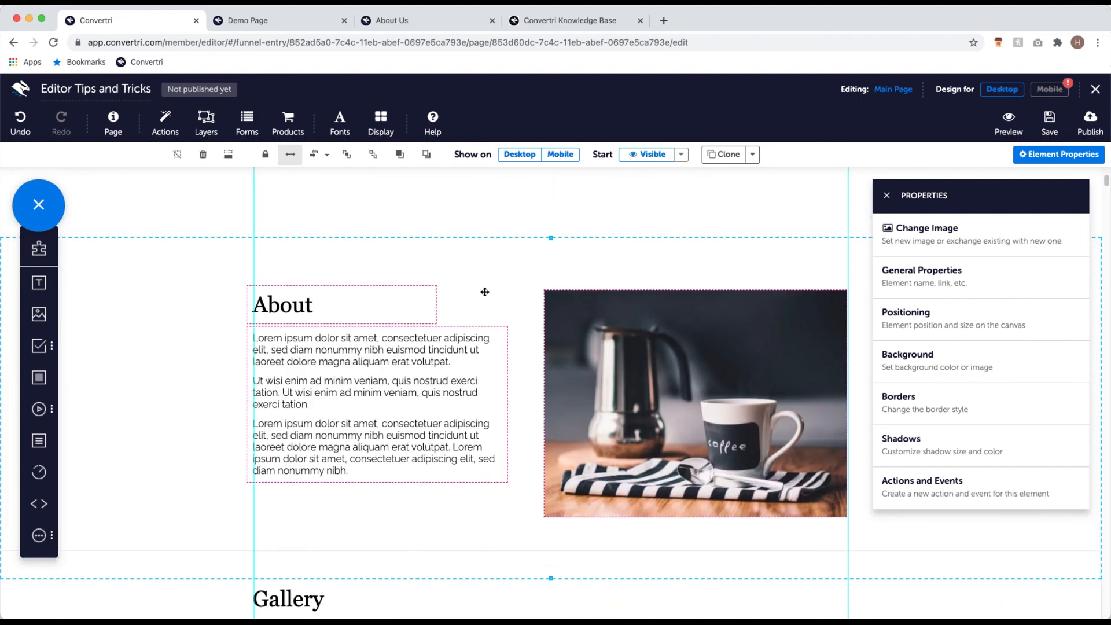
pyautogui.scroll(1, 483, 278)
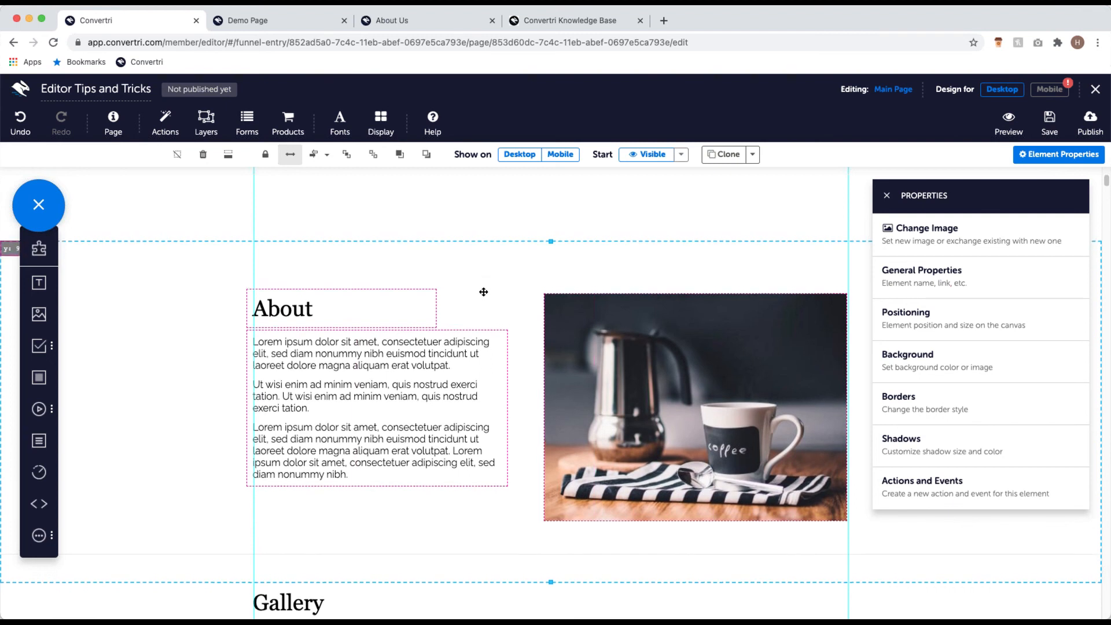
pyautogui.scroll(1, 486, 315)
pyautogui.scroll(-5, 469, 309)
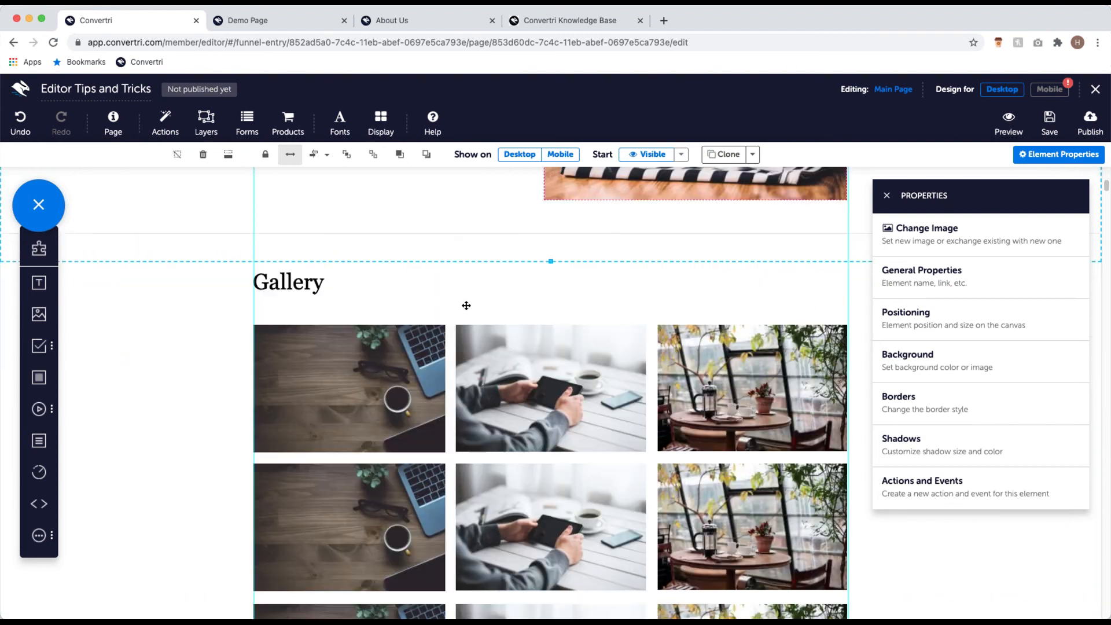
pyautogui.scroll(-5, 465, 345)
pyautogui.scroll(10, 466, 342)
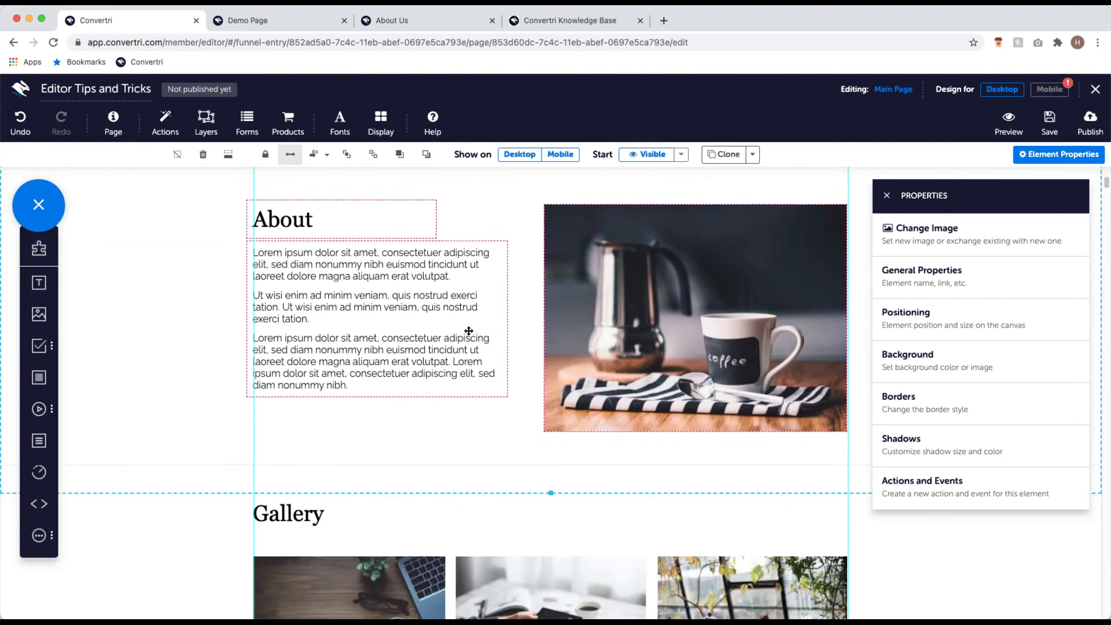
pyautogui.moveTo(462, 399); pyautogui.dragTo(457, 361)
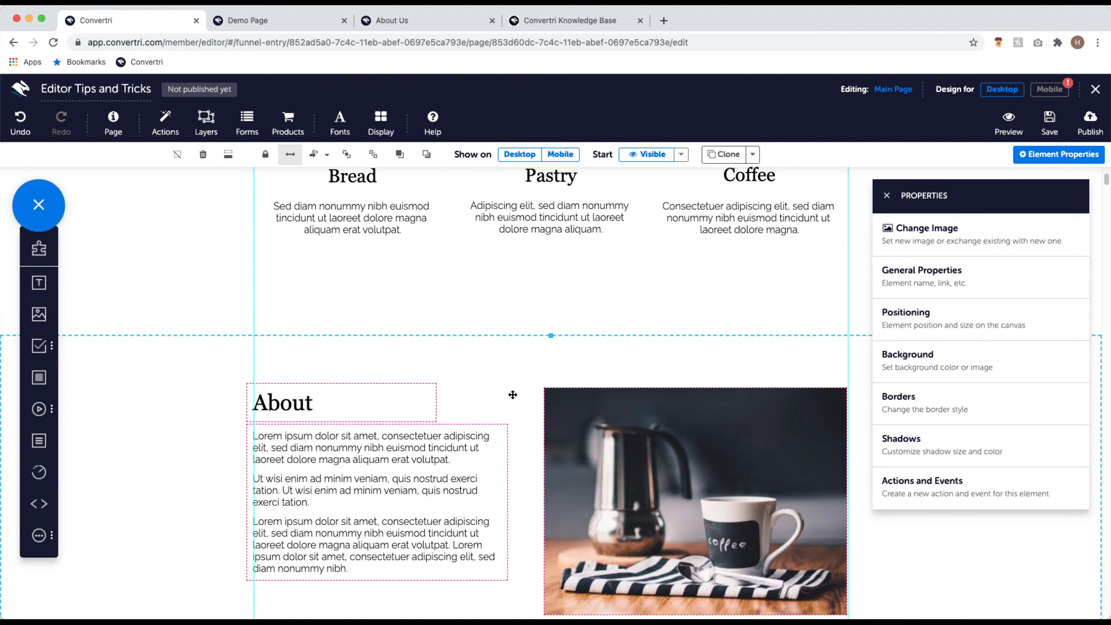
pyautogui.scroll(-15, 439, 348)
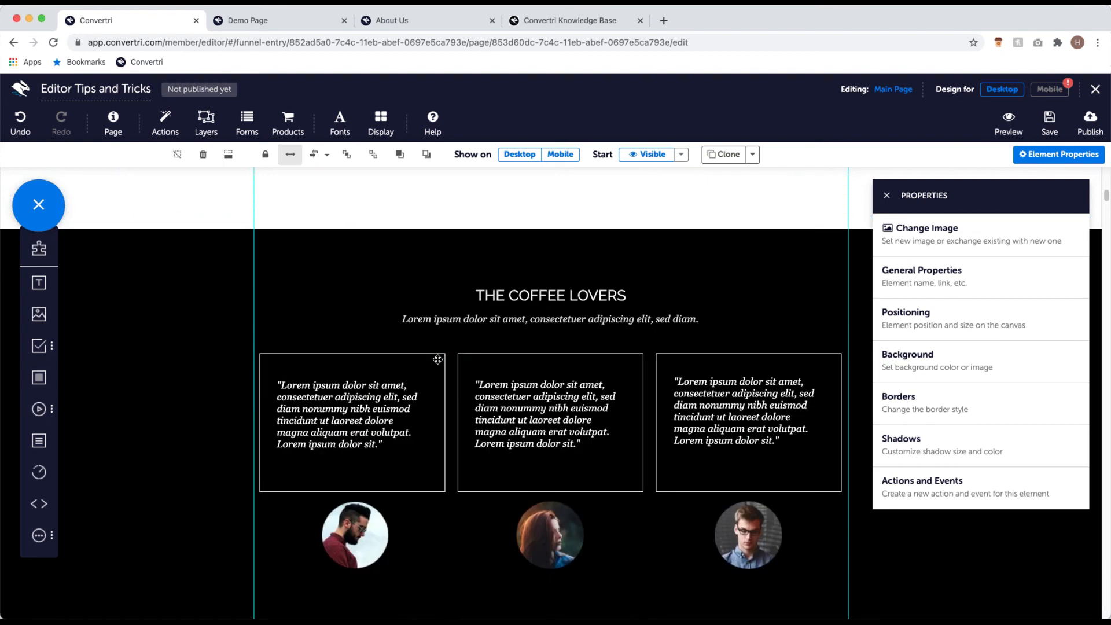
pyautogui.scroll(-3, 439, 360)
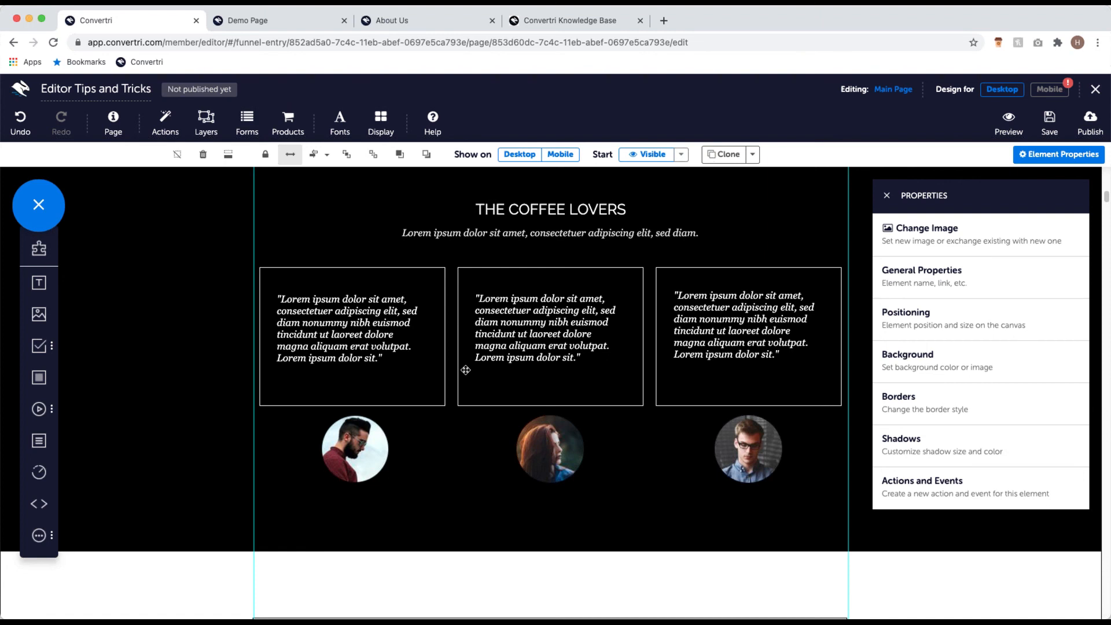
# Step: Alt-drag overlapping copies of the bearded man's, red-haired woman's and glasses-wearing man's avatars
pyautogui.click(359, 455)
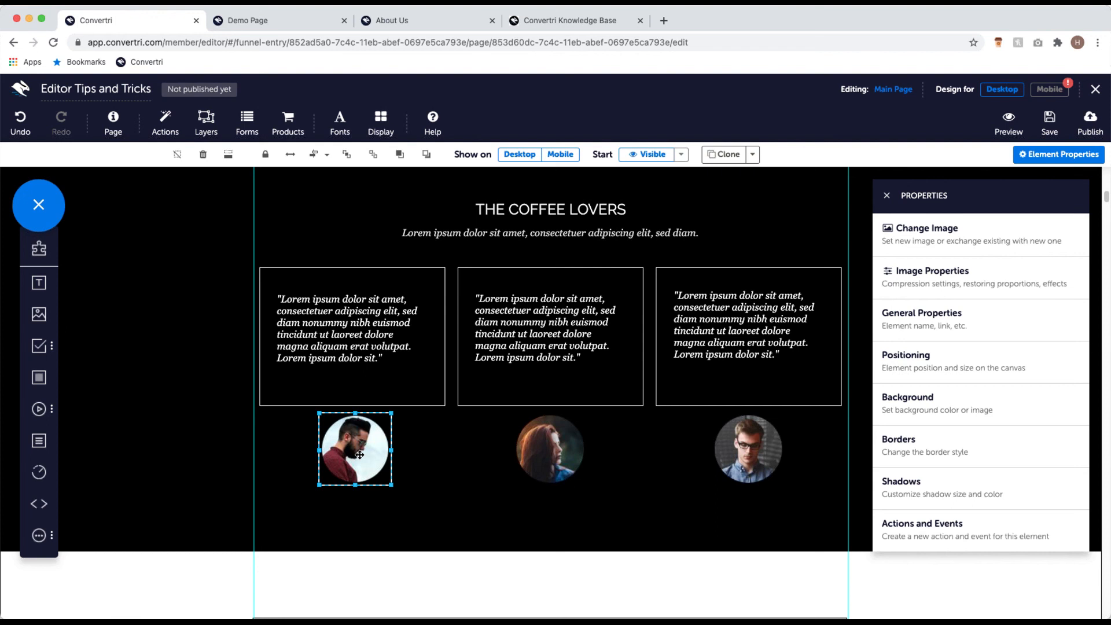
pyautogui.moveTo(359, 455); pyautogui.dragTo(360, 478)
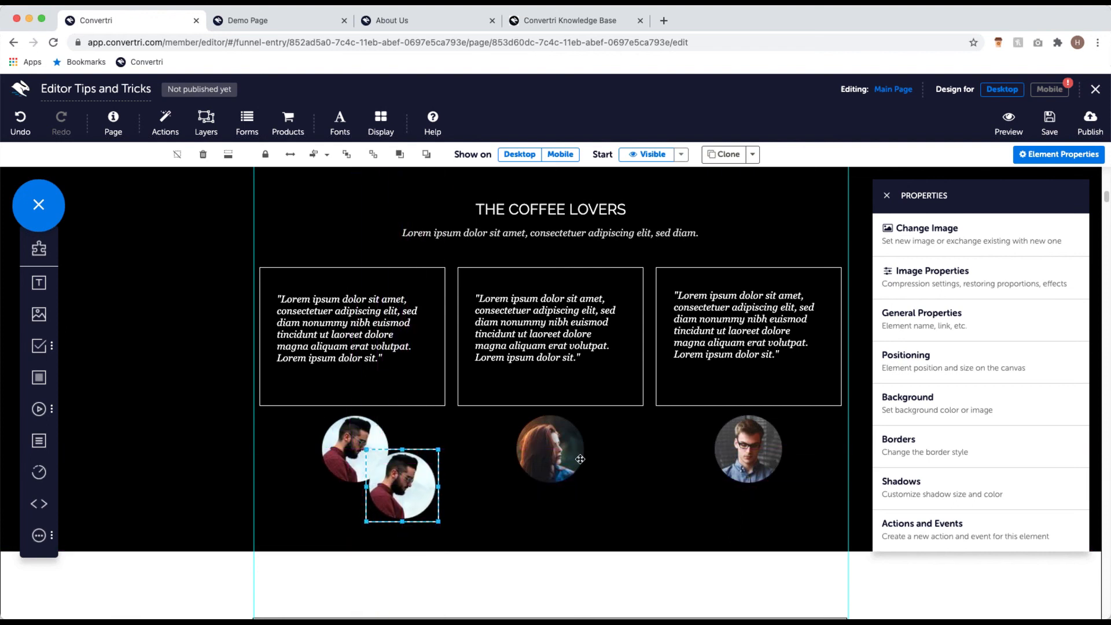
pyautogui.click(550, 451)
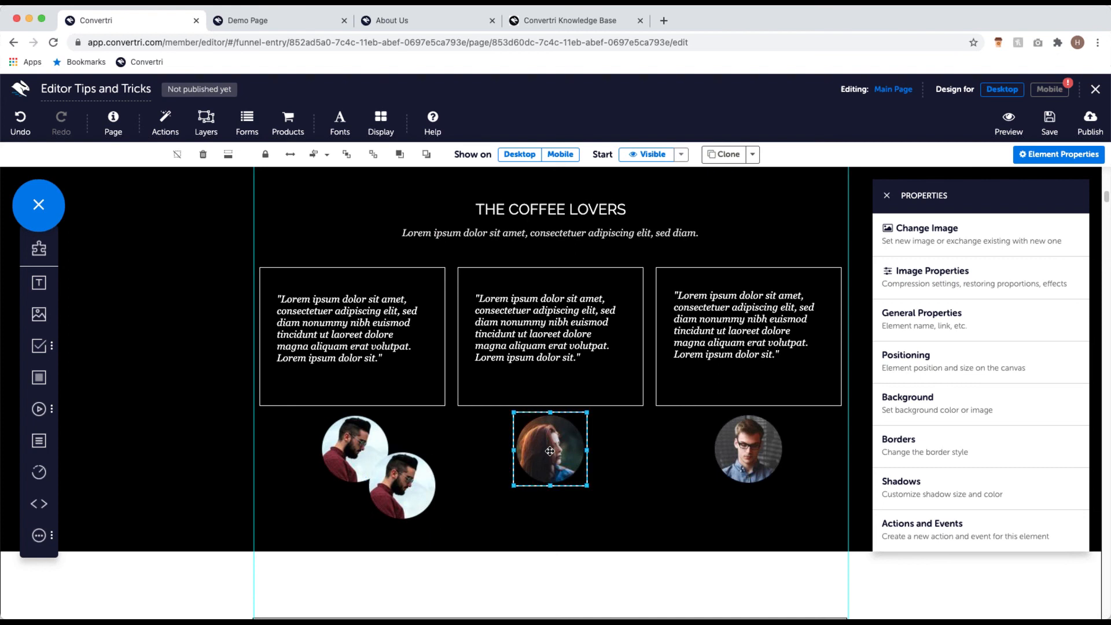
pyautogui.moveTo(550, 451); pyautogui.dragTo(601, 506)
pyautogui.click(733, 453)
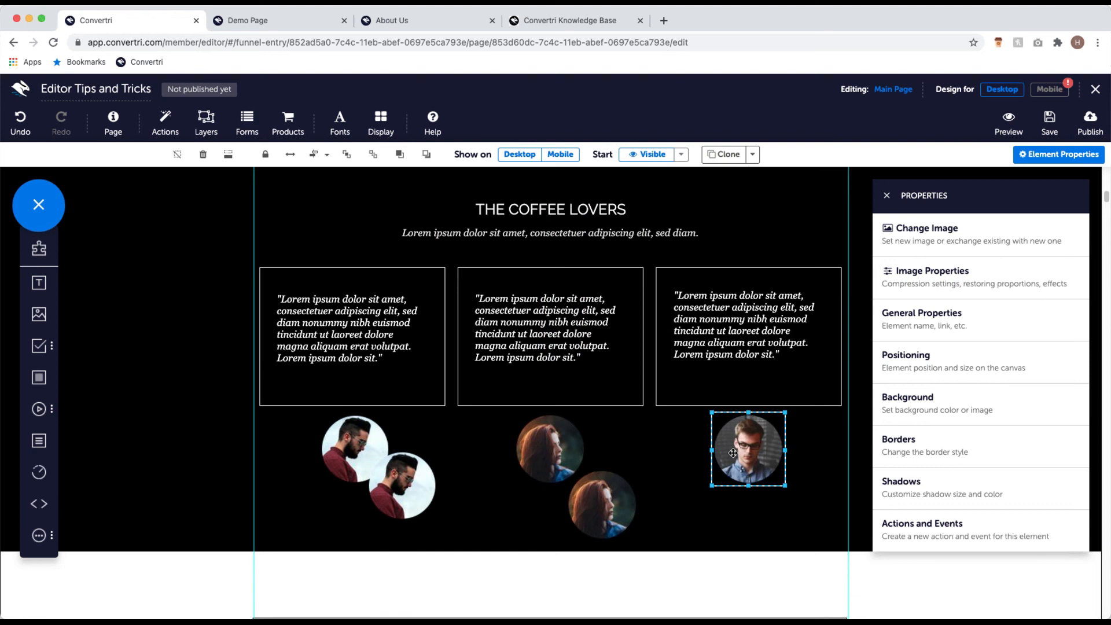
pyautogui.moveTo(733, 454); pyautogui.dragTo(767, 492)
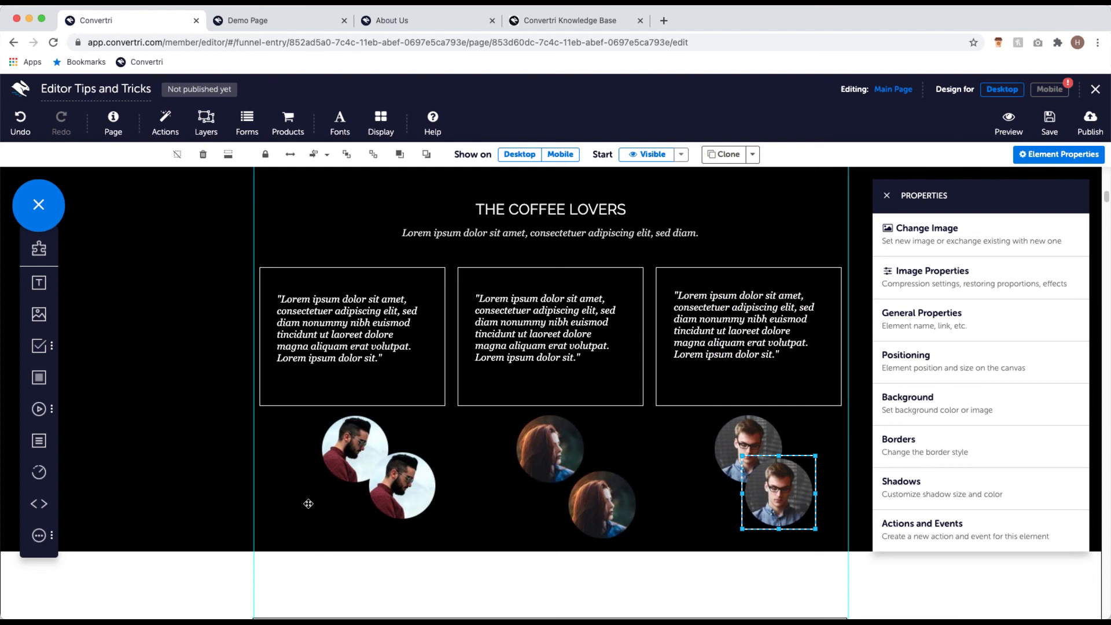
pyautogui.scroll(-2, 695, 440)
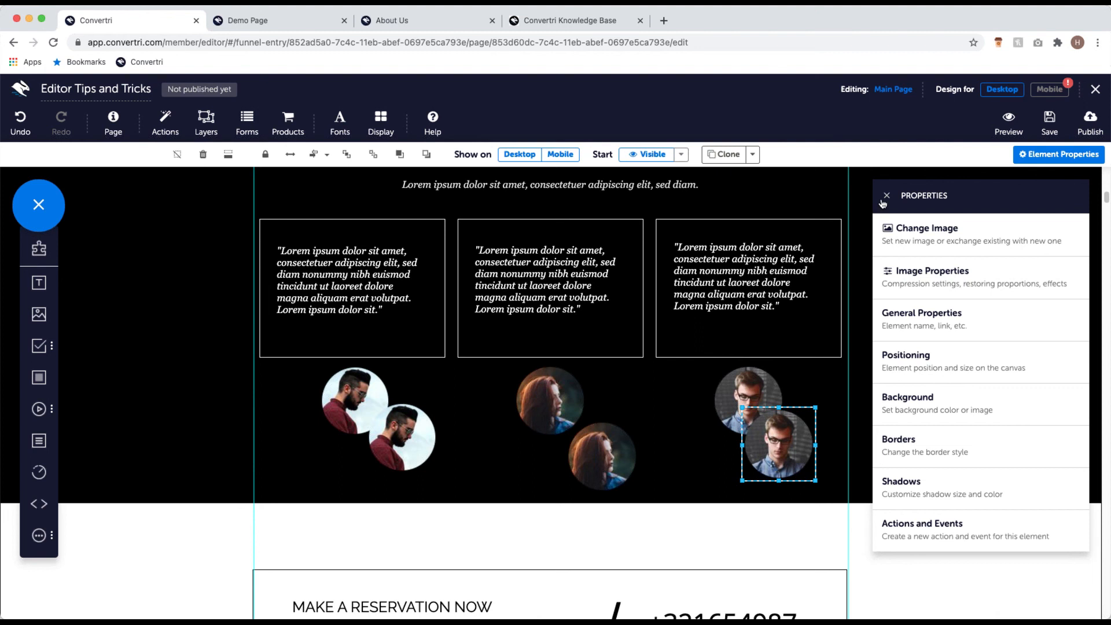
# Step: Close the Properties panel and drag the bearded man's and red-haired woman's avatar copies into staggered positions
pyautogui.click(886, 196)
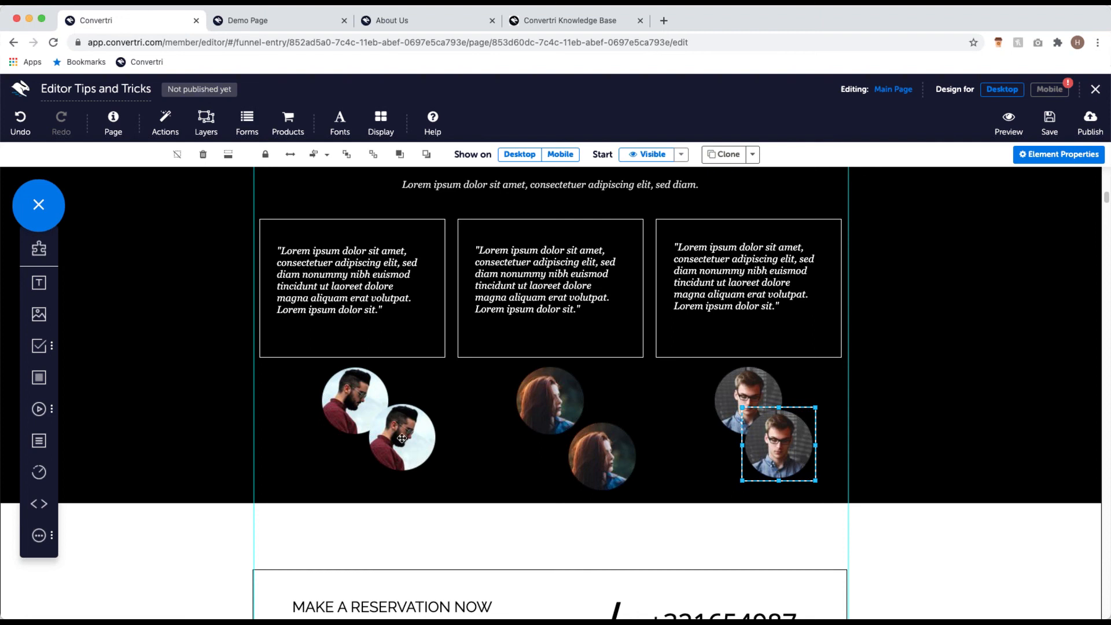
pyautogui.click(420, 427)
pyautogui.moveTo(420, 426); pyautogui.dragTo(409, 401)
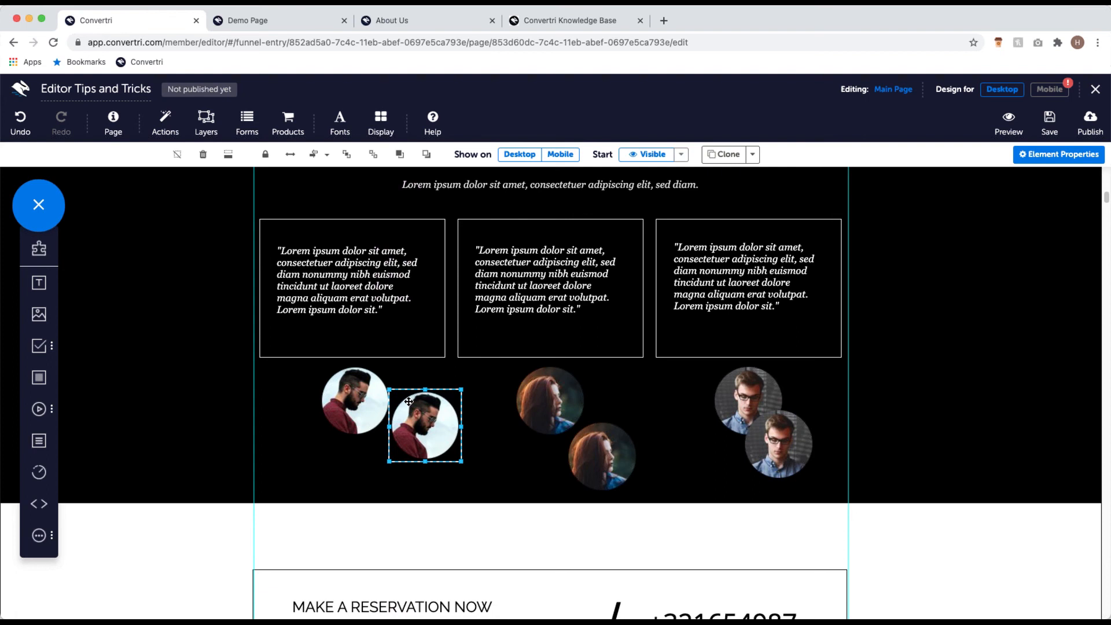
pyautogui.moveTo(409, 401)
pyautogui.mouseDown()
pyautogui.moveTo(392, 434)
pyautogui.moveTo(416, 383)
pyautogui.mouseUp()
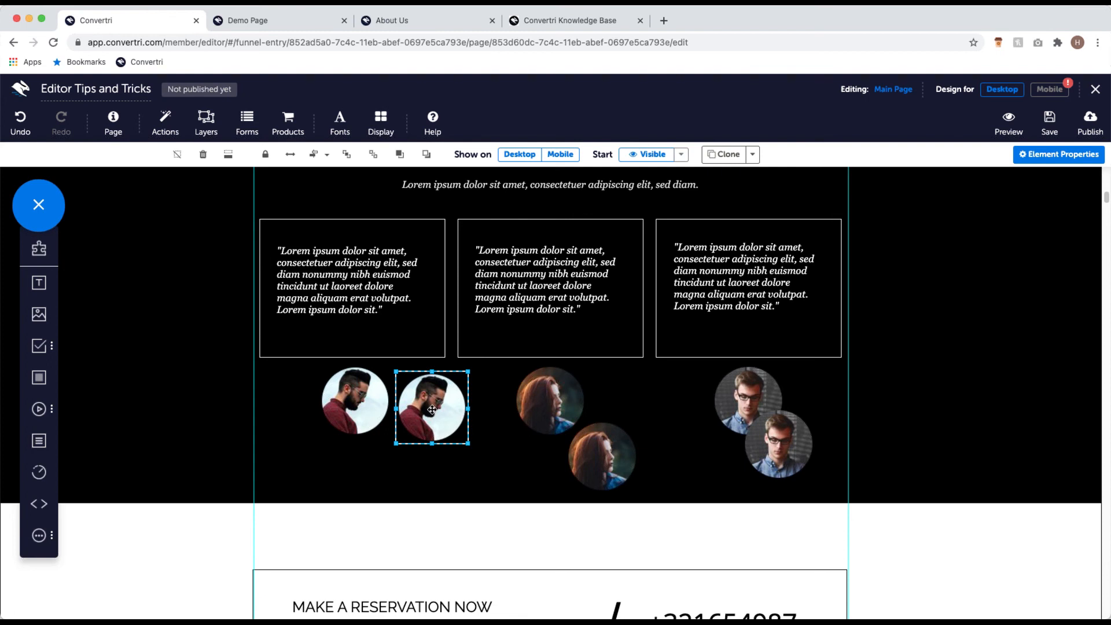
pyautogui.moveTo(432, 410); pyautogui.dragTo(421, 445)
pyautogui.moveTo(618, 441); pyautogui.dragTo(614, 438)
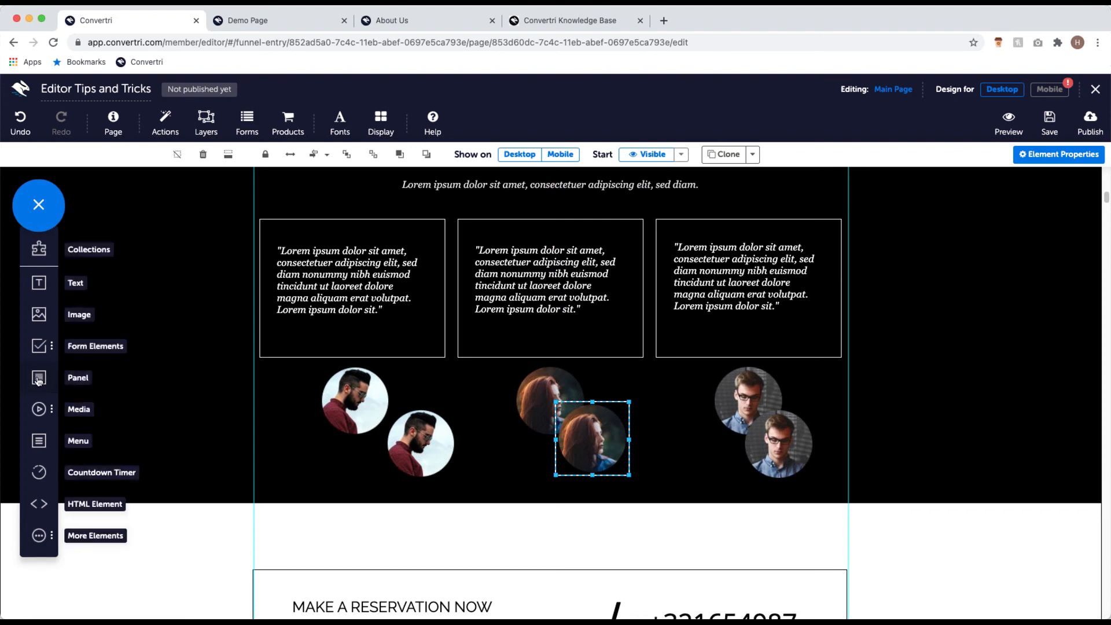
# Step: Add a grey panel, enable Element Outlines, and stretch the panel across the avatar row
pyautogui.moveTo(41, 379); pyautogui.dragTo(282, 442)
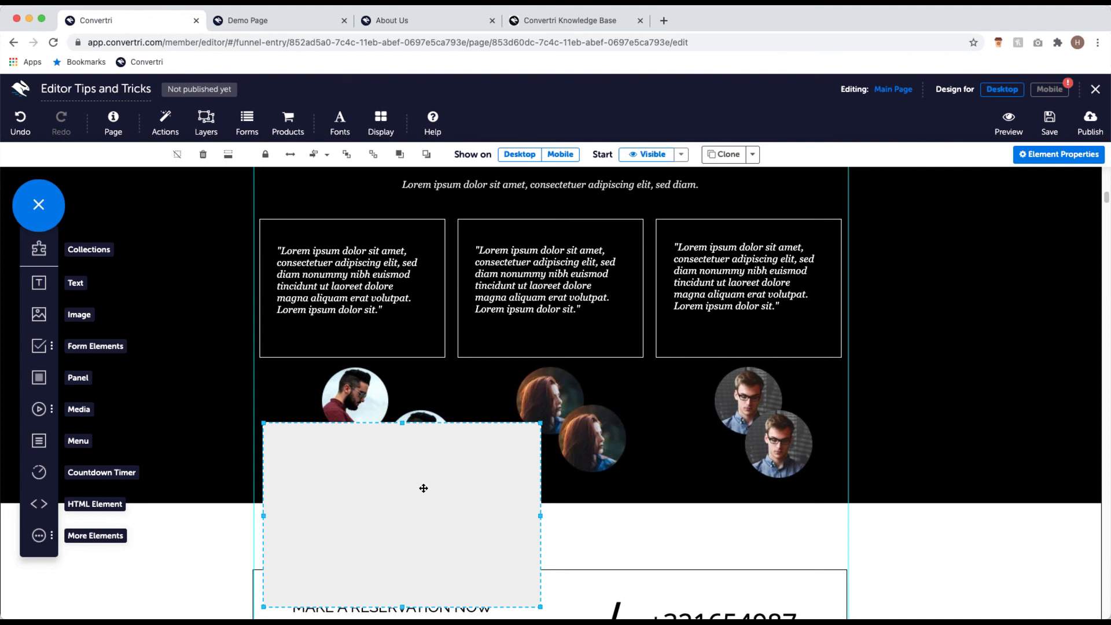
pyautogui.click(392, 134)
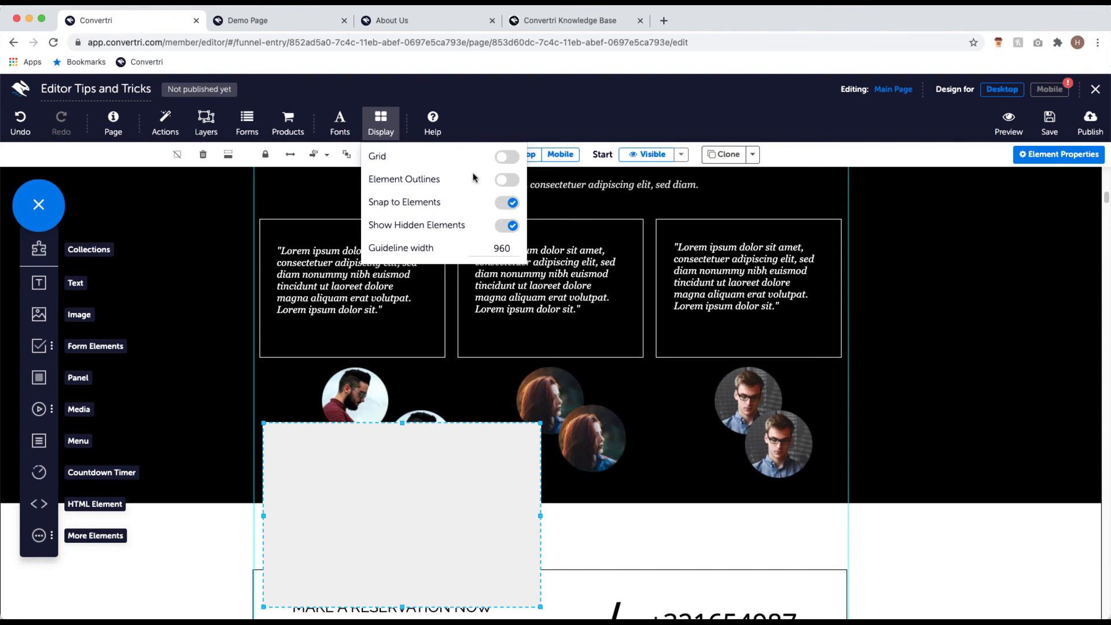
pyautogui.click(517, 178)
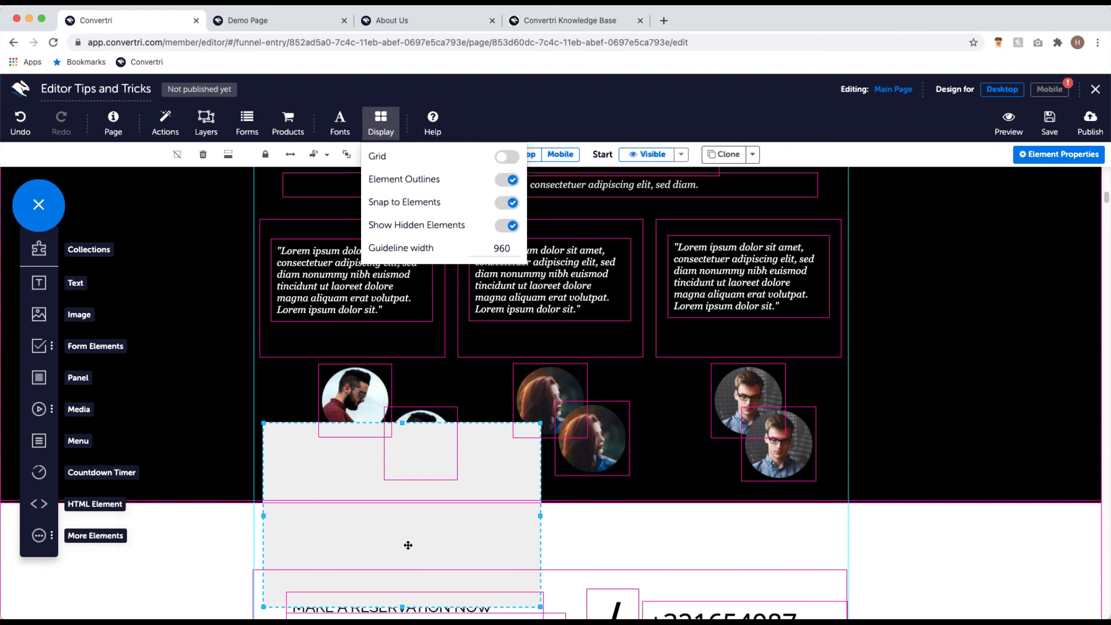
pyautogui.moveTo(414, 542); pyautogui.dragTo(417, 456)
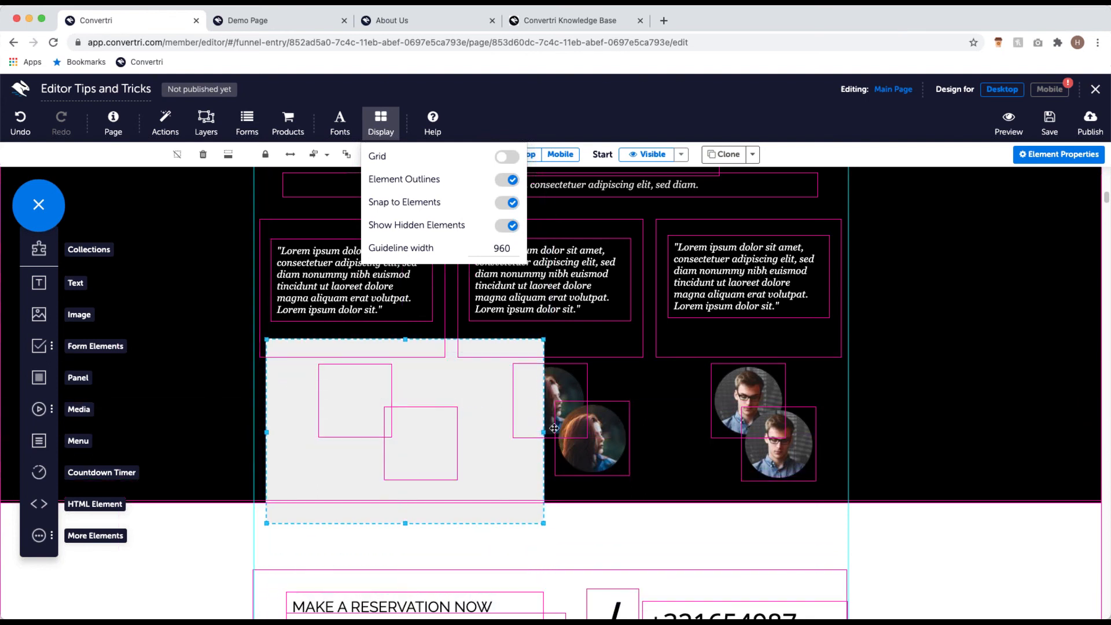
pyautogui.moveTo(517, 436); pyautogui.dragTo(837, 446)
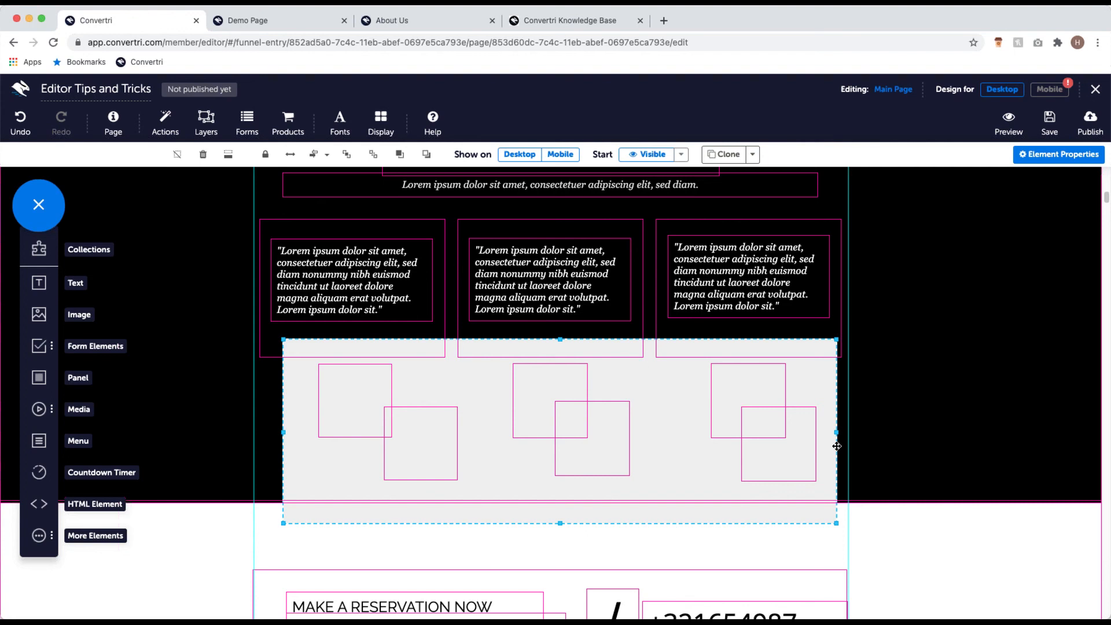
# Step: Send the grey panel backward five times behind all six avatars and shorten it from the bottom
pyautogui.click(424, 157)
pyautogui.click(423, 157)
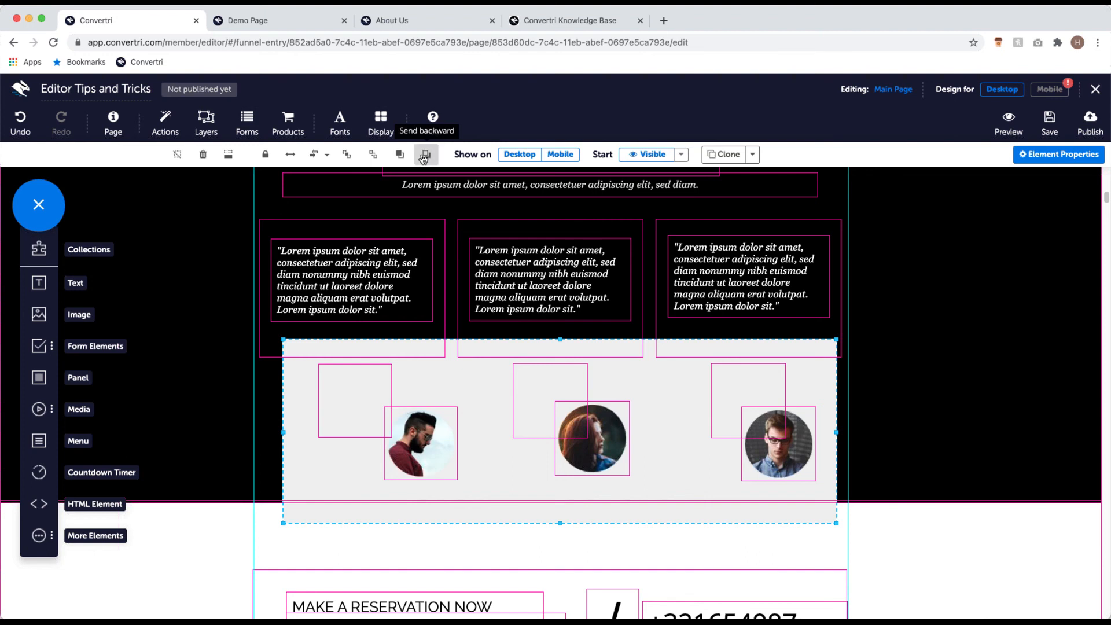
pyautogui.click(424, 156)
pyautogui.click(423, 157)
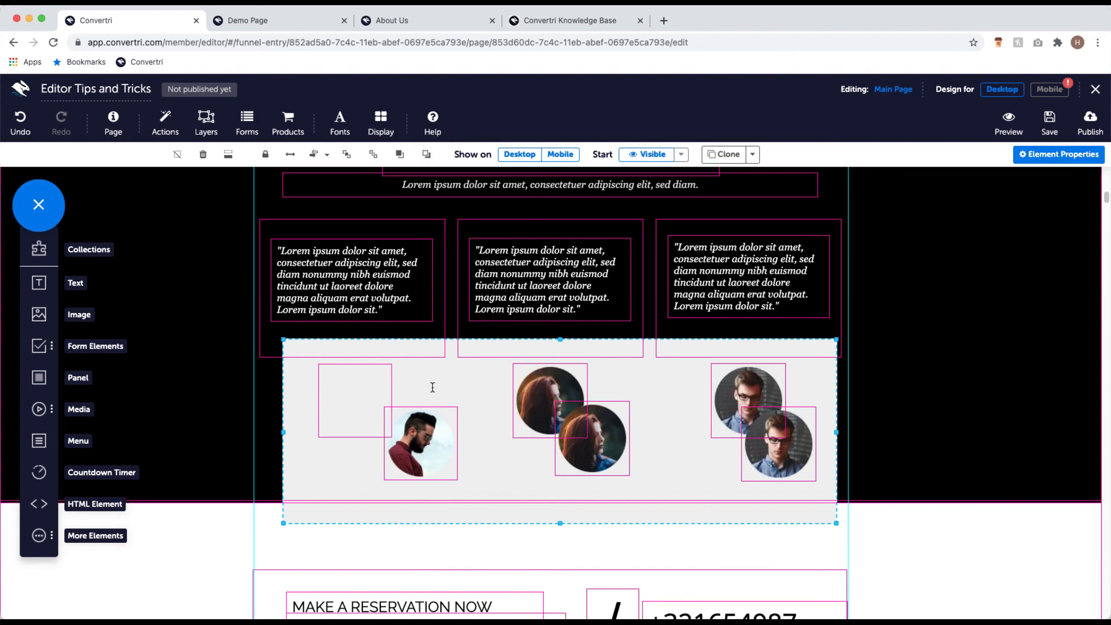
pyautogui.click(427, 154)
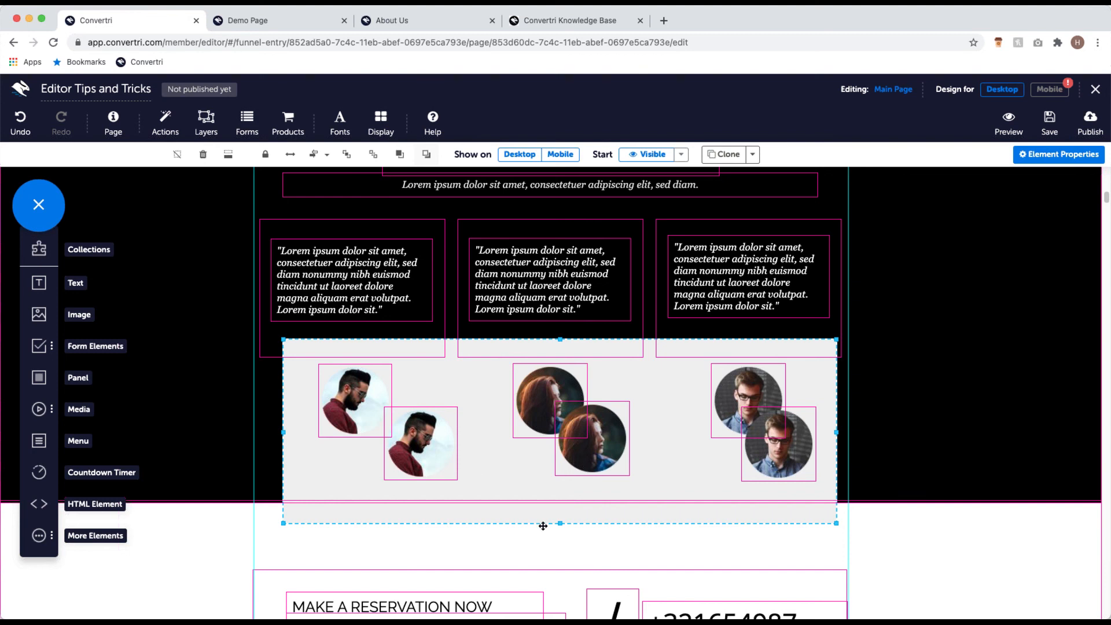
pyautogui.moveTo(561, 521); pyautogui.dragTo(560, 492)
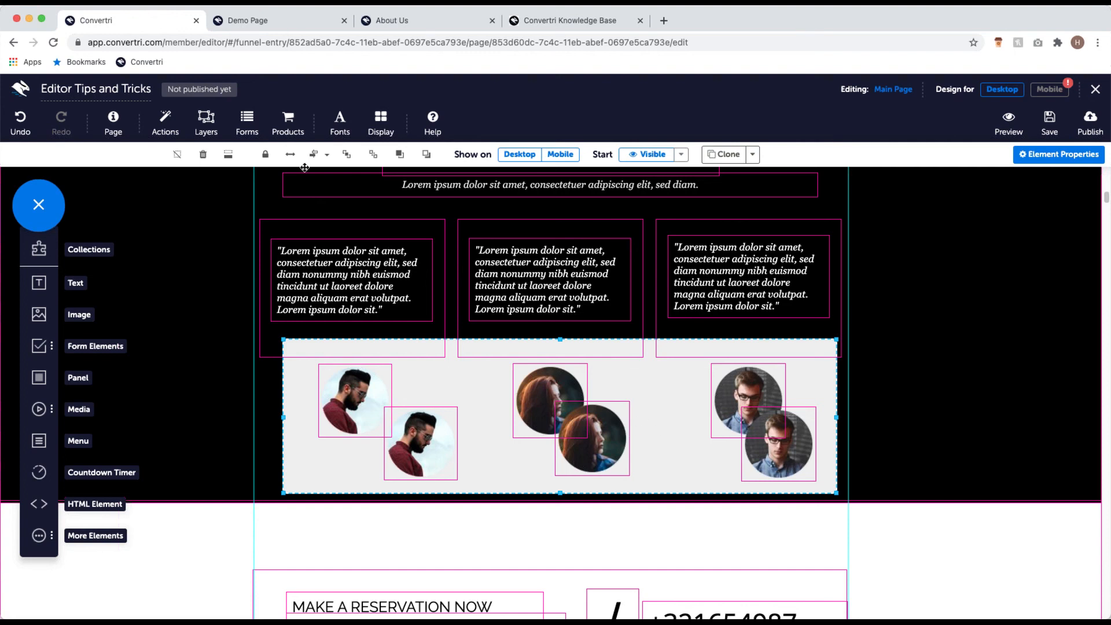
# Step: Middle-align the avatar pairs in the panel, then Justify Horizontally to space all six evenly
pyautogui.click(329, 155)
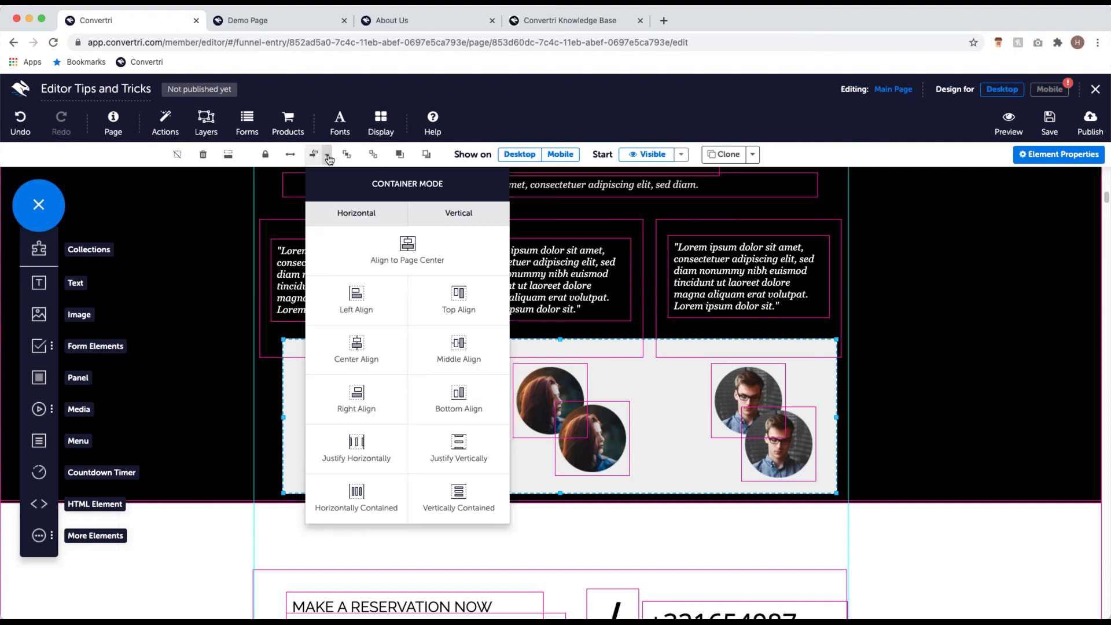
pyautogui.click(463, 349)
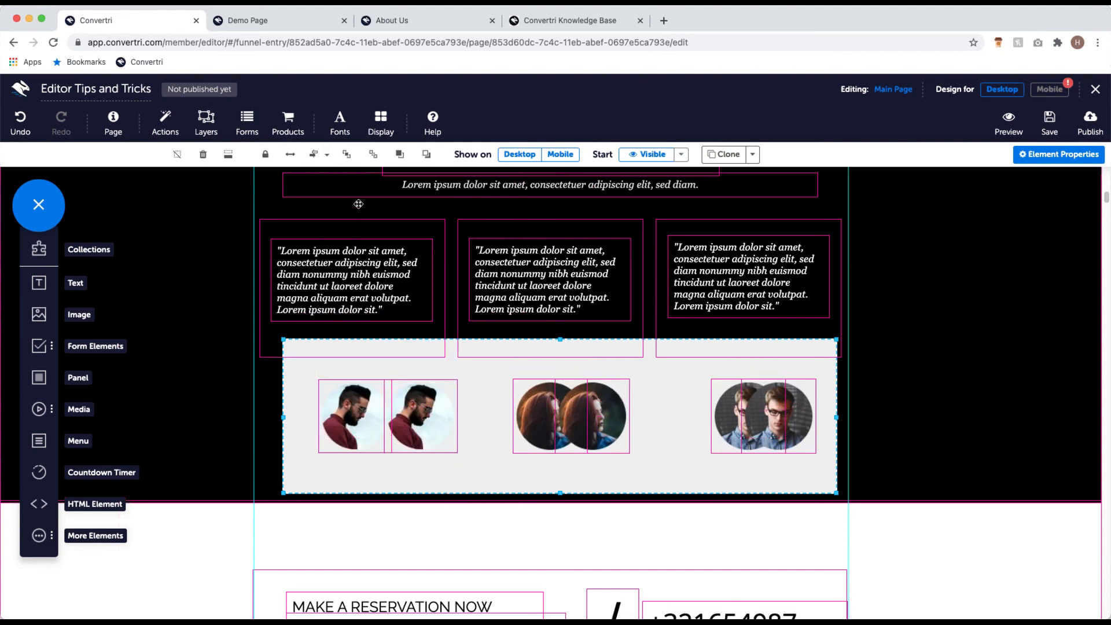
pyautogui.click(325, 159)
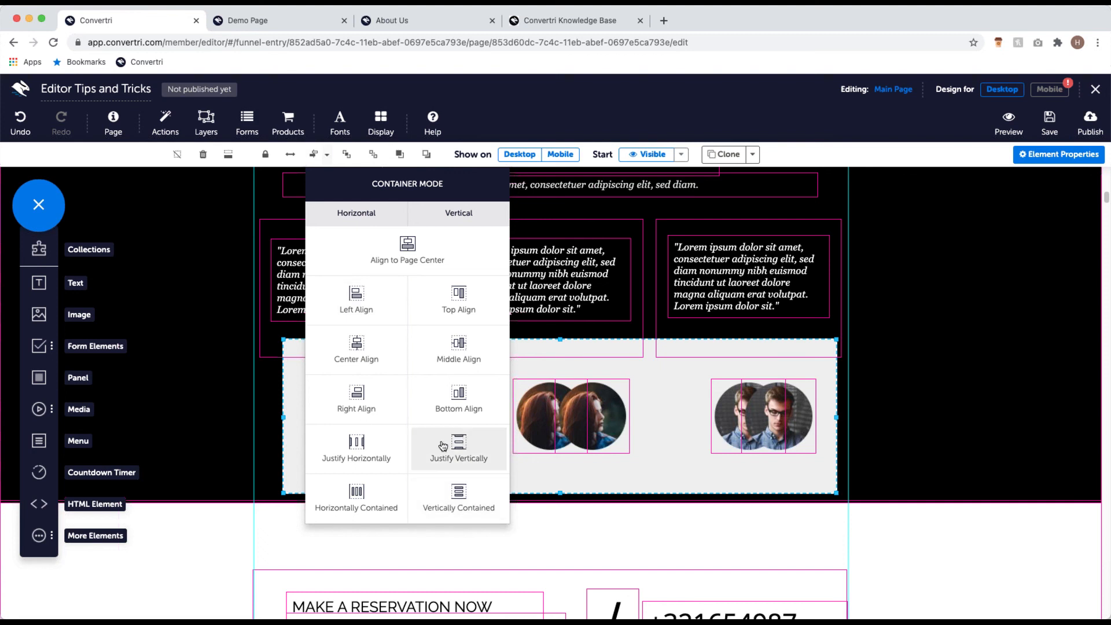
pyautogui.click(366, 449)
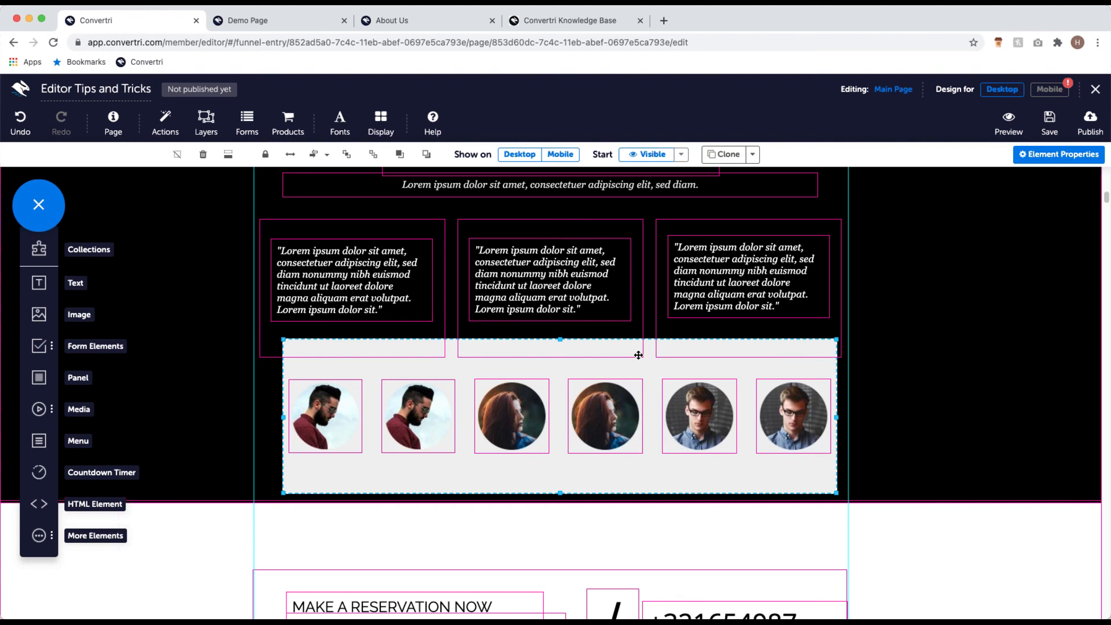
# Step: Preview the page's Mobile design, toggling between Mobile and Desktop and ending in Desktop
pyautogui.click(1049, 92)
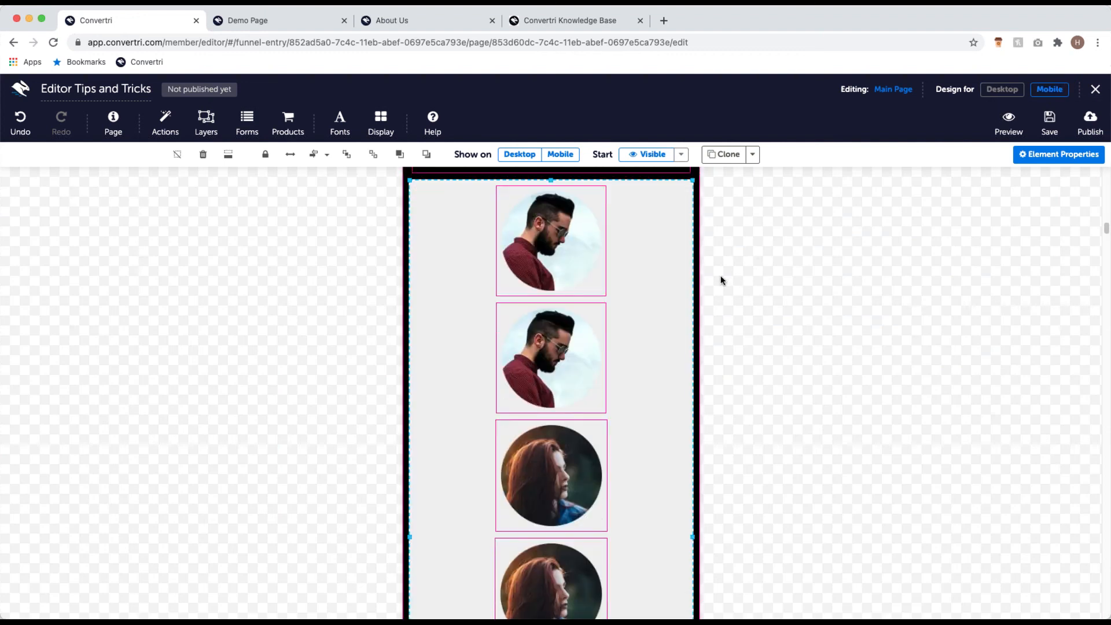
pyautogui.scroll(-5, 721, 278)
pyautogui.scroll(15, 725, 257)
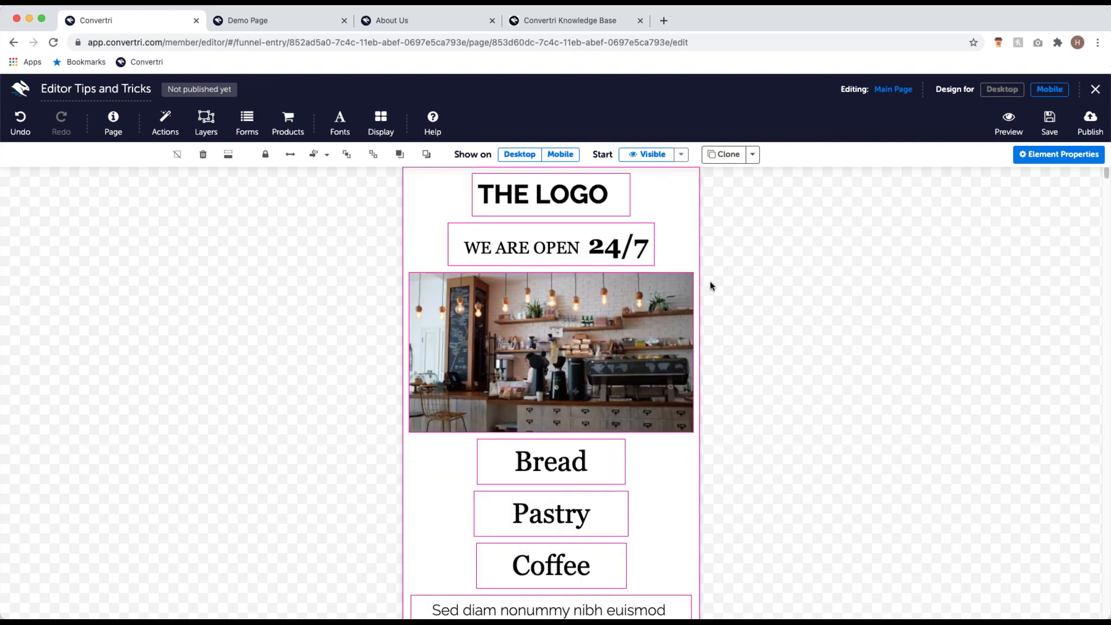
pyautogui.scroll(-5, 724, 272)
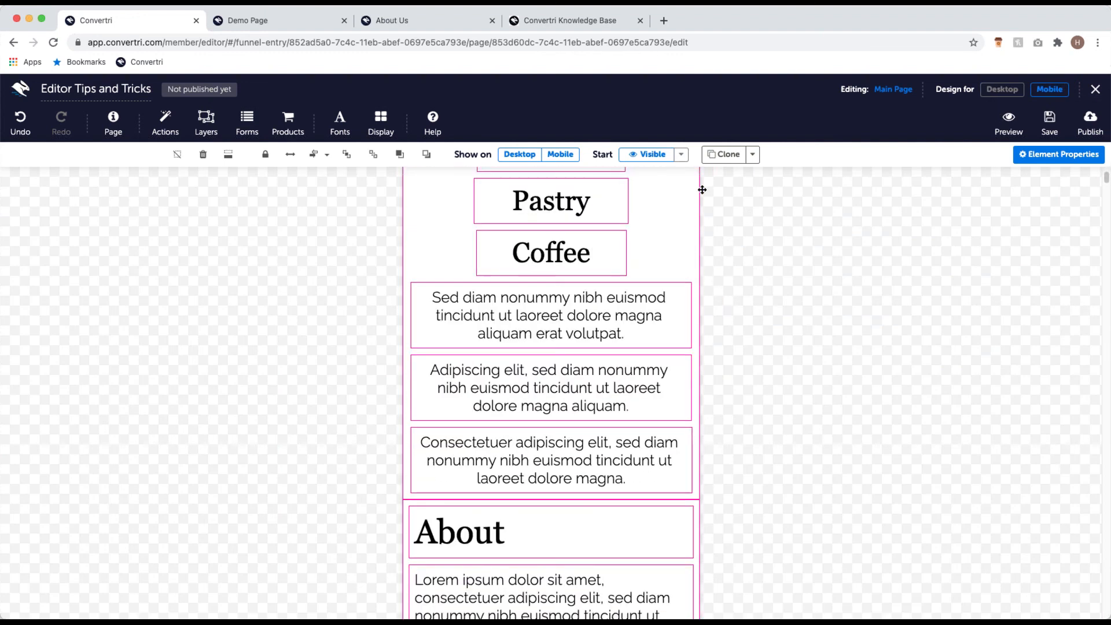
pyautogui.scroll(3, 721, 415)
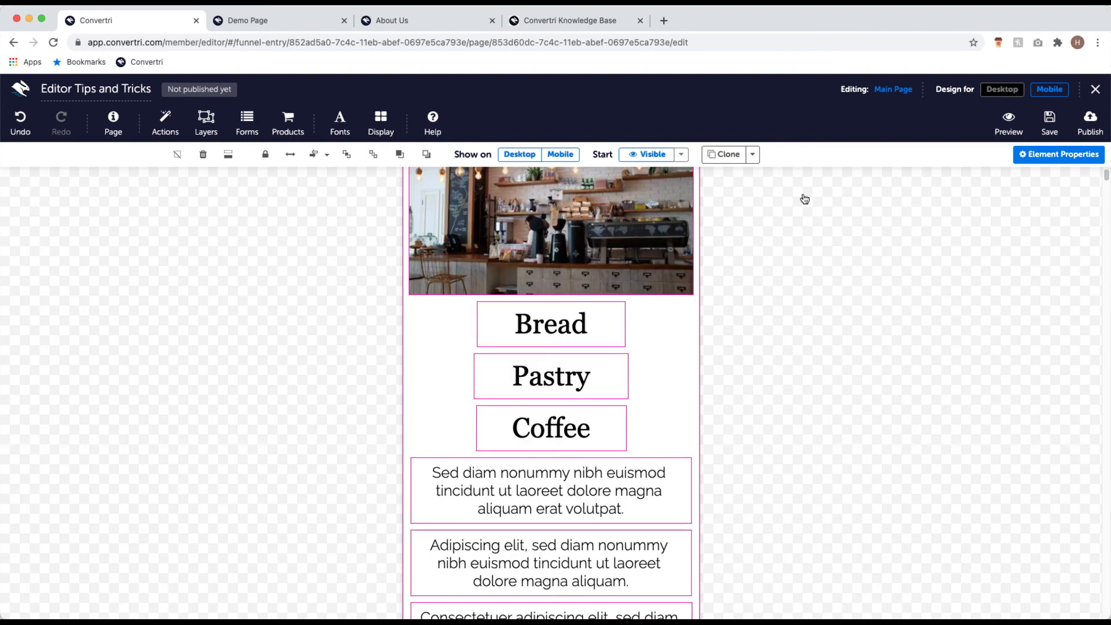
pyautogui.click(1002, 89)
pyautogui.scroll(-4, 533, 327)
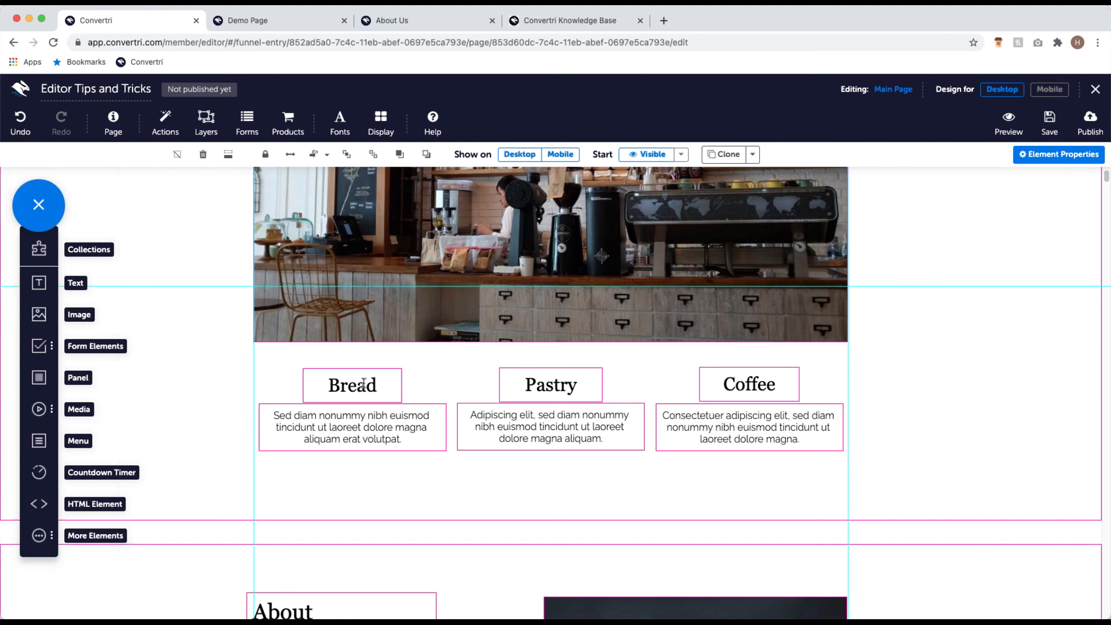
pyautogui.click(1050, 90)
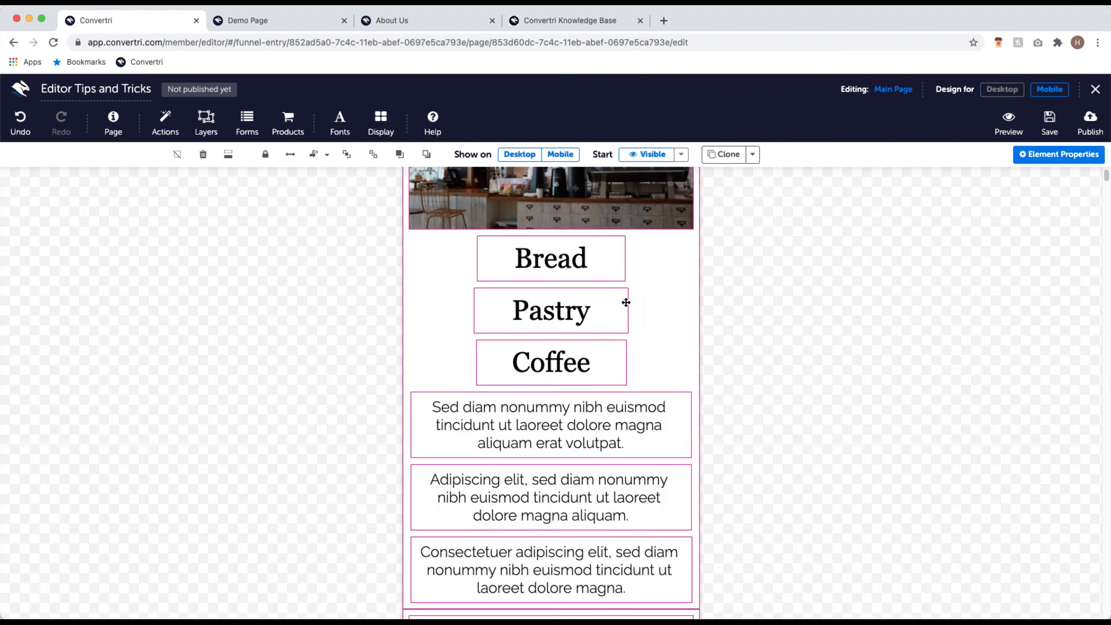
pyautogui.scroll(-5, 510, 425)
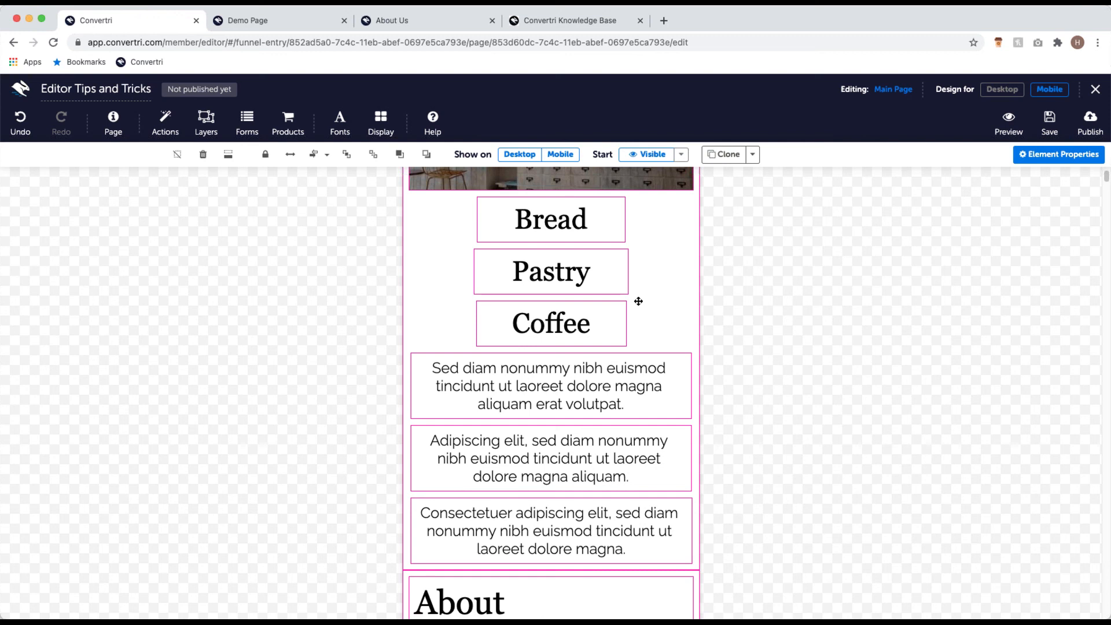
pyautogui.click(999, 89)
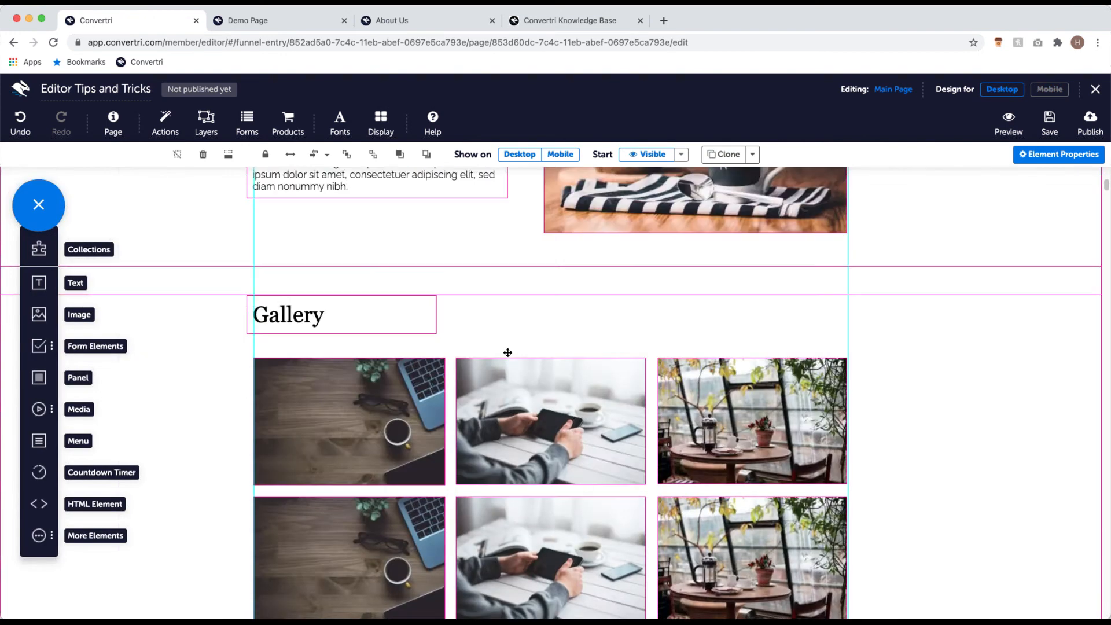
# Step: Scroll the desktop canvas to the café photo above the Bread, Pastry and Coffee columns
pyautogui.scroll(-4, 529, 359)
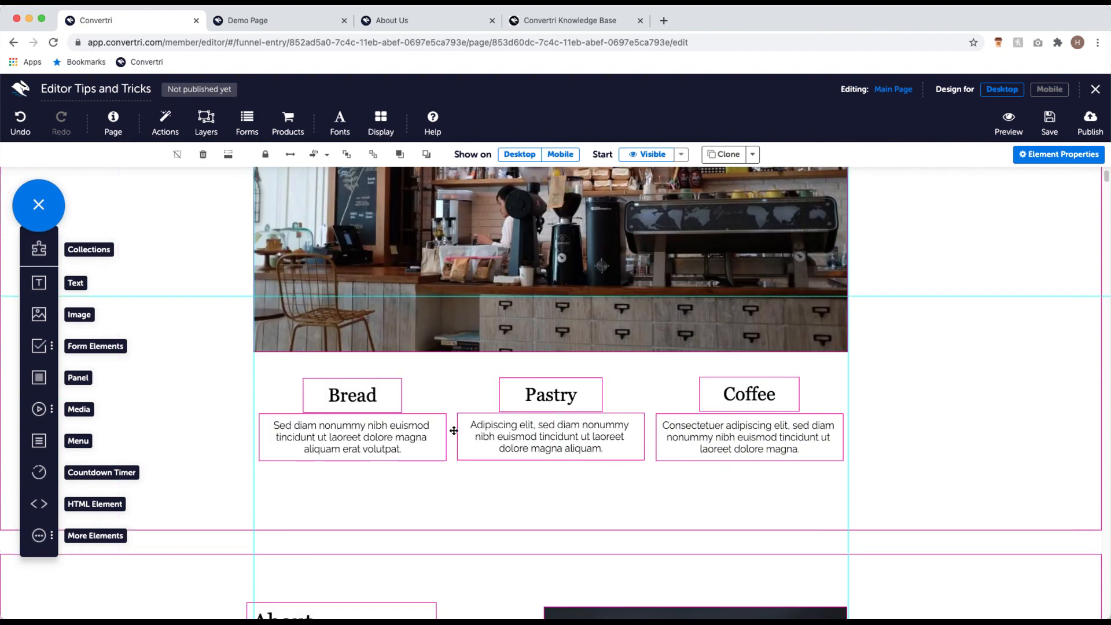
pyautogui.scroll(4, 426, 392)
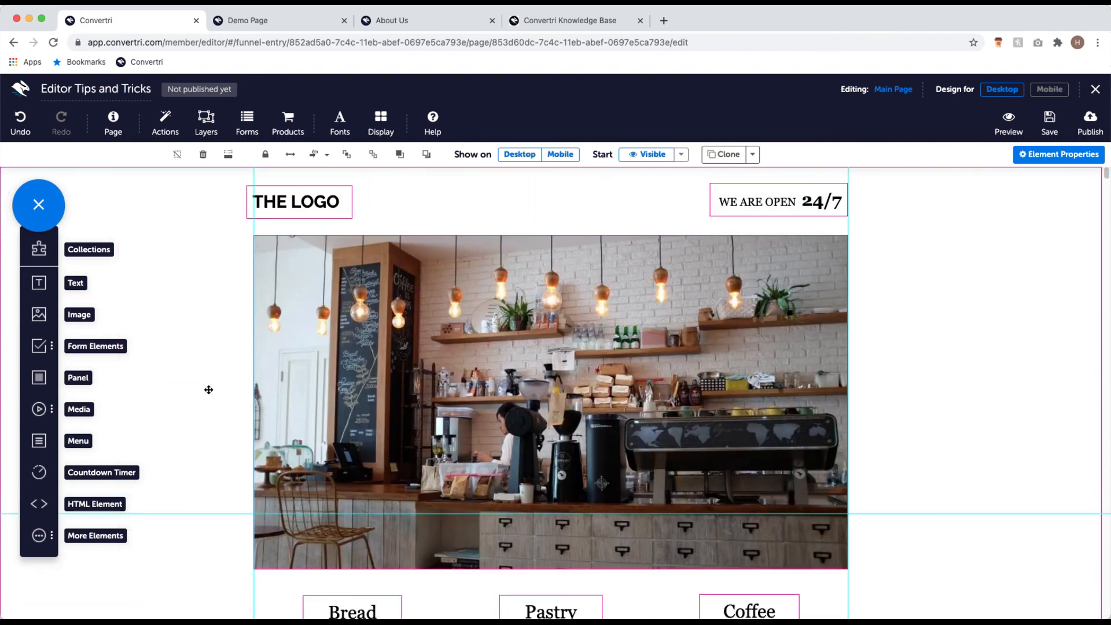
pyautogui.scroll(-1, 206, 405)
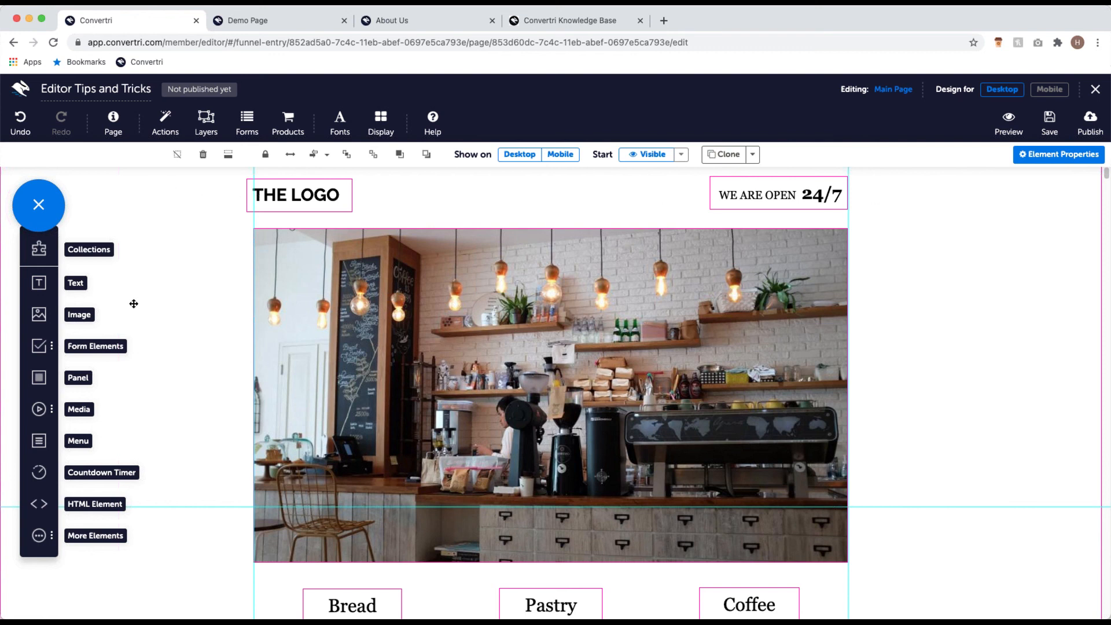
pyautogui.scroll(-2, 168, 298)
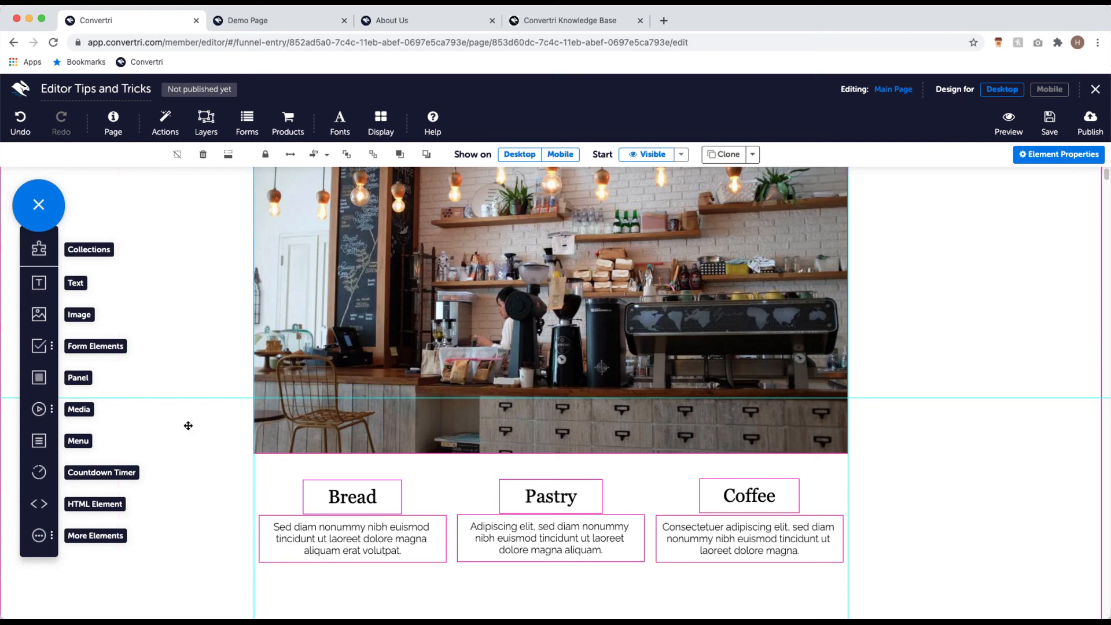
# Step: Add a panel fitted over the Bread column and send it behind the Bread text
pyautogui.moveTo(38, 378); pyautogui.dragTo(292, 499)
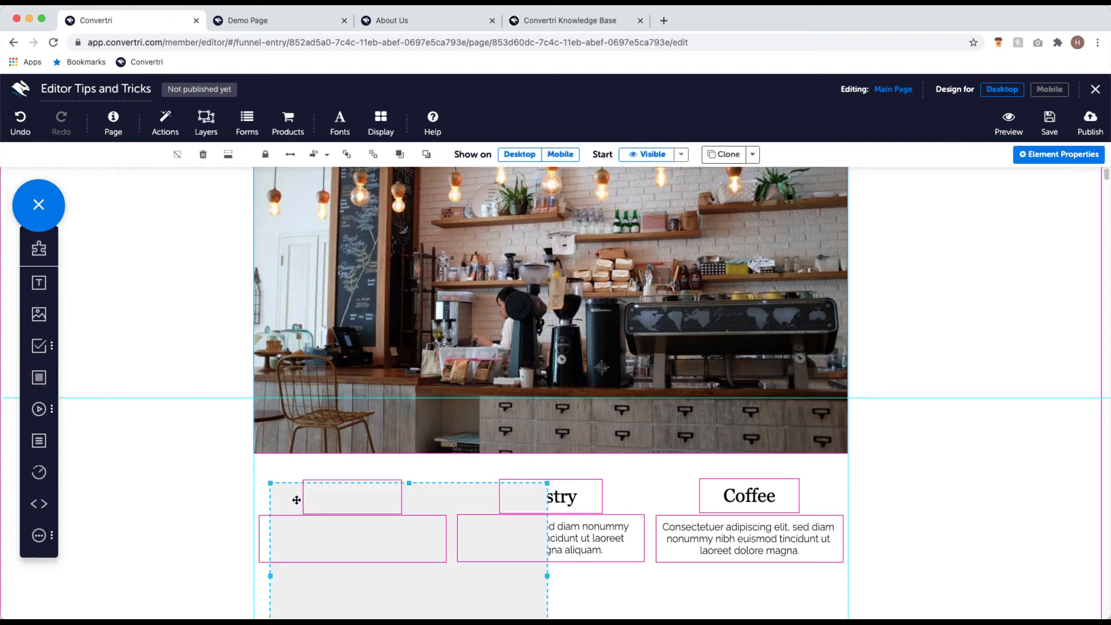
pyautogui.moveTo(441, 585); pyautogui.dragTo(450, 507)
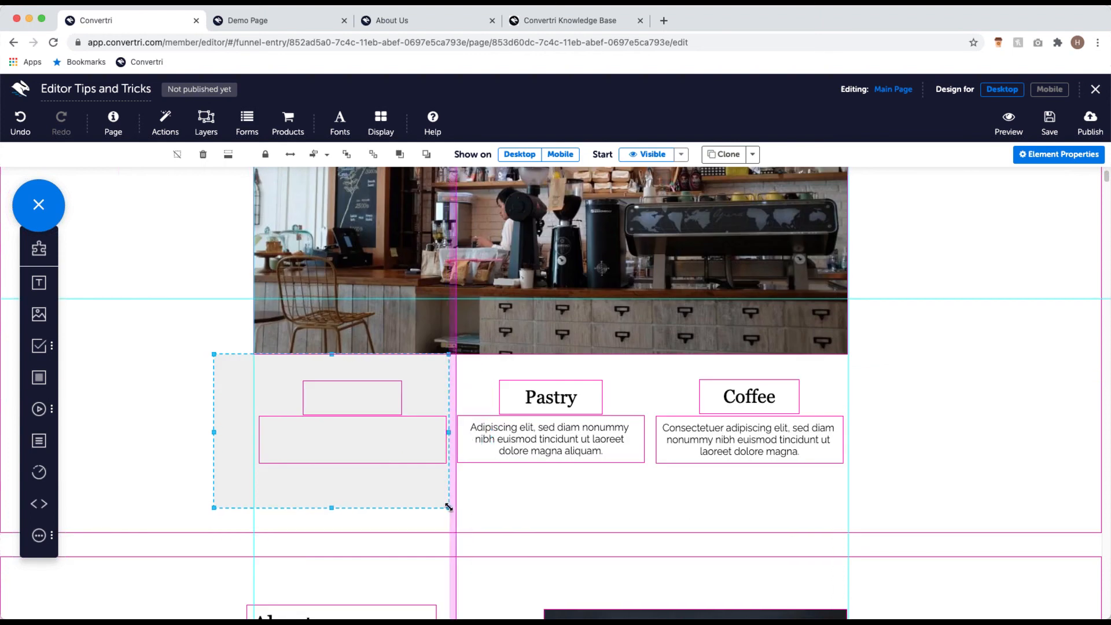
pyautogui.moveTo(215, 508); pyautogui.dragTo(255, 492)
pyautogui.scroll(1, 305, 491)
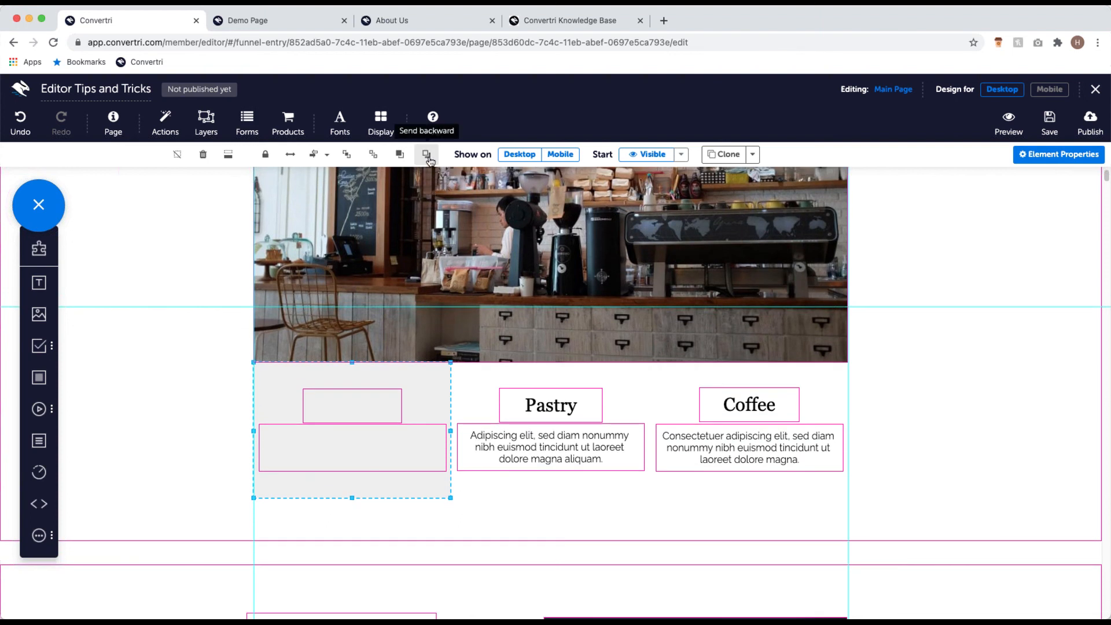
pyautogui.click(427, 156)
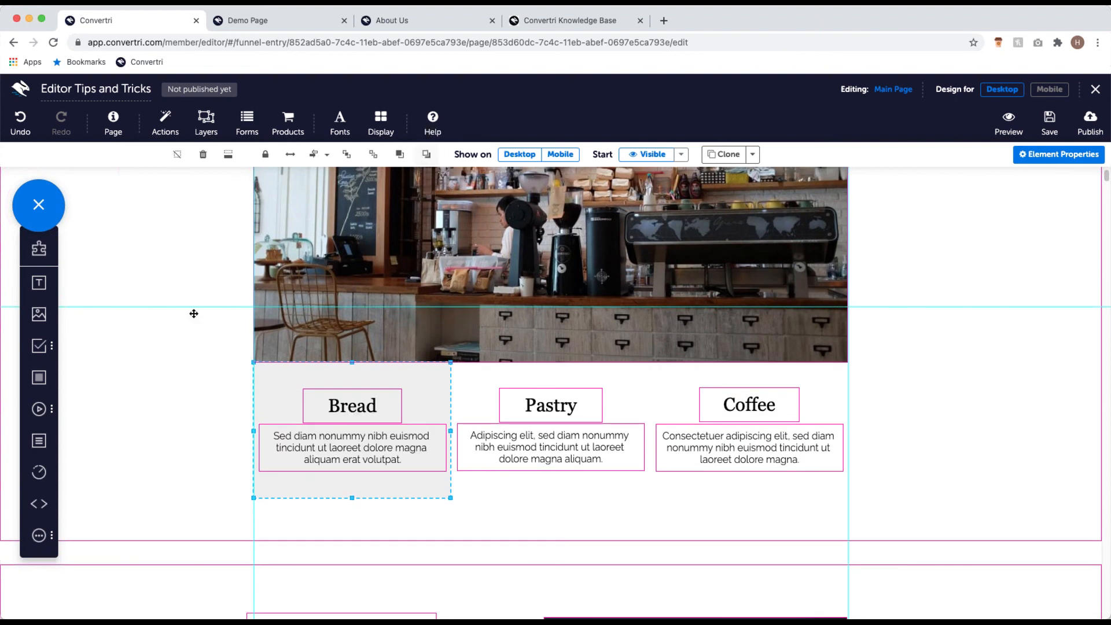
# Step: Add a second panel over the Pastry column and send it behind the Pastry text
pyautogui.moveTo(39, 377); pyautogui.dragTo(605, 478)
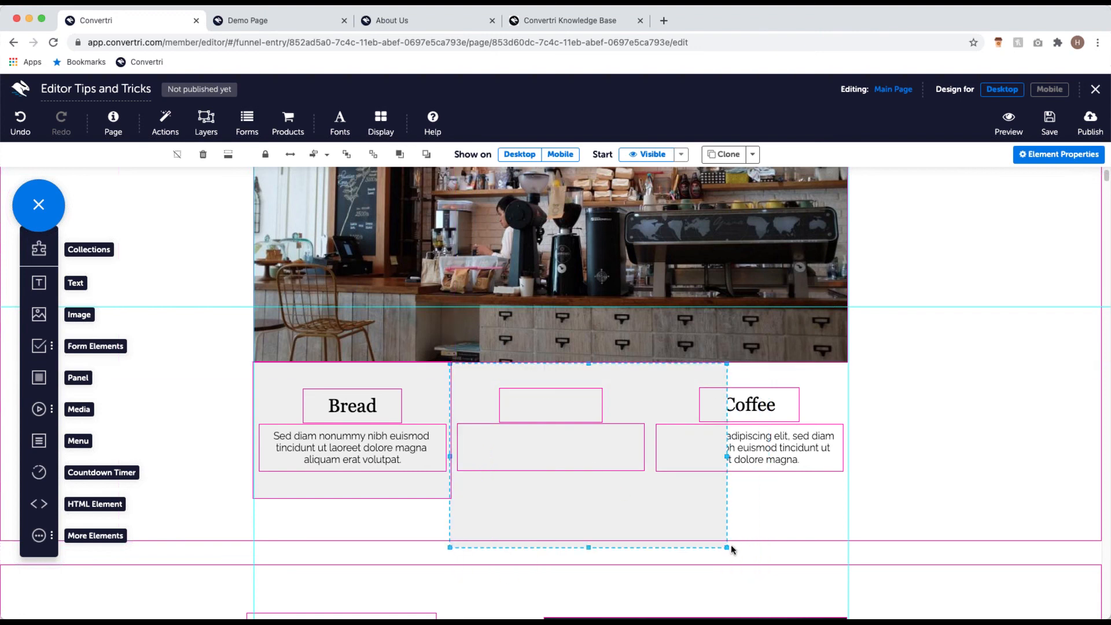
pyautogui.moveTo(711, 539); pyautogui.dragTo(652, 486)
pyautogui.click(426, 154)
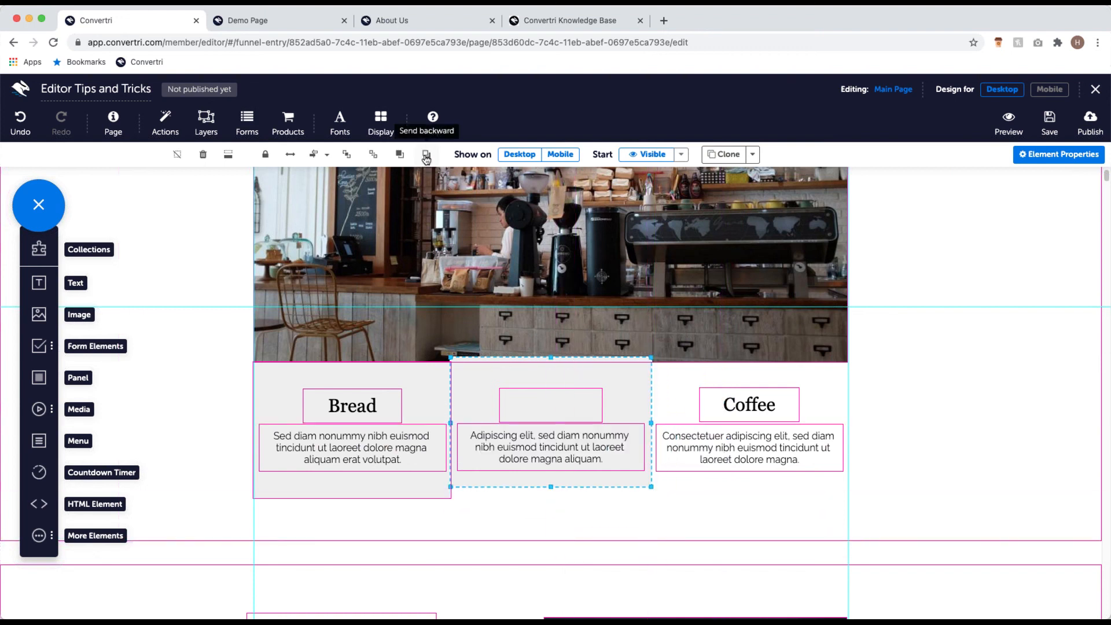
# Step: Fit a third panel to the Coffee column, send it two layers back, and preview mobile
pyautogui.moveTo(39, 377); pyautogui.dragTo(715, 399)
pyautogui.moveTo(838, 528); pyautogui.dragTo(808, 500)
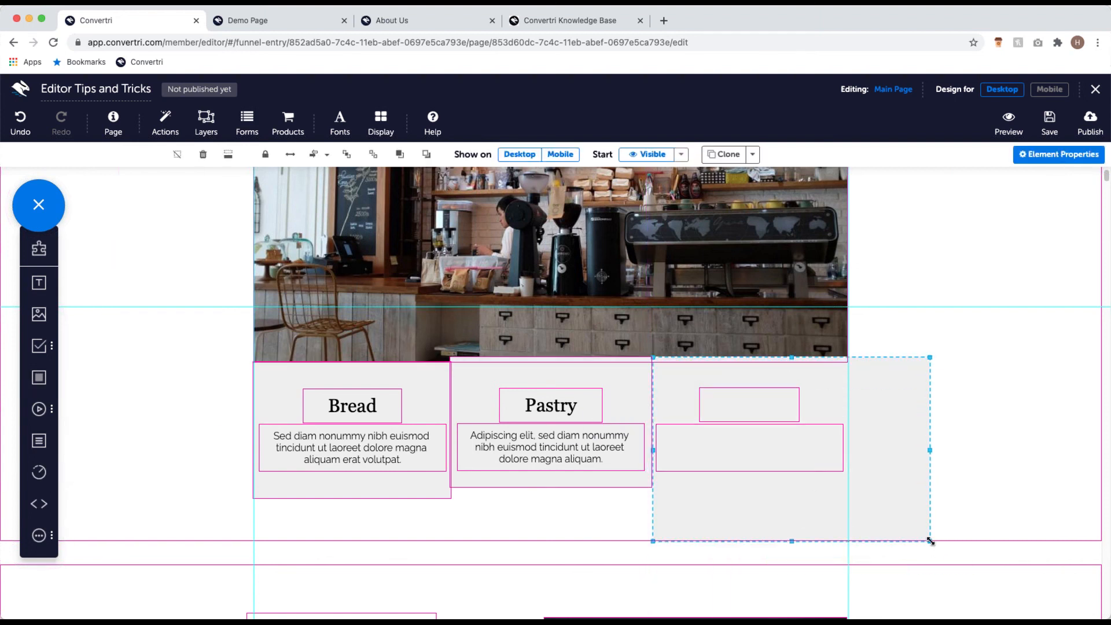
pyautogui.moveTo(920, 533); pyautogui.dragTo(875, 507)
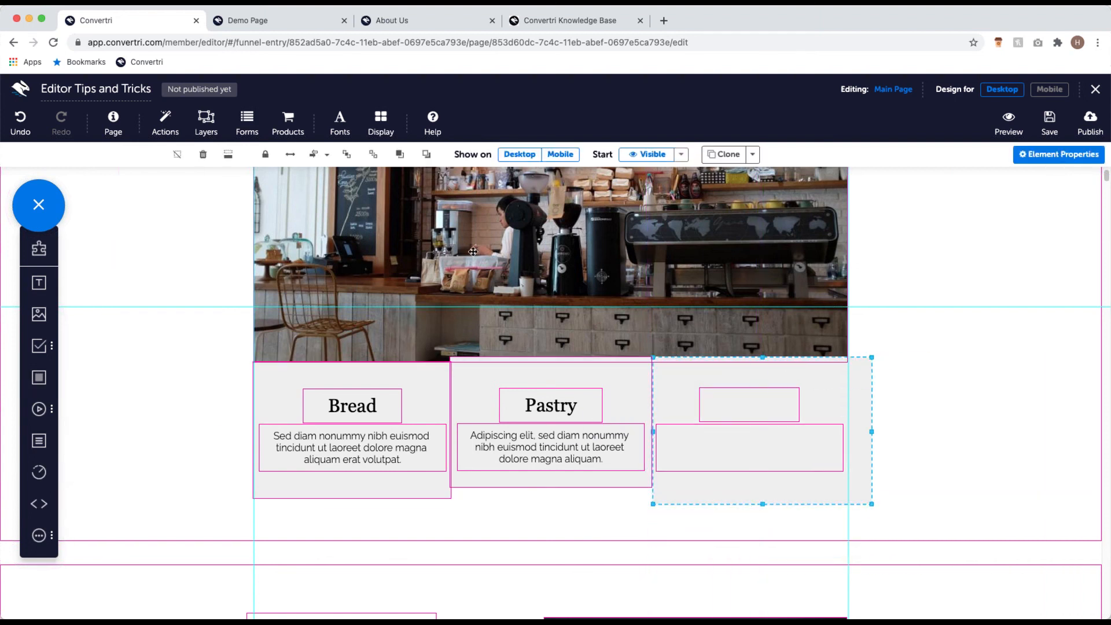
pyautogui.click(418, 153)
pyautogui.click(418, 153)
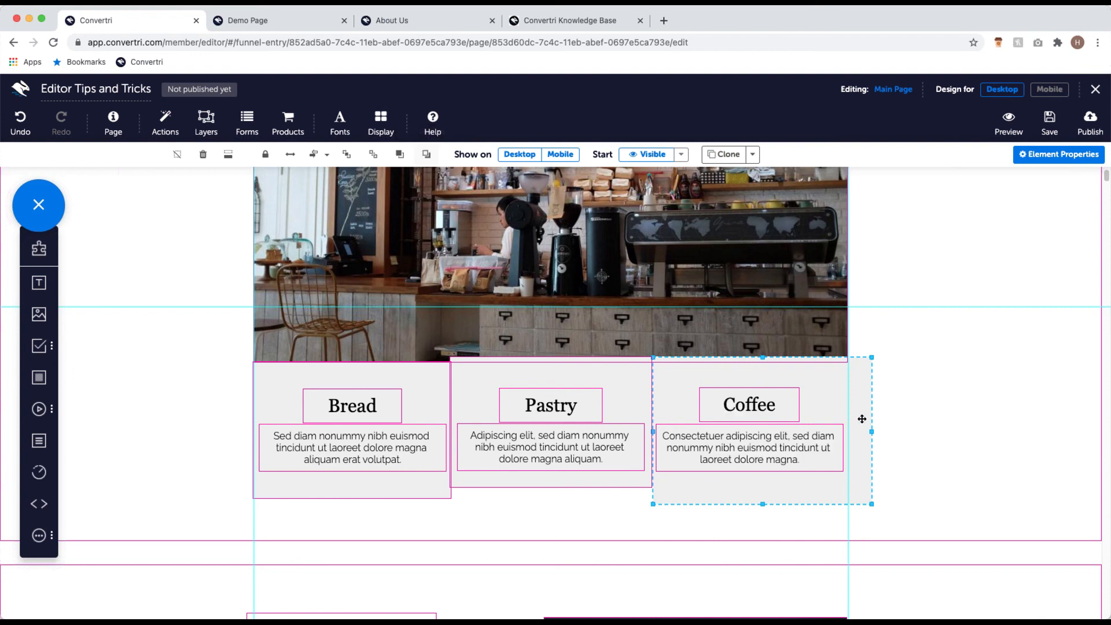
pyautogui.click(1059, 93)
pyautogui.scroll(5, 713, 274)
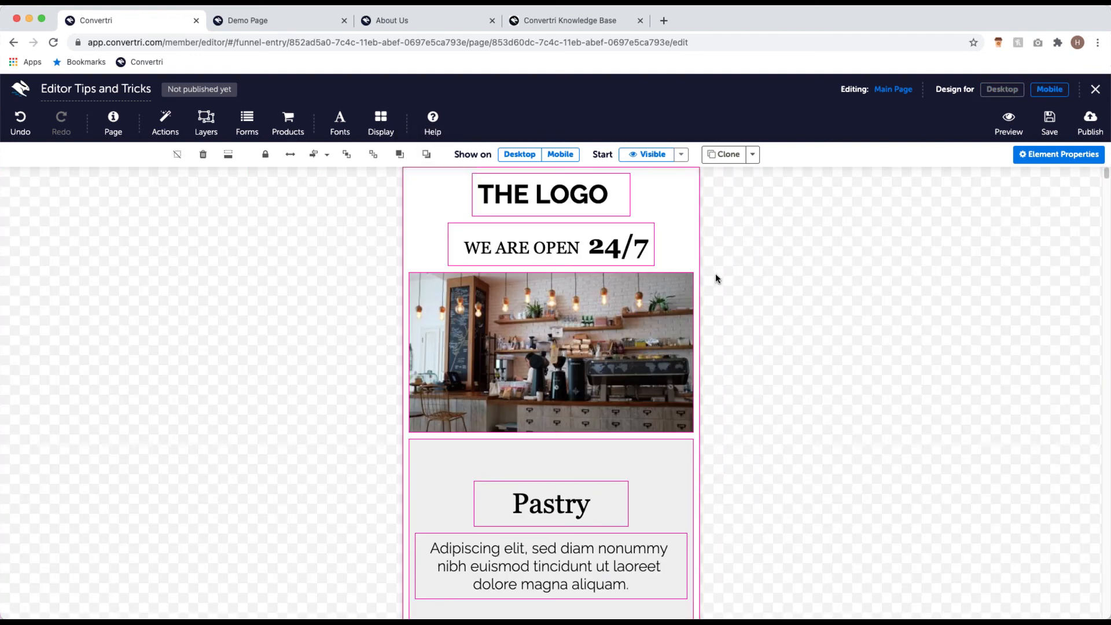
pyautogui.scroll(-2, 744, 354)
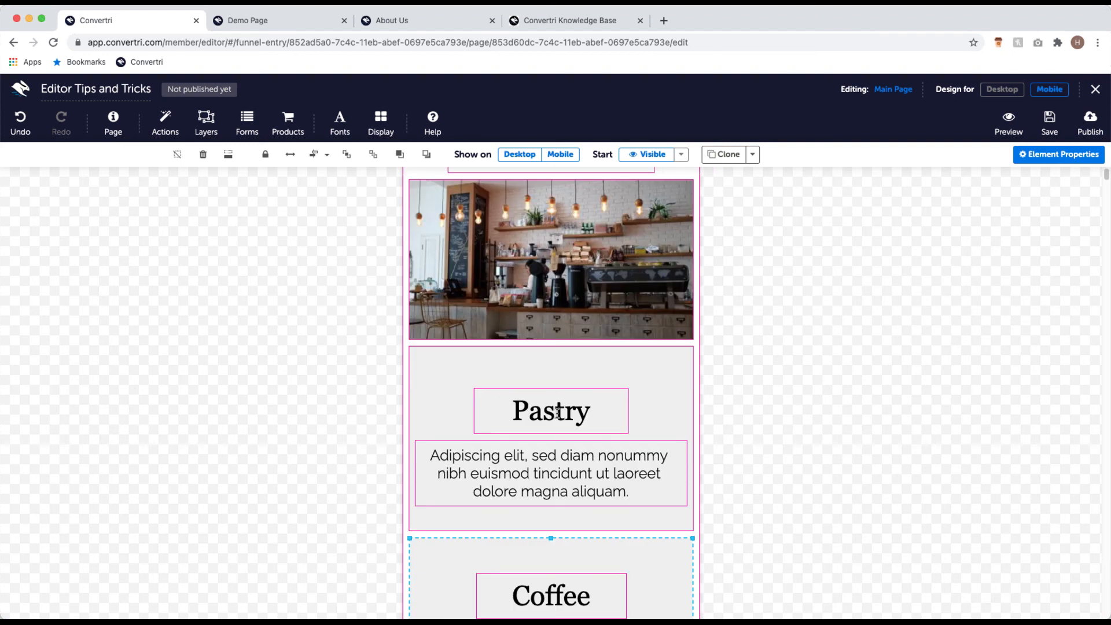
pyautogui.scroll(-3, 553, 412)
pyautogui.scroll(1, 586, 423)
pyautogui.scroll(-4, 586, 422)
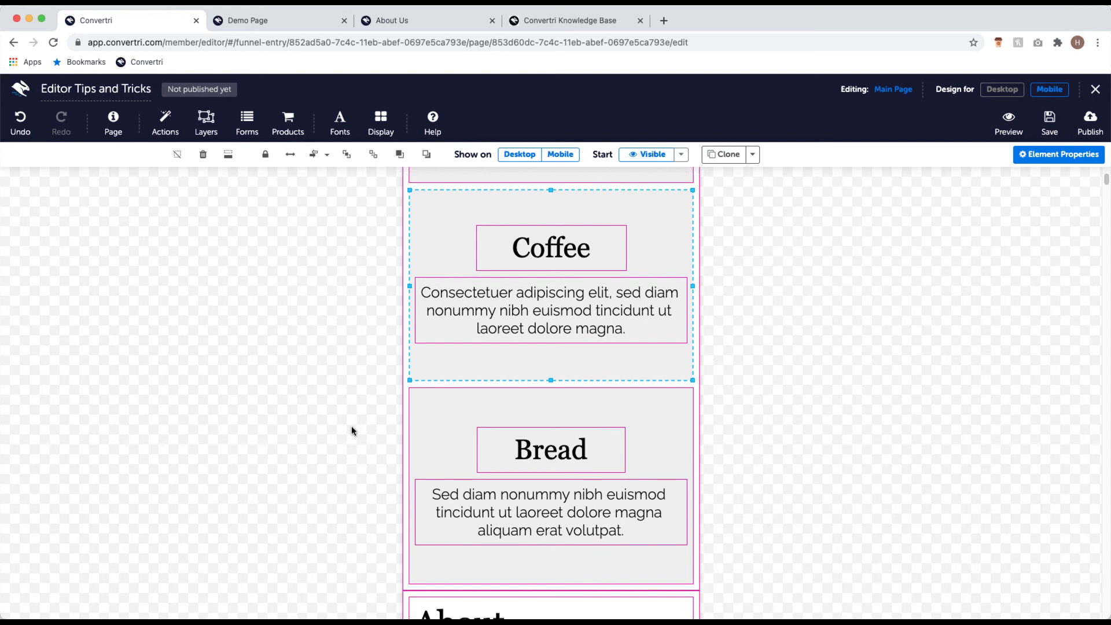
pyautogui.scroll(-10, 711, 382)
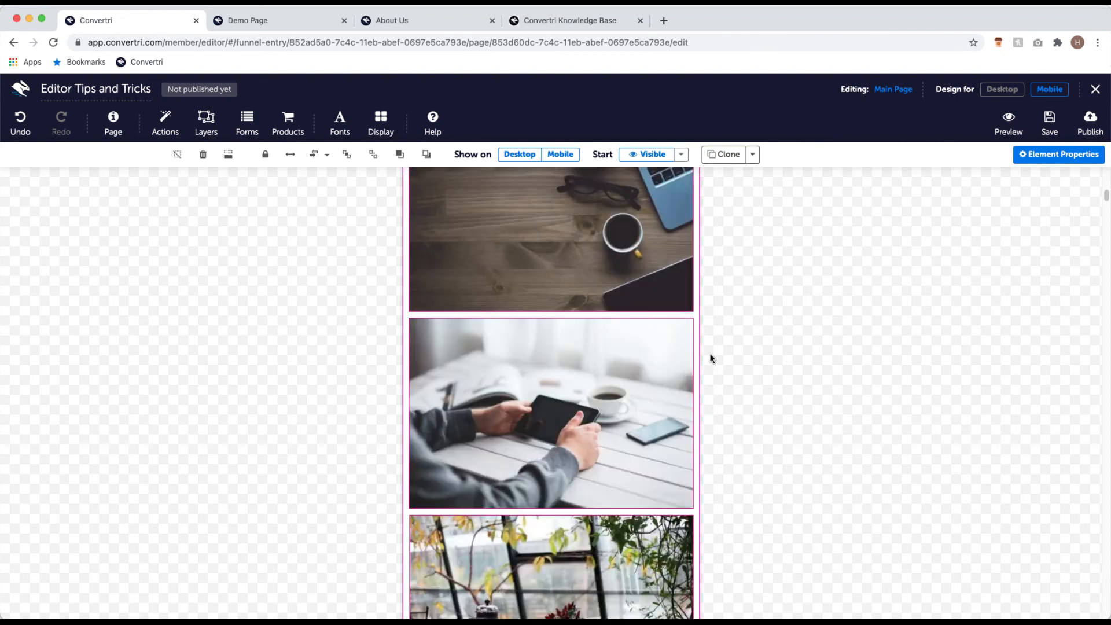
pyautogui.scroll(-10, 707, 392)
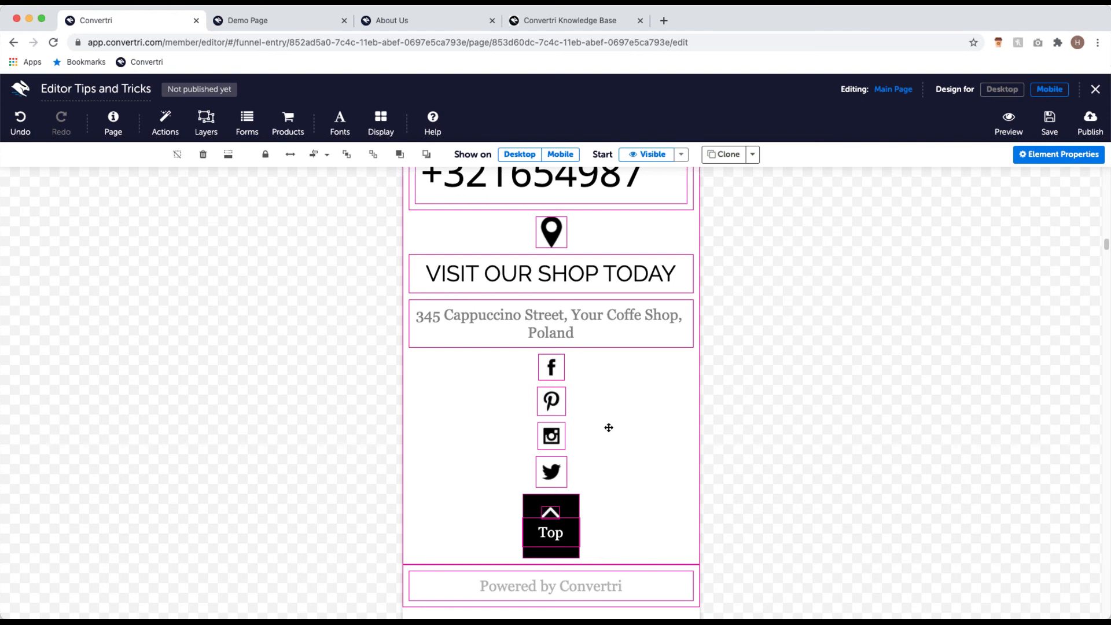
# Step: In the desktop layout, add a panel and resize it to cover the four footer social icons
pyautogui.click(1003, 89)
pyautogui.scroll(-5, 626, 333)
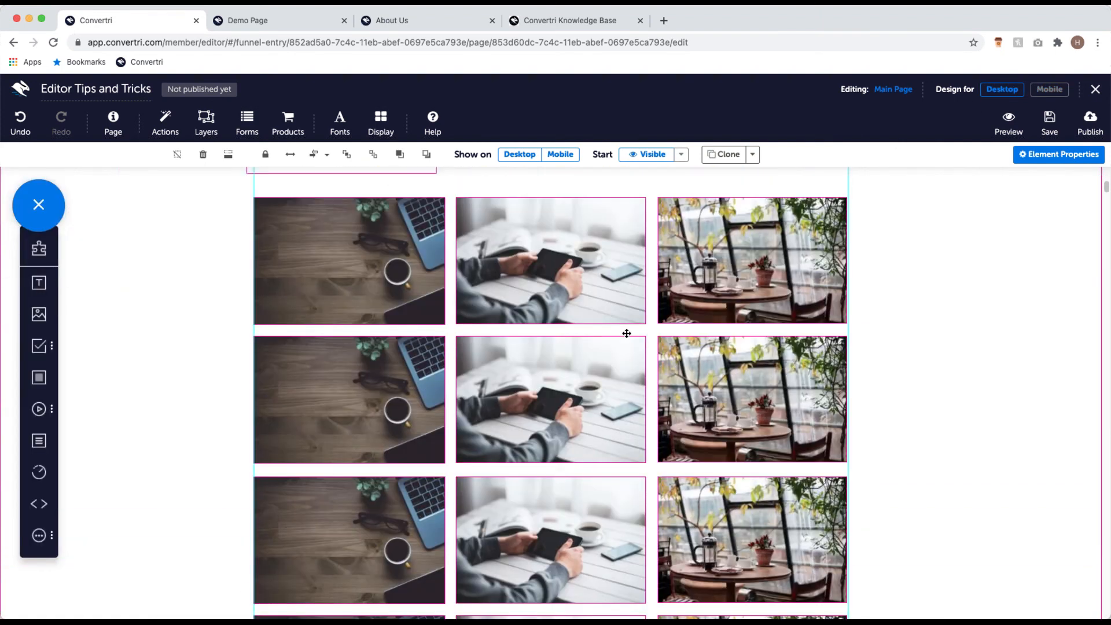
pyautogui.scroll(-10, 627, 333)
pyautogui.scroll(5, 630, 335)
pyautogui.scroll(-1, 603, 484)
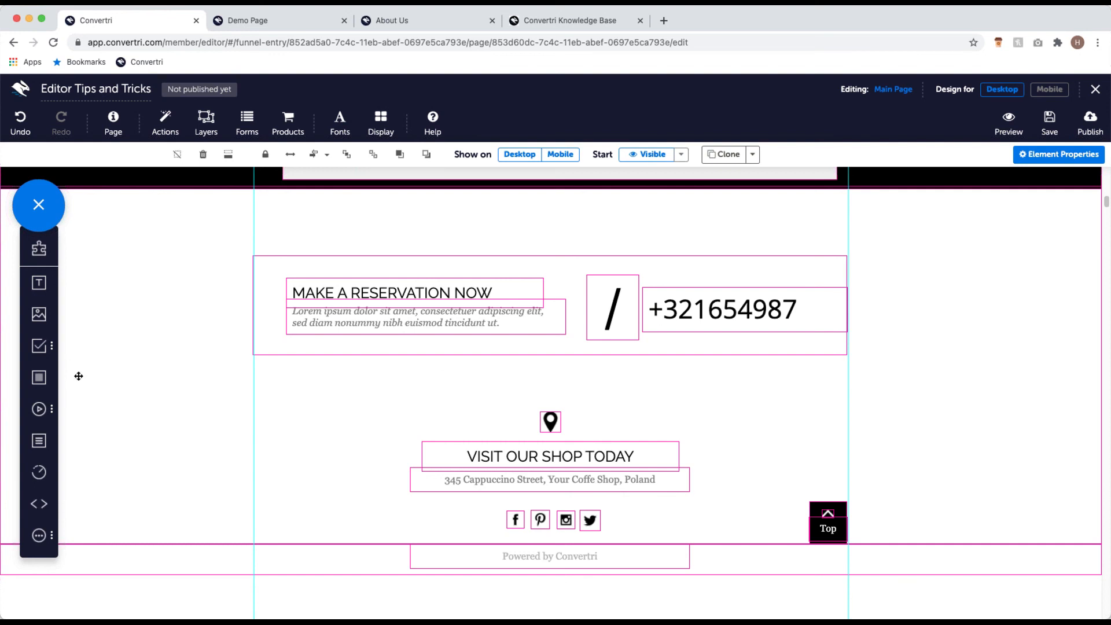
pyautogui.moveTo(39, 377); pyautogui.dragTo(400, 505)
pyautogui.moveTo(472, 561); pyautogui.dragTo(592, 591)
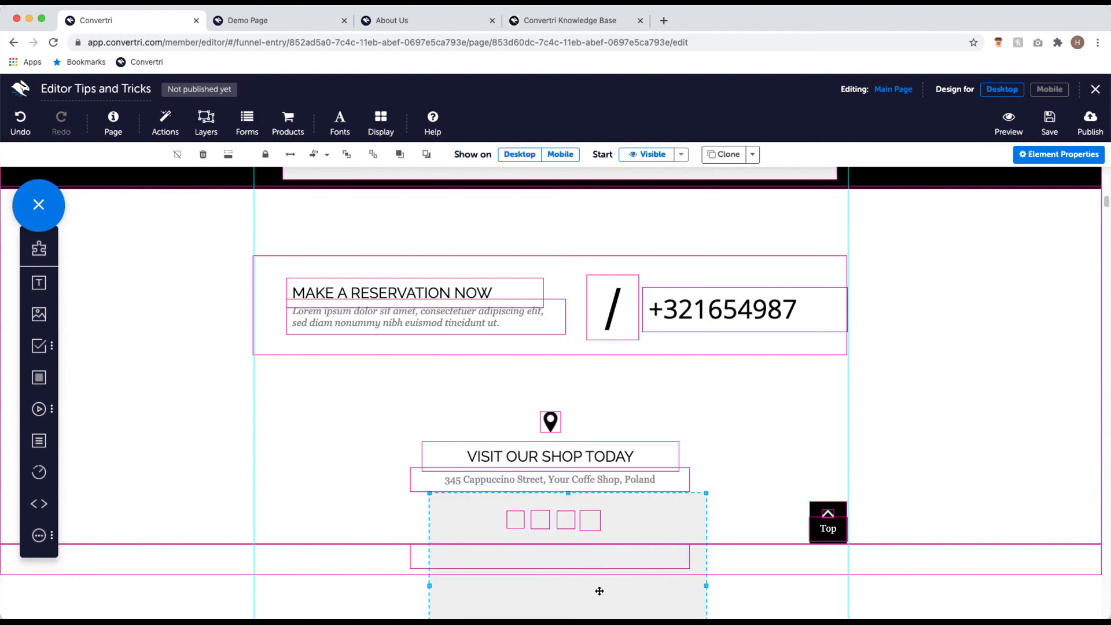
pyautogui.scroll(-3, 672, 564)
pyautogui.moveTo(706, 544); pyautogui.dragTo(608, 404)
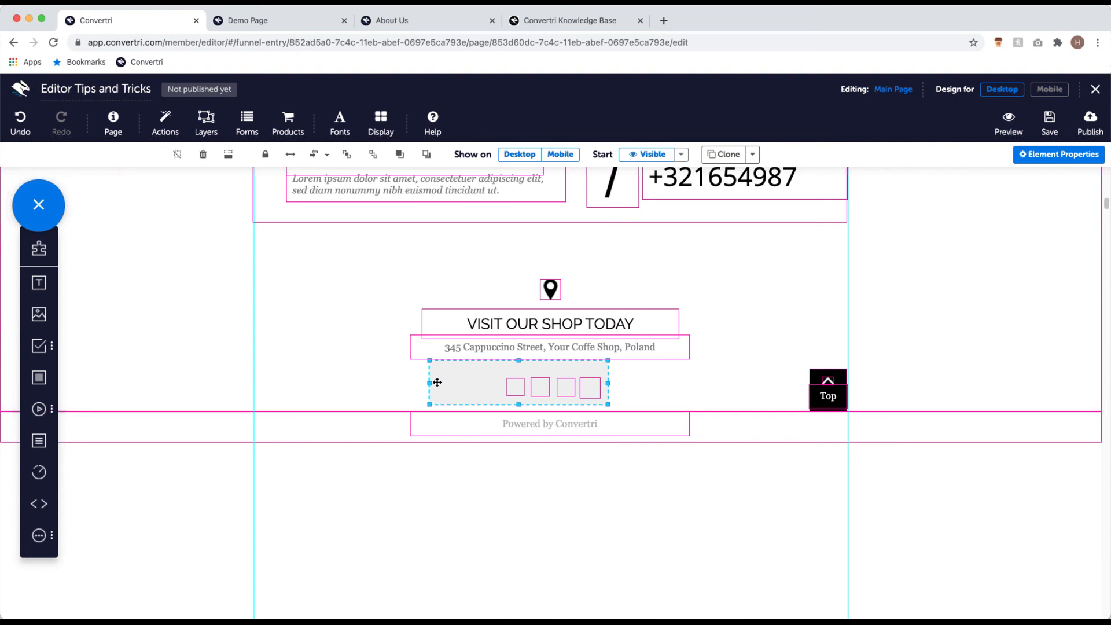
pyautogui.moveTo(429, 383); pyautogui.dragTo(485, 383)
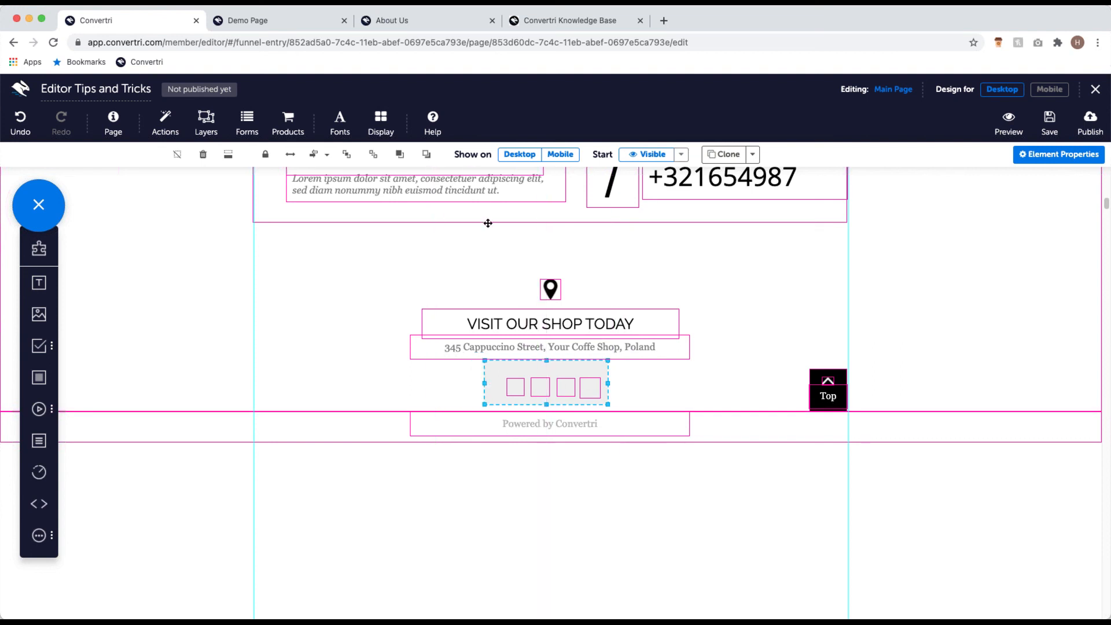
# Step: Send the panel back four layers behind the social icons and check it on mobile
pyautogui.click(428, 156)
pyautogui.click(428, 155)
pyautogui.click(428, 155)
pyautogui.click(428, 155)
pyautogui.click(1049, 89)
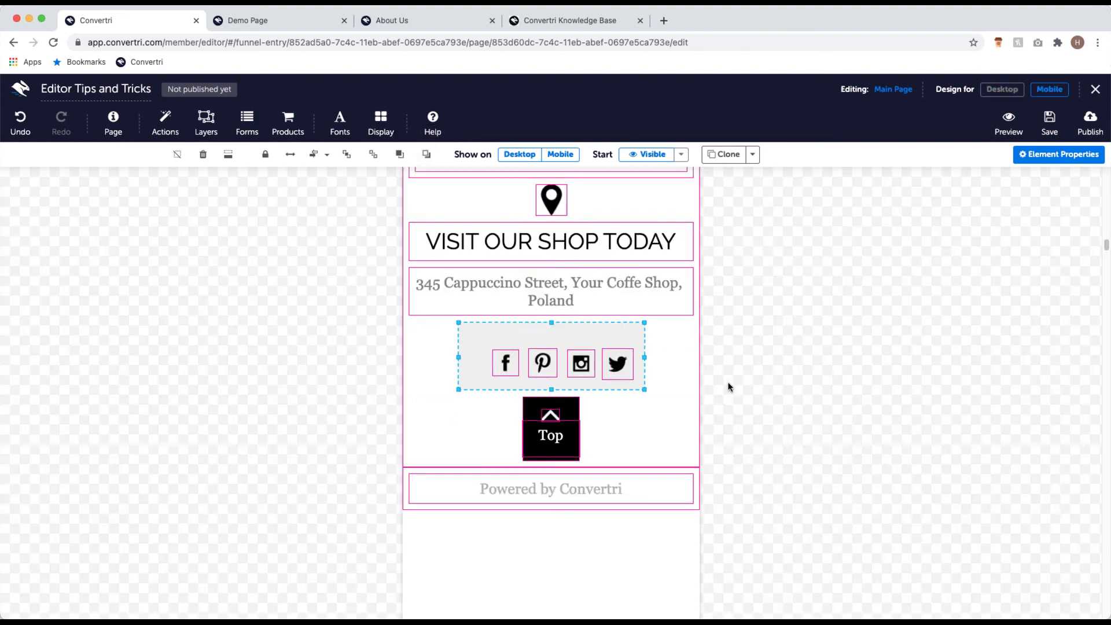
# Step: Scroll up the mobile canvas, then switch back to Desktop design
pyautogui.scroll(1, 728, 388)
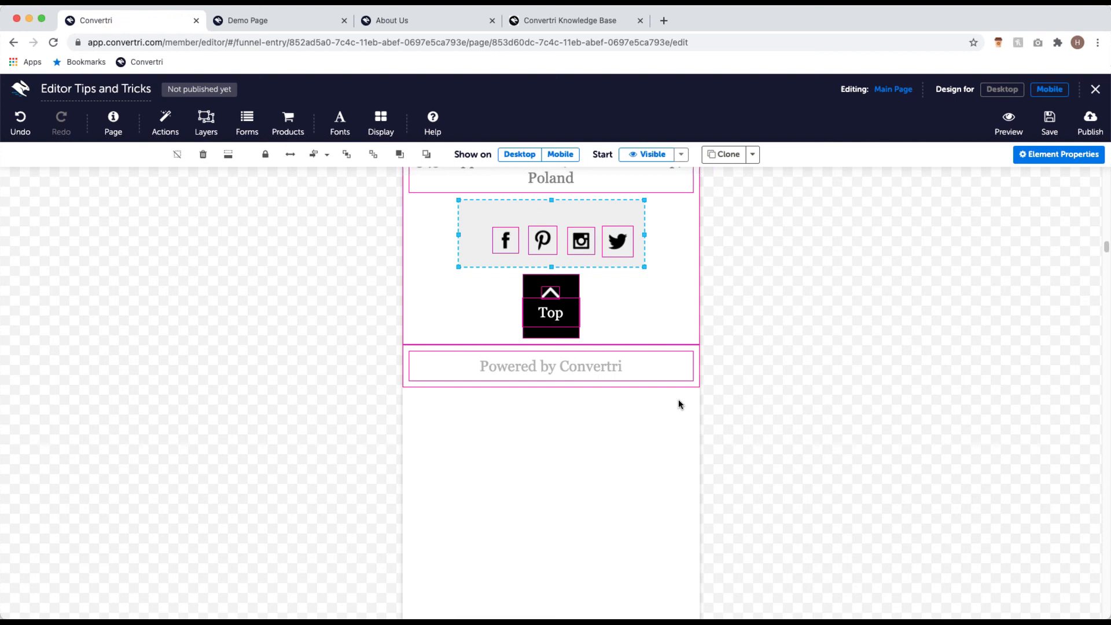
pyautogui.scroll(1, 492, 393)
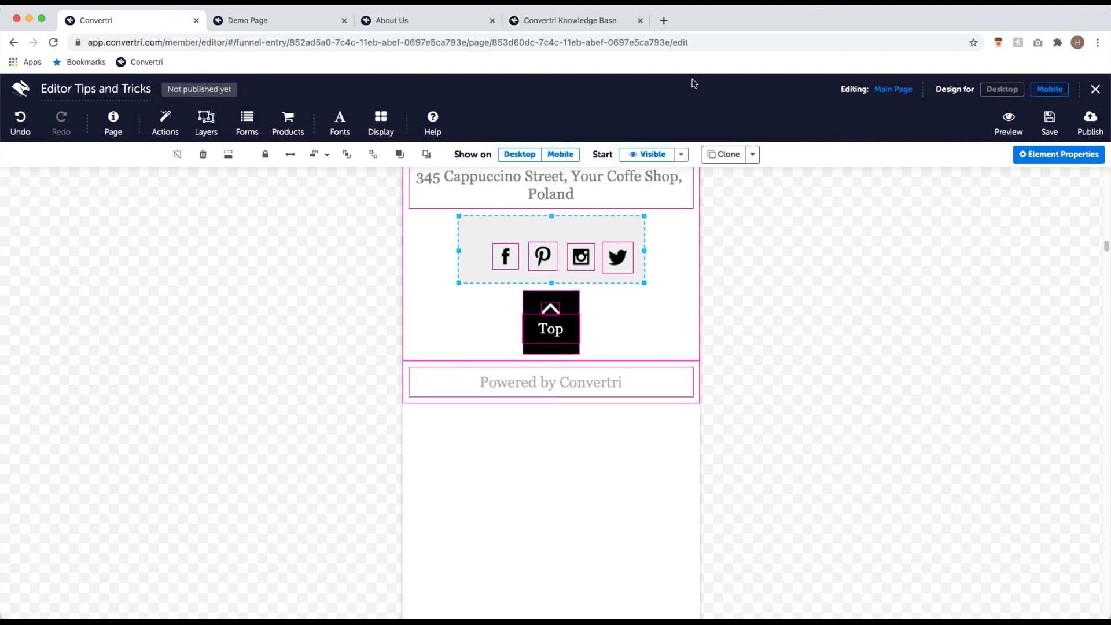
pyautogui.click(983, 91)
pyautogui.scroll(-3, 579, 428)
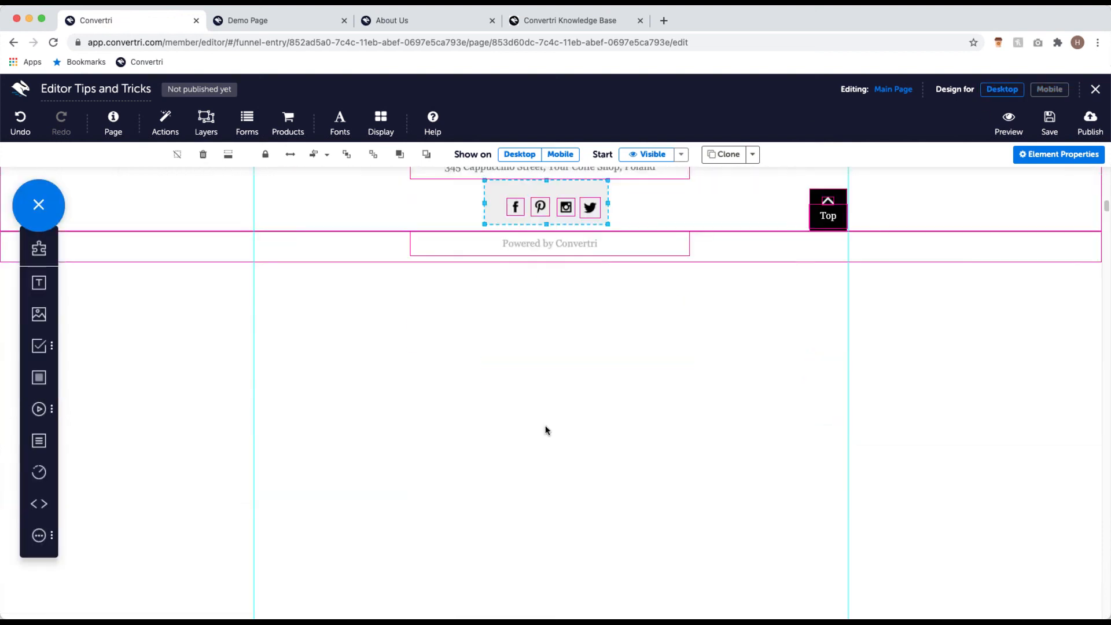
pyautogui.scroll(2, 532, 440)
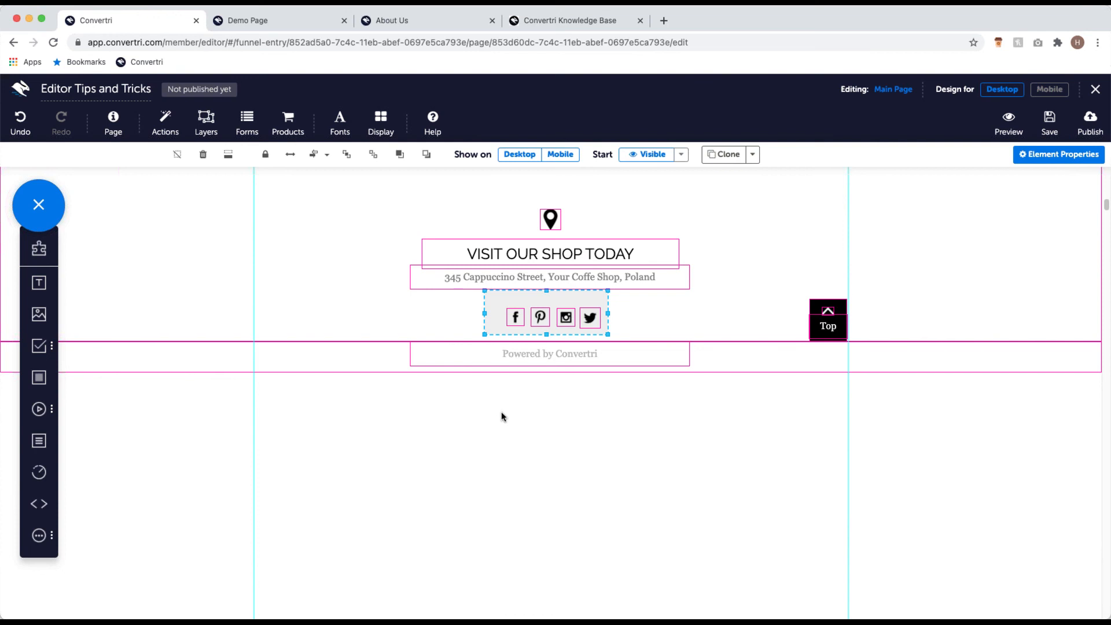
# Step: Set the social-icons panel's width to 350 in Element Properties > Positioning
pyautogui.click(1081, 165)
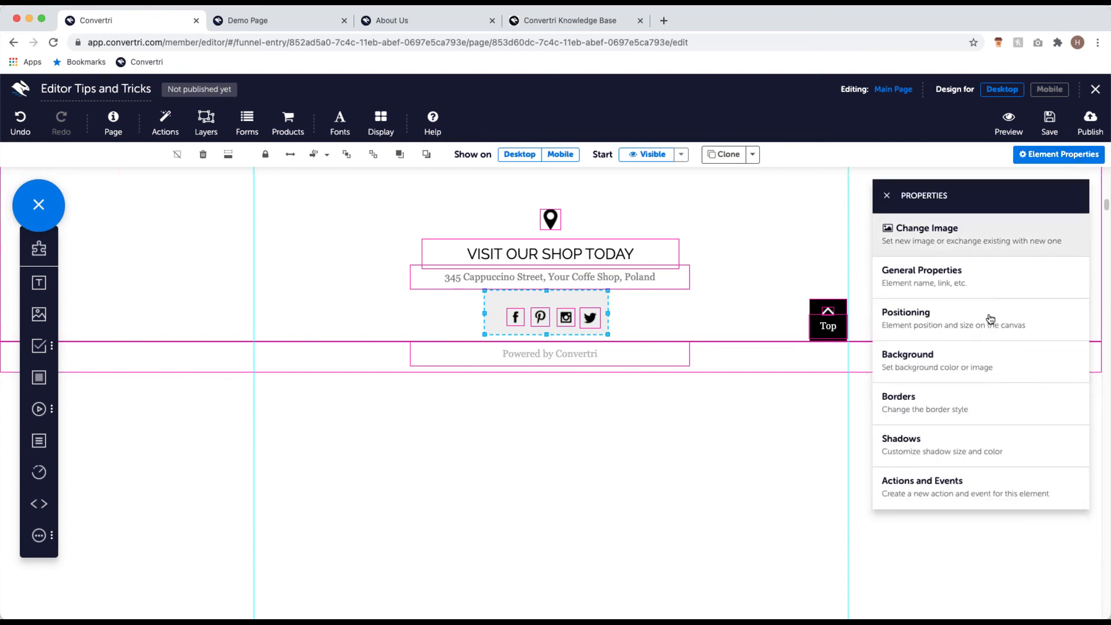
pyautogui.click(1002, 337)
pyautogui.click(930, 381)
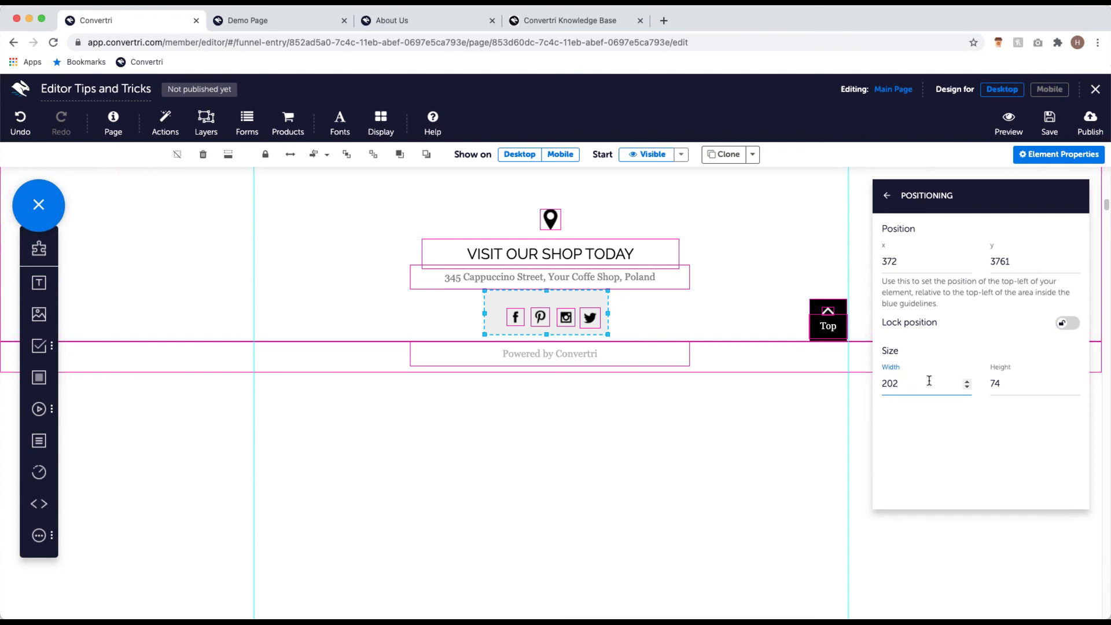
pyautogui.press('BackSpace')
pyautogui.press('BackSpace')
pyautogui.press('BackSpace')
pyautogui.write('350')
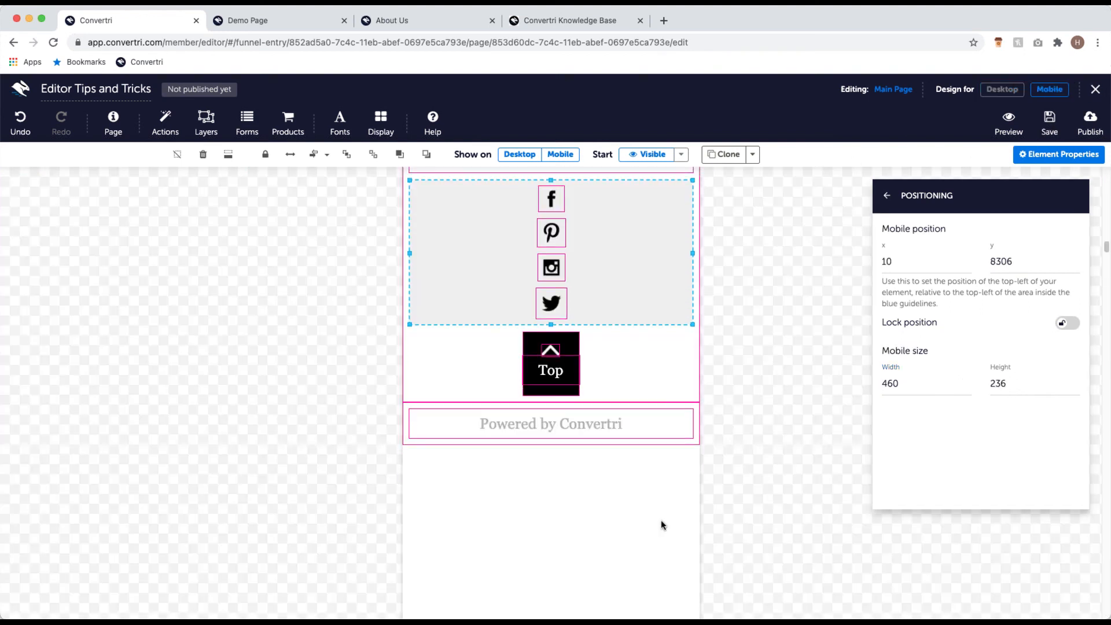
# Step: Narrow the panel to 216 wide on desktop, verify on mobile, close properties and save
pyautogui.click(1002, 89)
pyautogui.moveTo(700, 205); pyautogui.dragTo(617, 206)
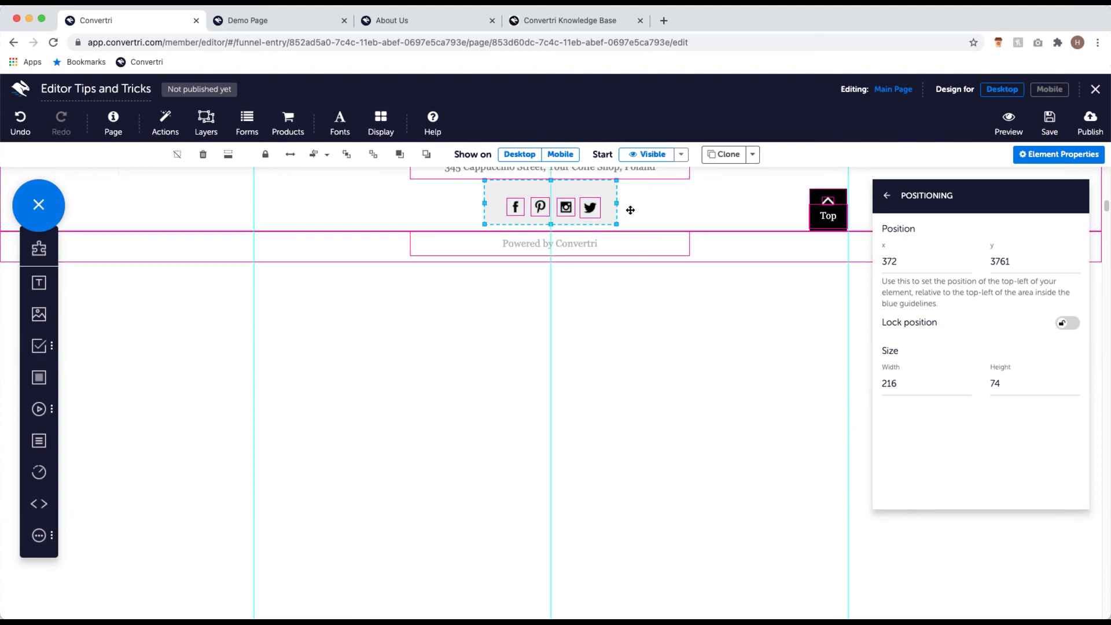
pyautogui.click(1048, 89)
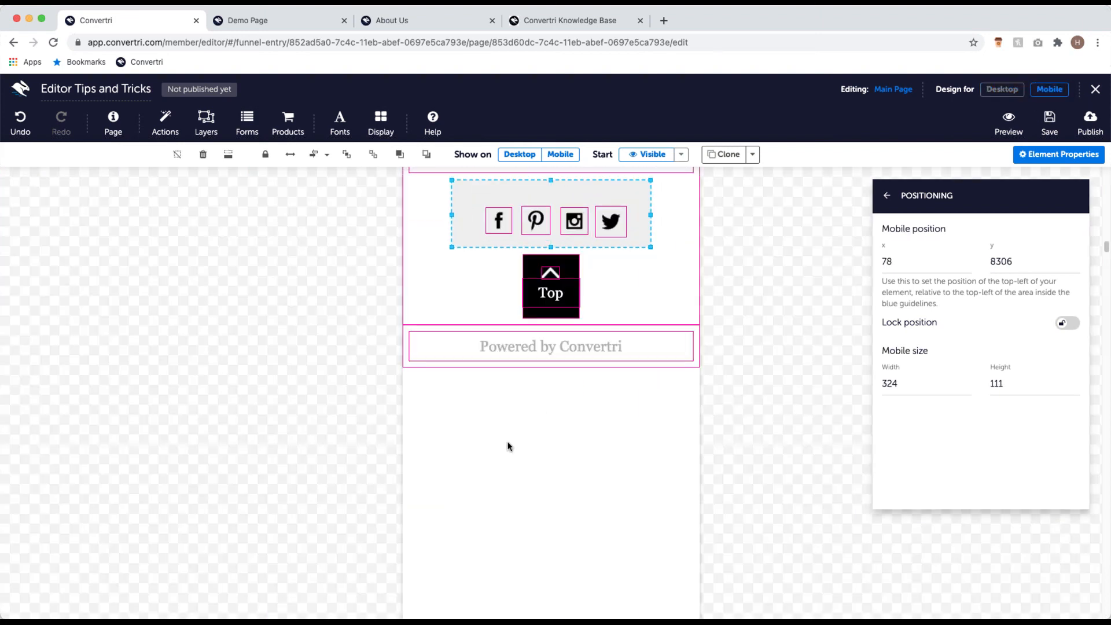
pyautogui.click(1002, 93)
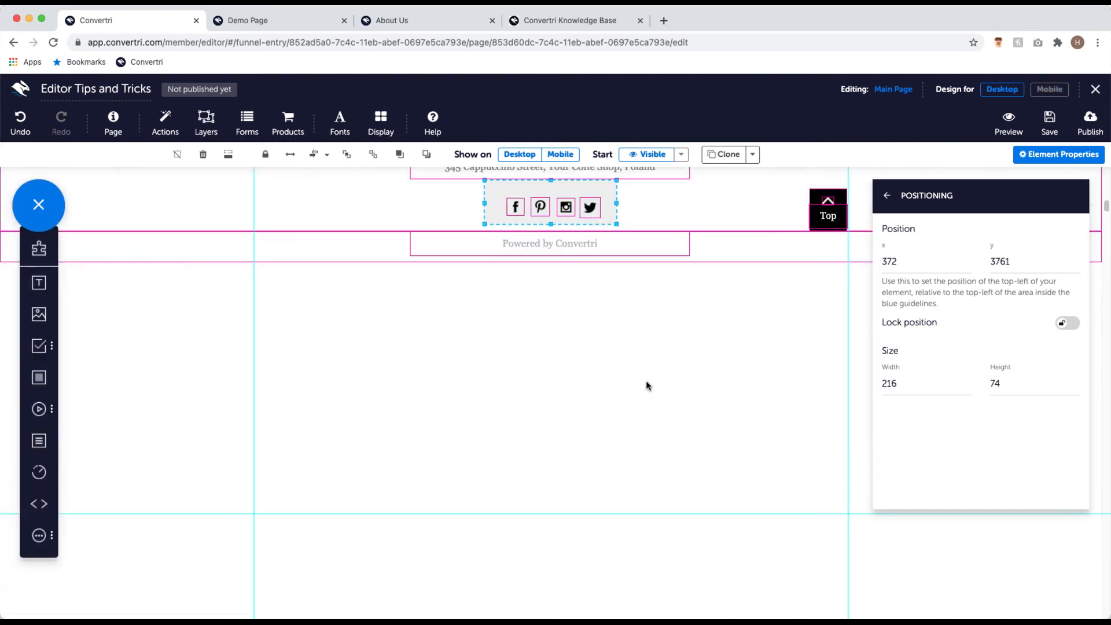
pyautogui.scroll(8, 649, 385)
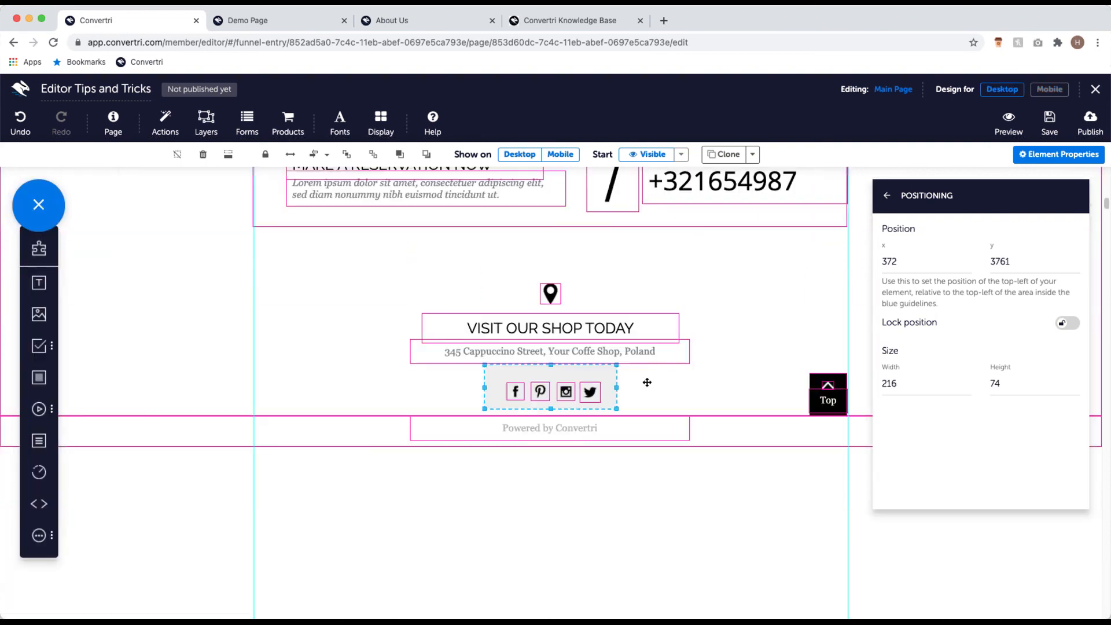
pyautogui.click(887, 195)
pyautogui.click(886, 198)
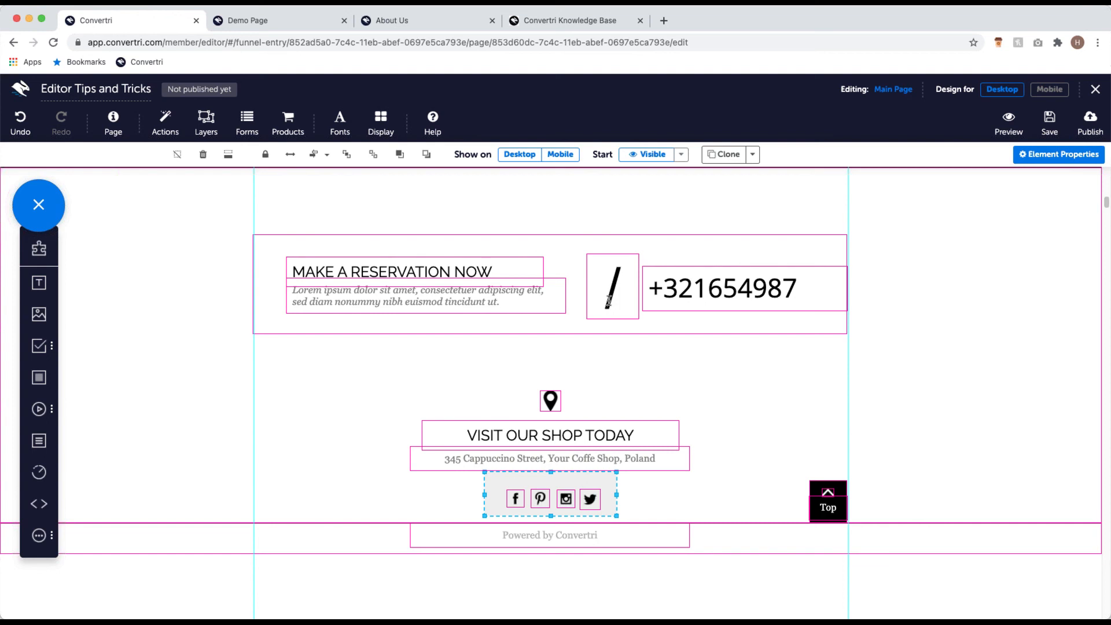
pyautogui.click(1050, 121)
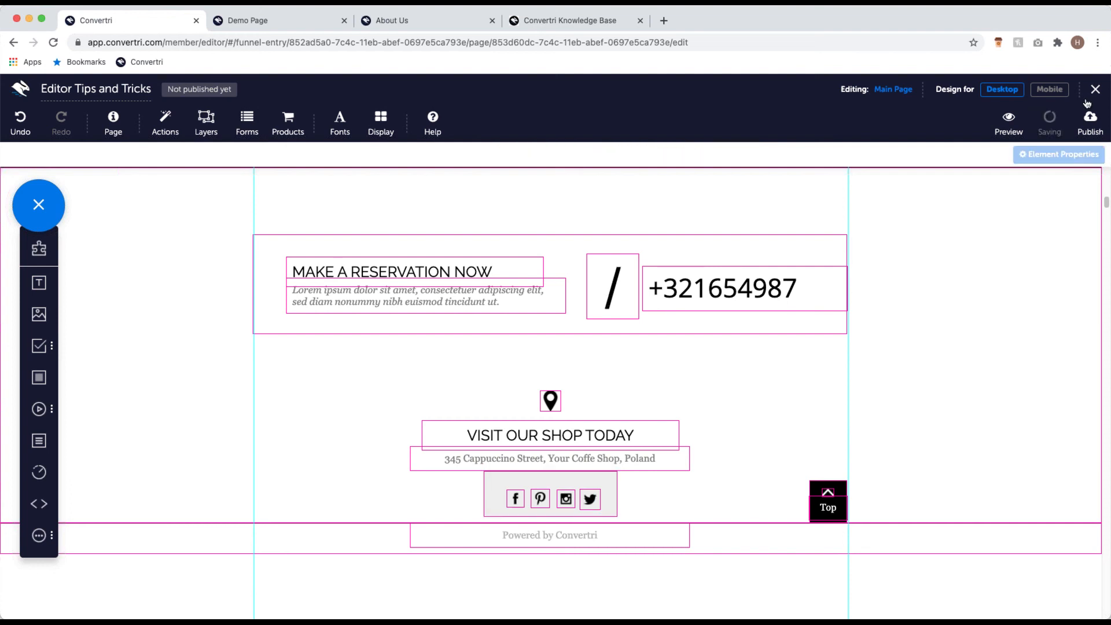
# Step: Exit the editor, glance at the Webinar funnel's Split Testing and Pages, then go to Funnels
pyautogui.click(1091, 91)
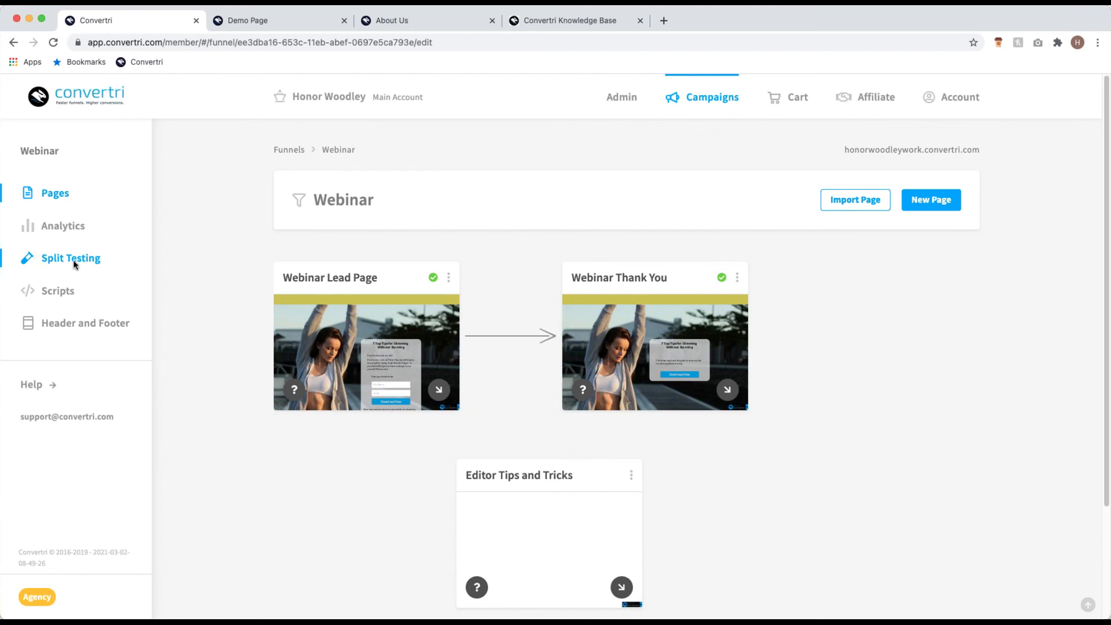
pyautogui.click(36, 258)
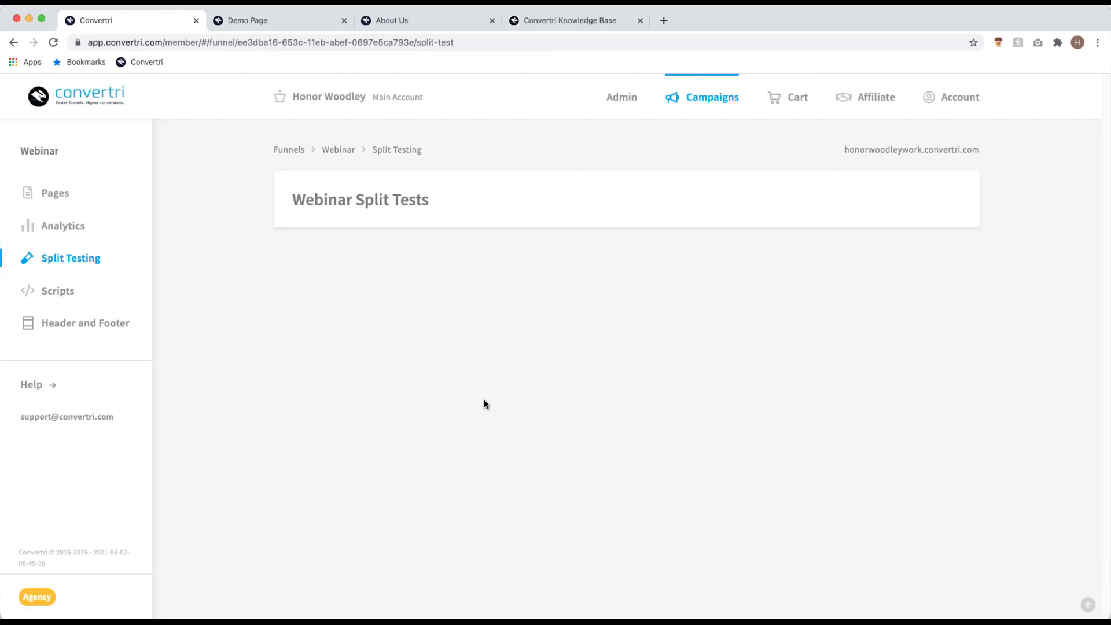
pyautogui.click(97, 202)
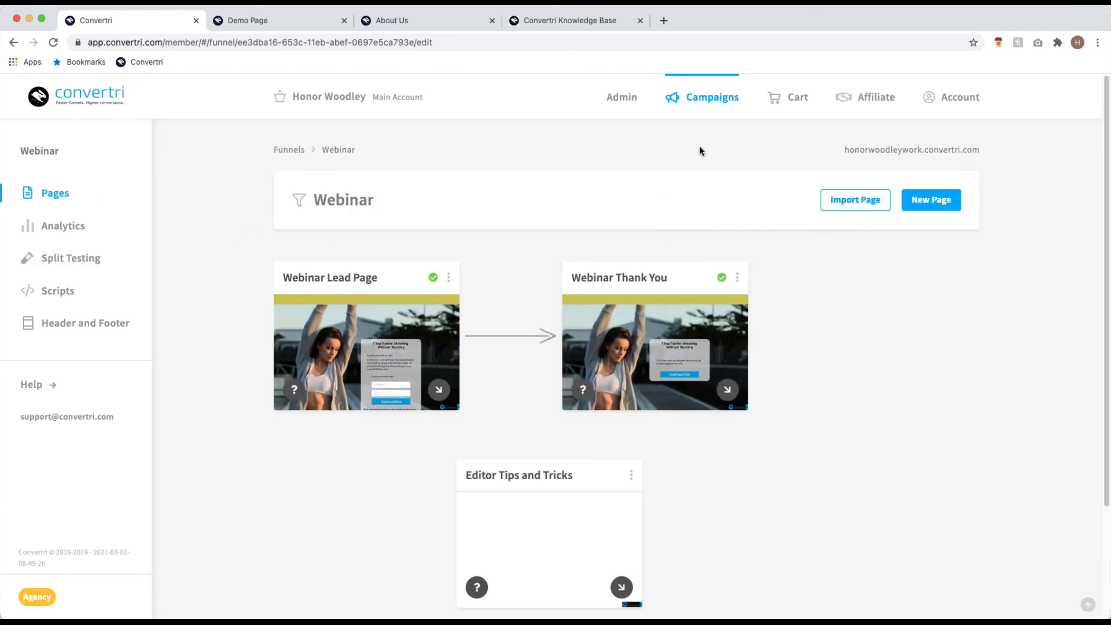
pyautogui.click(721, 105)
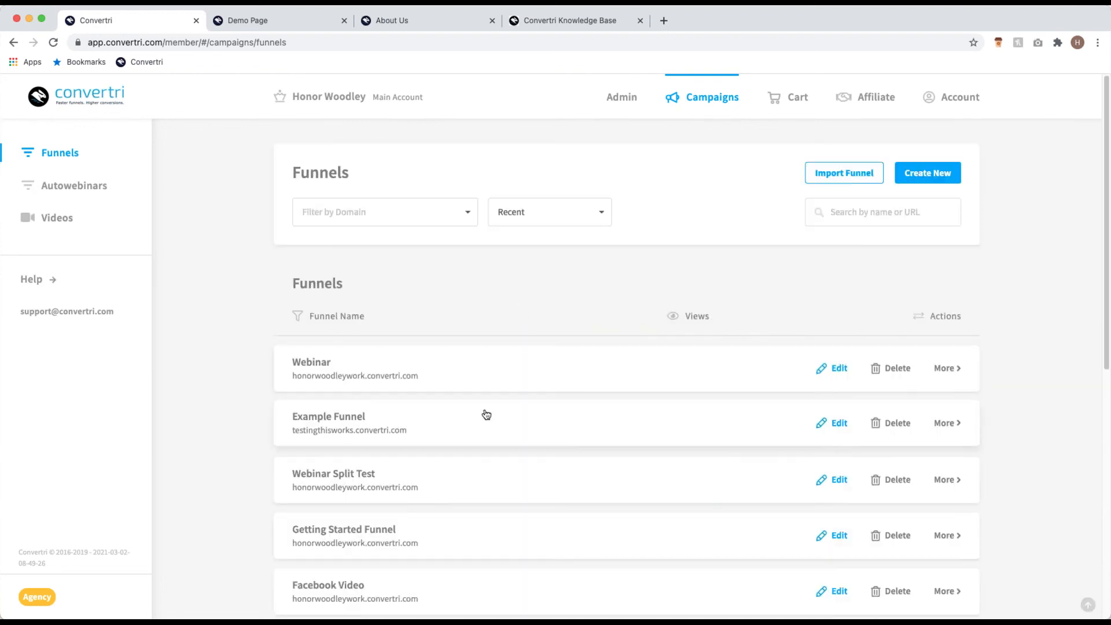
# Step: Open the Webinar Split Test funnel and review its split test details
pyautogui.click(485, 409)
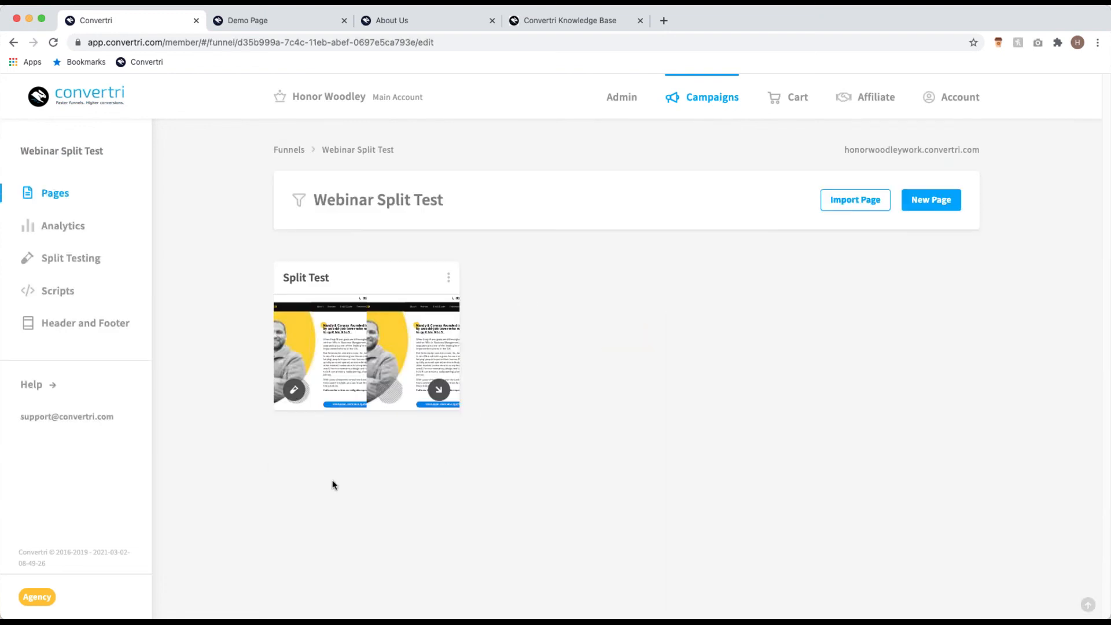
pyautogui.click(370, 353)
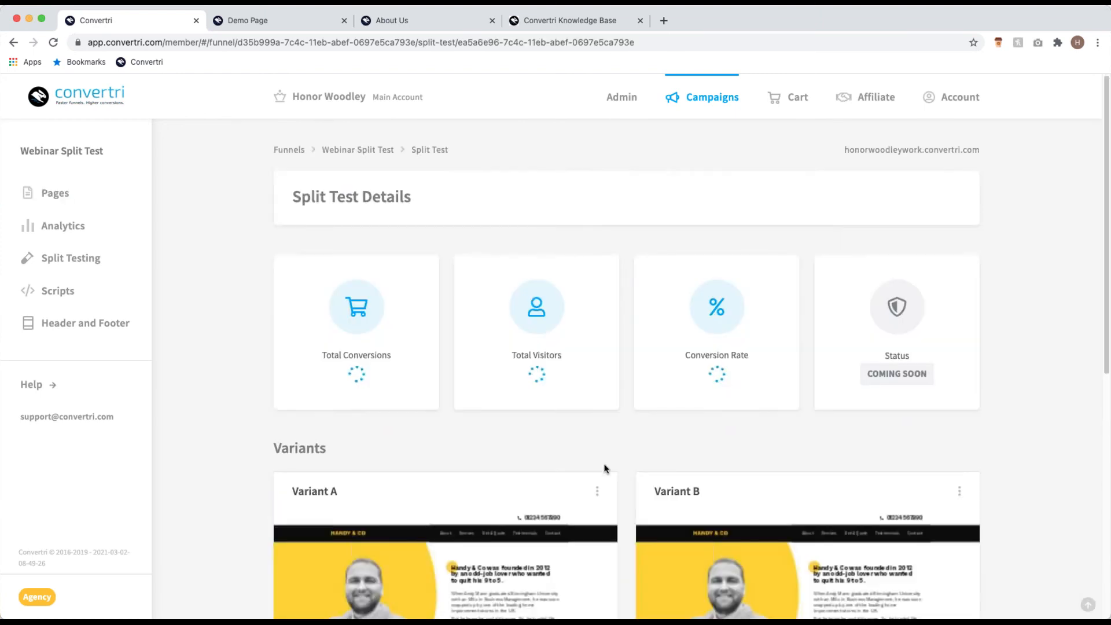
pyautogui.scroll(-3, 608, 457)
pyautogui.scroll(-1, 616, 445)
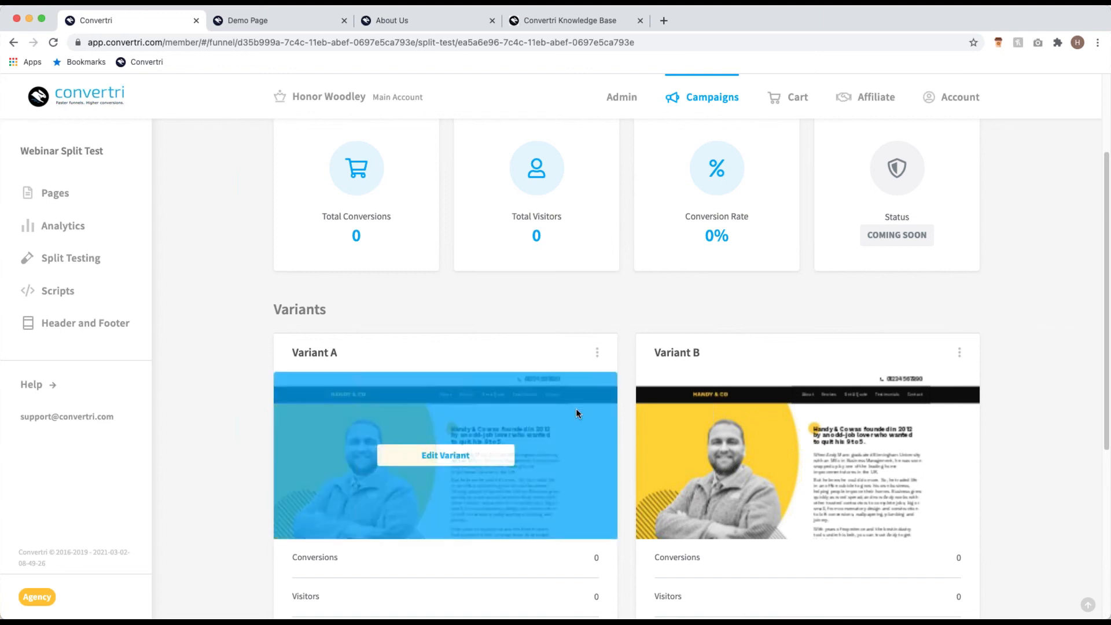
# Step: Start cloning Variant A, cancel the Clone Page dialog, and return to the Funnels list
pyautogui.click(597, 352)
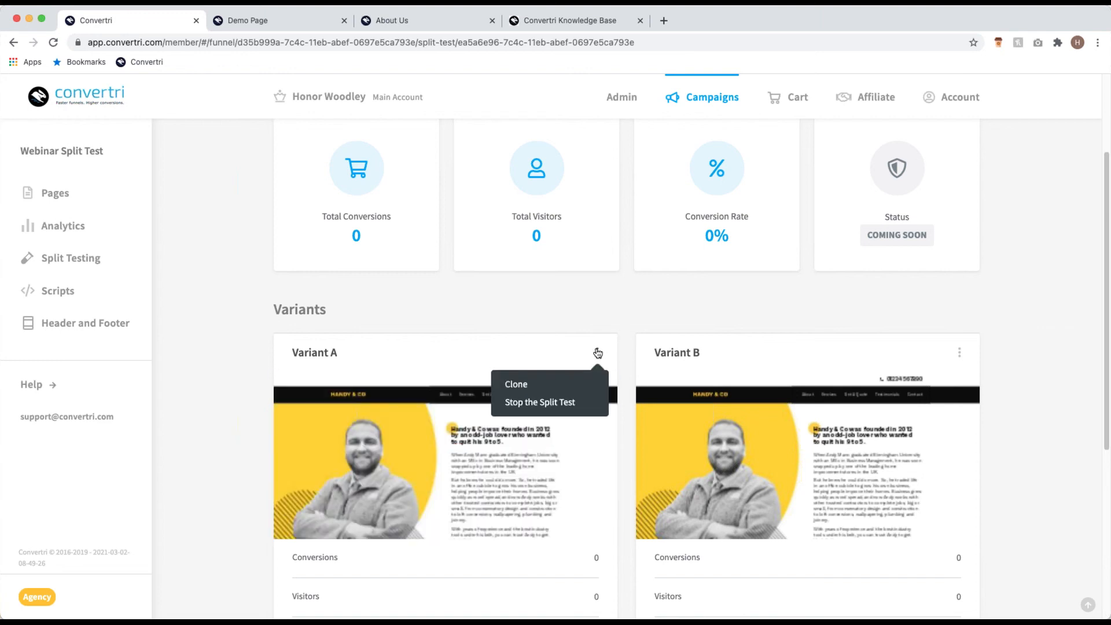
pyautogui.click(545, 387)
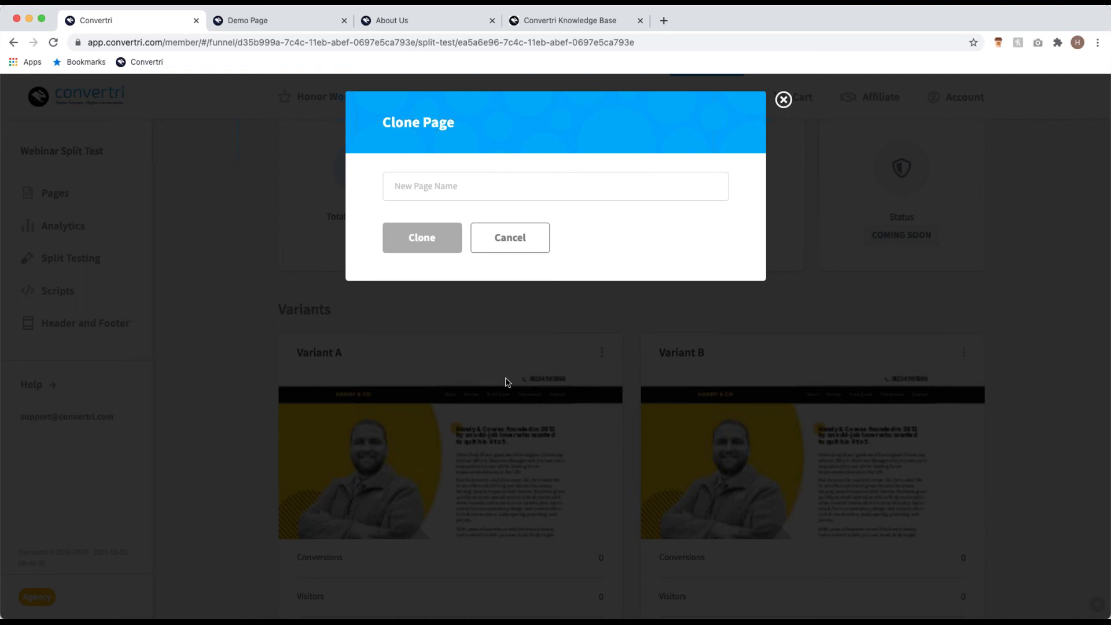
pyautogui.click(784, 100)
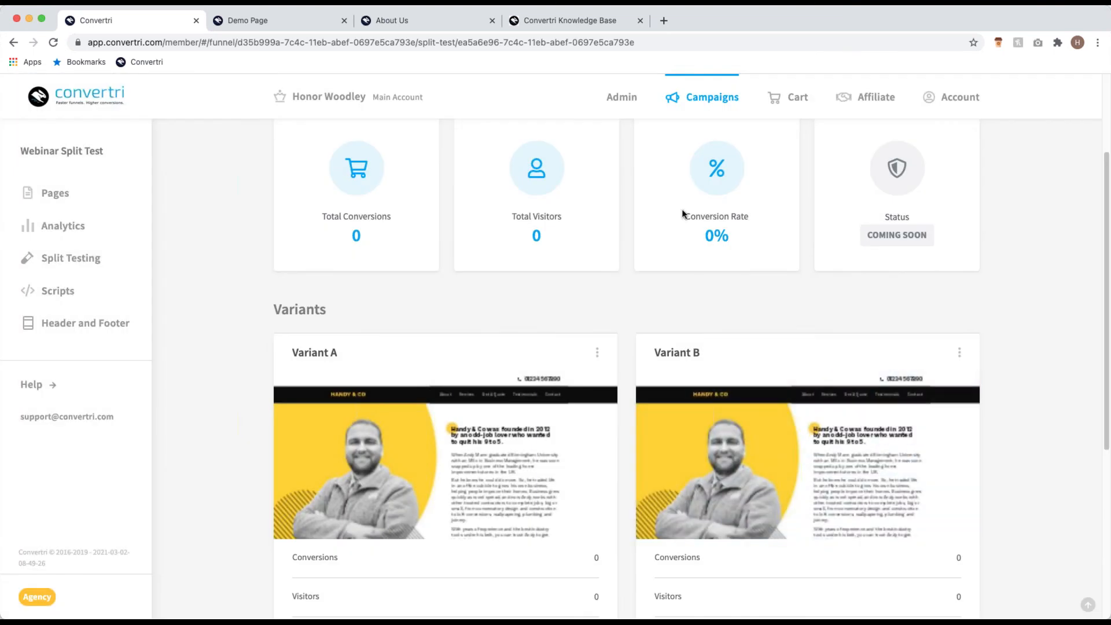
pyautogui.click(687, 95)
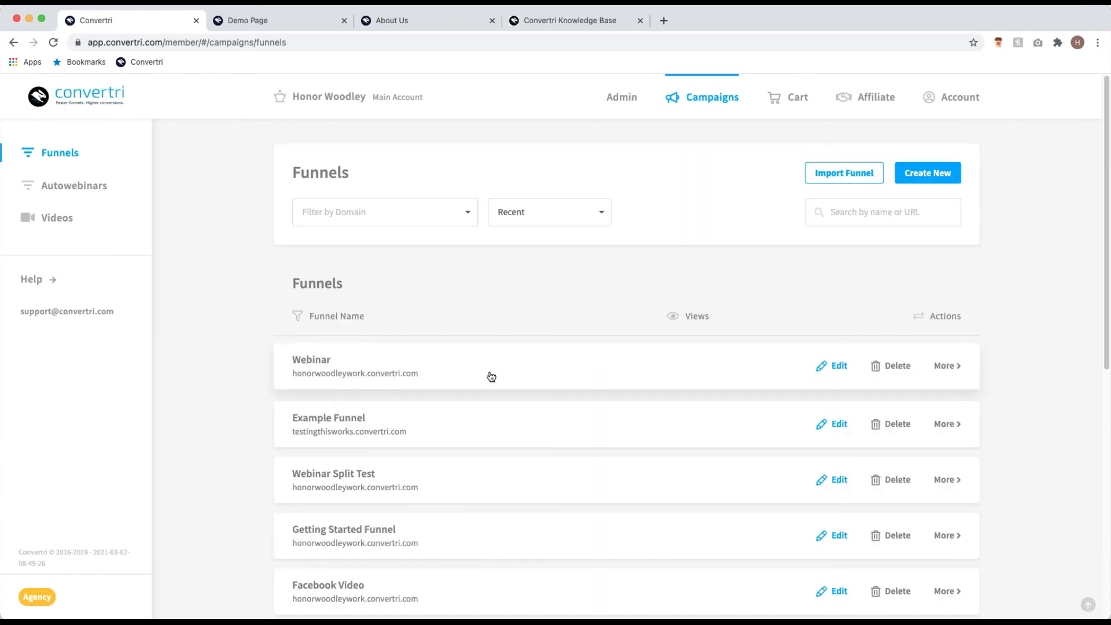
# Step: Open the Webinar funnel's Lead Page and Thank You pages, then switch to the Knowledge Base
pyautogui.click(491, 377)
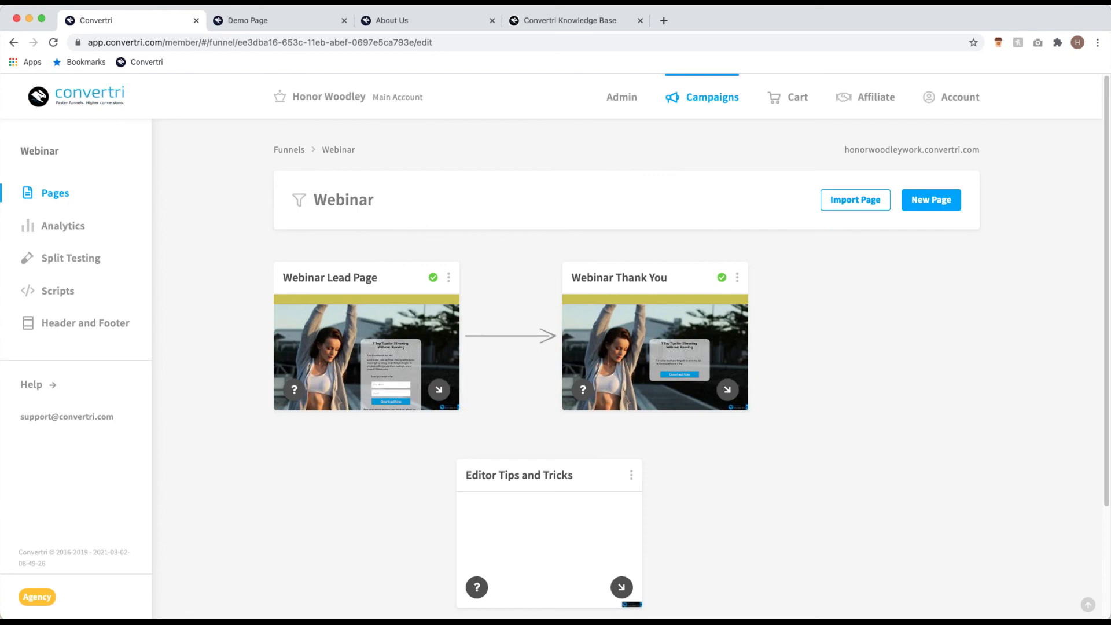
pyautogui.click(557, 19)
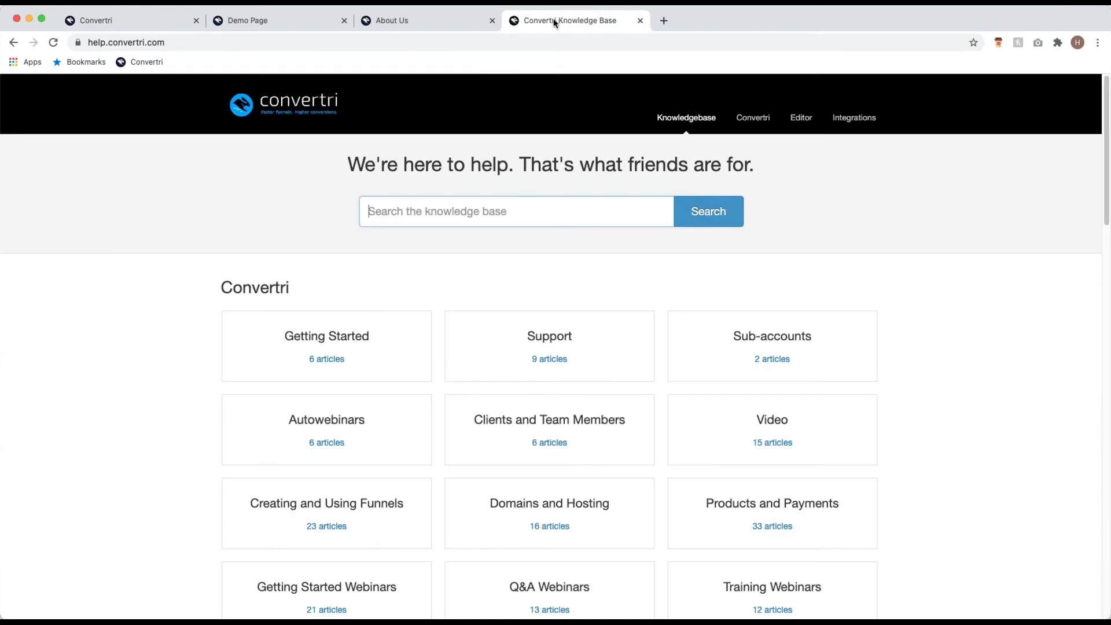
# Step: Browse the Knowledge Base categories, then return to the Webinar funnel in Convertri
pyautogui.click(404, 45)
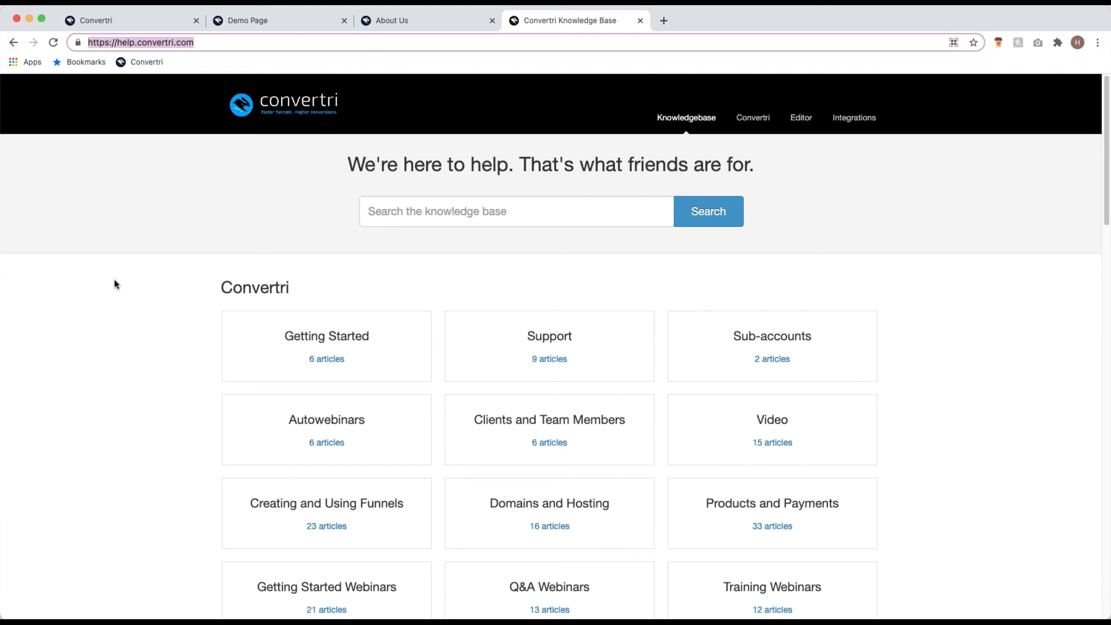
pyautogui.scroll(-3, 172, 386)
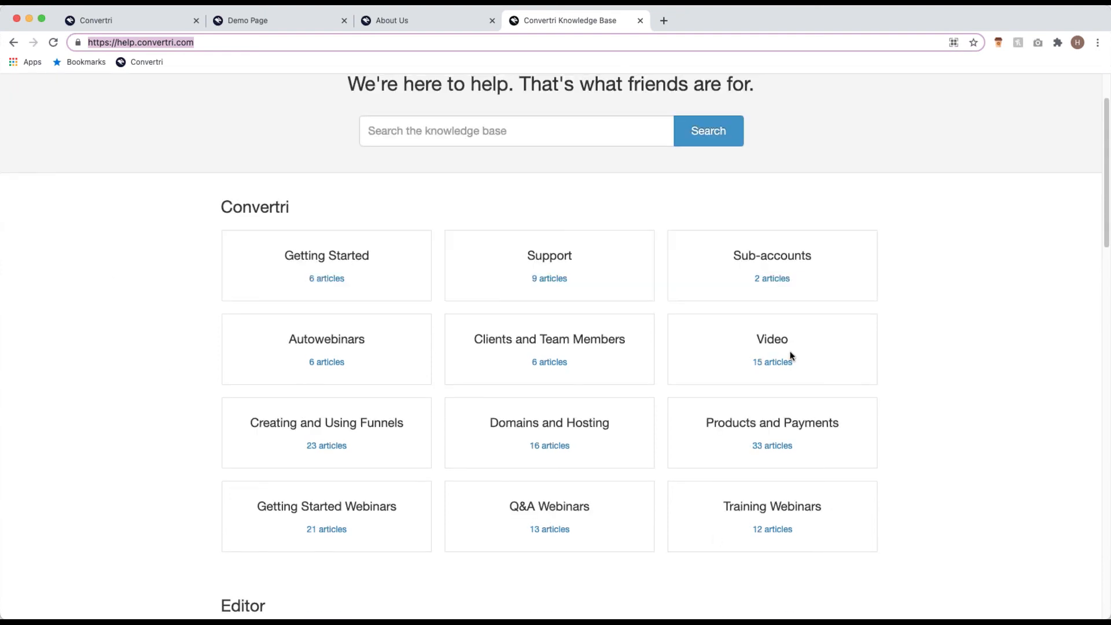
pyautogui.scroll(-5, 335, 433)
pyautogui.scroll(-5, 503, 513)
pyautogui.scroll(12, 531, 246)
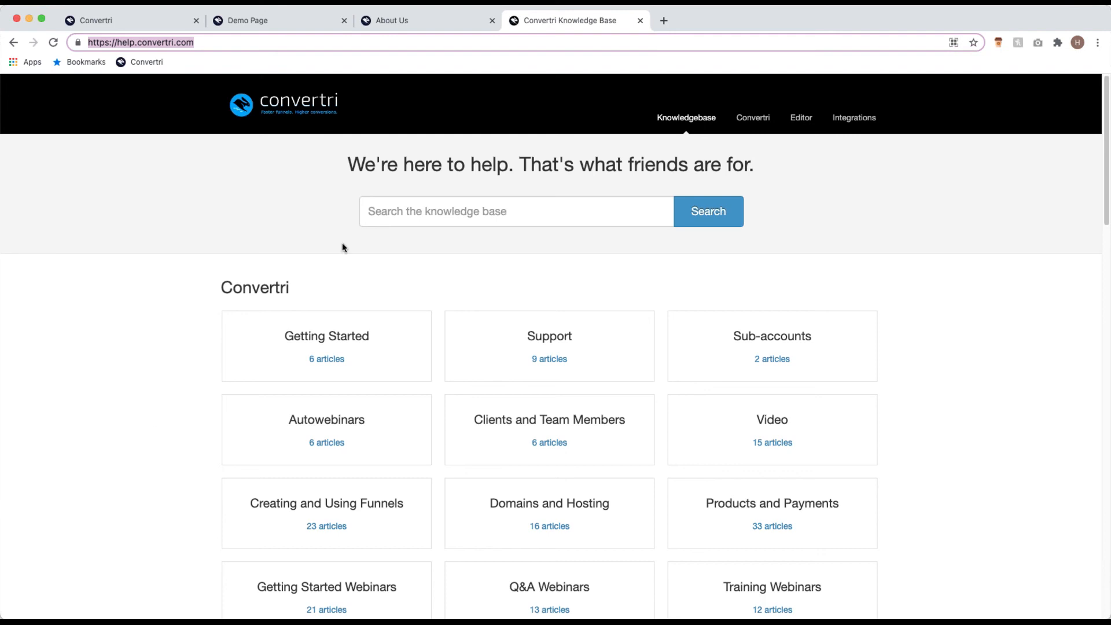
pyautogui.click(133, 24)
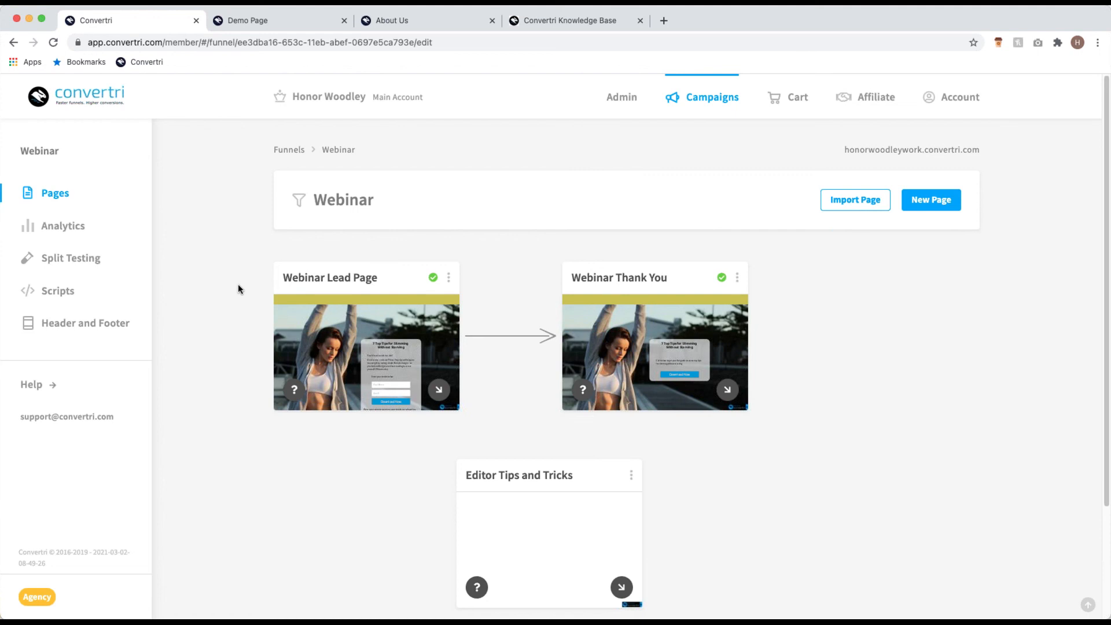
# Step: Open Account > Integrations and scroll through the Facebook, Shopify, Stripe and PayPal cards
pyautogui.click(944, 110)
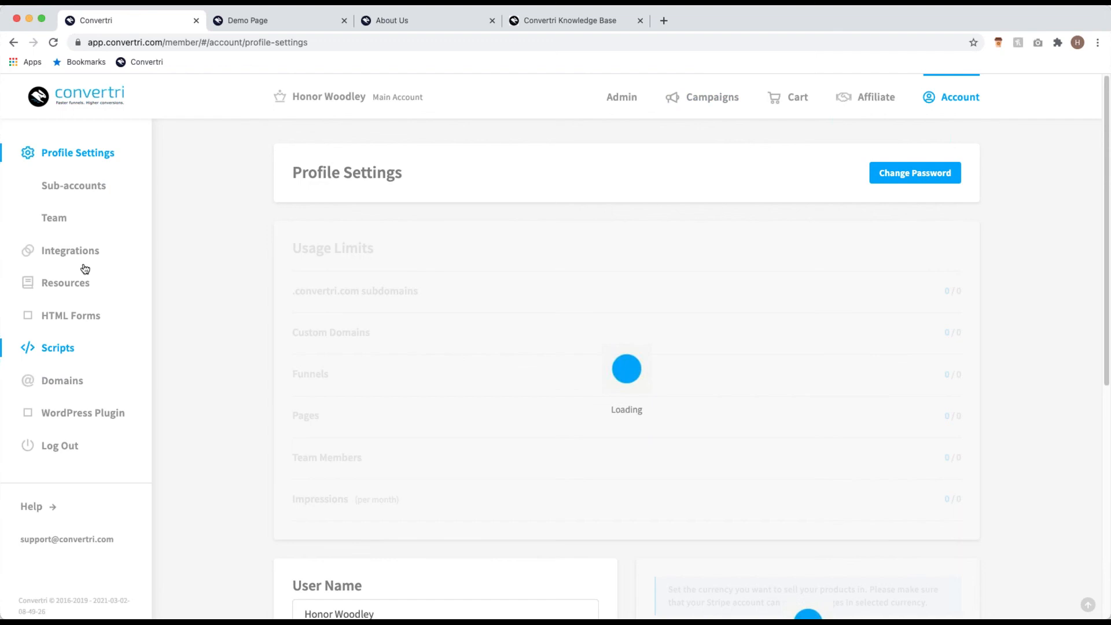
pyautogui.click(87, 251)
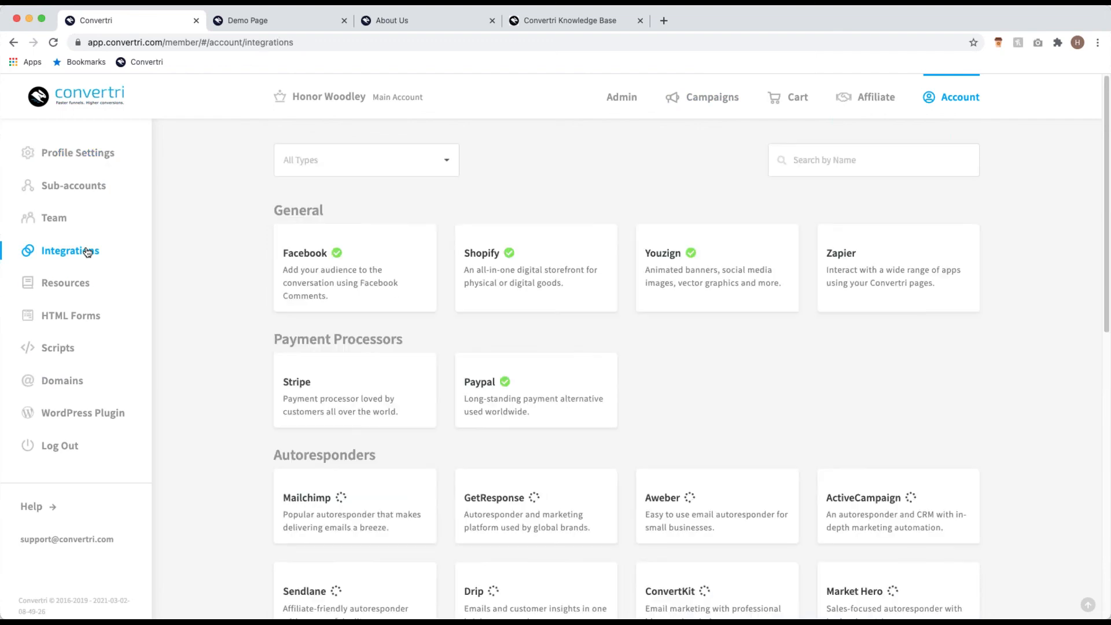
pyautogui.scroll(-6, 247, 290)
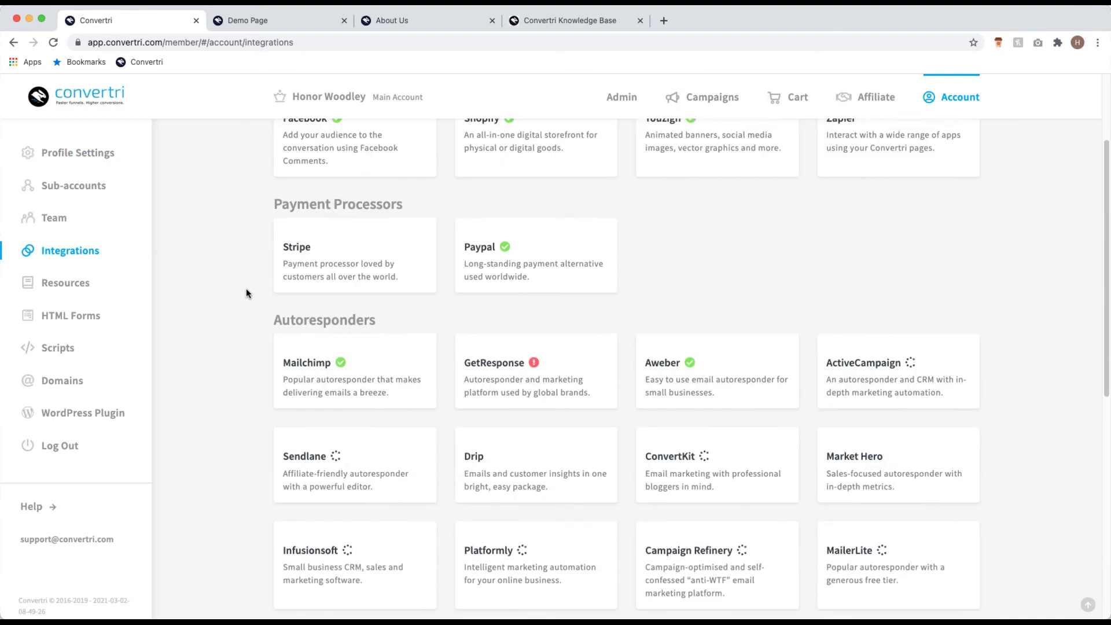
pyautogui.scroll(-2, 245, 288)
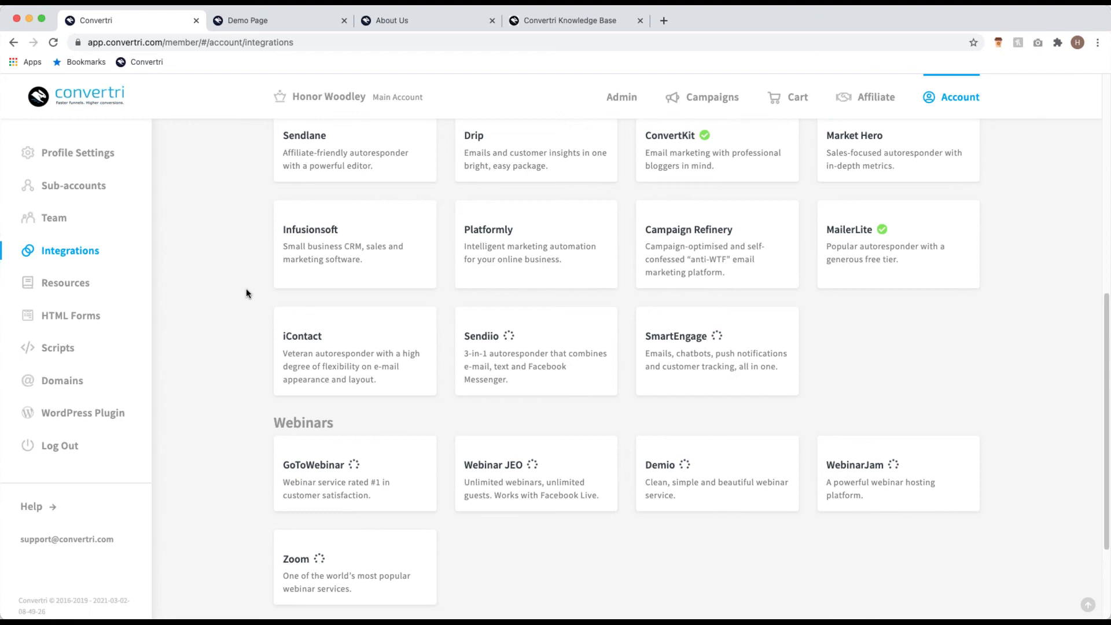
pyautogui.scroll(-3, 272, 318)
pyautogui.scroll(18, 521, 290)
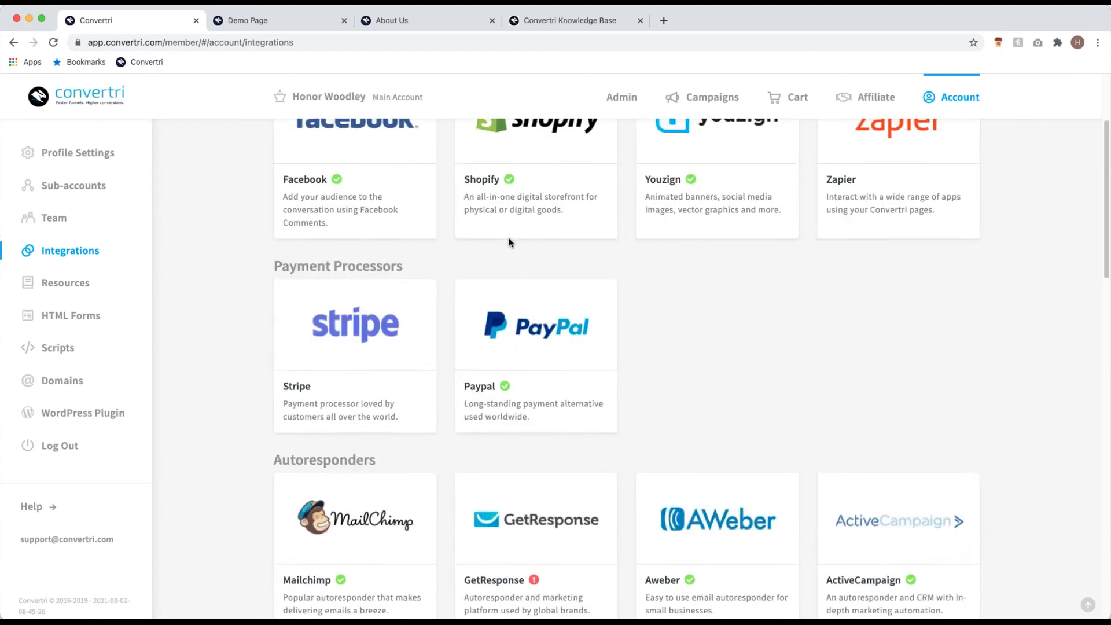
pyautogui.scroll(-15, 560, 333)
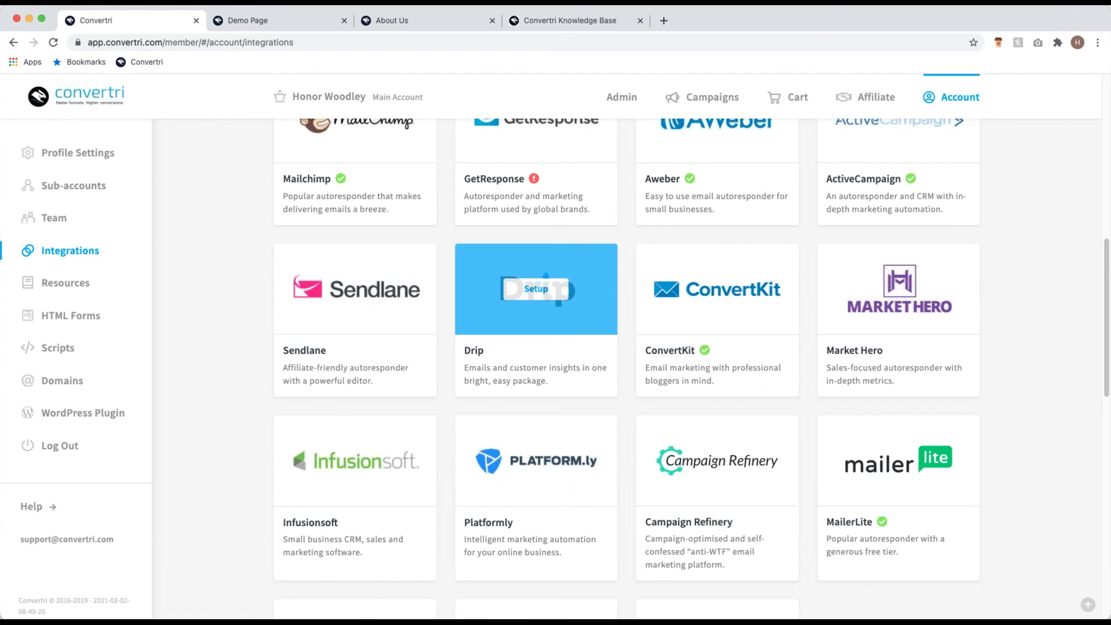
pyautogui.scroll(-5, 590, 432)
pyautogui.scroll(12, 609, 431)
pyautogui.scroll(10, 610, 425)
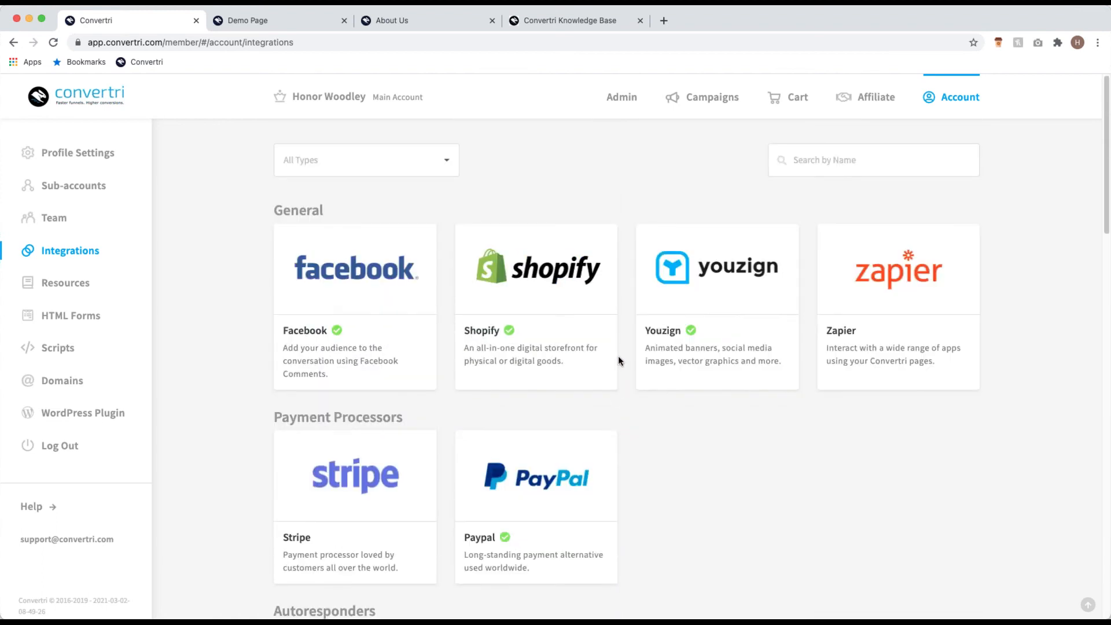
pyautogui.moveTo(918, 279)
# Step: Go back to Campaigns, then search the Convertri Knowledge Base for 'video'
pyautogui.click(711, 98)
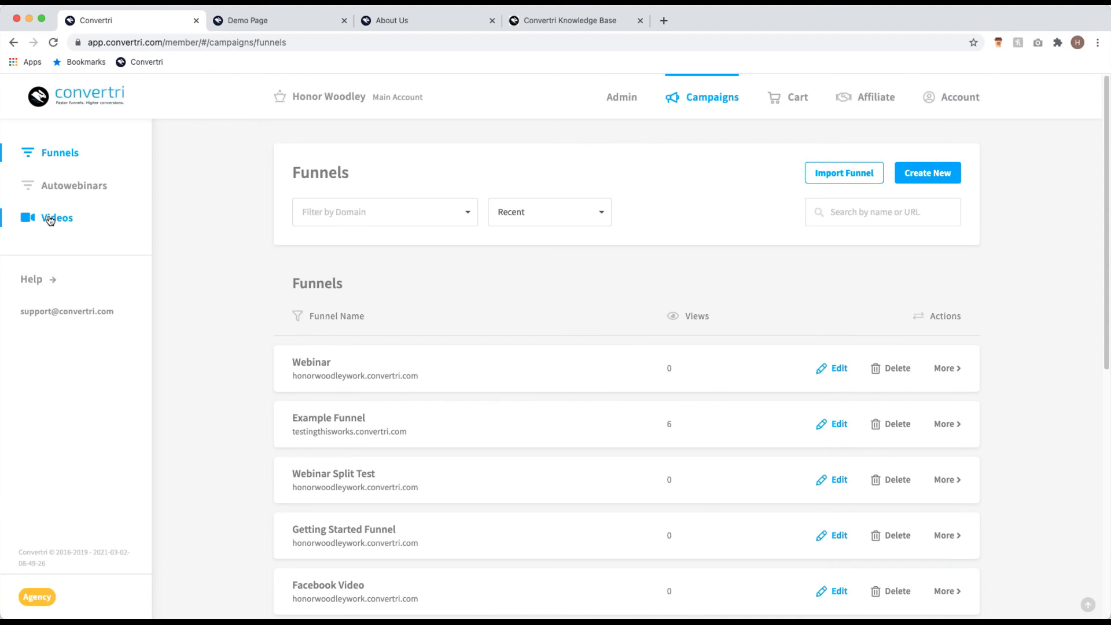
pyautogui.click(606, 29)
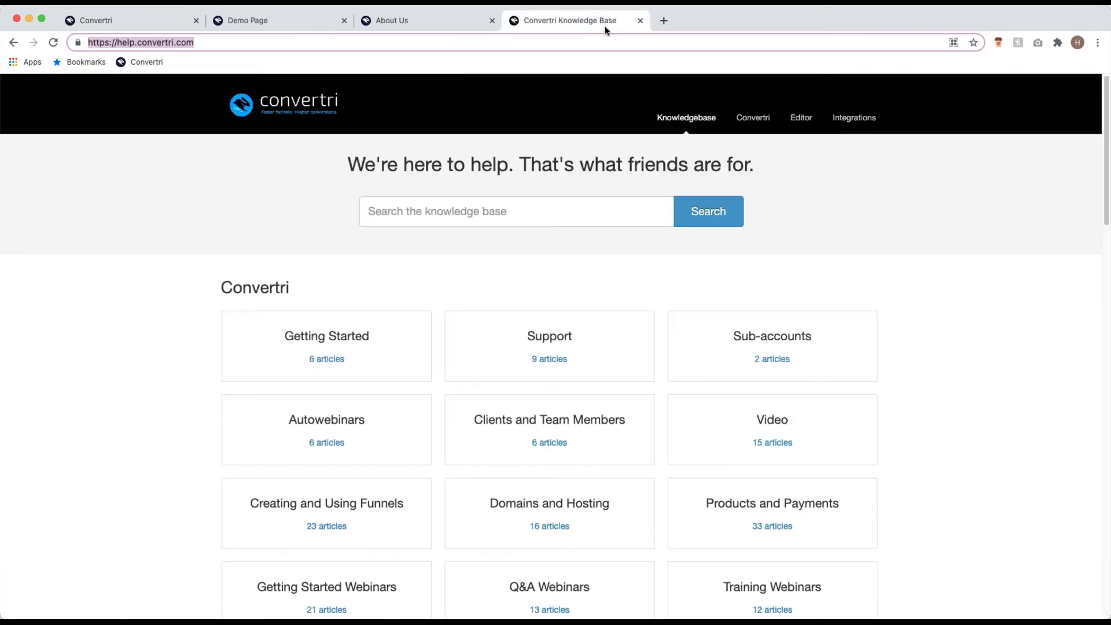
pyautogui.click(428, 213)
pyautogui.write('video')
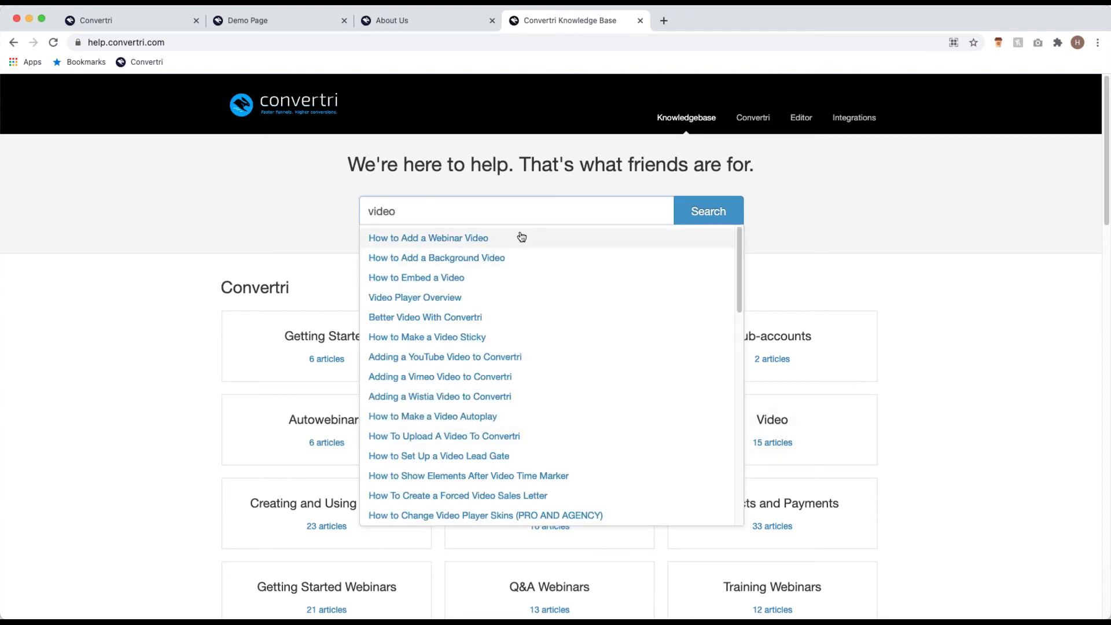
# Step: Dismiss the video article suggestions and return to the Funnels list showing Webinar, Example Funnel and others
pyautogui.click(250, 224)
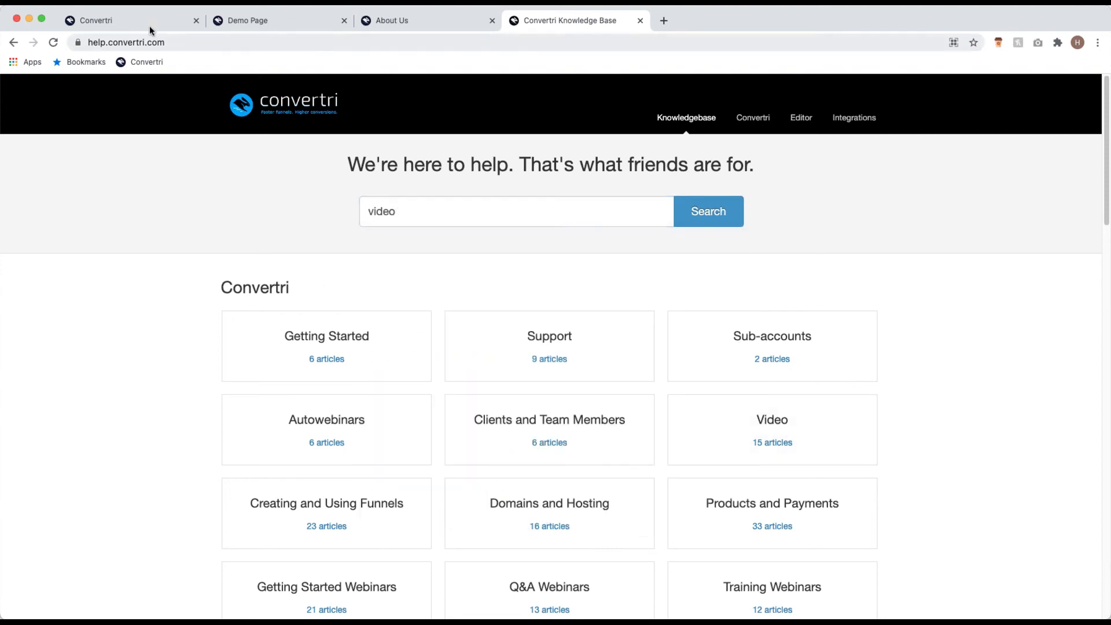
pyautogui.click(152, 26)
pyautogui.scroll(-2, 249, 279)
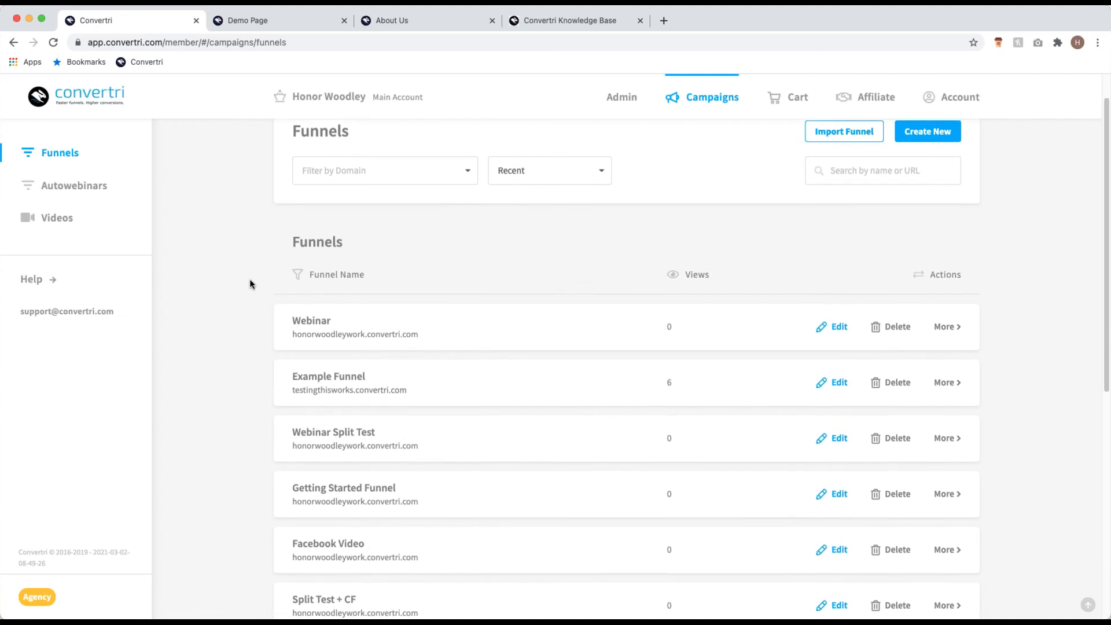
pyautogui.scroll(1, 231, 269)
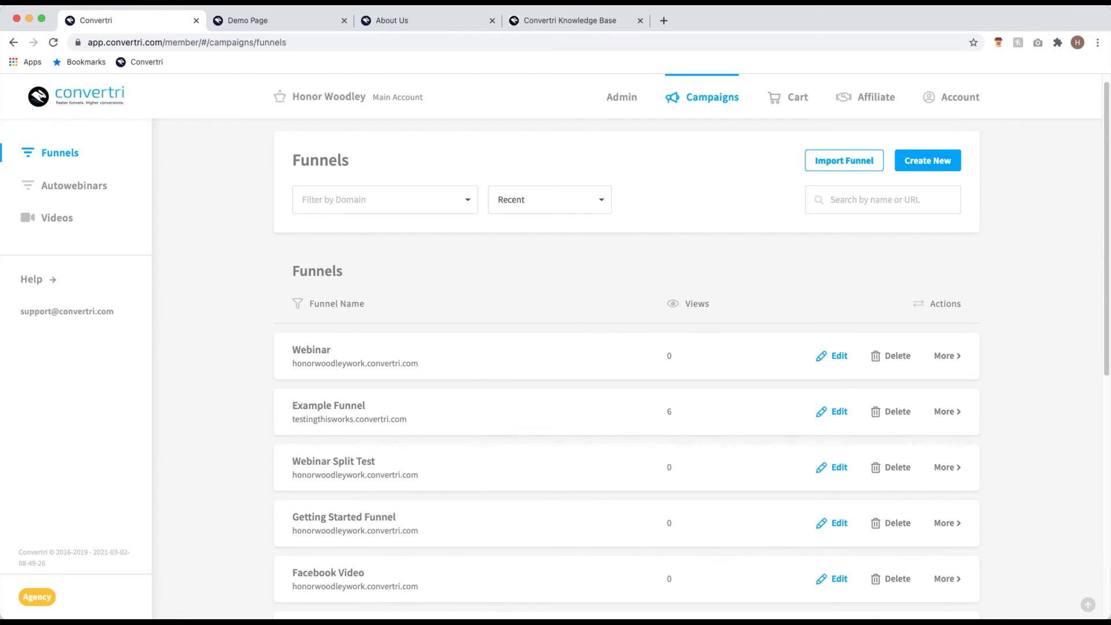
# Step: Open Account > Integrations to show connected autoresponders like Mailchimp, AWeber, ActiveCampaign and ConvertKit
pyautogui.click(939, 116)
pyautogui.click(148, 283)
pyautogui.scroll(10, 210, 286)
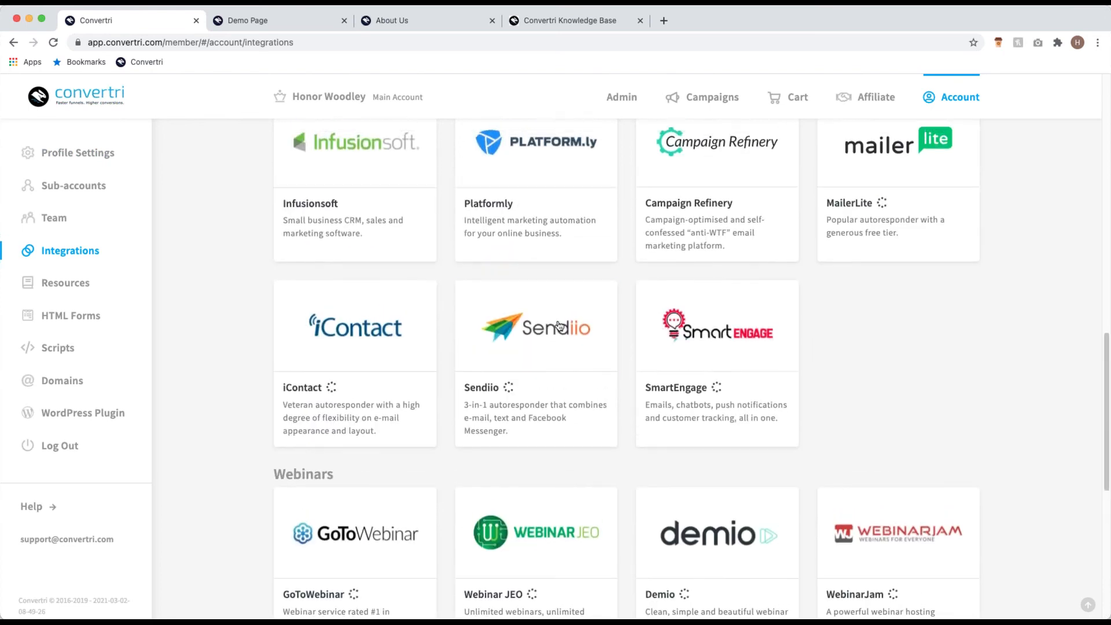
pyautogui.scroll(5, 625, 315)
pyautogui.scroll(4, 624, 315)
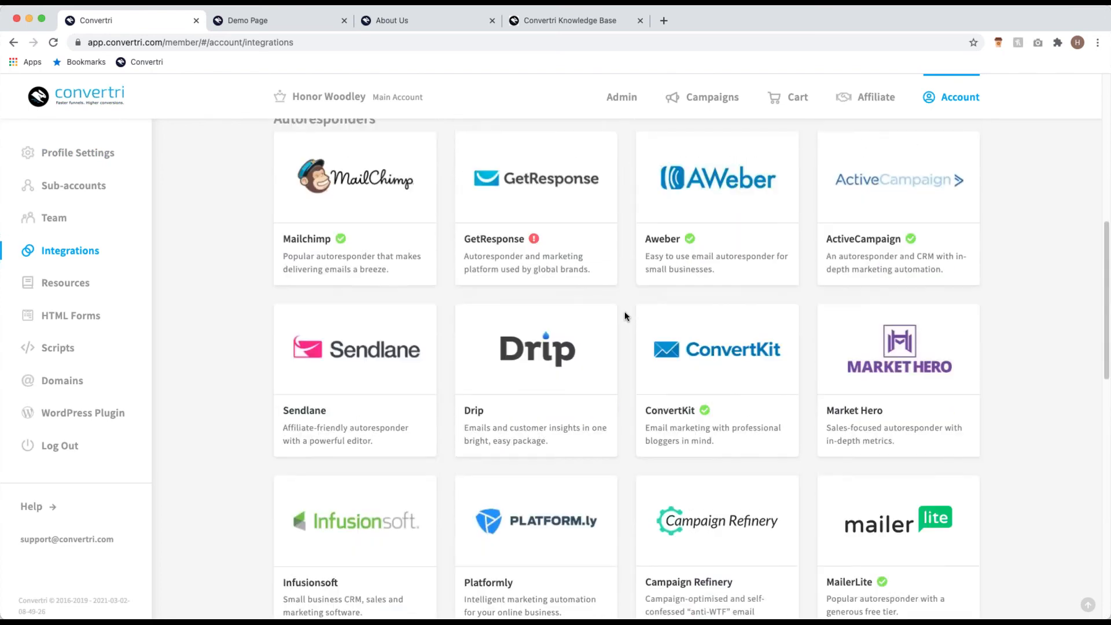
pyautogui.scroll(-2, 625, 316)
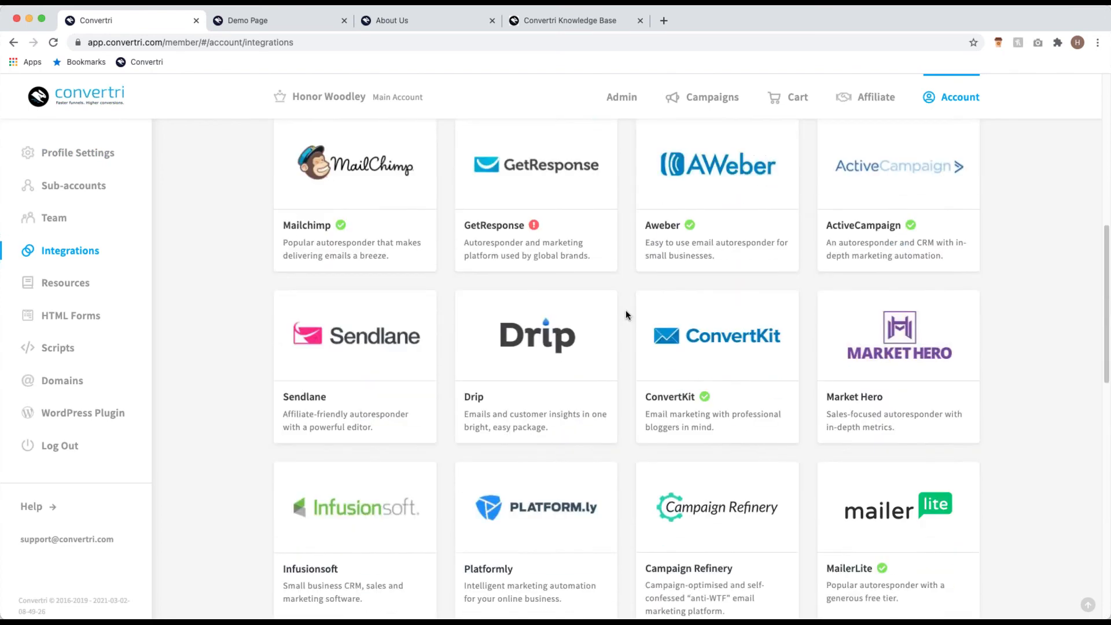
pyautogui.scroll(1, 625, 316)
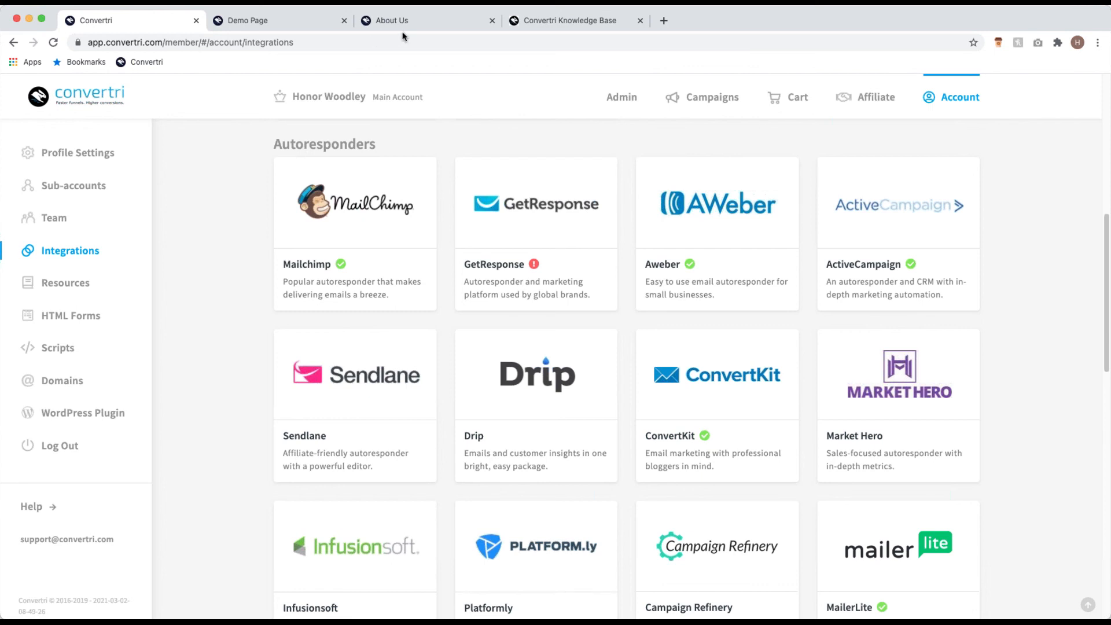
pyautogui.click(554, 22)
pyautogui.doubleClick(371, 213)
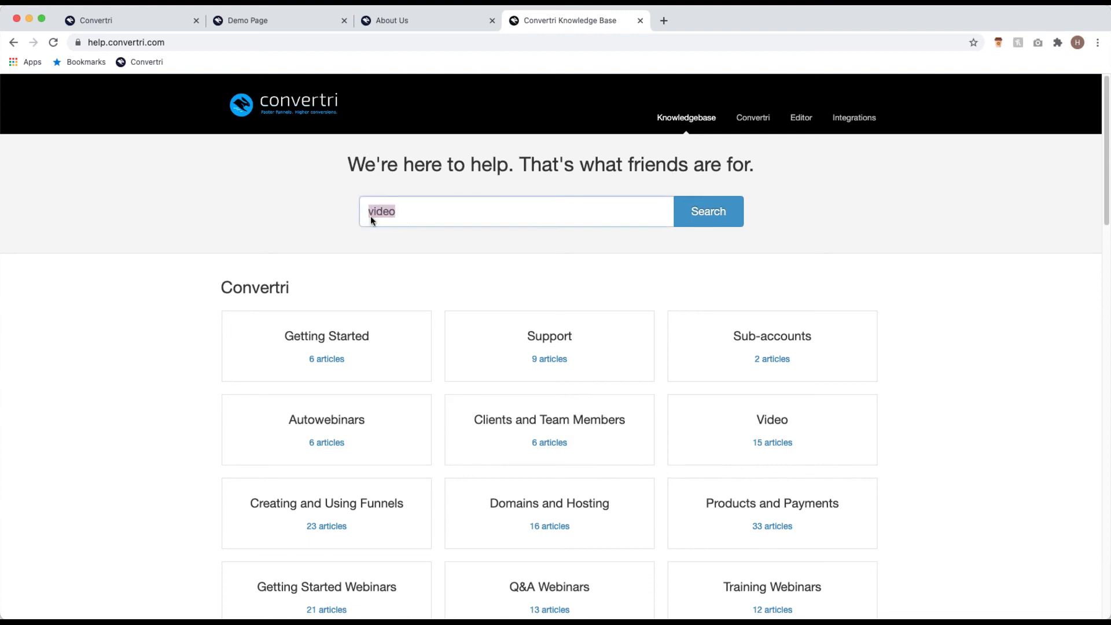
pyautogui.write('fi')
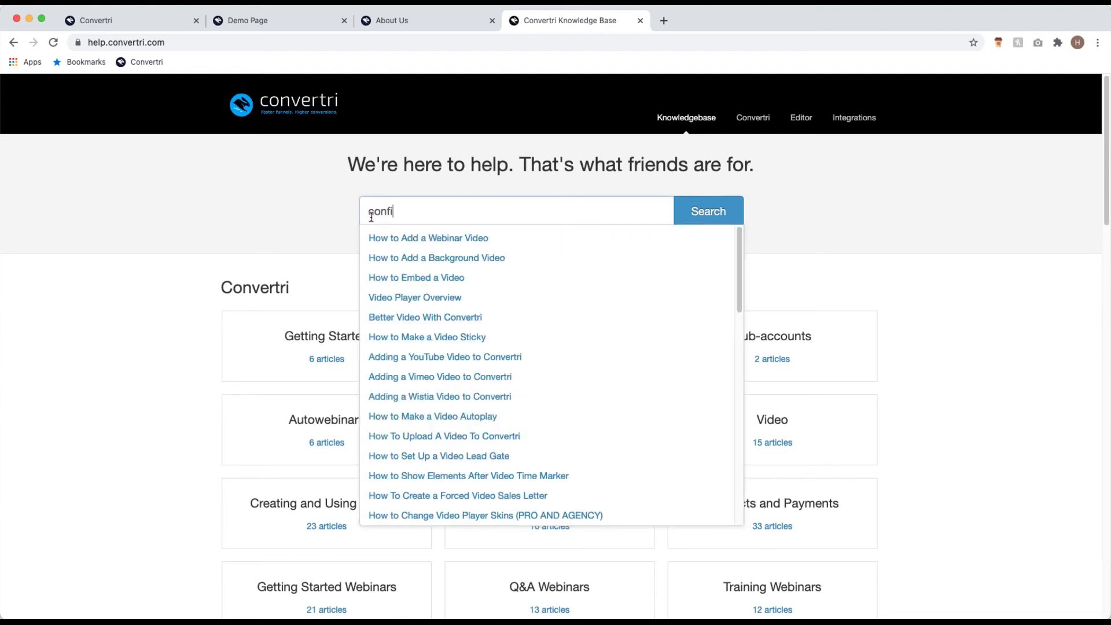
pyautogui.click(335, 252)
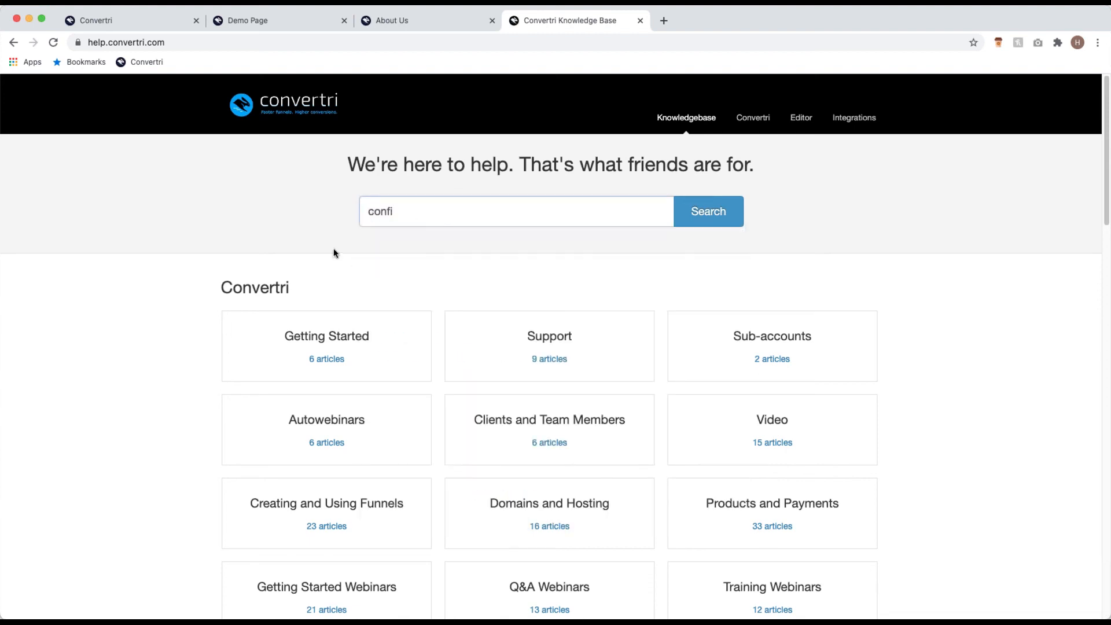
pyautogui.click(423, 209)
pyautogui.press('BackSpace')
pyautogui.press('BackSpace')
pyautogui.press('BackSpace')
pyautogui.press('BackSpace')
pyautogui.write('field')
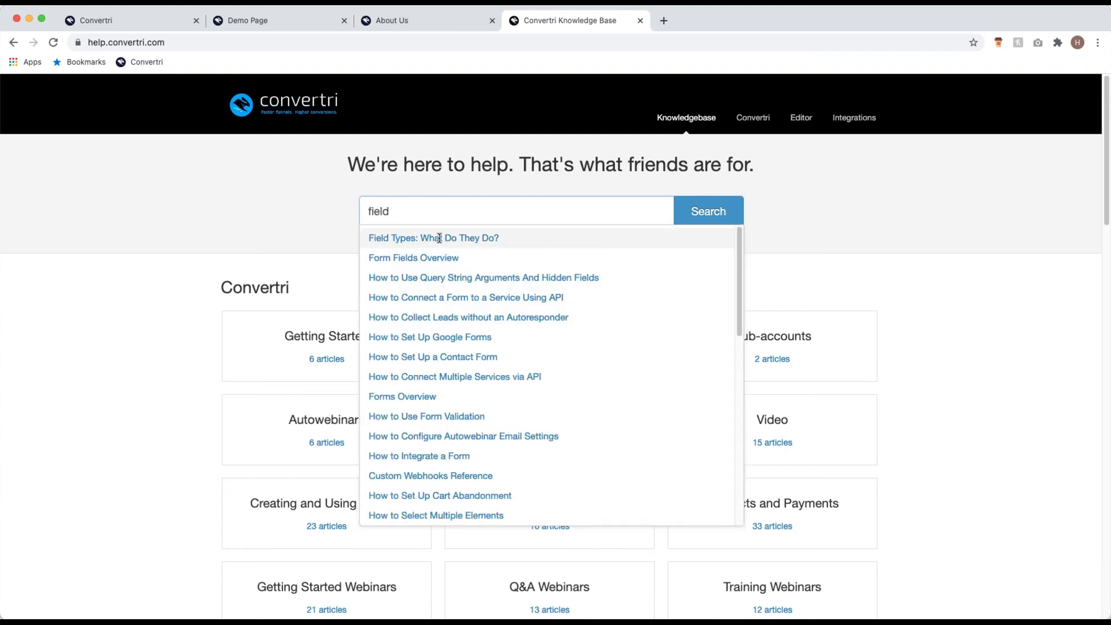
pyautogui.moveTo(394, 210); pyautogui.dragTo(368, 208)
pyautogui.press('BackSpace')
pyautogui.click(163, 27)
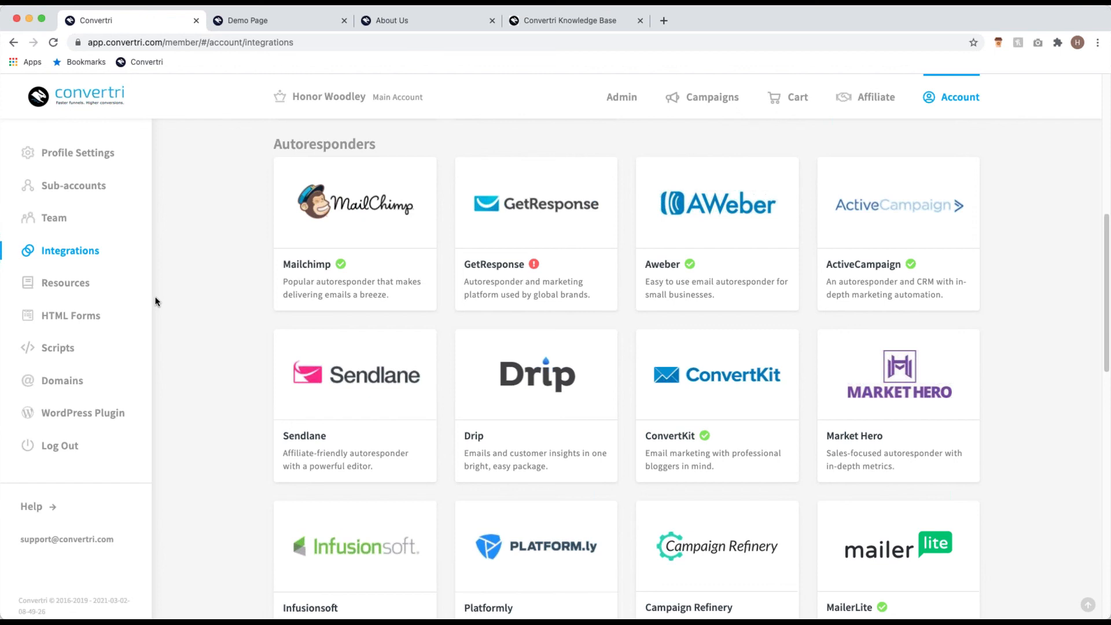
# Step: Open the Webinar funnel from Campaigns and edit its Webinar Lead Page
pyautogui.click(718, 96)
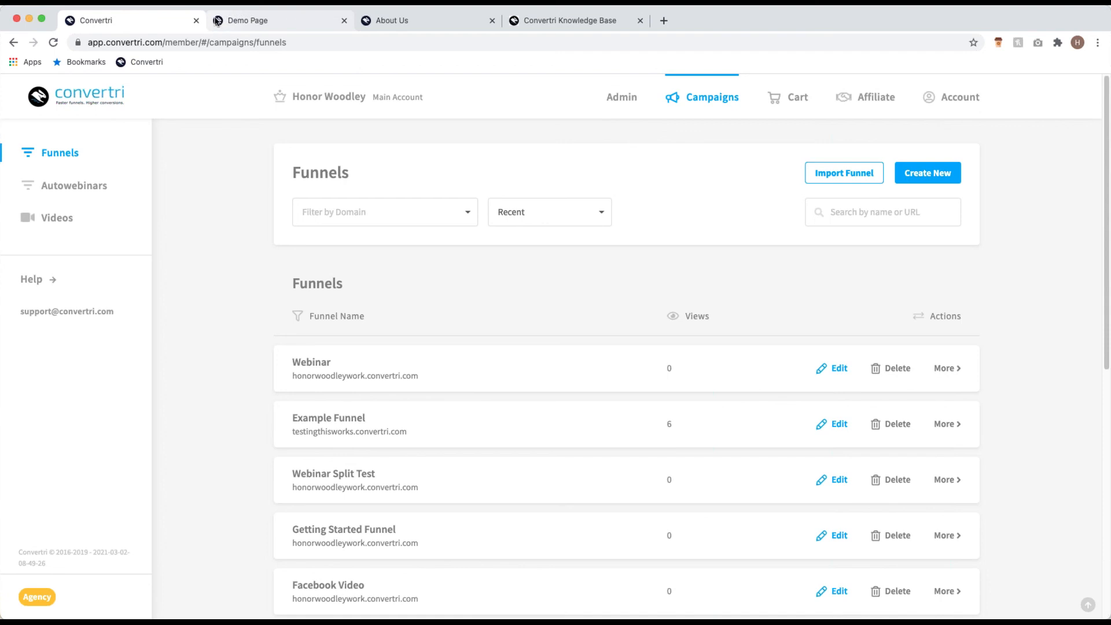
pyautogui.click(413, 376)
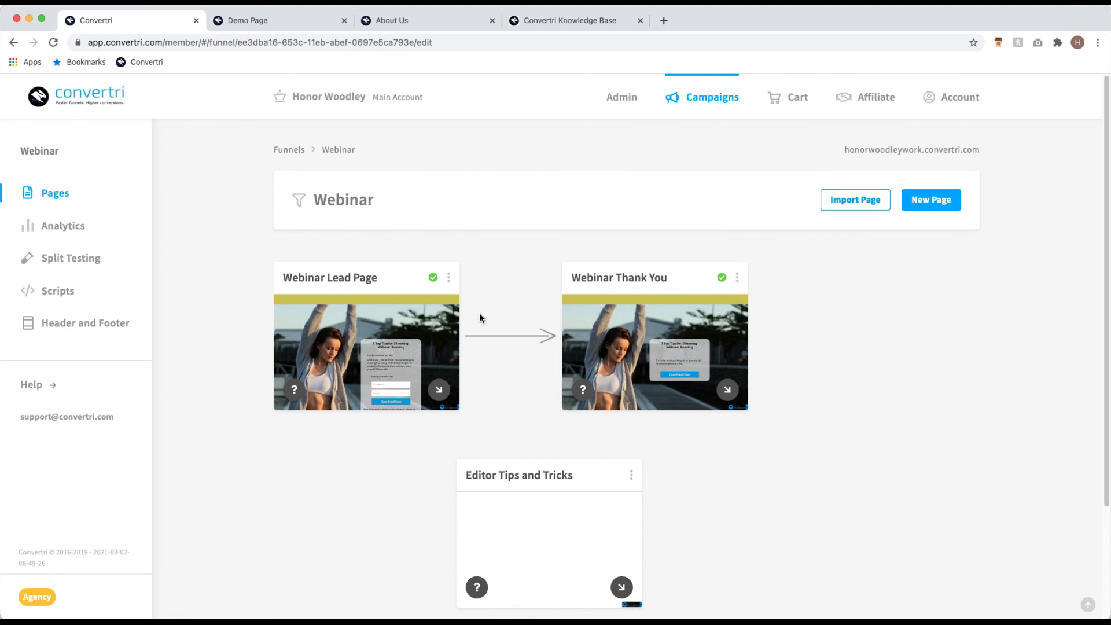
pyautogui.click(382, 353)
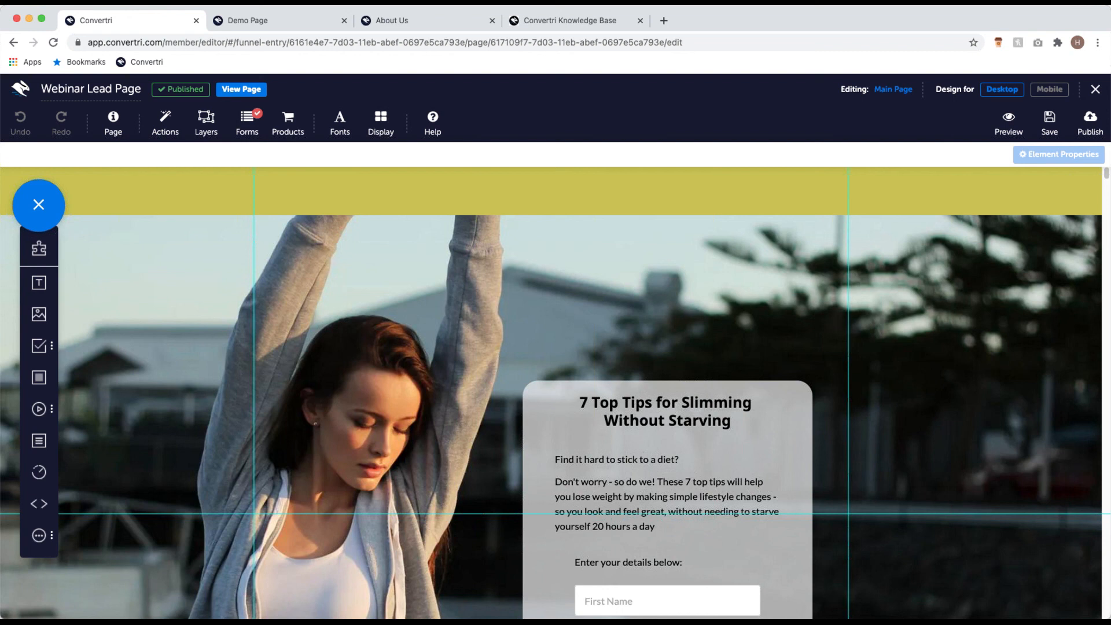
pyautogui.click(116, 123)
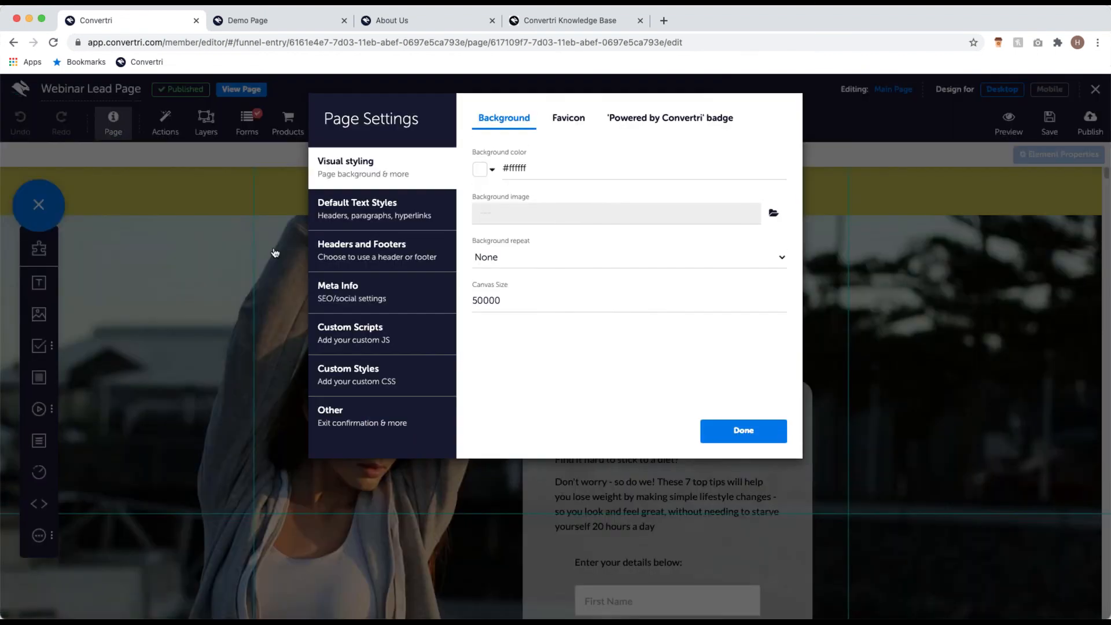
pyautogui.click(574, 130)
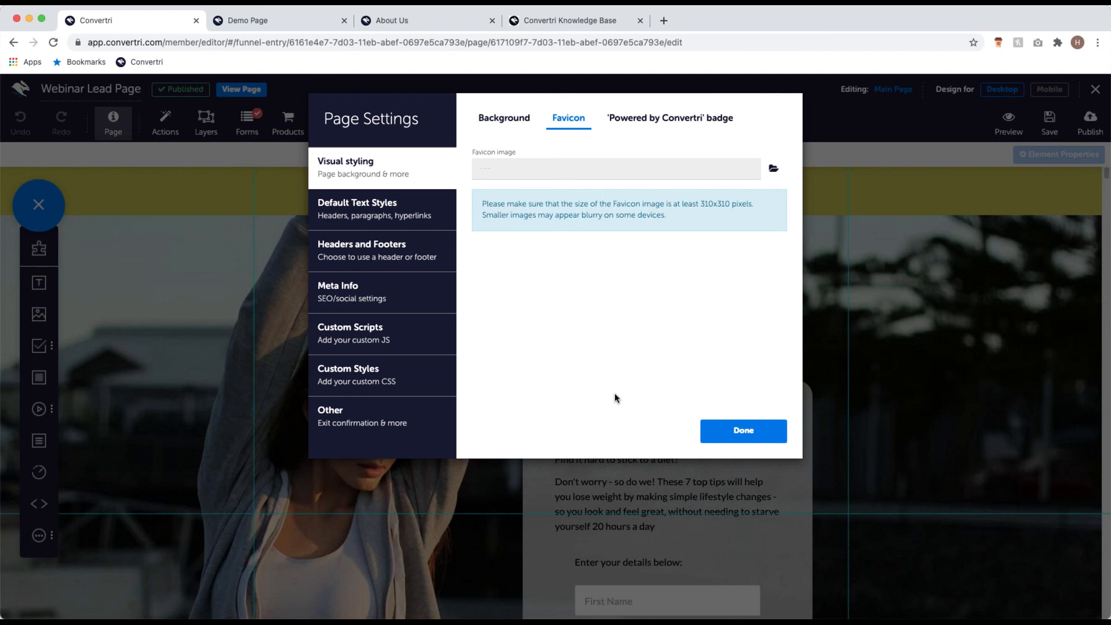
pyautogui.click(773, 168)
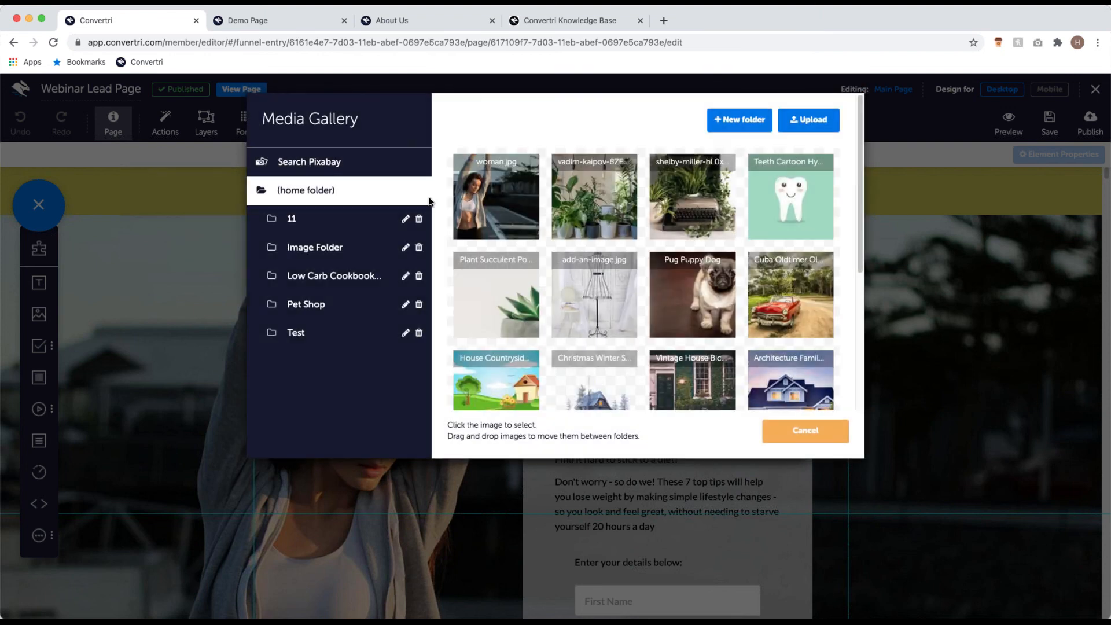
pyautogui.click(805, 431)
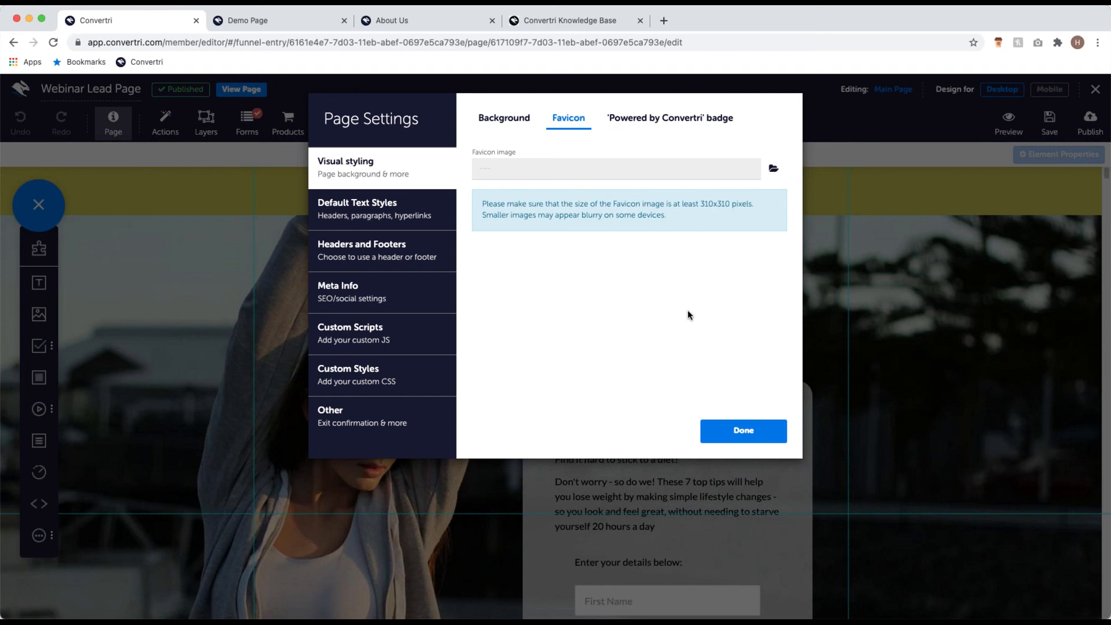
pyautogui.click(743, 431)
pyautogui.scroll(-3, 397, 346)
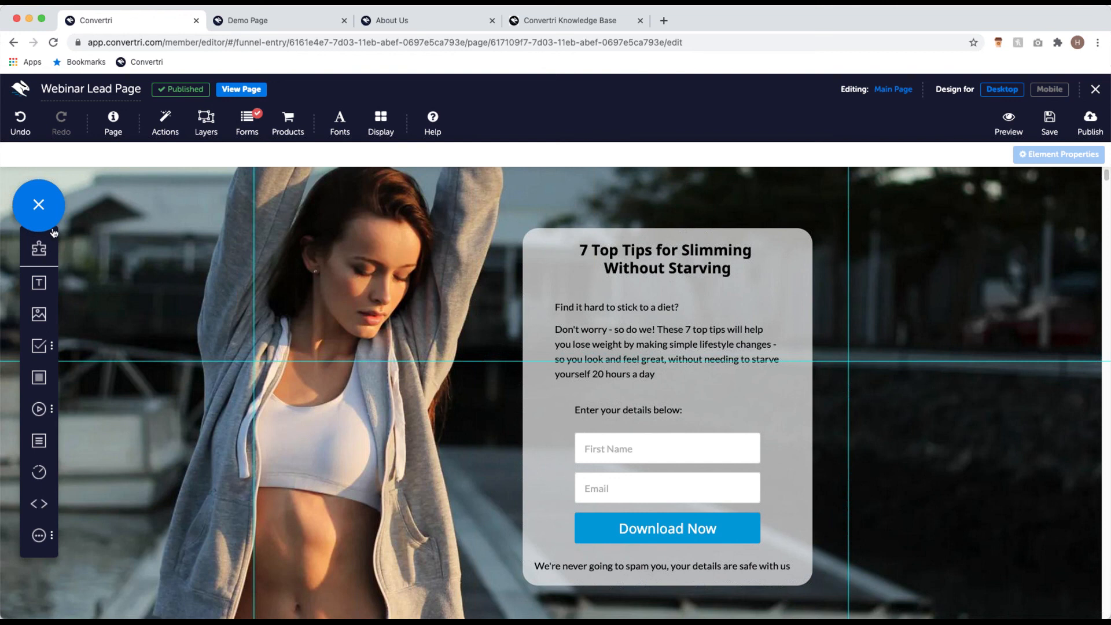
# Step: Place an empty HTML element over the woman's image beside the opt-in form, leaving its code blank
pyautogui.moveTo(35, 504); pyautogui.dragTo(292, 362)
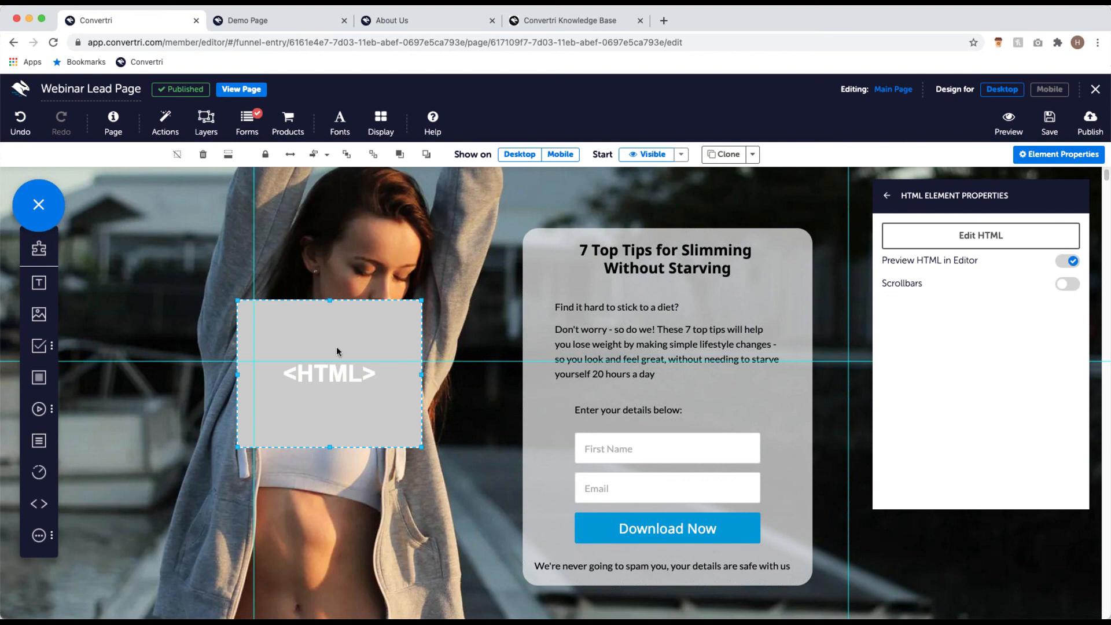
pyautogui.click(1001, 241)
pyautogui.click(510, 200)
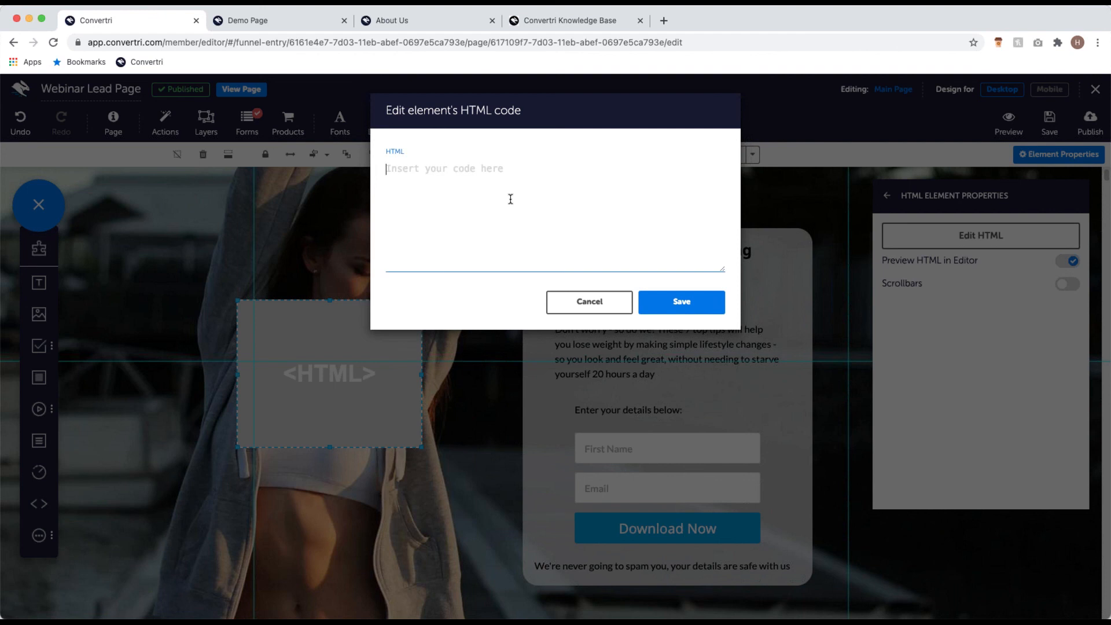
pyautogui.click(602, 307)
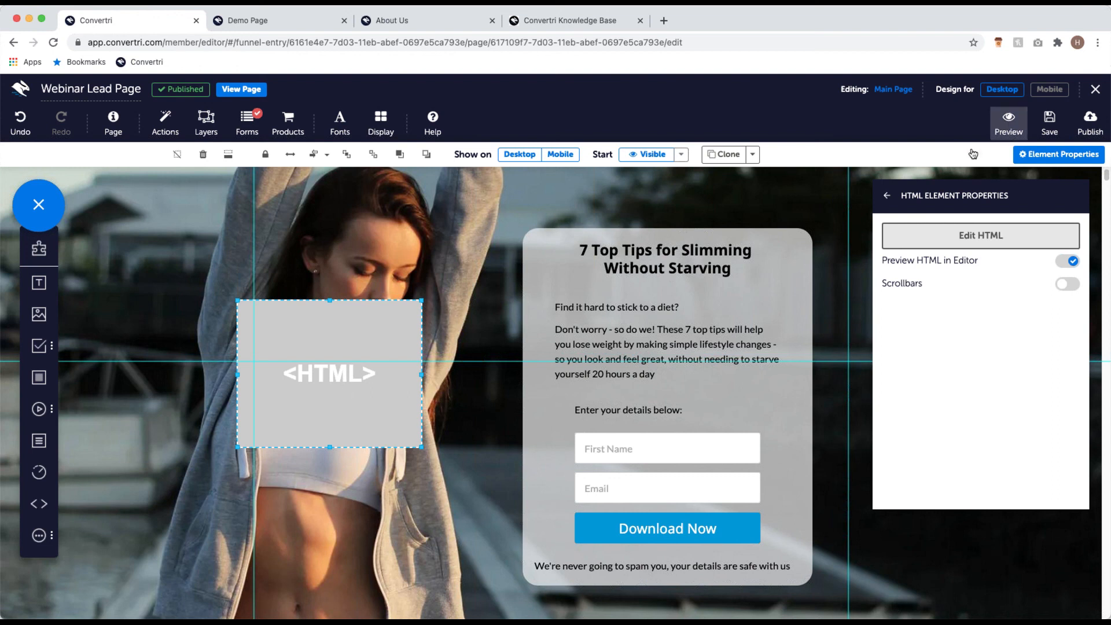
pyautogui.click(887, 196)
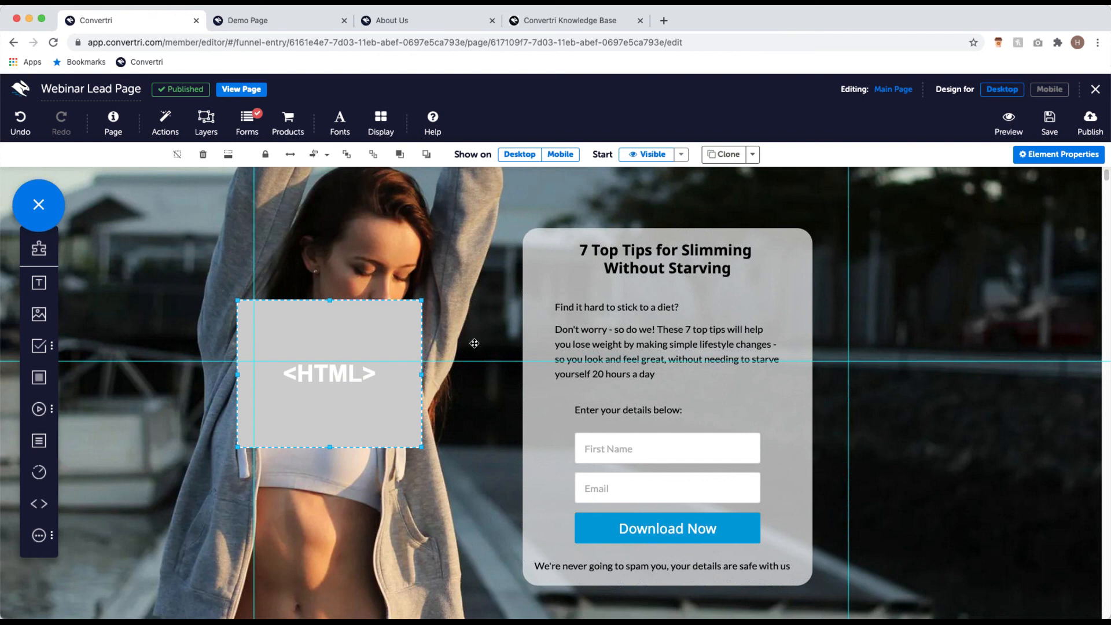
# Step: Paste the Calendly embed code into the HTML element, then move and enlarge it beside the form
pyautogui.click(1065, 160)
pyautogui.click(950, 231)
pyautogui.click(949, 233)
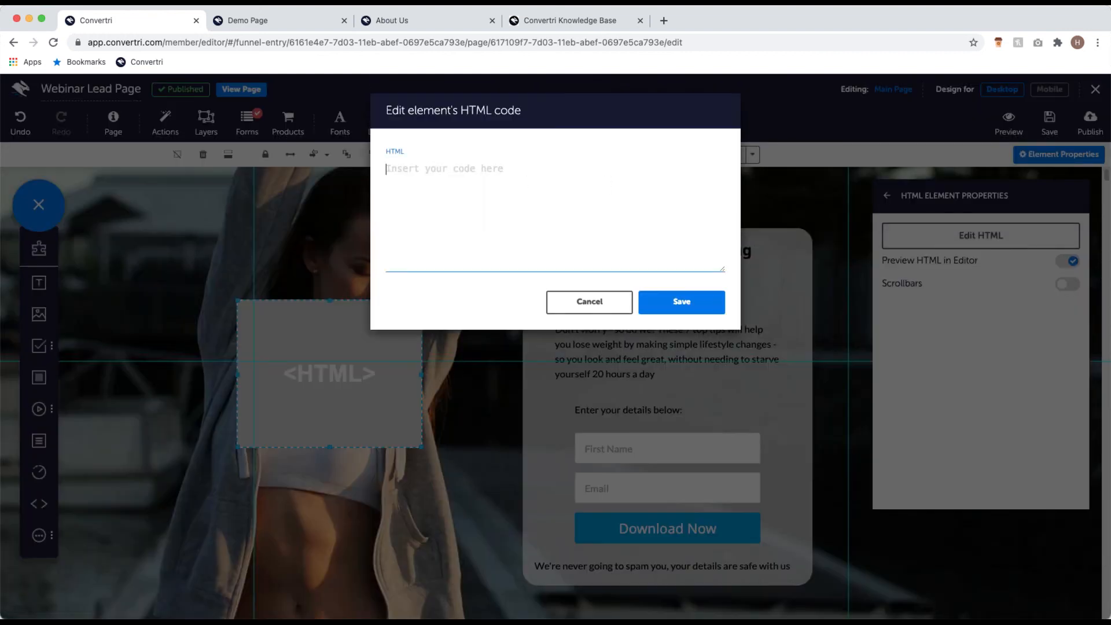
pyautogui.write('<!-- Calendly inline widget begin --> <div class="calendly-inline-widget" data-url="https://calendly.com/hatcher-team/private-real-estate-consultation" style="min-width:320px;height:630px;"></div> <script type="text/javascript" src="https://assets.calendly.com/assets/external/widget.js" async></script> <!-- Calendly inline widget end -->')
pyautogui.click(685, 302)
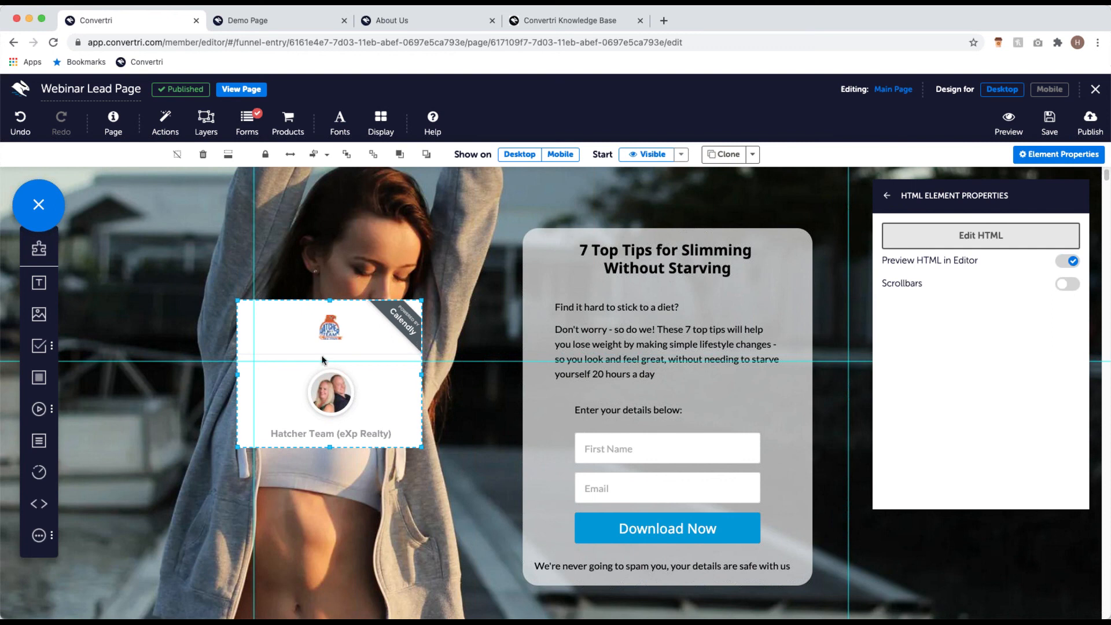
pyautogui.moveTo(375, 381); pyautogui.dragTo(312, 343)
pyautogui.moveTo(359, 409); pyautogui.dragTo(481, 591)
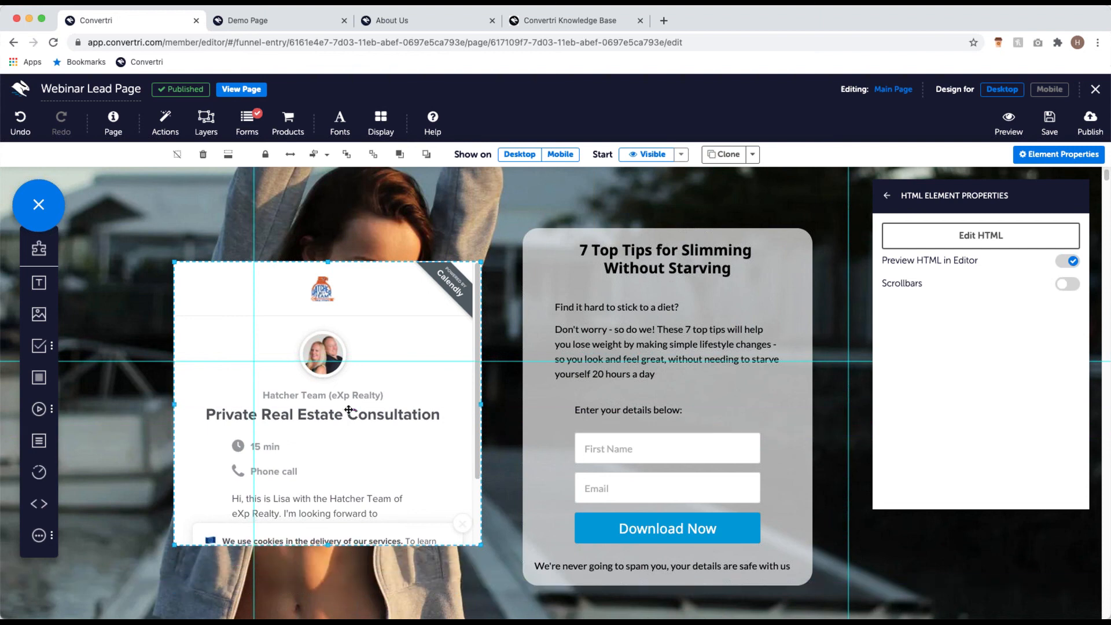
# Step: Save the Webinar Lead Page and go back to the Webinar funnel overview
pyautogui.click(1063, 134)
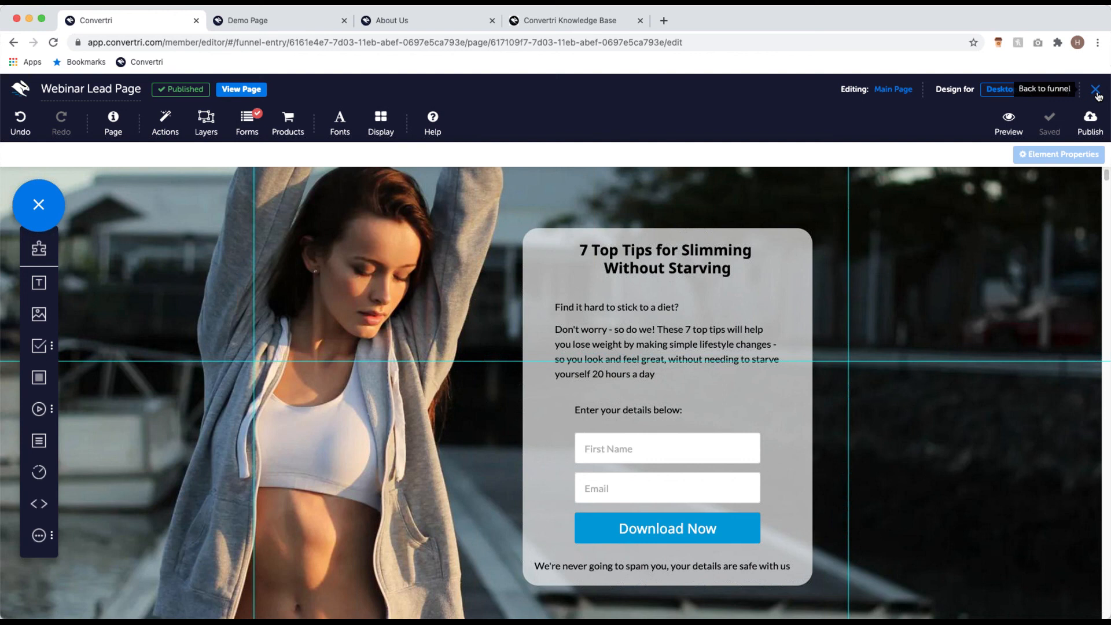
pyautogui.click(1097, 91)
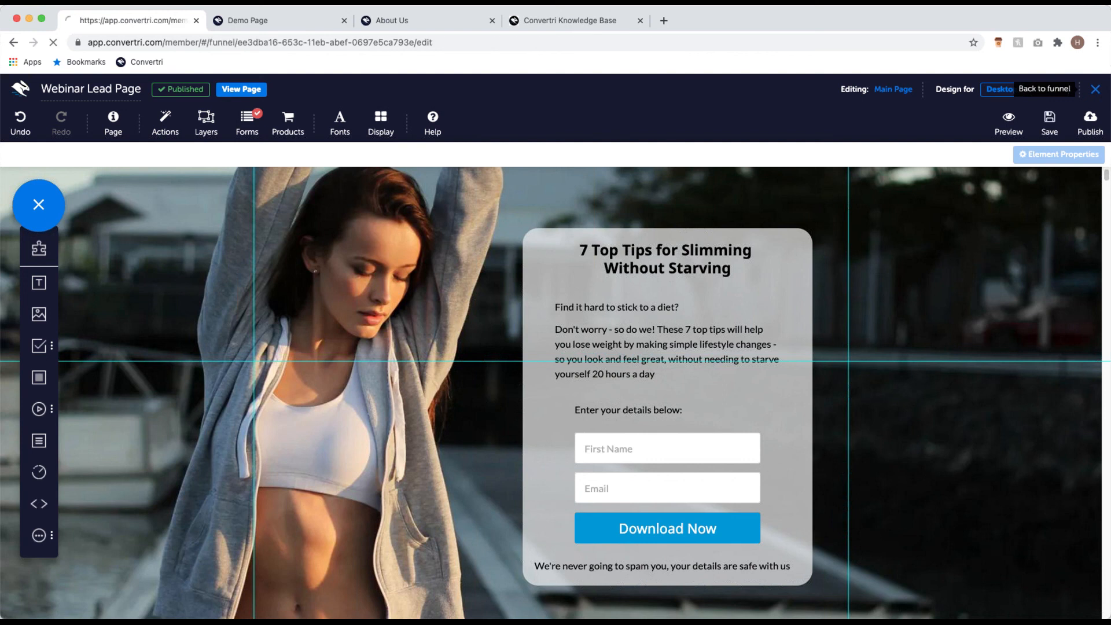